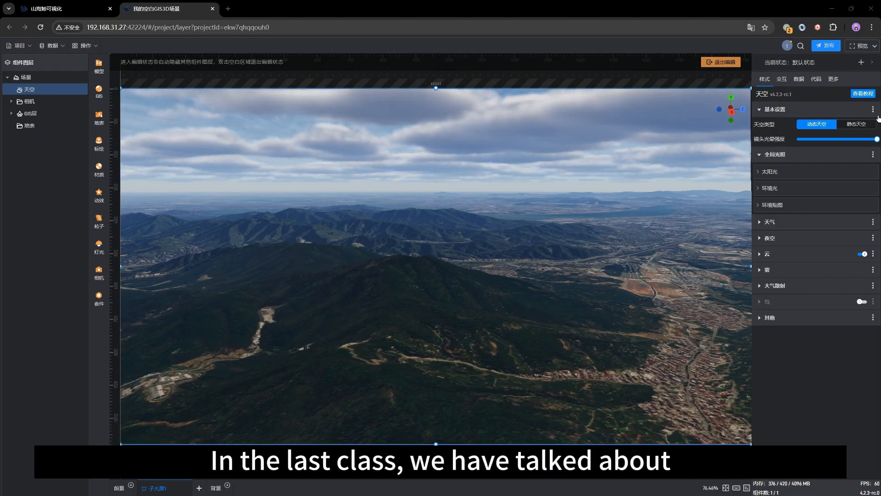
Step: Collapse the sky's global illumination (全局光照) settings and expand its cloud (云) settings
left_click(760, 156)
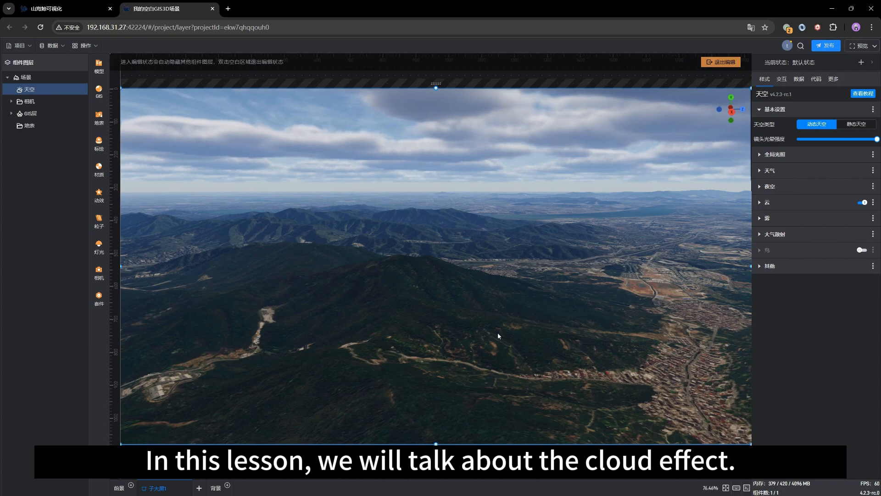
scroll(474, 324, "up", 3)
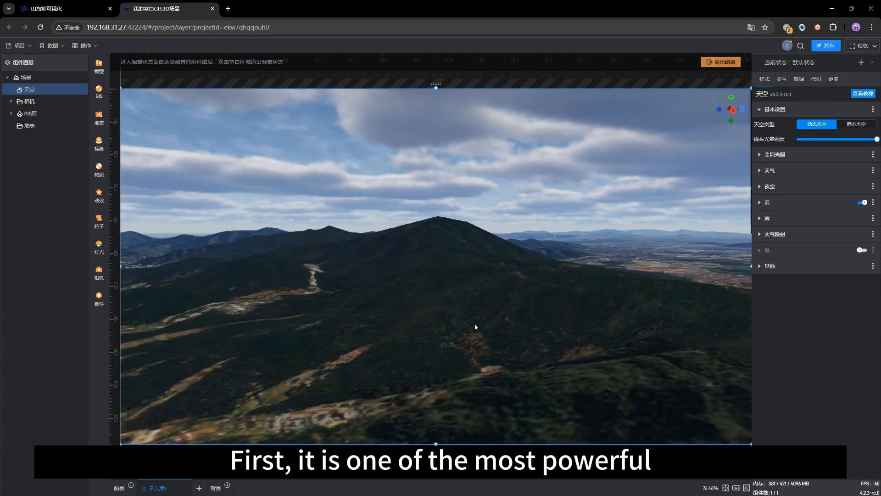
left_click_drag(406, 314, 519, 316)
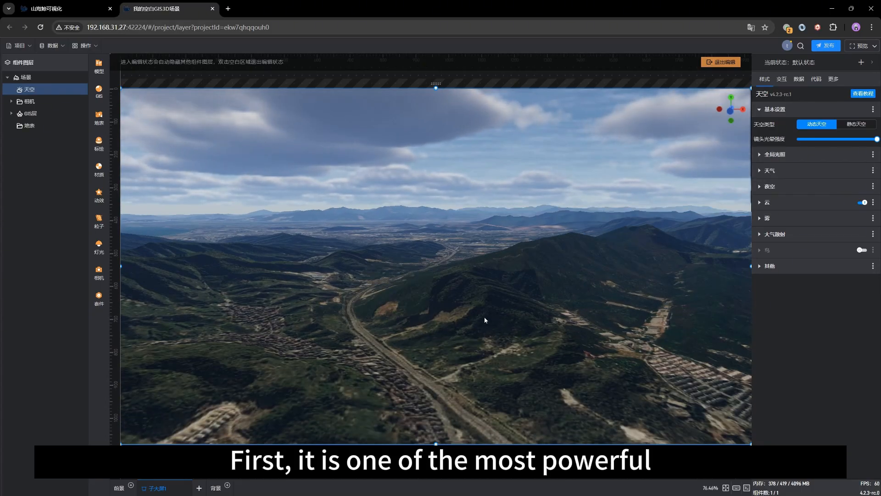
scroll(484, 317, "down", 5)
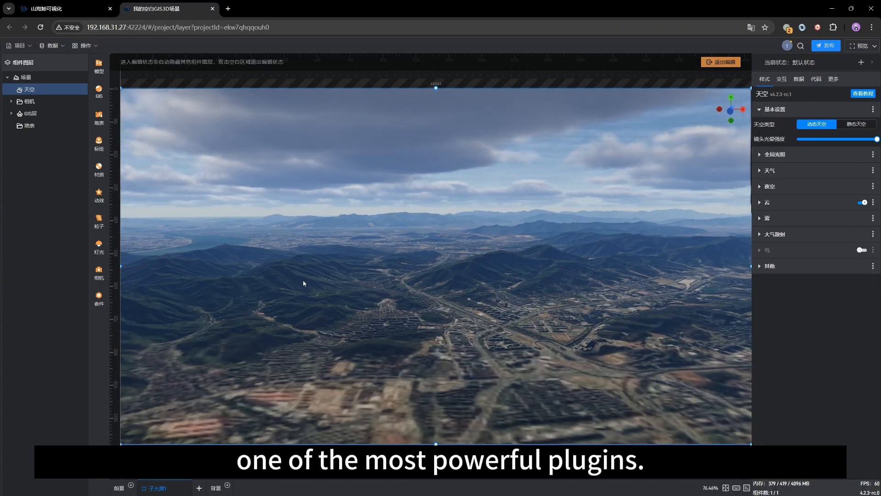
left_click_drag(305, 281, 427, 291)
scroll(441, 323, "up", 3)
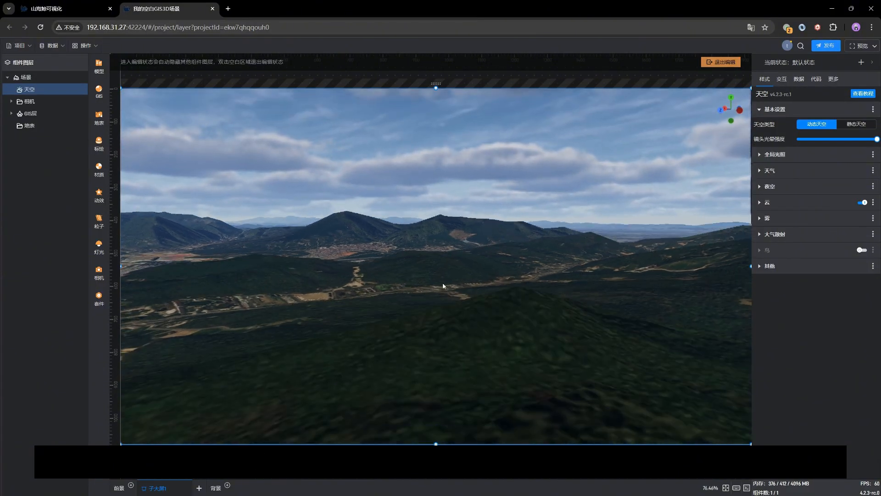
left_click(782, 203)
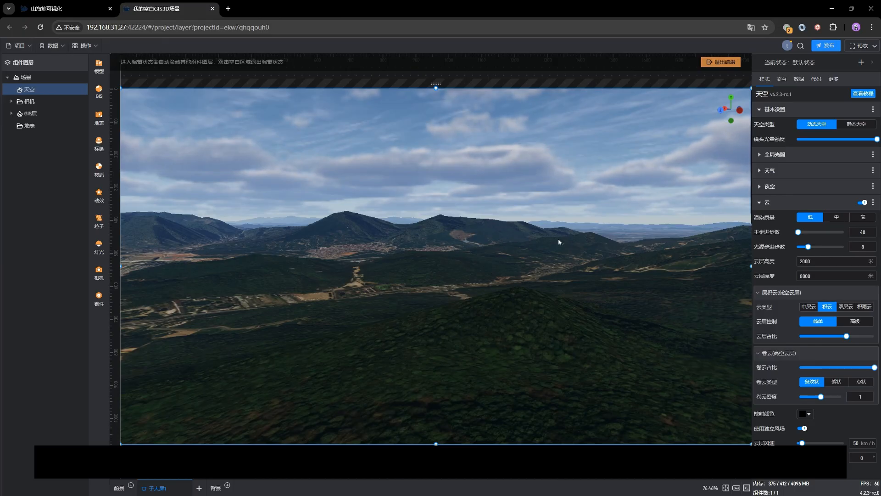
Step: Examine the volumetric clouds above the mountains from several angles at low (低) rendering quality
left_click_drag(489, 207, 399, 257)
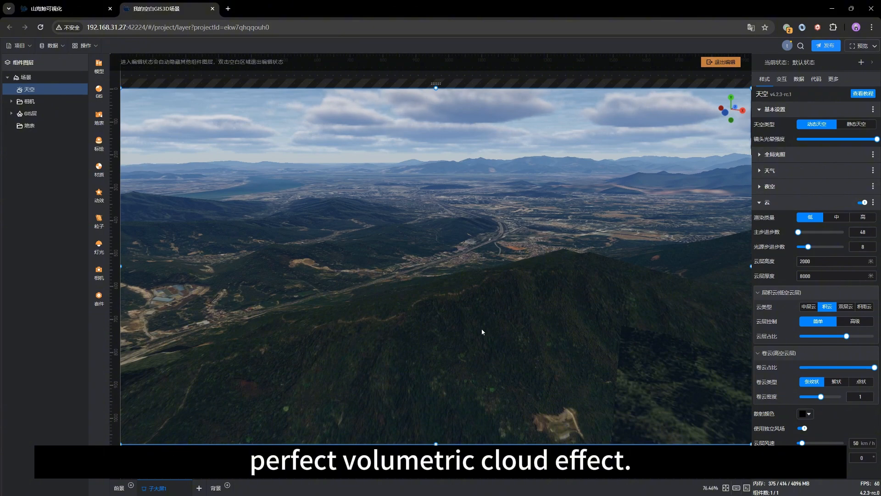
left_click_drag(482, 329, 446, 310)
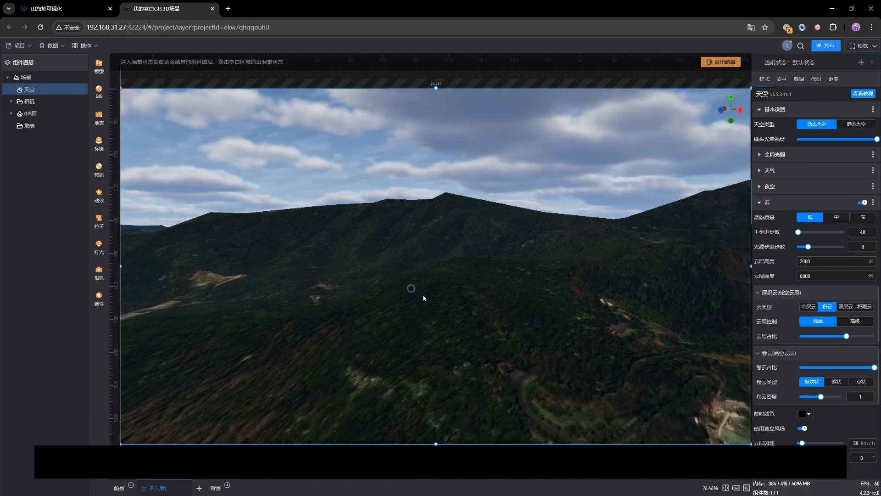
right_click_drag(423, 295, 486, 300)
scroll(486, 300, "down", 3)
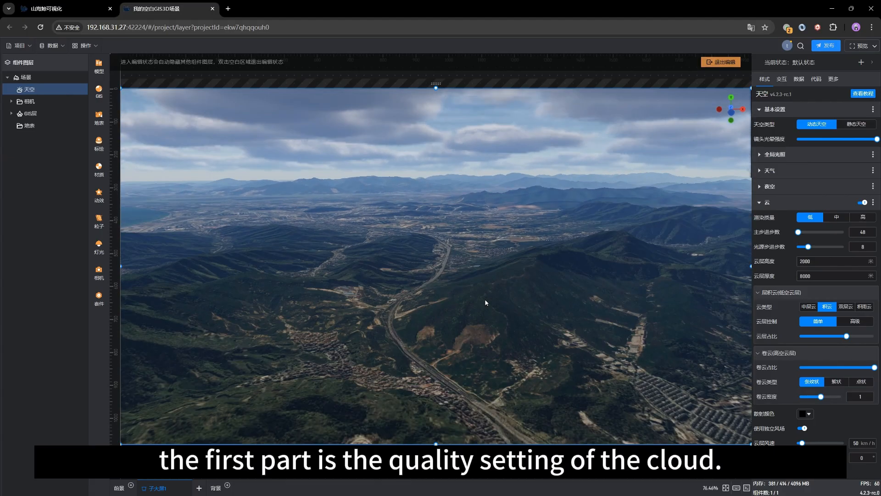
right_click_drag(402, 335, 408, 326)
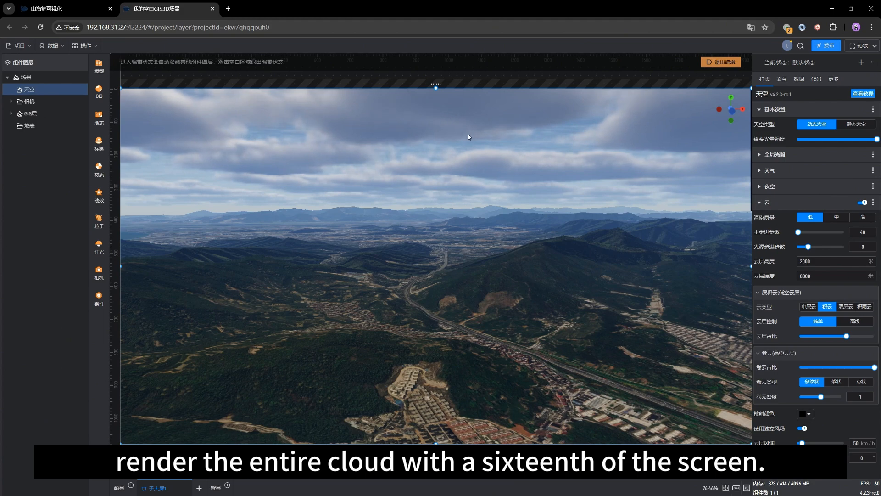
right_click_drag(414, 257, 409, 243)
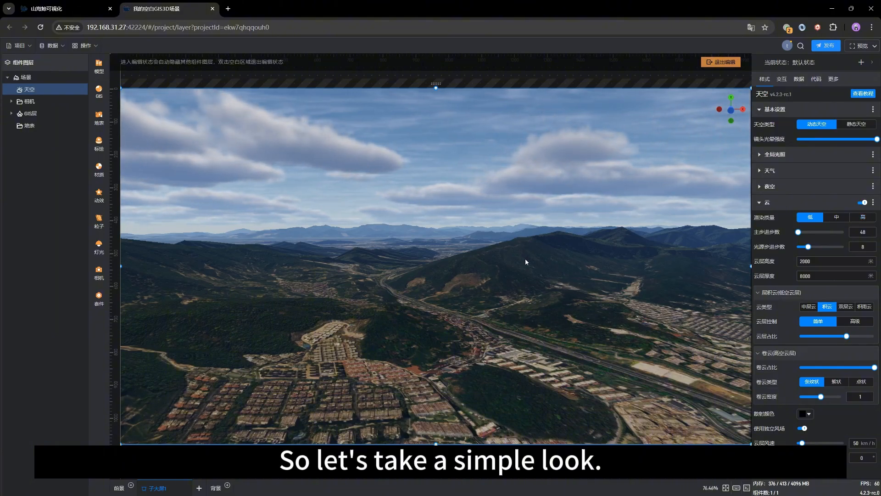
left_click_drag(428, 278, 593, 265)
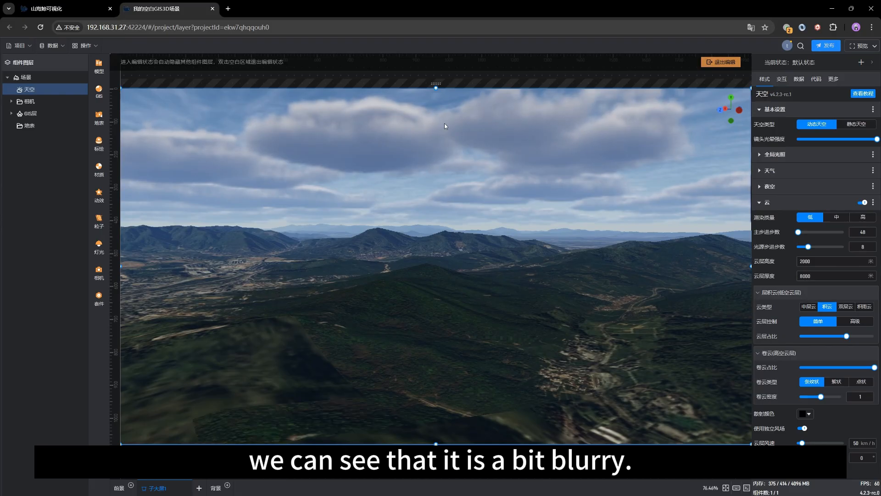
Step: Compare the clouds at medium (中) and high (高) rendering quality, and return the quality to low (低)
left_click(839, 219)
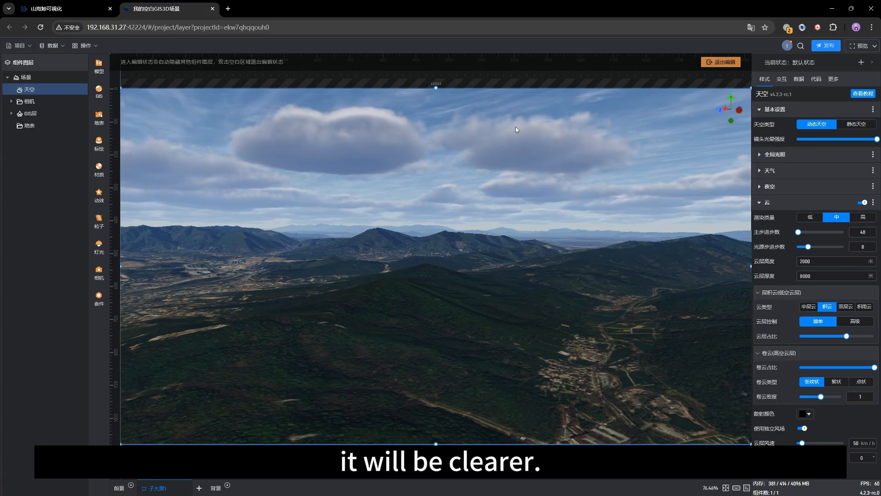
left_click(859, 219)
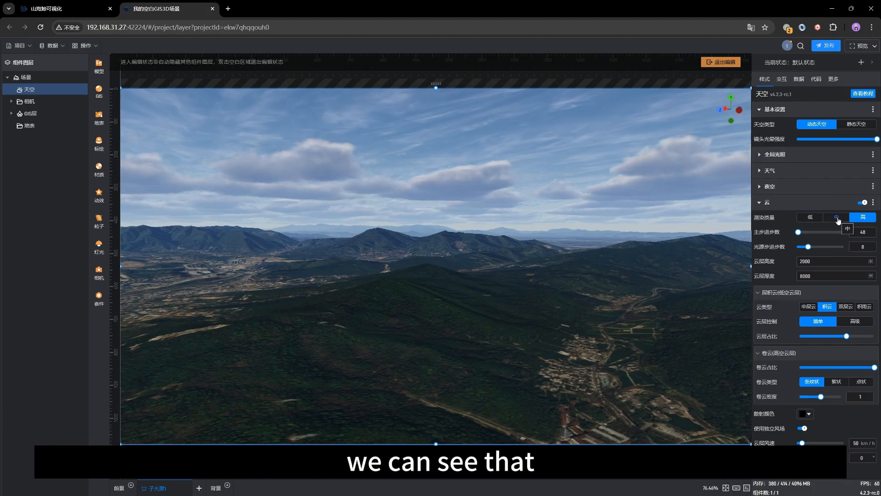
left_click(811, 218)
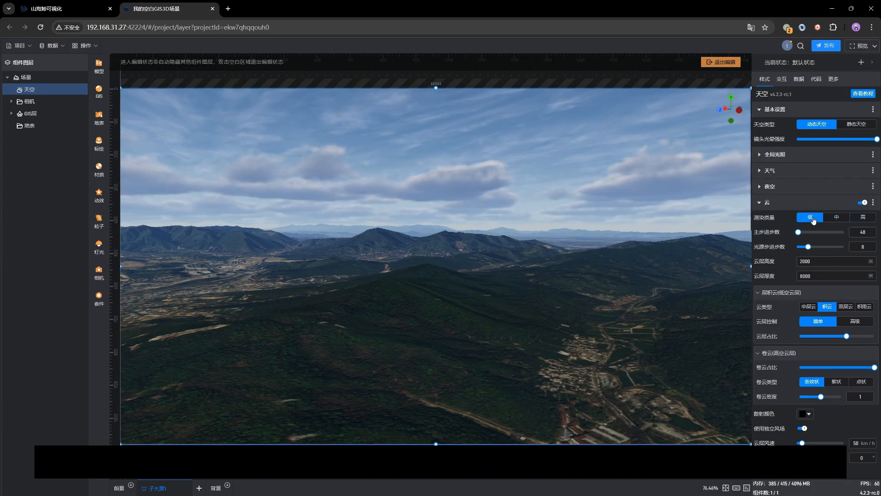
Step: Test the frame rate at medium and high cloud rendering quality while orbiting the scene, and restore low (低) quality
left_click_drag(550, 276, 556, 277)
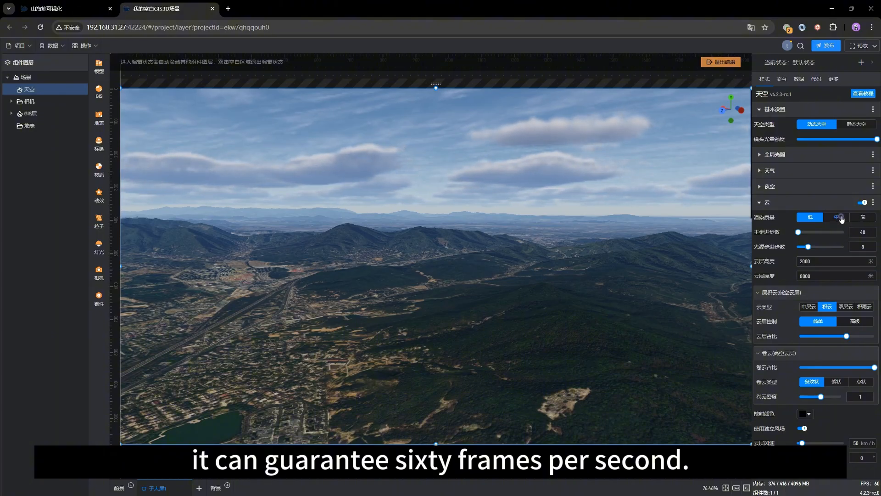
left_click(838, 217)
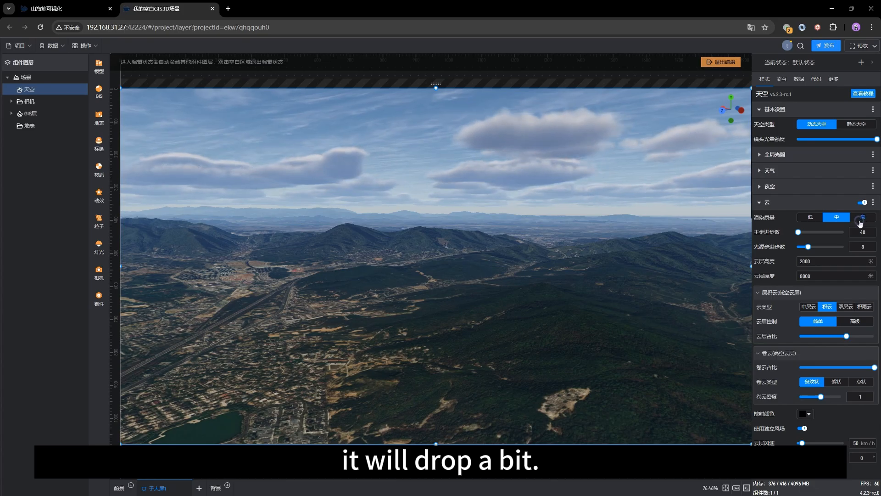
left_click(861, 222)
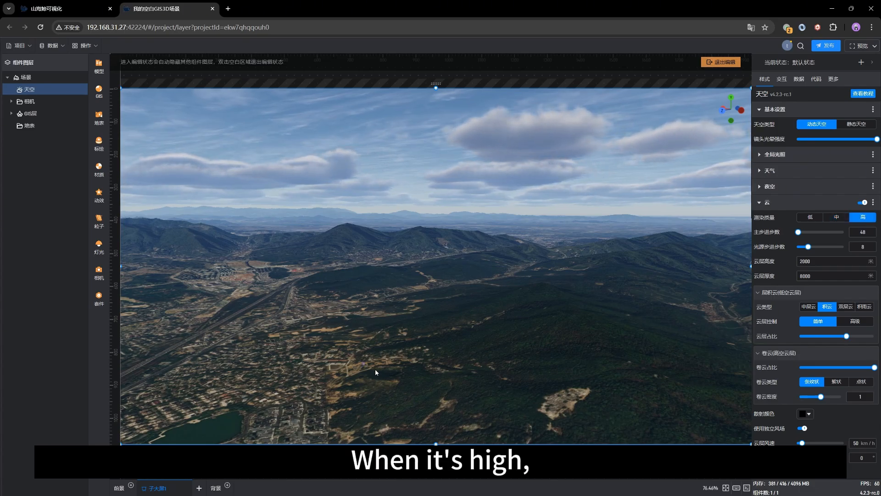
left_click_drag(376, 369, 443, 320)
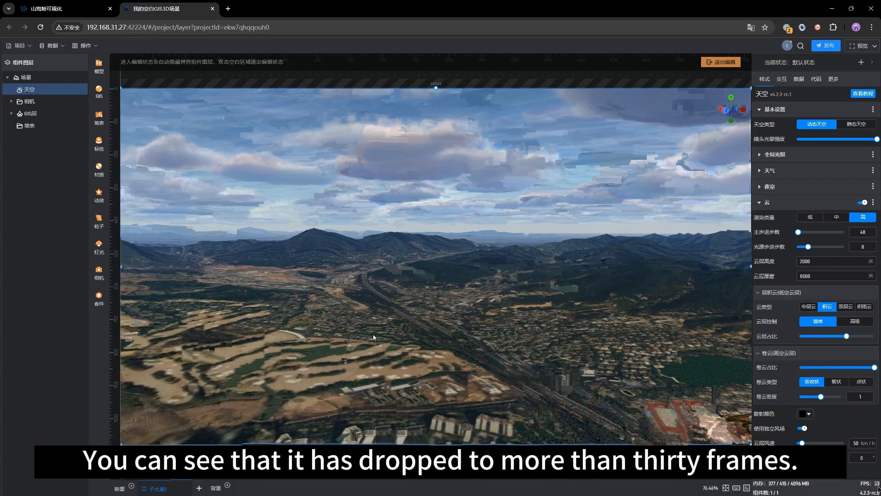
left_click_drag(582, 337, 415, 397)
left_click_drag(688, 321, 533, 312)
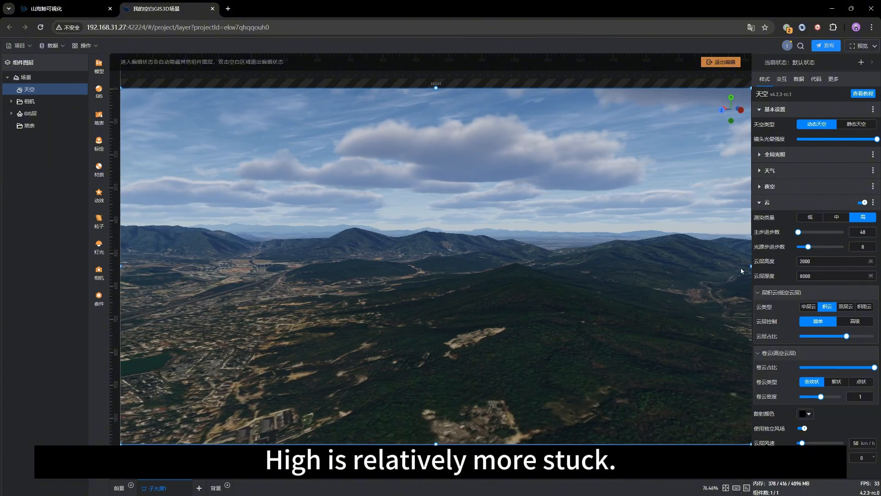
left_click(836, 220)
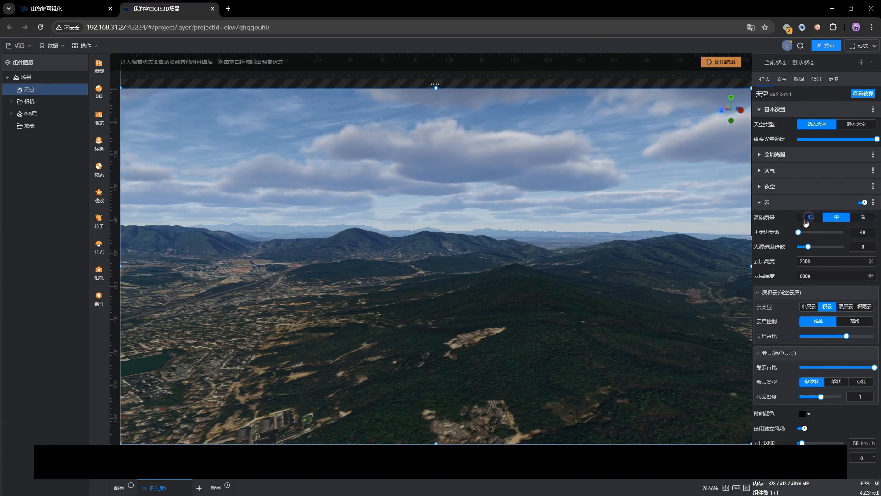
left_click(809, 217)
Step: Examine the low-quality clouds from near the terrain and from within and above the cloud layer
left_click_drag(571, 295, 435, 301)
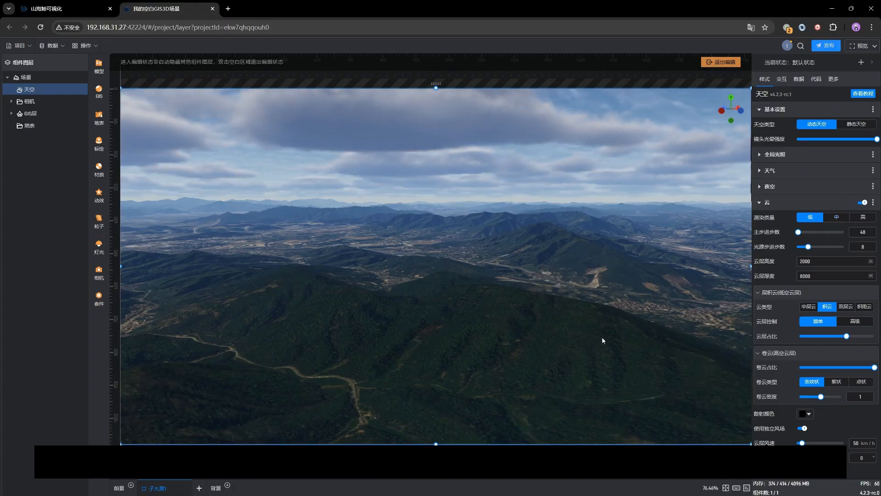
left_click_drag(590, 339, 539, 324)
scroll(540, 326, "up", 3)
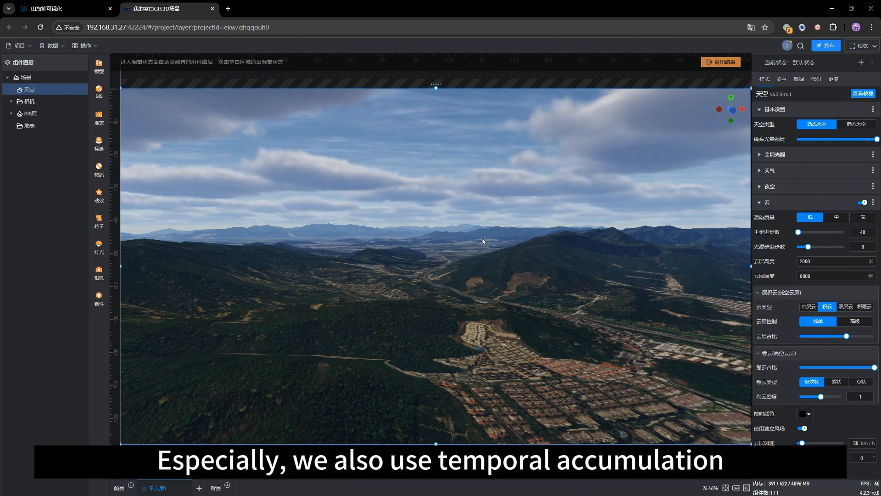
left_click_drag(517, 335, 499, 338)
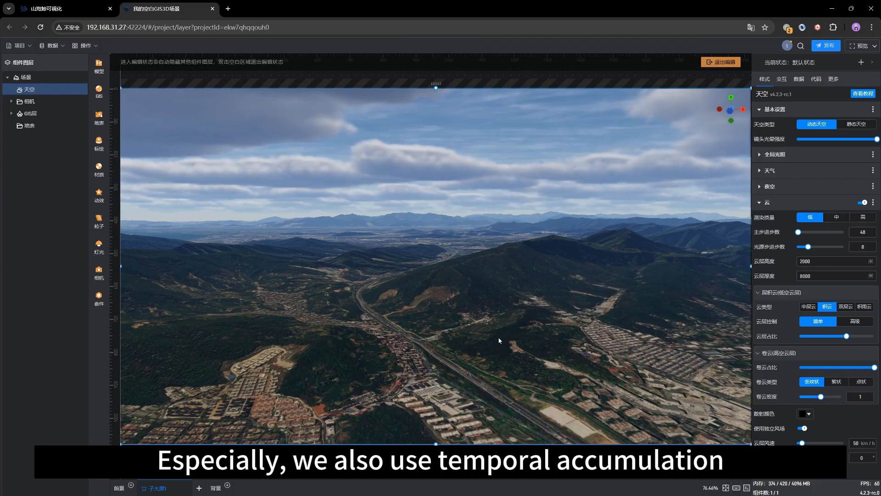
left_click_drag(541, 309, 518, 310)
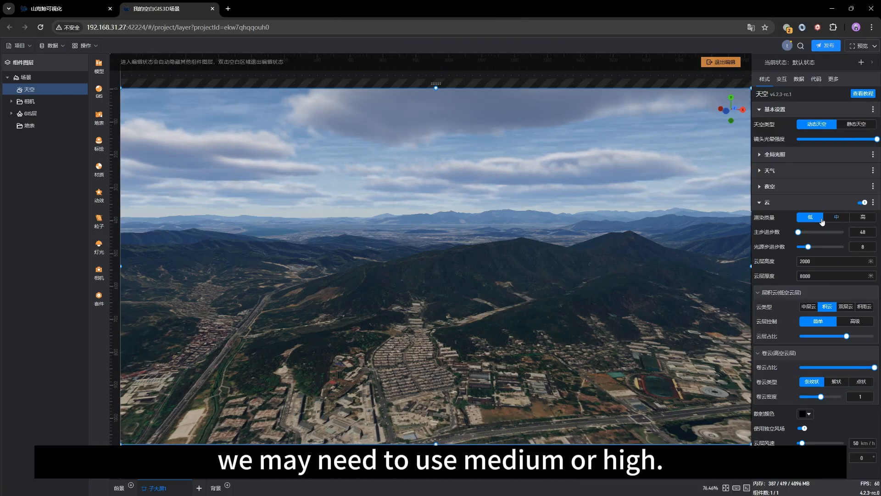
left_click_drag(477, 269, 407, 308)
scroll(572, 301, "up", 5)
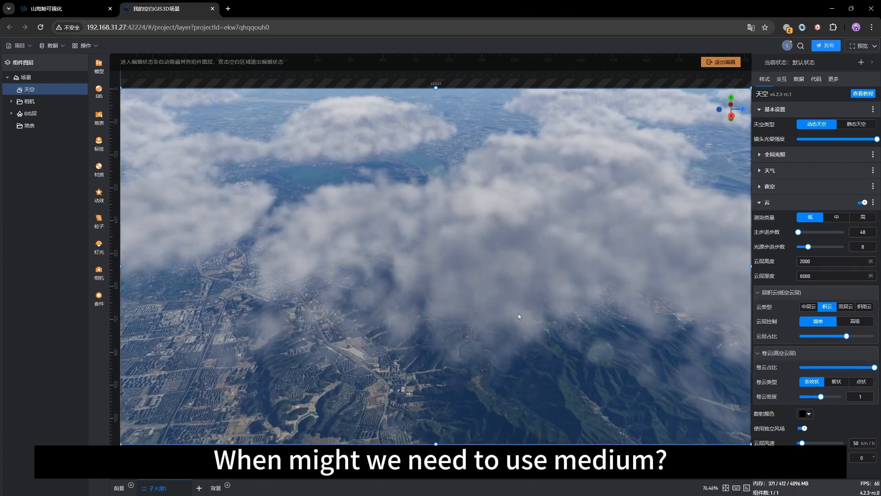
left_click_drag(519, 317, 509, 299)
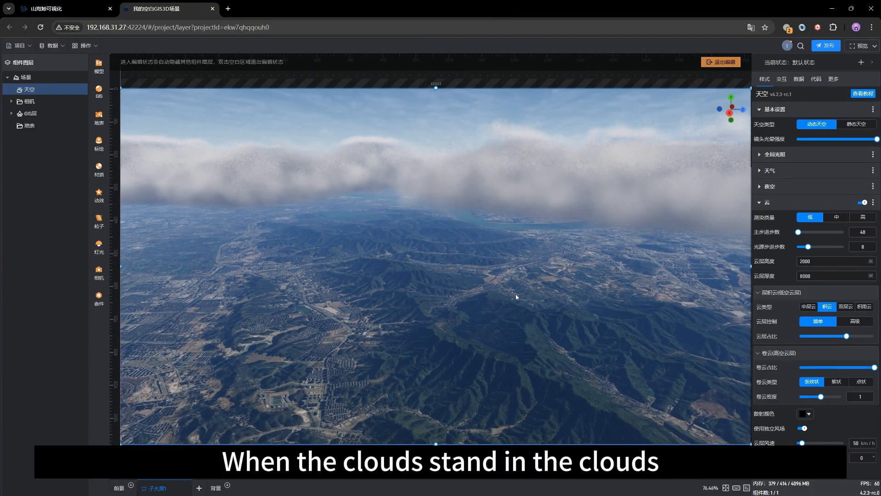
left_click_drag(575, 268, 524, 274)
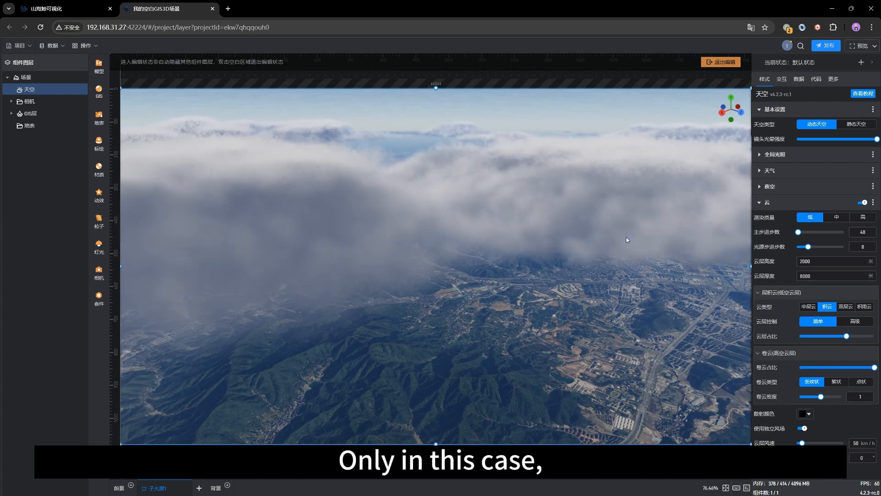
left_click_drag(626, 238, 606, 237)
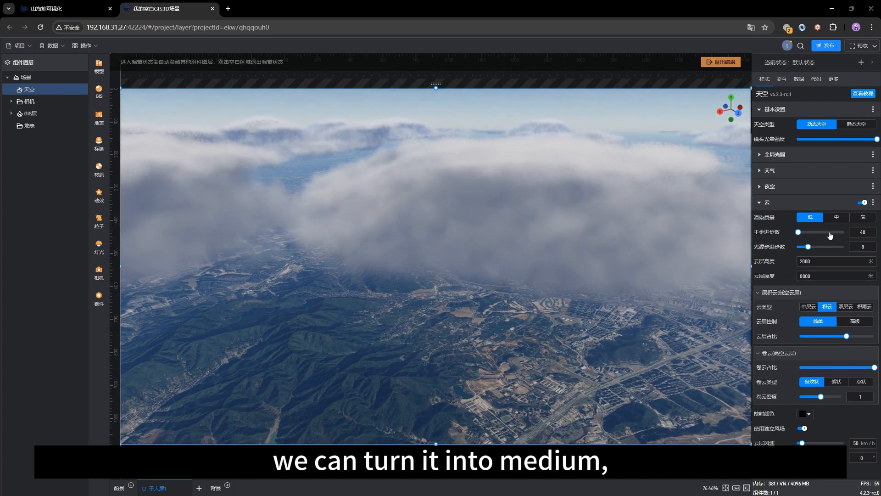
left_click_drag(467, 220, 447, 220)
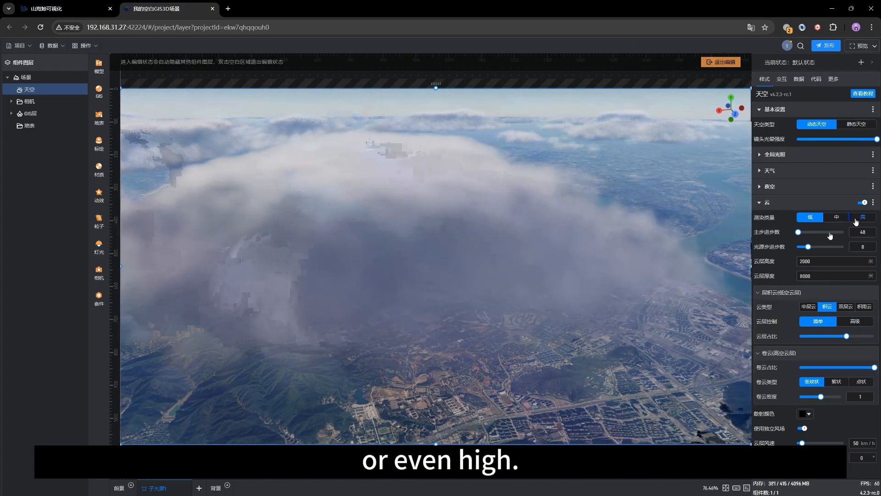
Step: Try medium (中) cloud rendering quality in a high-altitude view looking down on the clouds, and switch back to low (低)
left_click(836, 217)
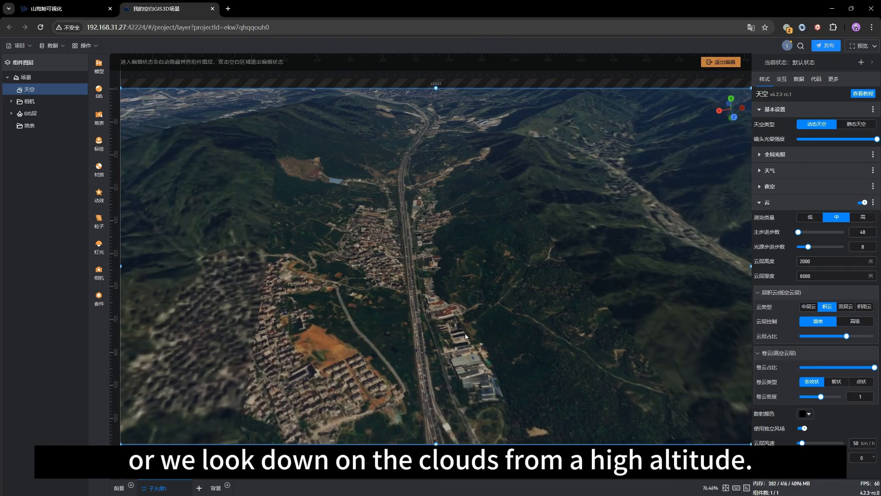
scroll(467, 329, "down", 10)
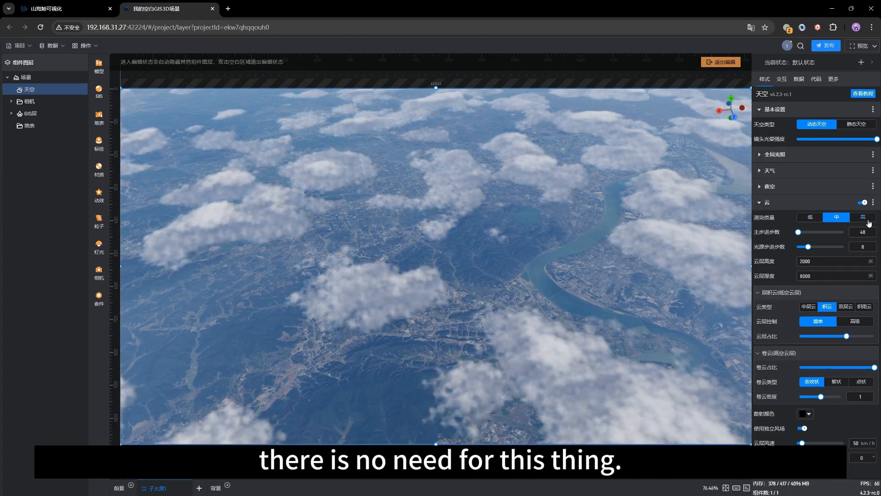
left_click(817, 217)
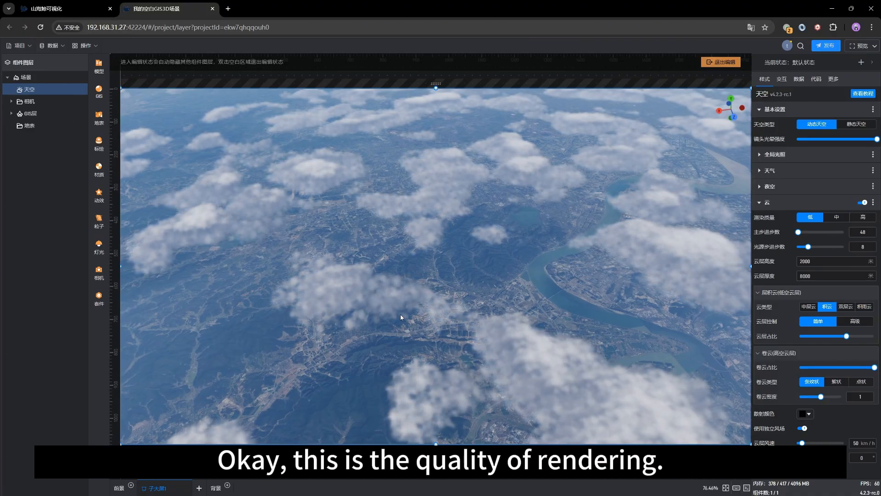
scroll(395, 293, "down", 2)
left_click_drag(395, 289, 413, 317)
scroll(433, 343, "up", 4)
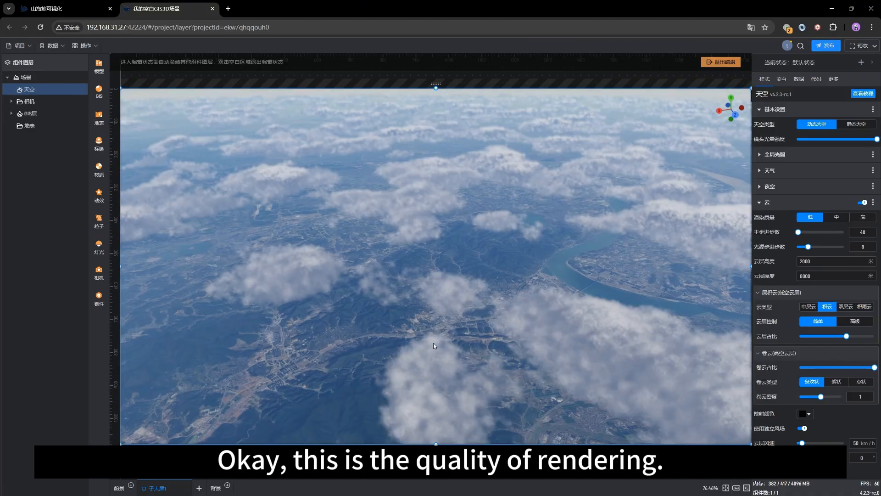
scroll(433, 343, "up", 5)
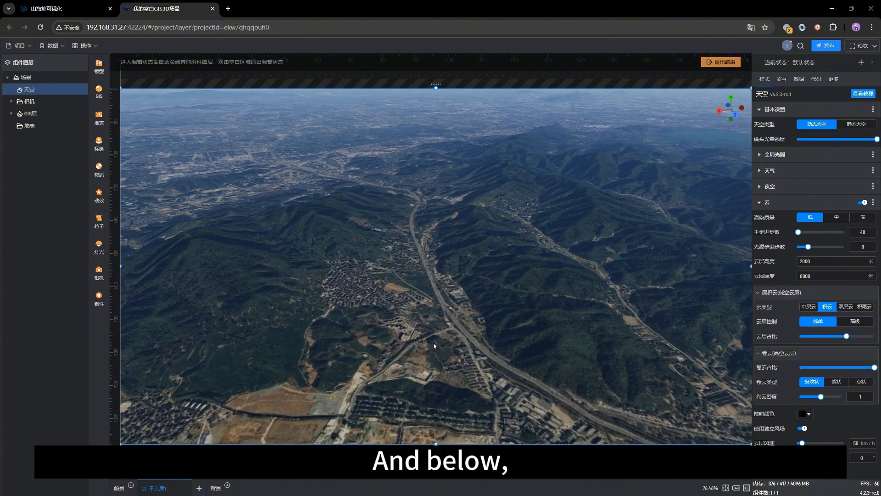
Step: Examine the light and dark areas of the low-quality clouds from several directions near the terrain
left_click_drag(412, 340, 425, 318)
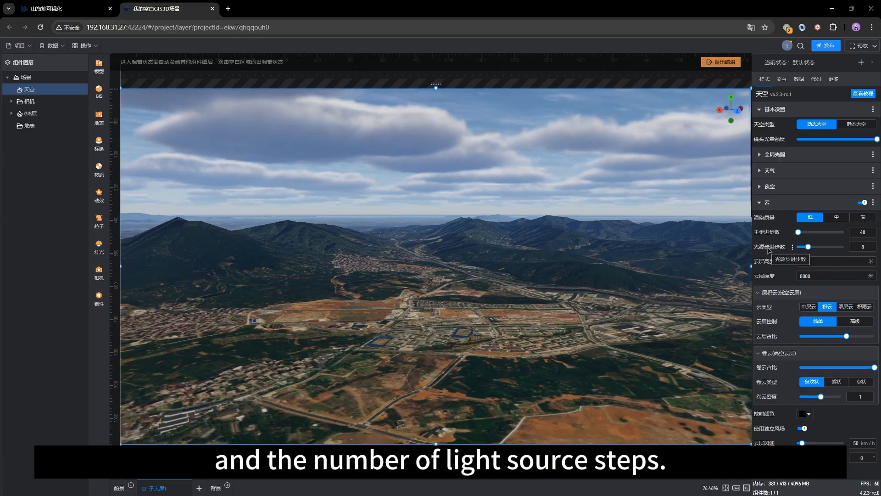
left_click_drag(700, 259, 335, 303)
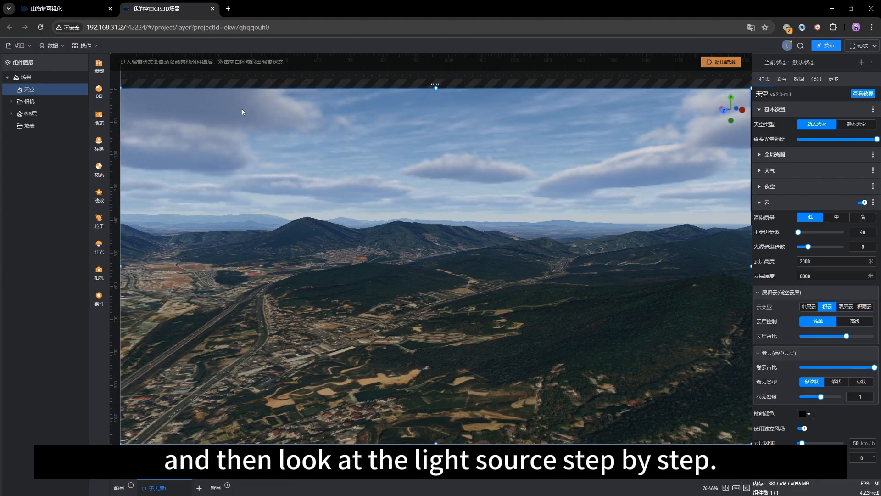
right_click_drag(472, 282, 423, 278)
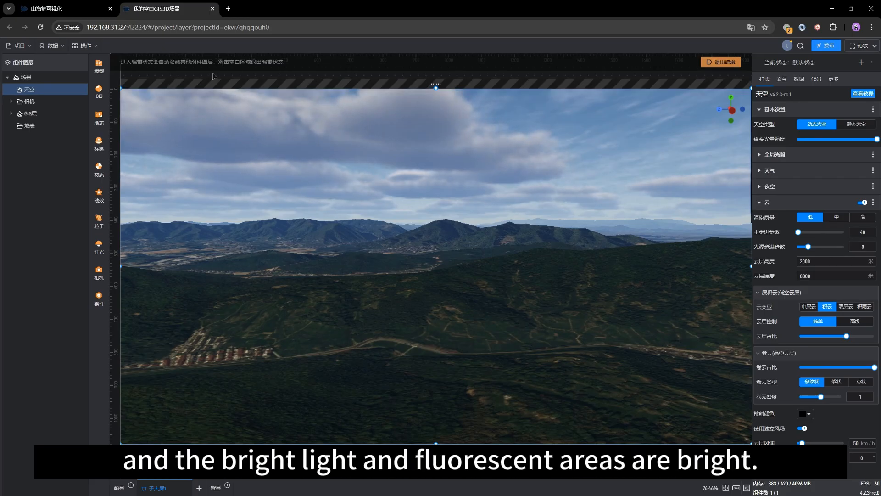
right_click_drag(335, 180, 416, 288)
scroll(417, 287, "up", 3)
scroll(450, 316, "up", 3)
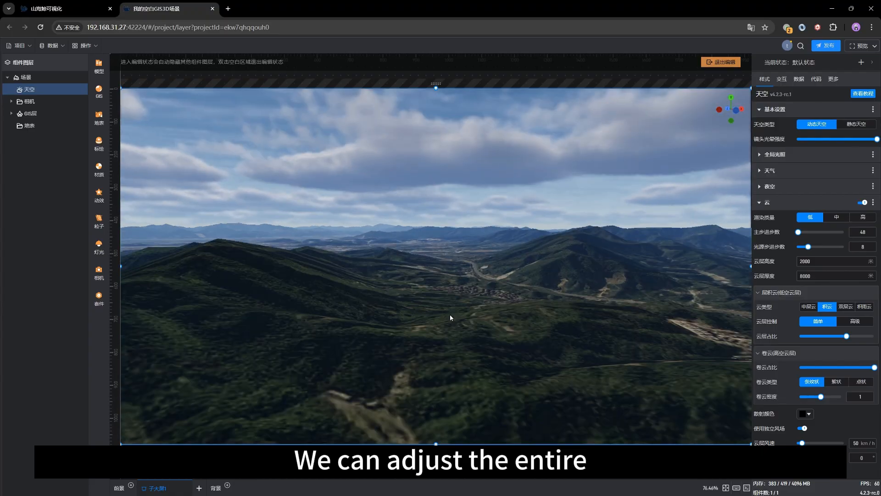
Step: Set the scene's time of day (一天时间) to mid-afternoon, about 15.84, and view the sunlit clouds from another direction
left_click(43, 78)
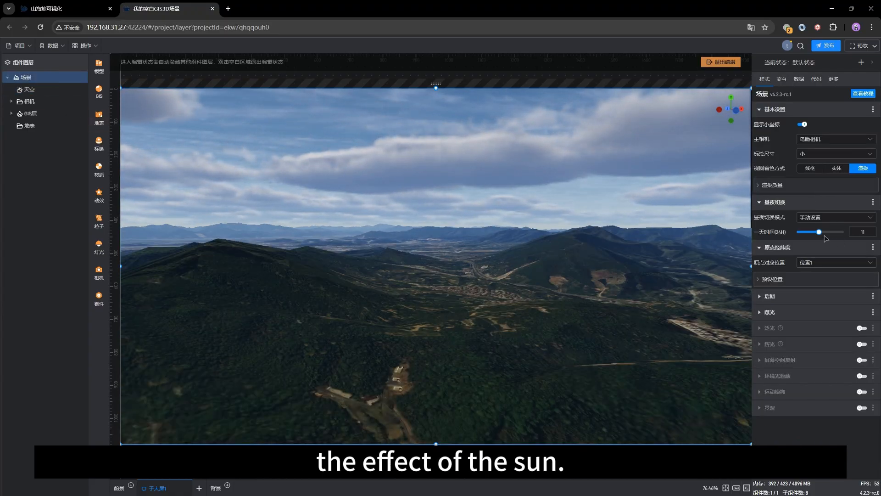
left_click_drag(819, 232, 829, 232)
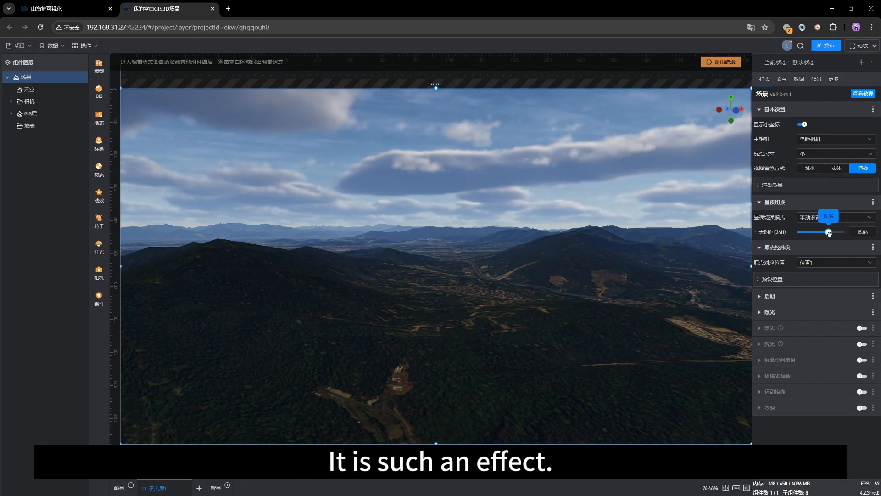
left_click_drag(459, 311, 585, 313)
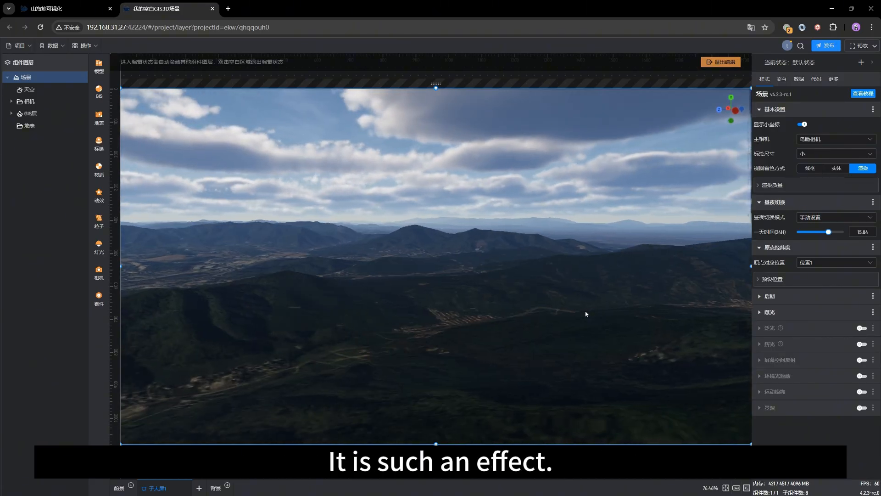
left_click_drag(828, 232, 827, 232)
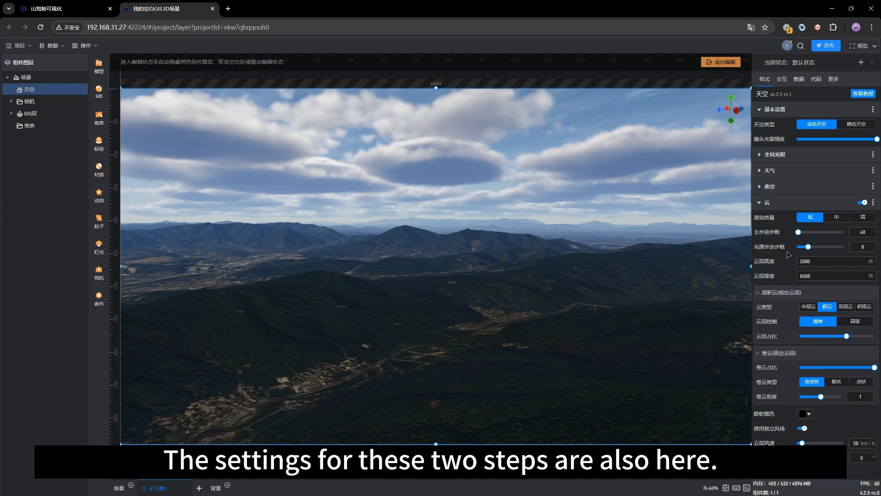
Step: Inspect the clouds' main step count (主步进步数) and light-source step count (光源步进步数) in the sky component
left_click(856, 231)
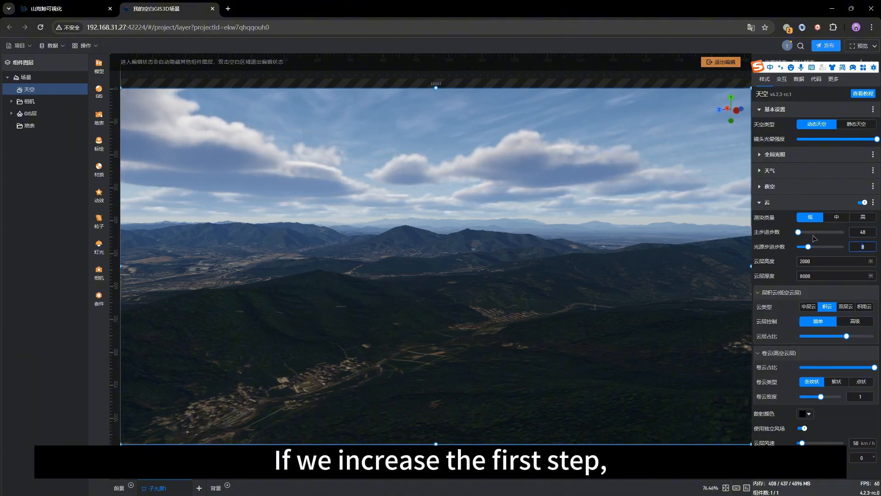
mouse_move(799, 231)
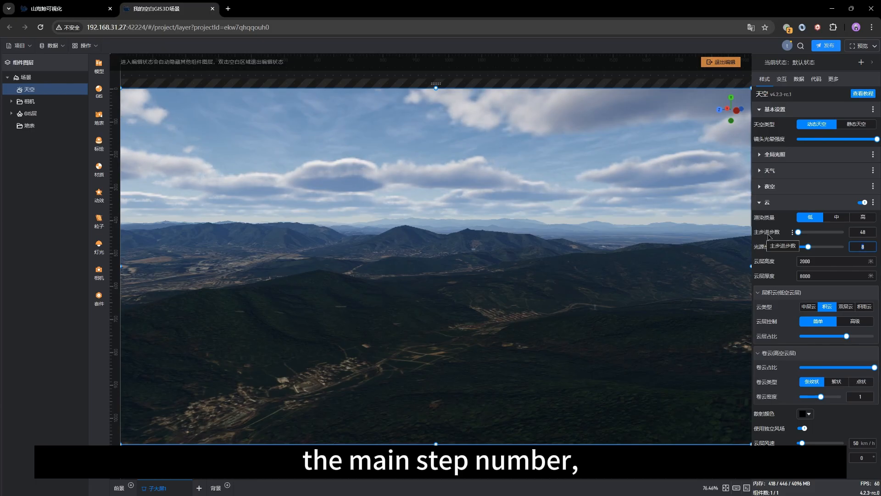
mouse_move(797, 233)
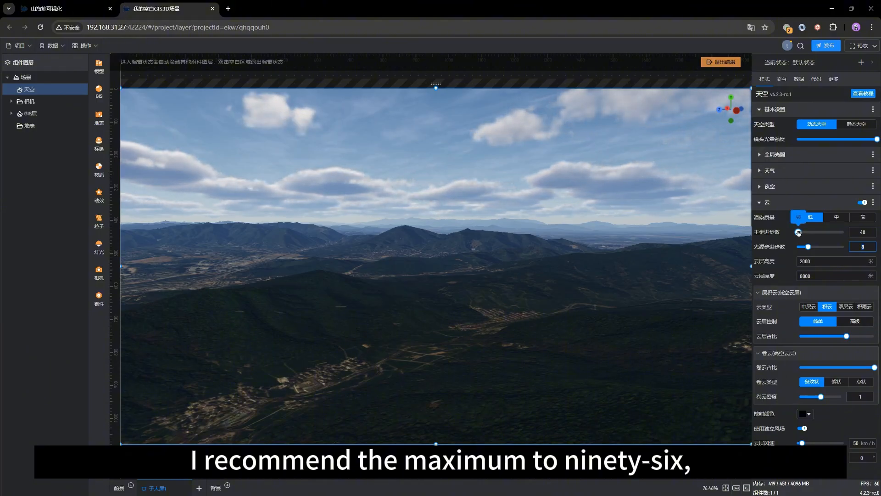
left_click(858, 232)
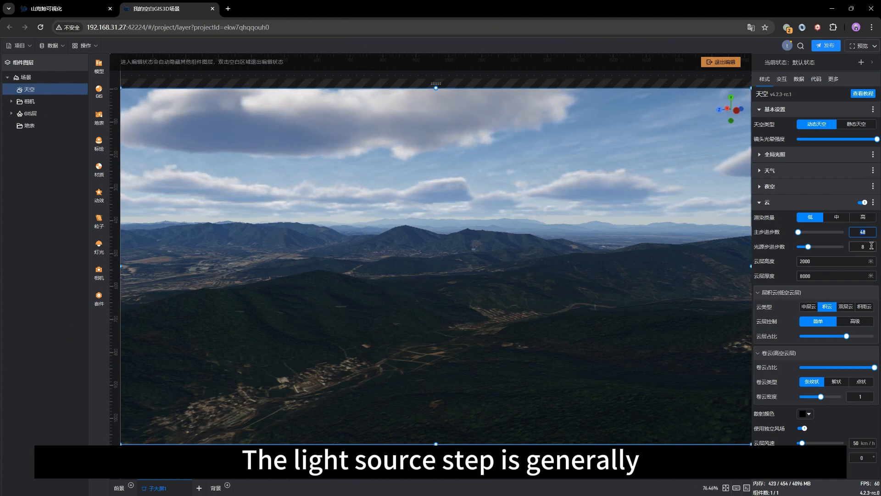
left_click(856, 247)
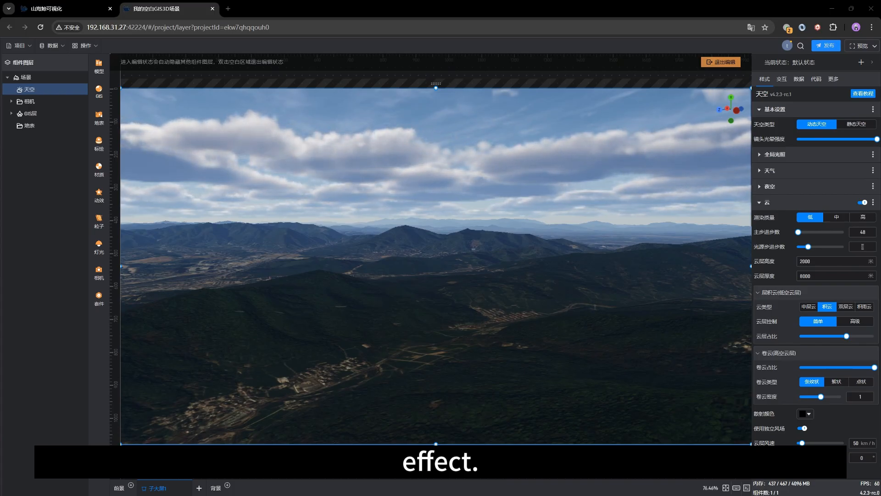
left_click(862, 247)
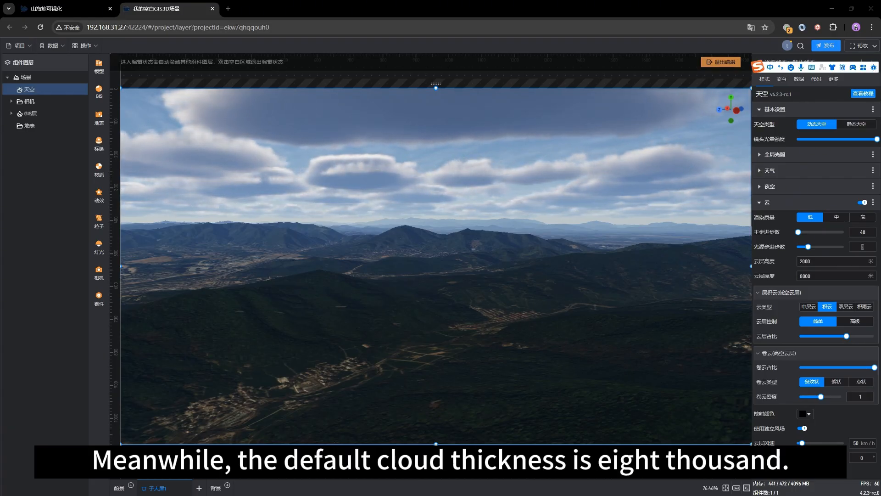
Step: Inspect the cloud thickness (云层厚度) setting and examine the cloud layer from below and from high above
double_click(817, 276)
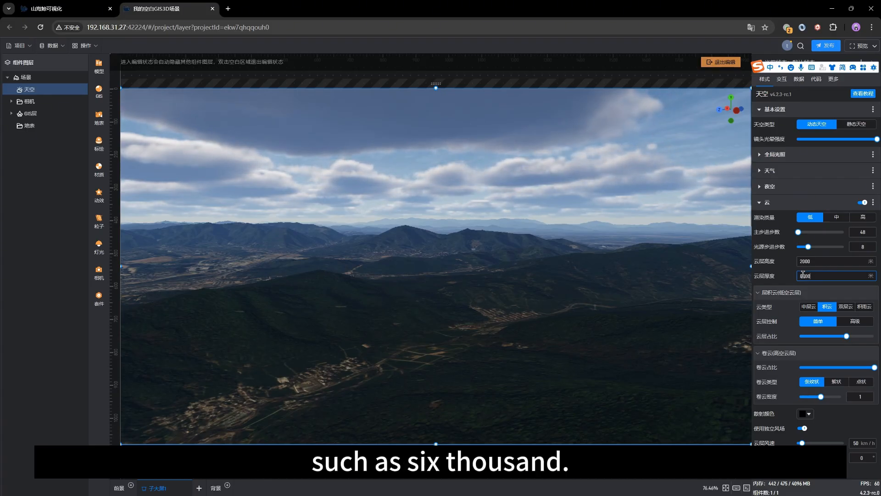
mouse_move(596, 305)
left_mouse_down()
mouse_move(583, 291)
mouse_move(630, 284)
left_mouse_up()
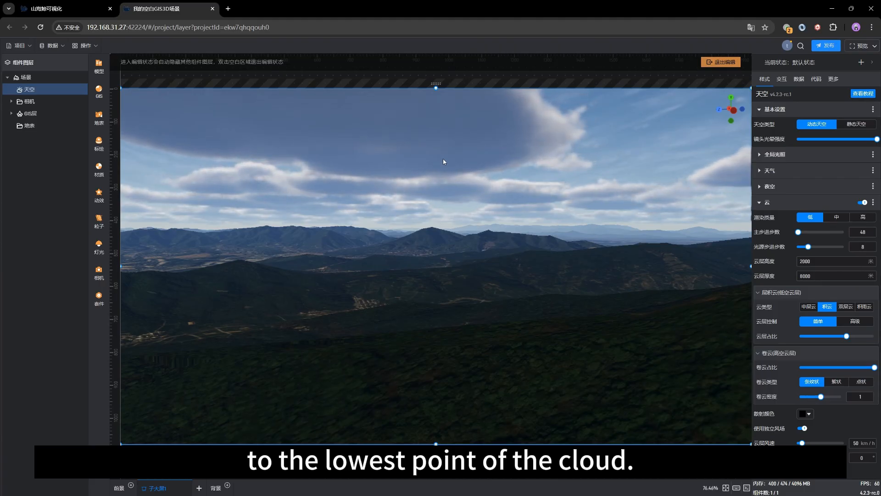
right_click_drag(537, 252, 520, 288)
scroll(519, 288, "down", 5)
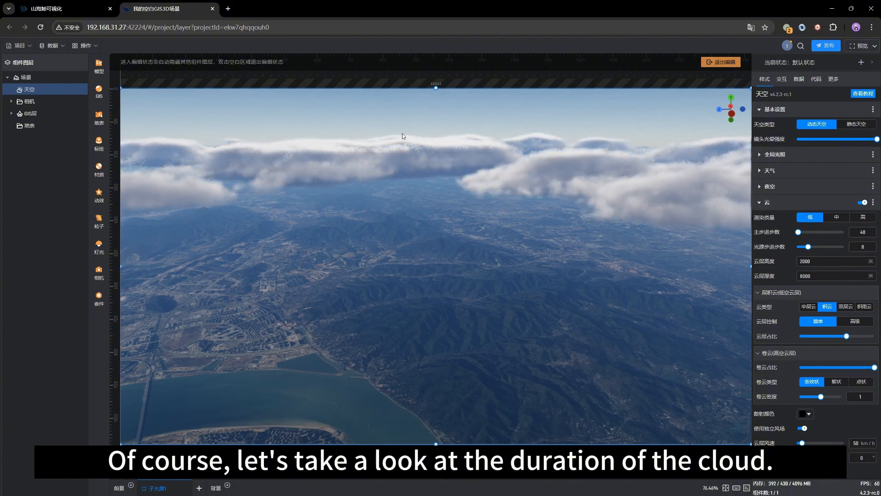
left_click(819, 272)
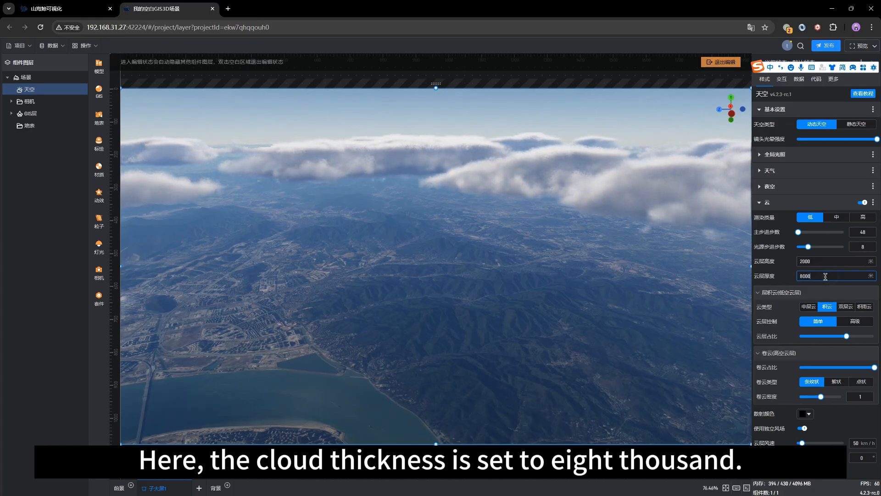
left_click_drag(579, 219, 528, 194)
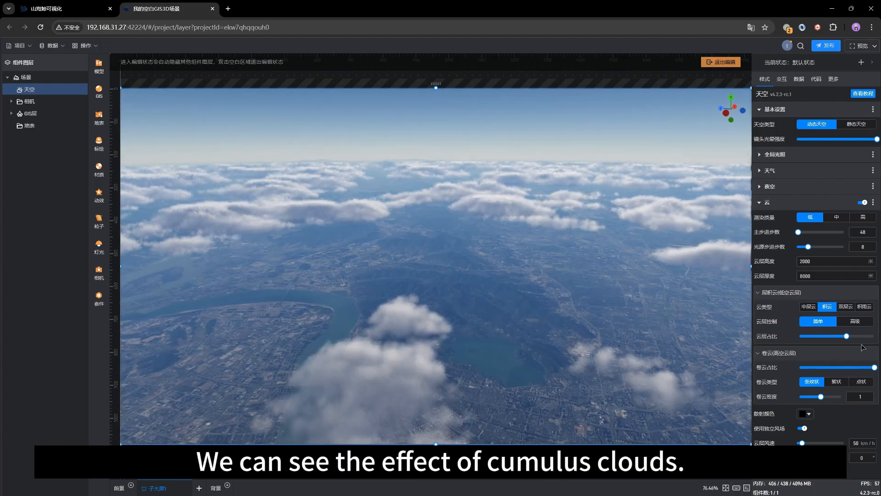
Step: Compare the cumulonimbus (积雨云), cumulus (积云), mid-level (中层云) and double-layer (双层云) cloud types from above, and return to cumulus
left_click(865, 306)
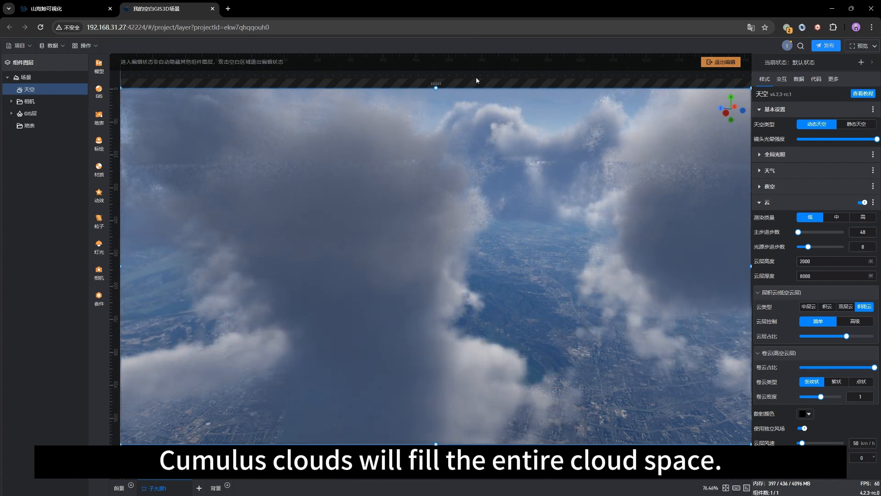
left_click(827, 308)
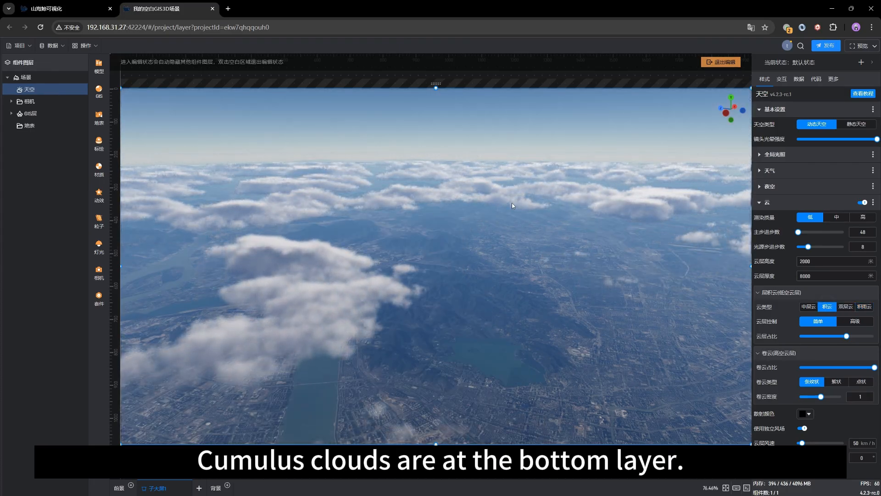
left_click(808, 308)
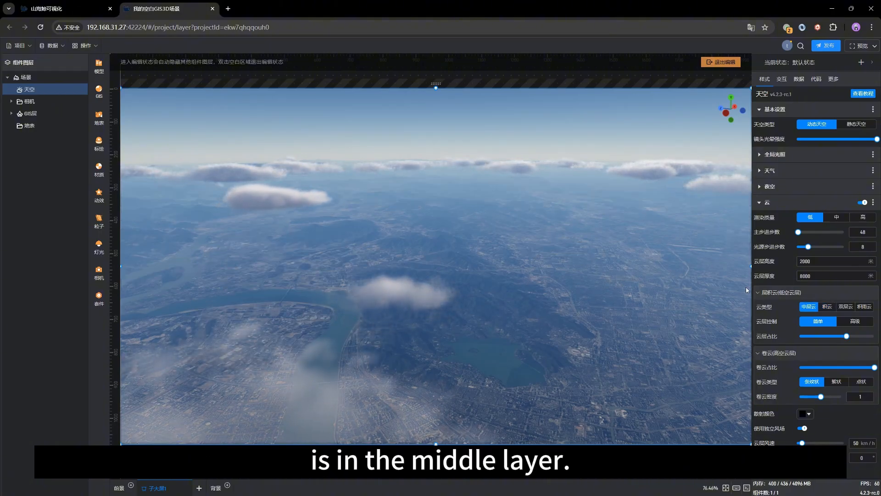
left_click(845, 307)
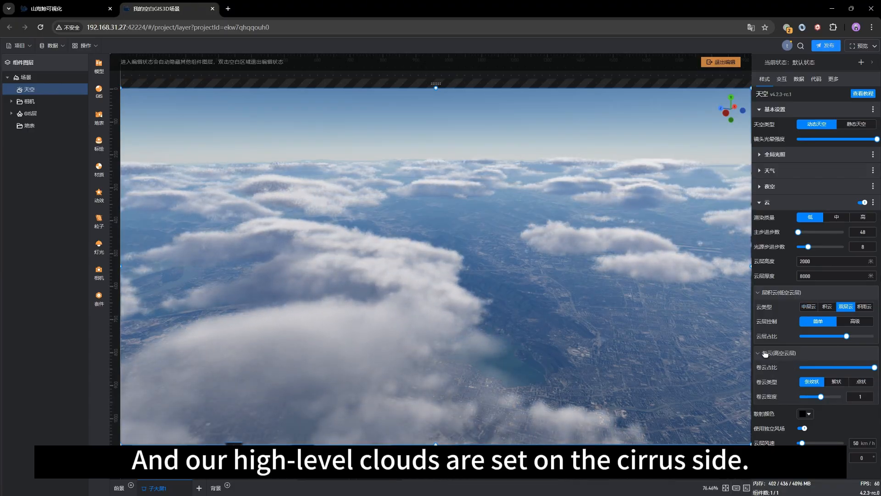
left_click(817, 309)
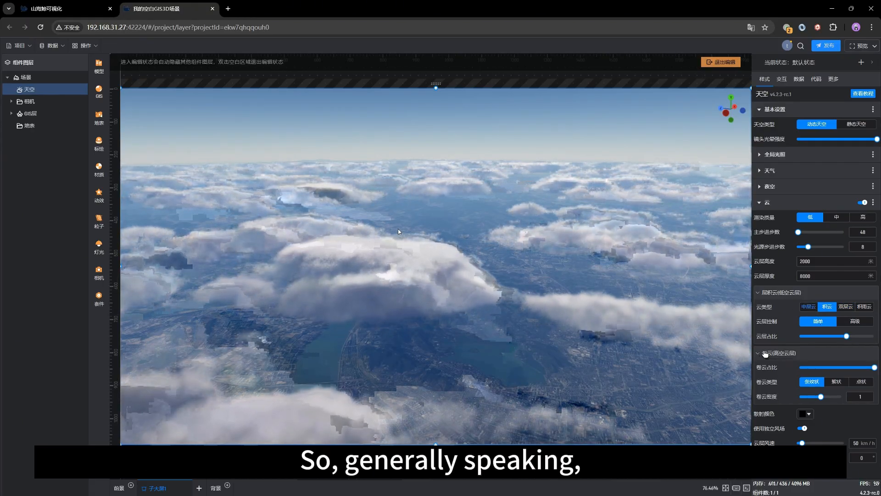
Step: Examine the cumulus clouds from ground level among the mountains in different directions
scroll(504, 382, "up", 10)
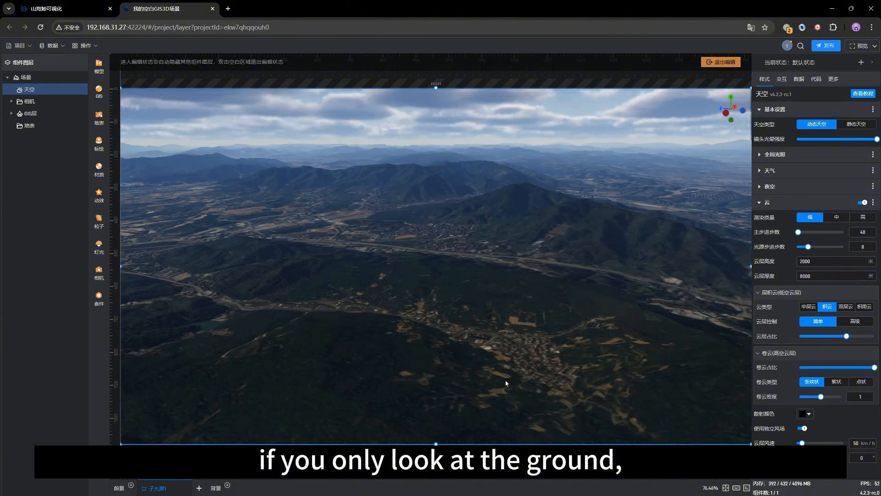
left_click_drag(464, 362, 429, 344)
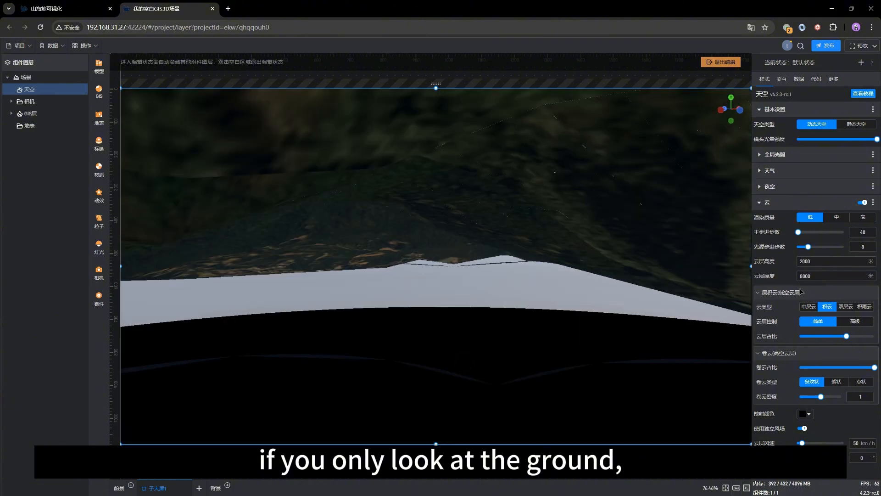
left_click_drag(605, 289, 523, 287)
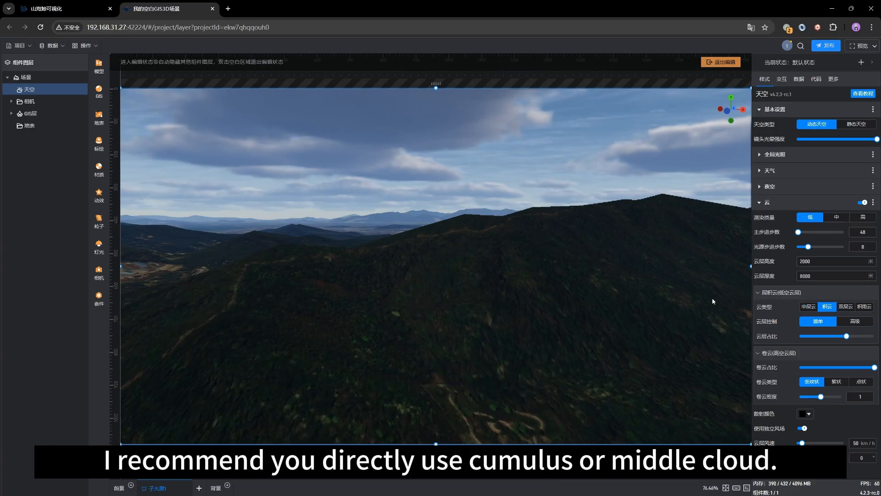
scroll(580, 301, "down", 2)
left_click_drag(605, 304, 438, 300)
scroll(581, 302, "down", 3)
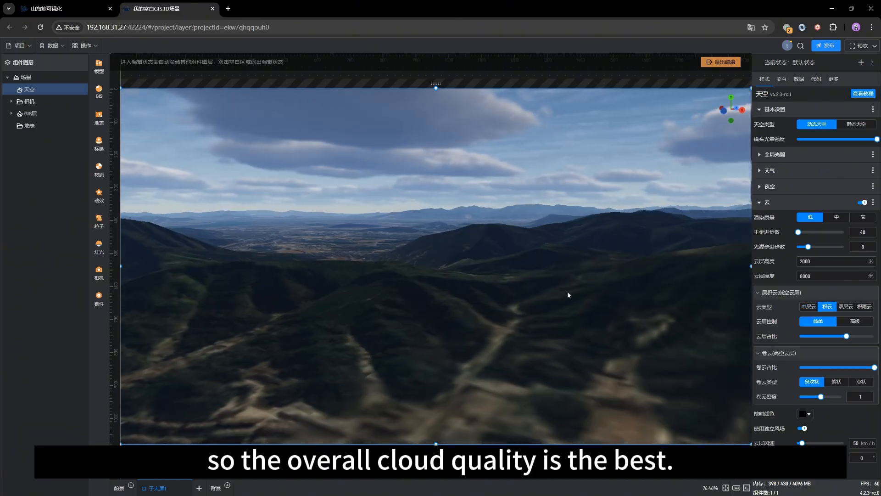
scroll(543, 325, "up", 3)
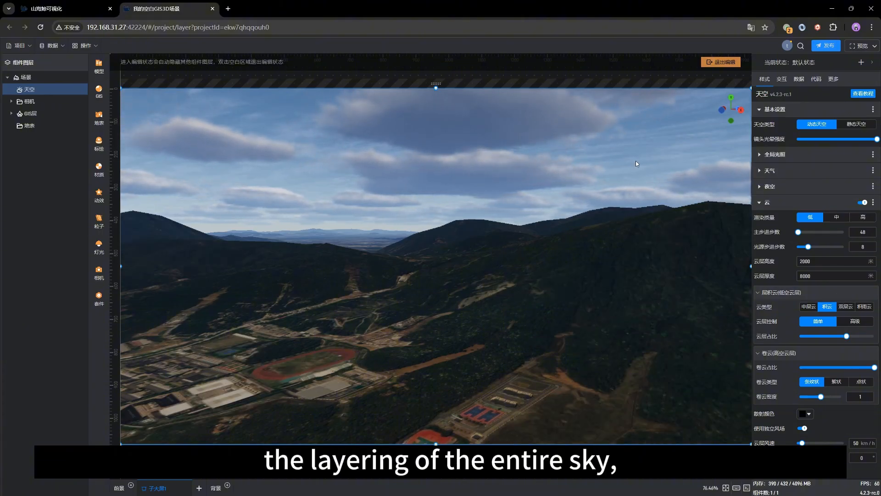
Step: Try the double-layer (双层云) cloud type from near the ground, and switch the type to cumulonimbus (积雨云)
left_click(853, 307)
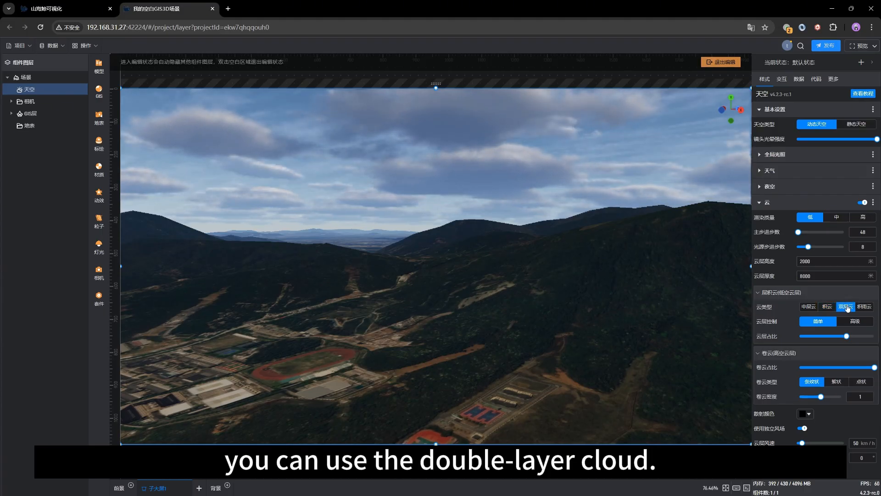
left_click_drag(357, 271, 584, 270)
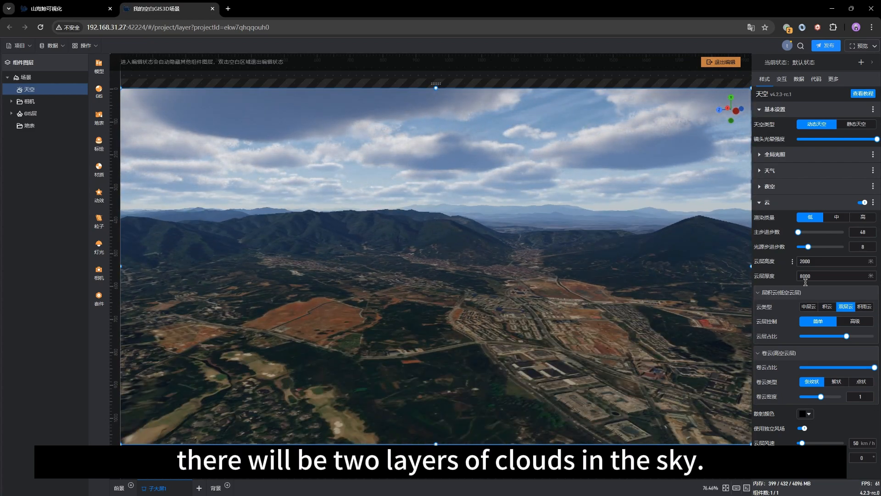
left_click(861, 311)
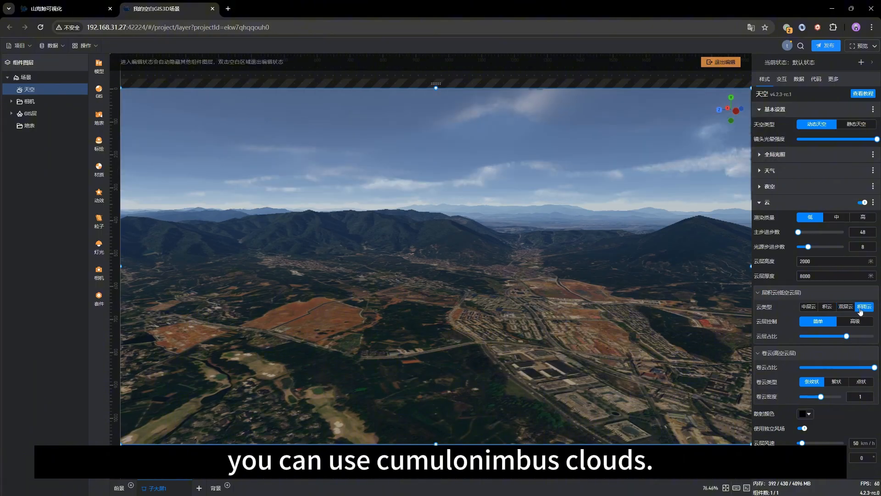
left_click_drag(451, 305, 301, 296)
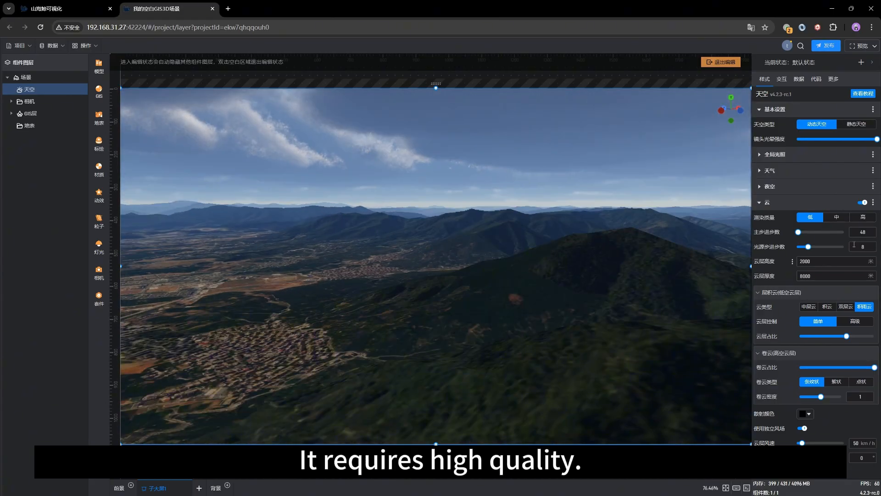
Step: Set the cloud thickness (云层厚度) to 6000 and examine the cumulonimbus clouds in another direction
double_click(801, 274)
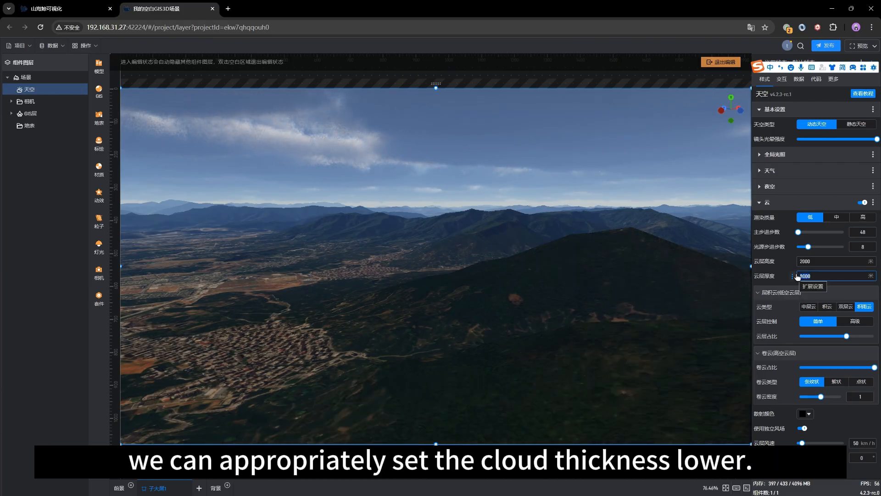
left_click_drag(799, 276, 808, 276)
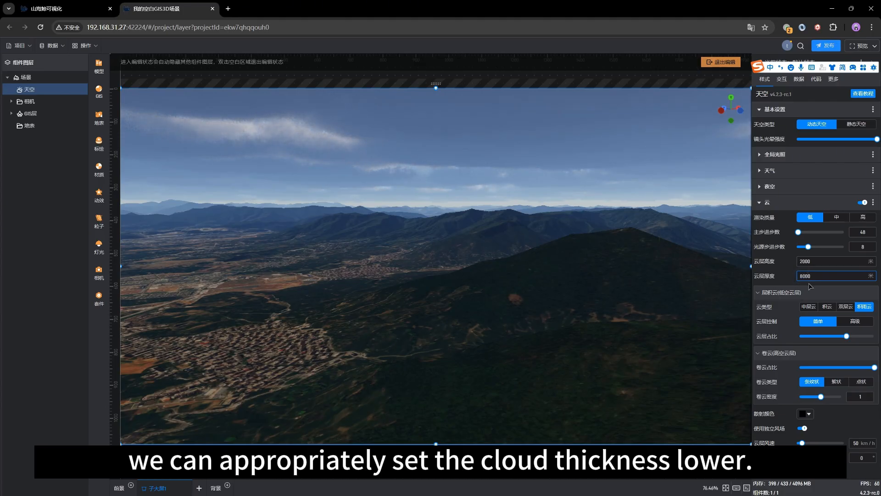
type("4")
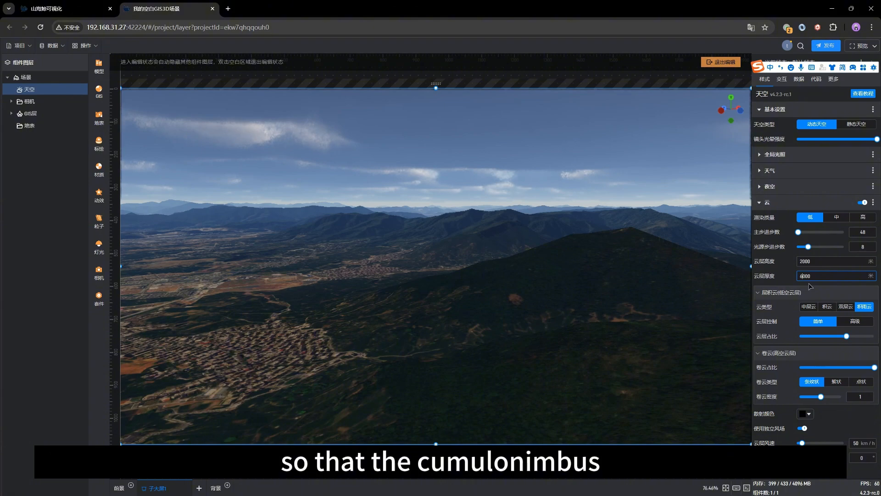
left_click_drag(478, 316, 604, 308)
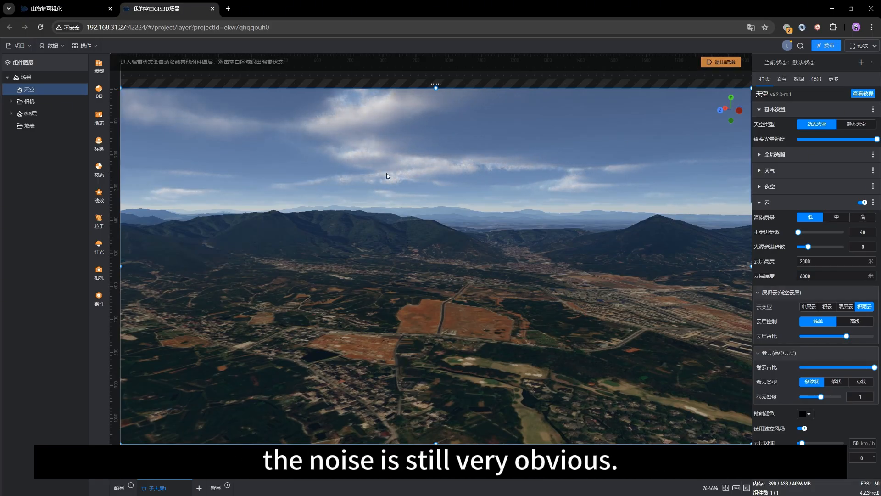
Step: Try a main step count (主步进步数) of 50 on the cumulonimbus clouds, and reset it to the default
left_click(866, 231)
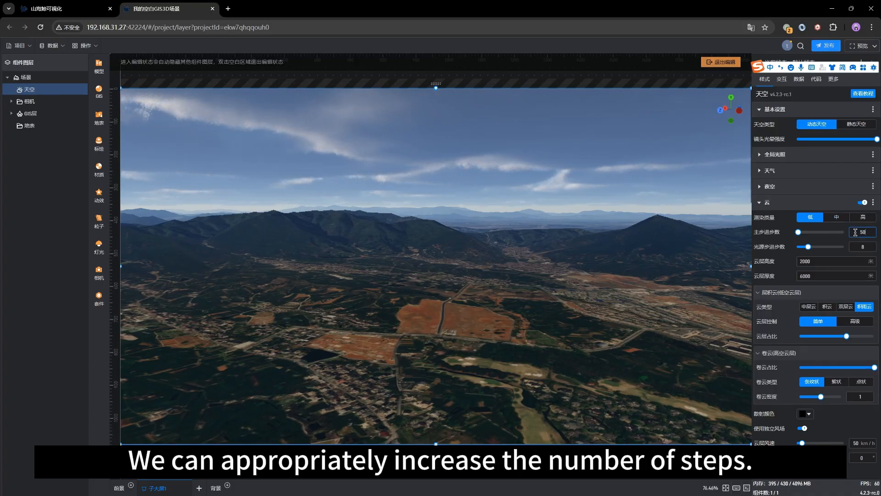
left_click_drag(541, 294, 423, 273)
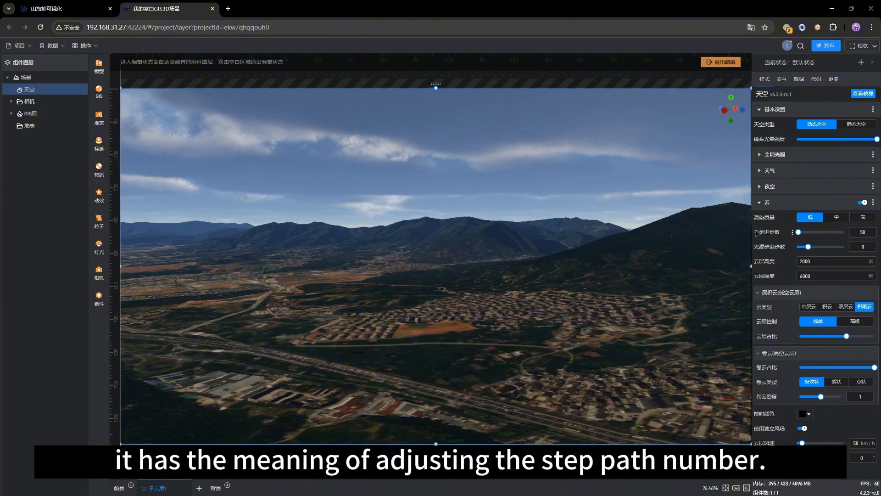
left_click(793, 232)
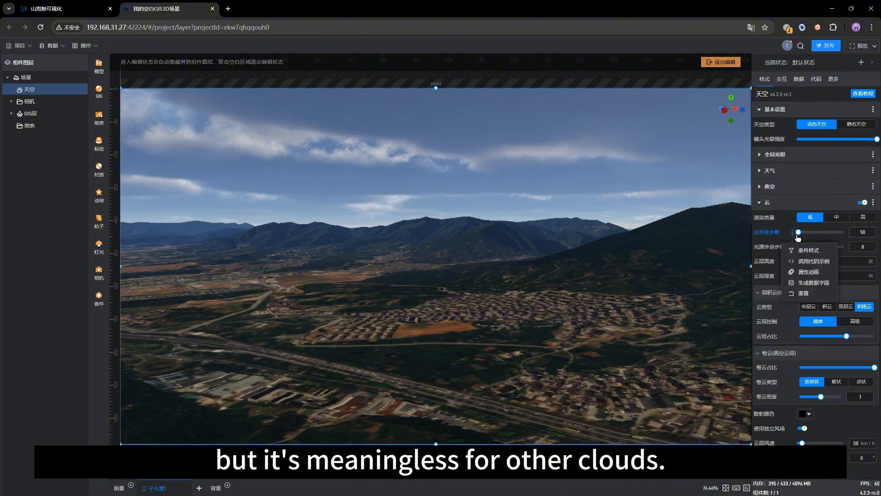
left_click(809, 295)
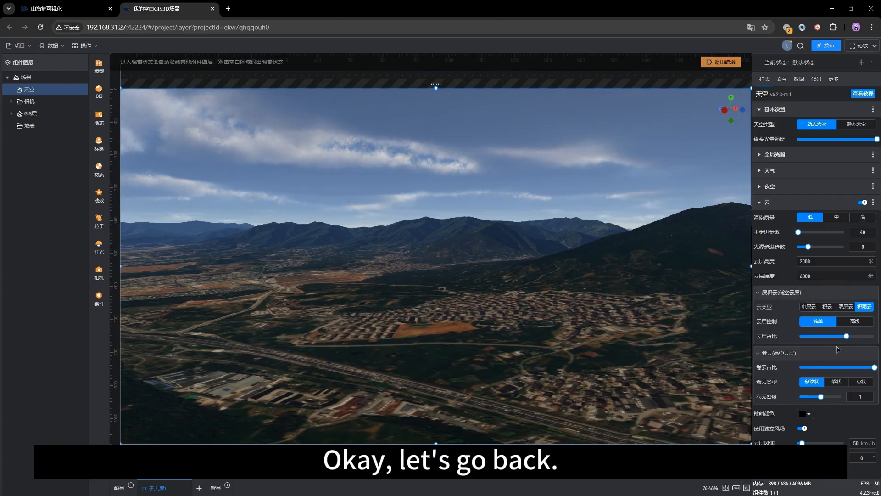
Step: Switch the cloud type to cumulus (积云) and examine the clouds above the mountains and towns
left_click(828, 307)
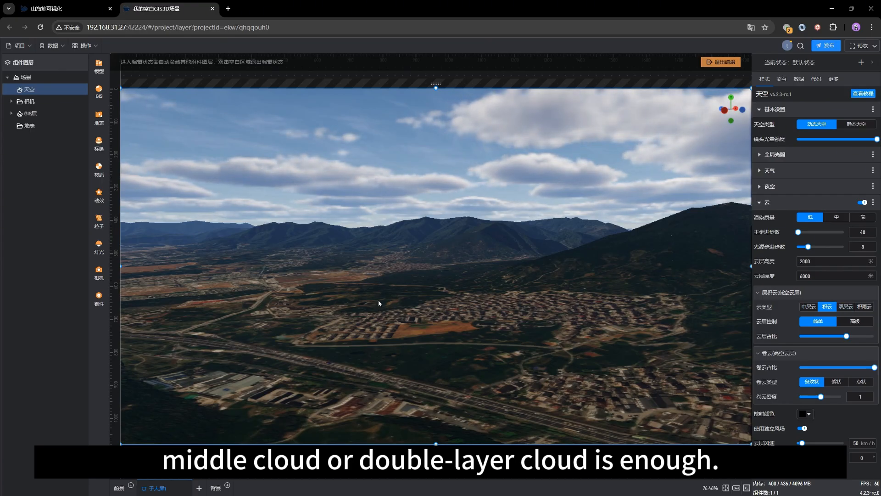
left_click_drag(379, 300, 417, 297)
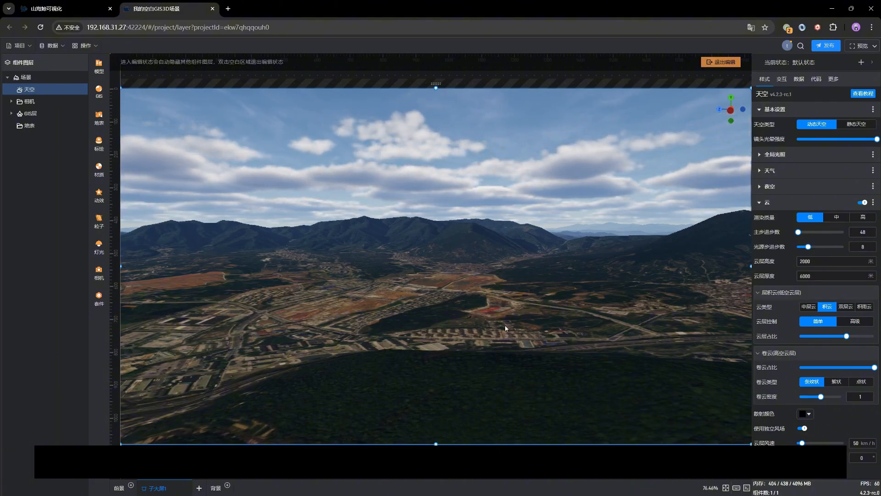
left_click_drag(505, 325, 532, 332)
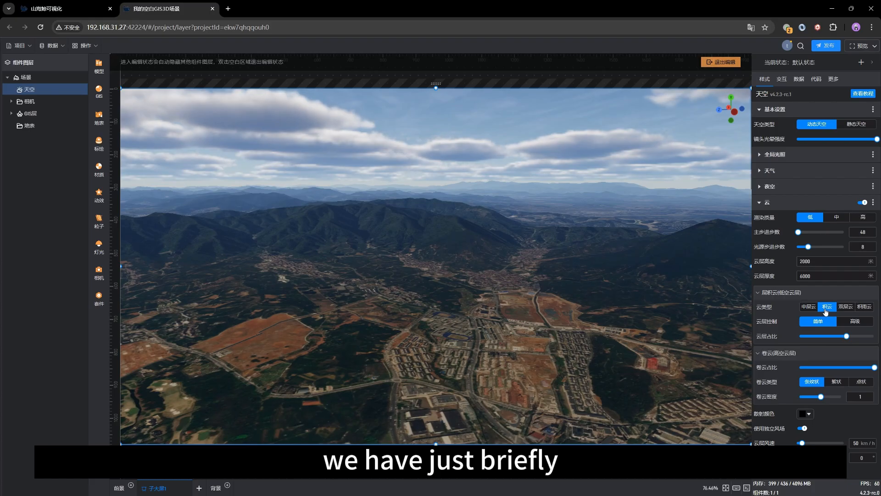
left_click(871, 309)
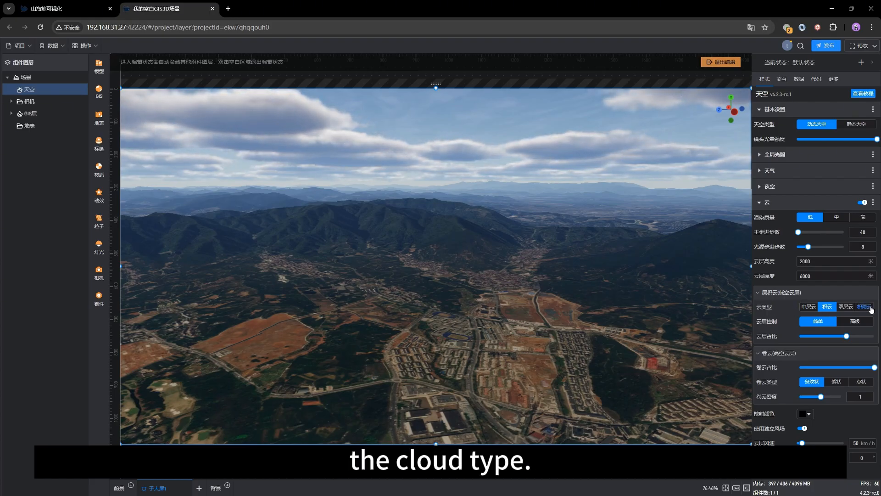
Step: Collapse the low stratocumulus (层积云) and high cirrus (卷云) settings, and examine the cloud layers from above and from below
left_click(774, 292)
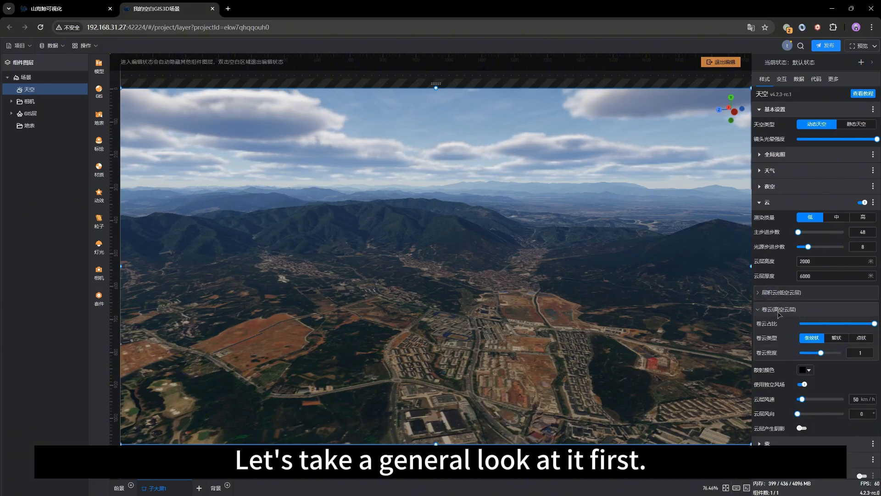
left_click(785, 309)
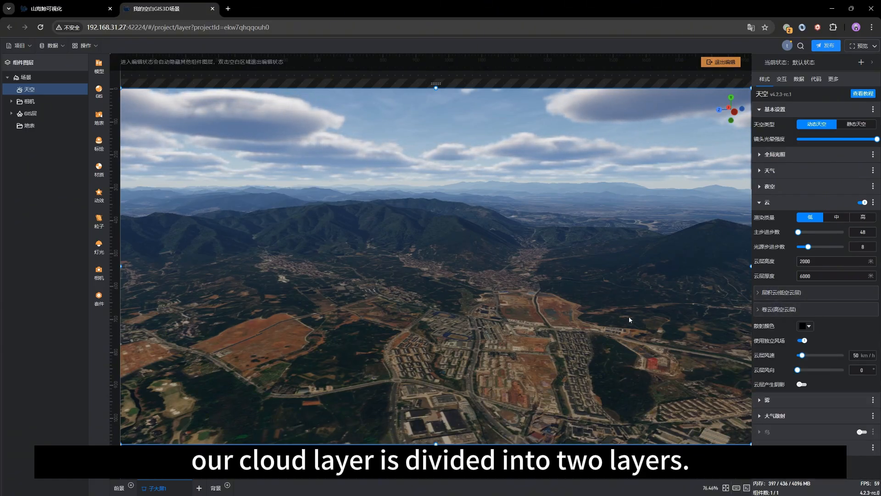
scroll(565, 335, "down", 5)
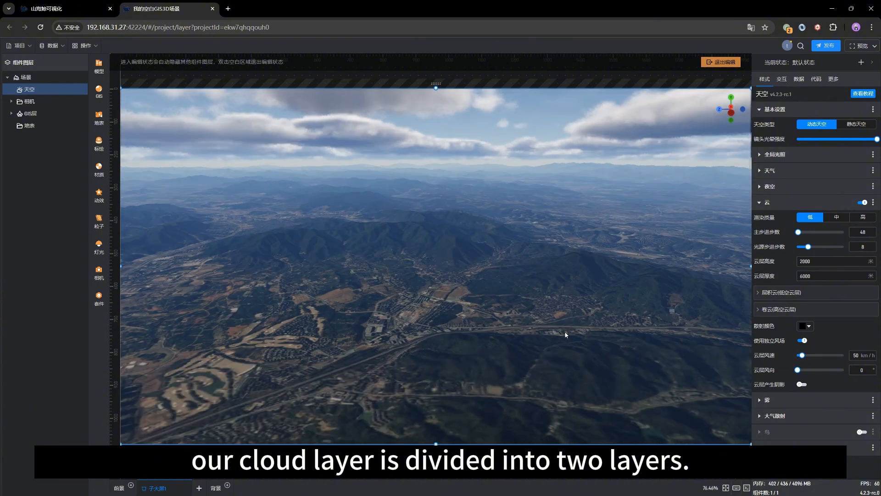
scroll(565, 335, "down", 5)
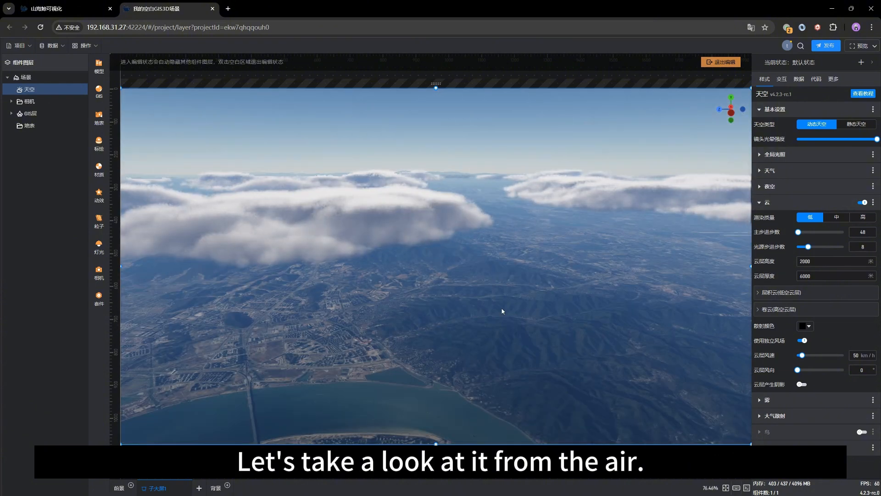
left_click_drag(502, 308, 499, 295)
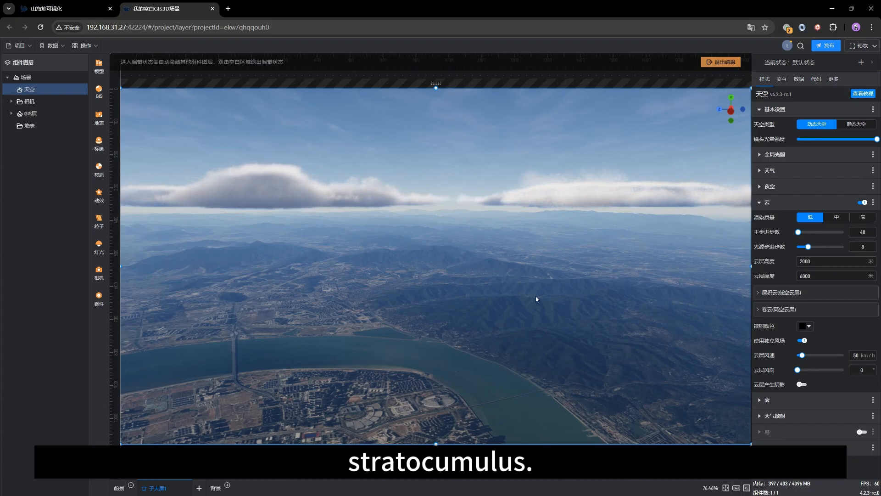
left_click_drag(545, 295, 519, 293)
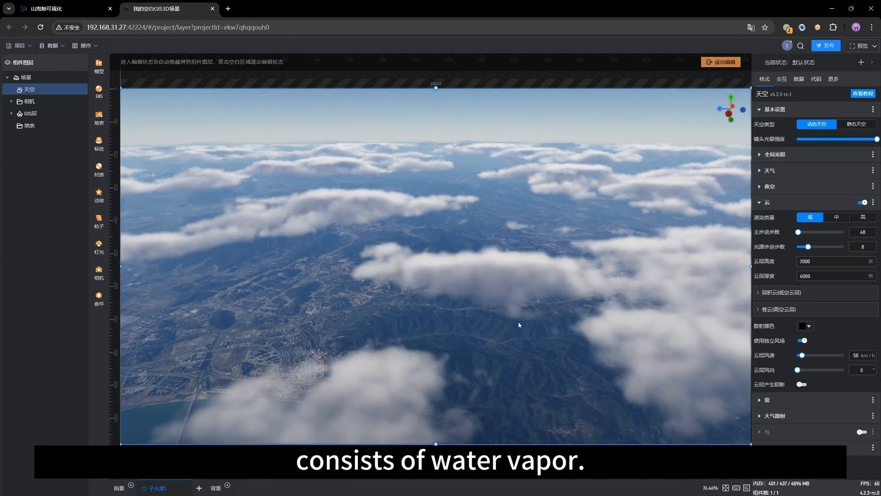
right_click_drag(565, 329, 560, 313)
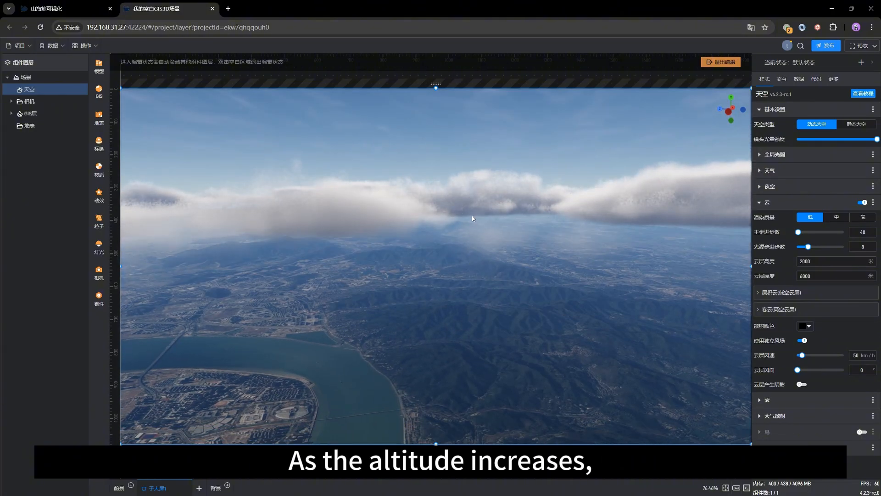
scroll(485, 263, "up", 3)
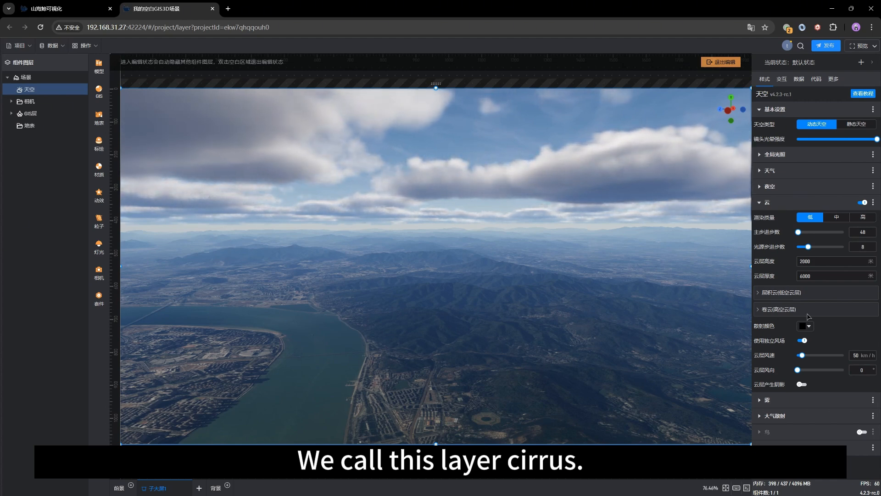
Step: Expand the stratocumulus settings, reduce the cloud proportion (云层占比) to 0, and look at the cirrus above the cumulus
left_click(813, 292)
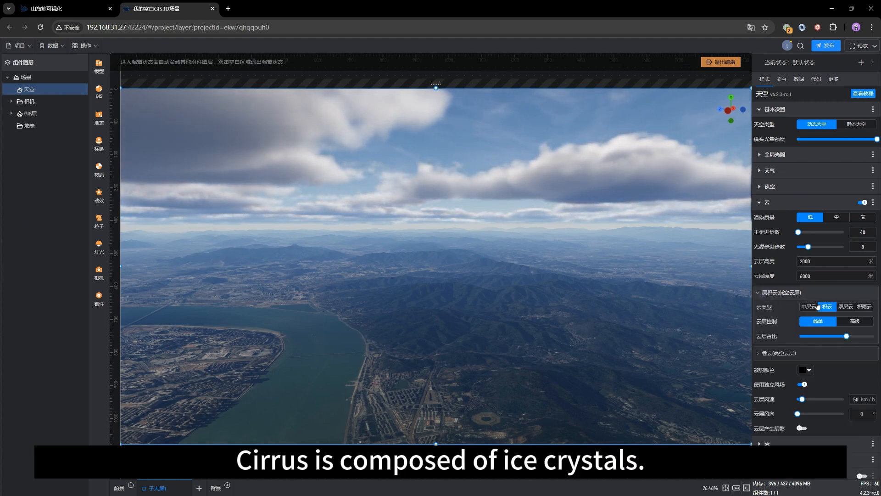
mouse_move(846, 335)
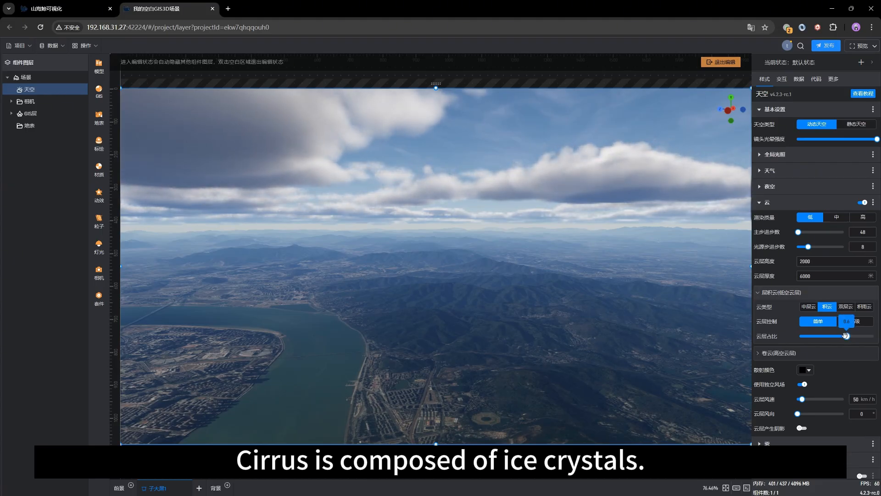
left_click_drag(846, 335, 781, 337)
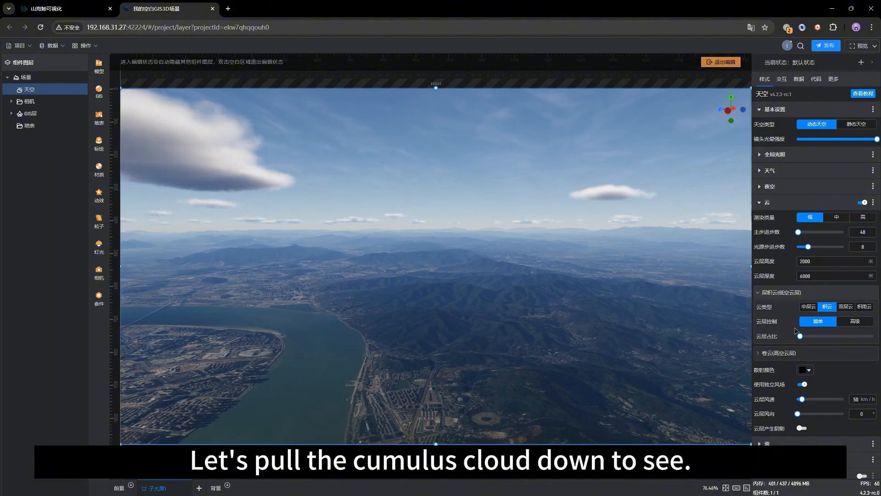
left_click_drag(568, 263, 526, 245)
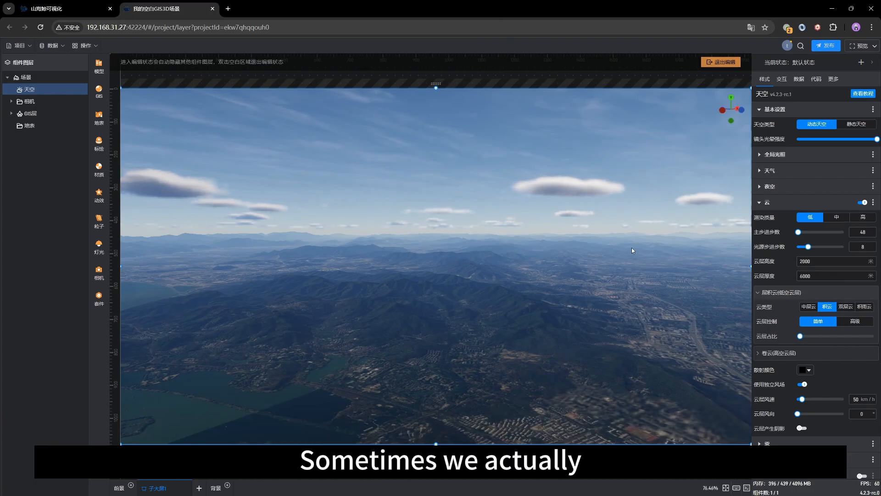
Step: Switch the cloud type to mid-level (中层云) and look at the cirrus in different directions
left_click(809, 307)
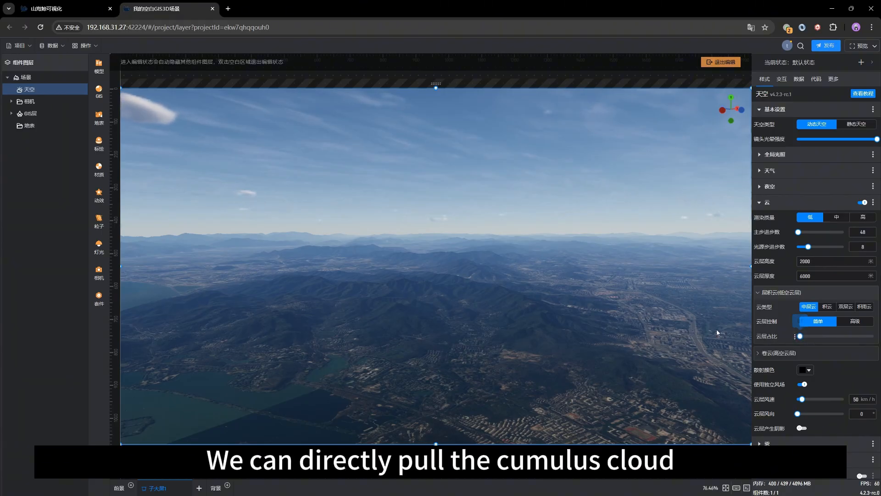
left_click_drag(403, 284, 346, 271)
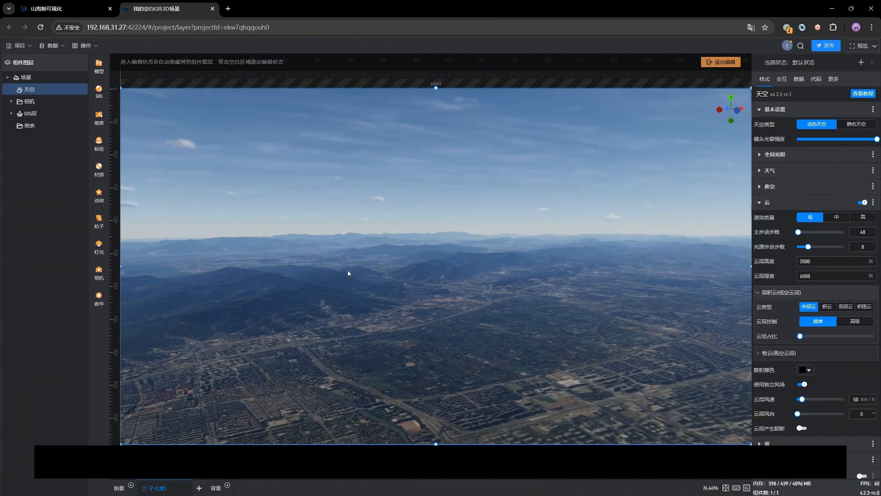
left_click_drag(525, 287, 417, 279)
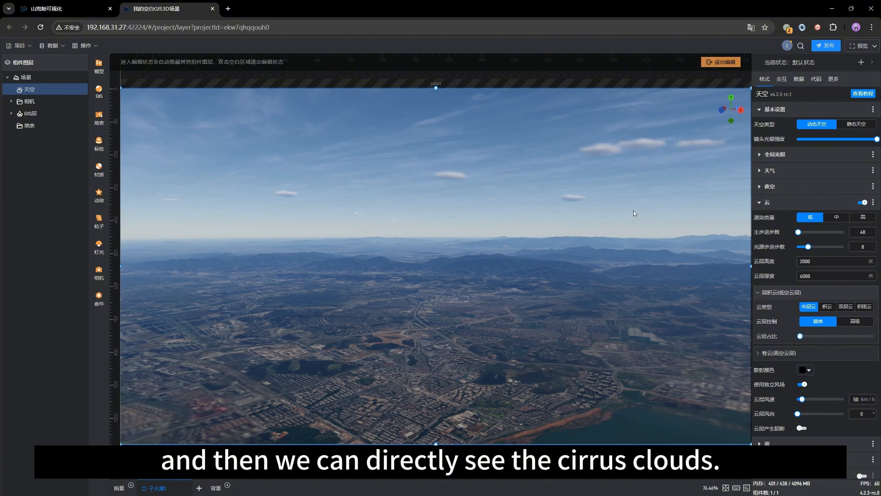
Step: Expand the cirrus settings, reduce the cirrus proportion (卷云占比) to 0, and check the sky in another direction
left_click(796, 353)
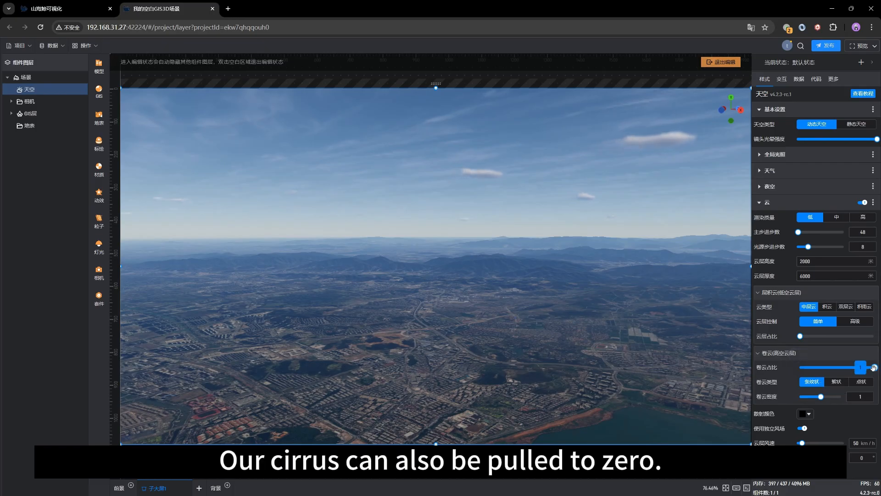
left_click_drag(874, 367, 783, 369)
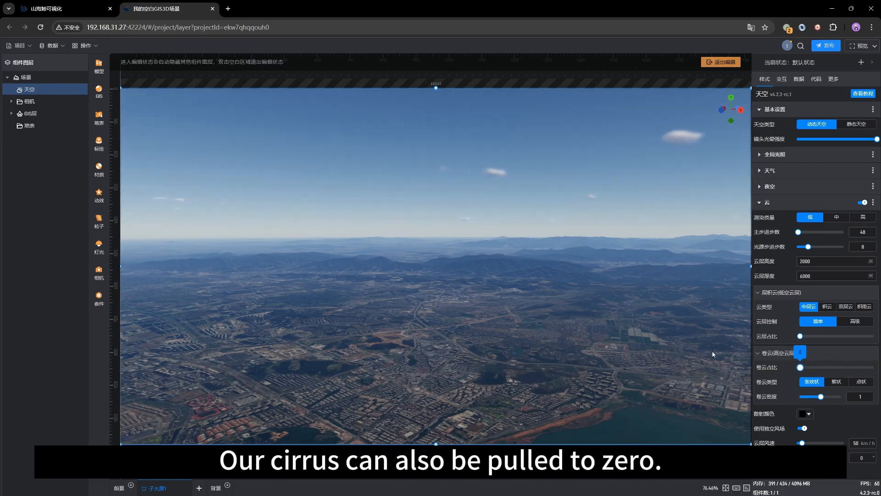
left_click_drag(277, 228, 402, 213)
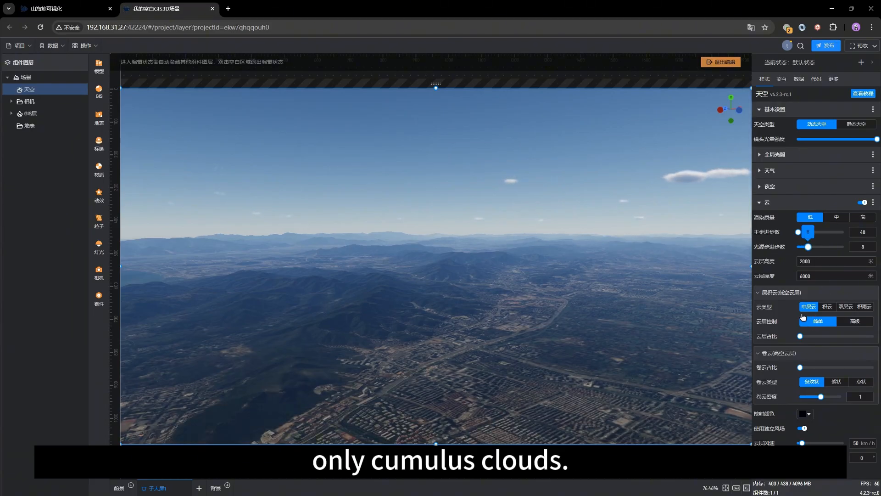
Step: Raise the low-cloud proportion (云层占比) to about 0.6 and switch the cloud type to double-layer (双层云)
left_click_drag(801, 336, 846, 333)
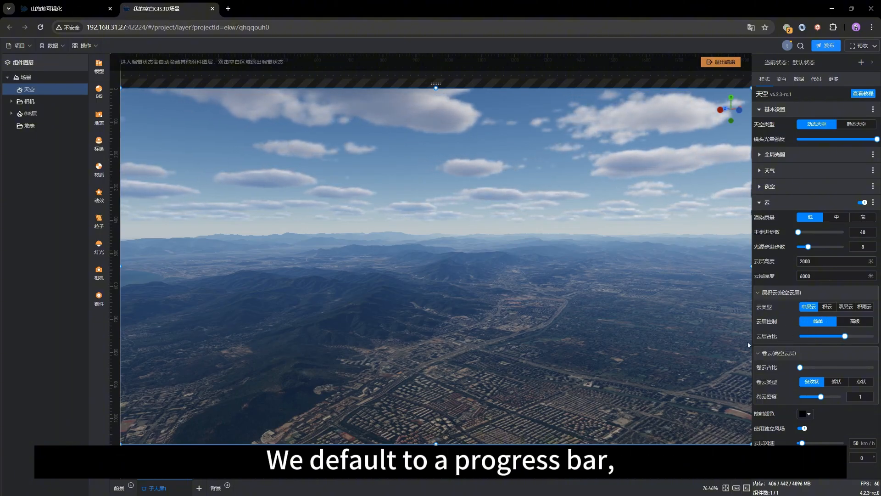
mouse_move(844, 335)
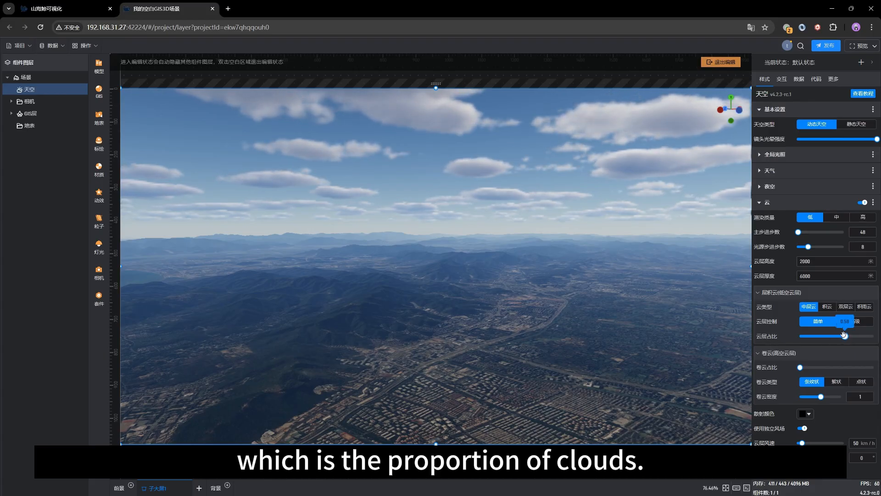
mouse_move(843, 336)
left_mouse_down()
mouse_move(817, 336)
mouse_move(869, 336)
mouse_move(846, 336)
left_mouse_up()
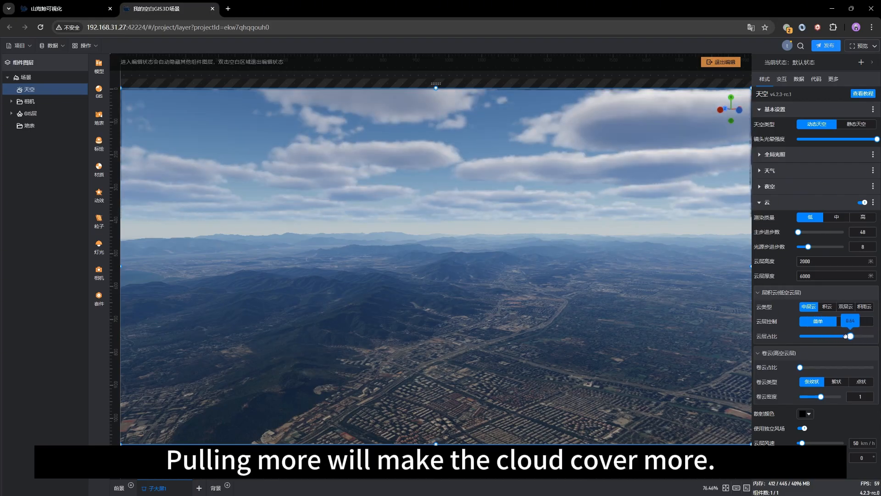
left_click(840, 307)
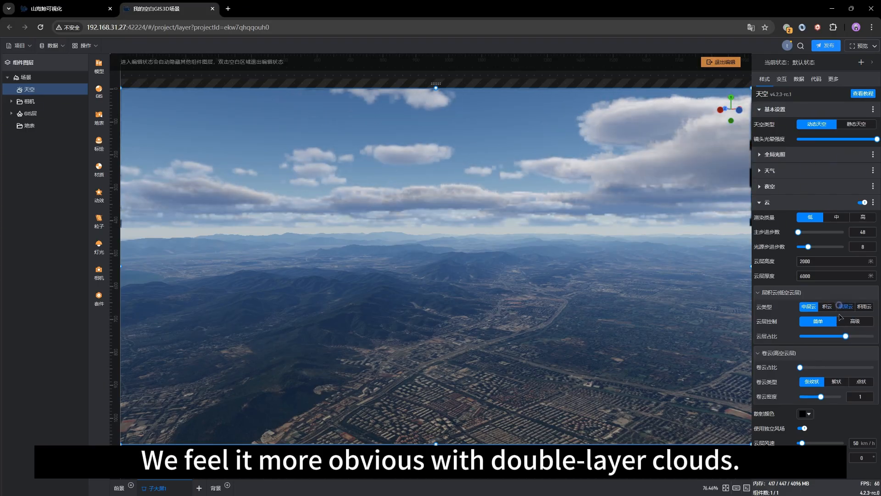
scroll(522, 335, "up", 2)
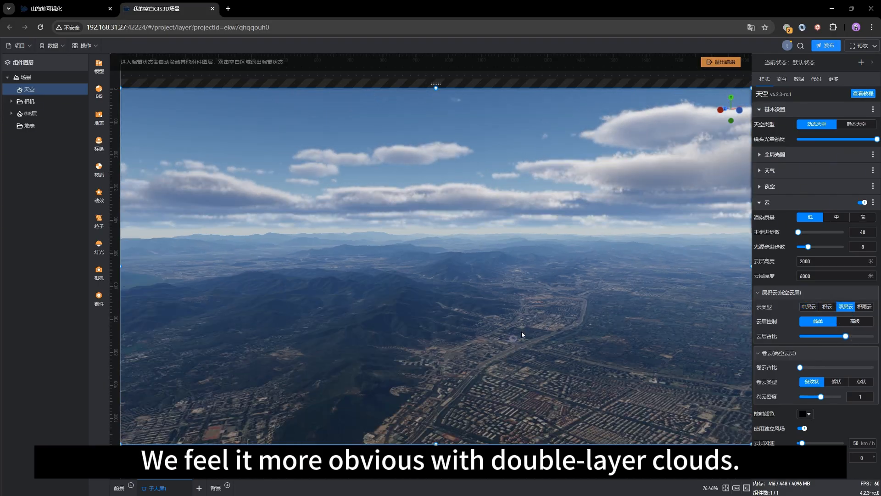
Step: Lower the low-cloud proportion (云层占比) to slightly under half and look at the double-layer clouds in several directions
left_click_drag(542, 284, 549, 366)
scroll(604, 377, "up", 4)
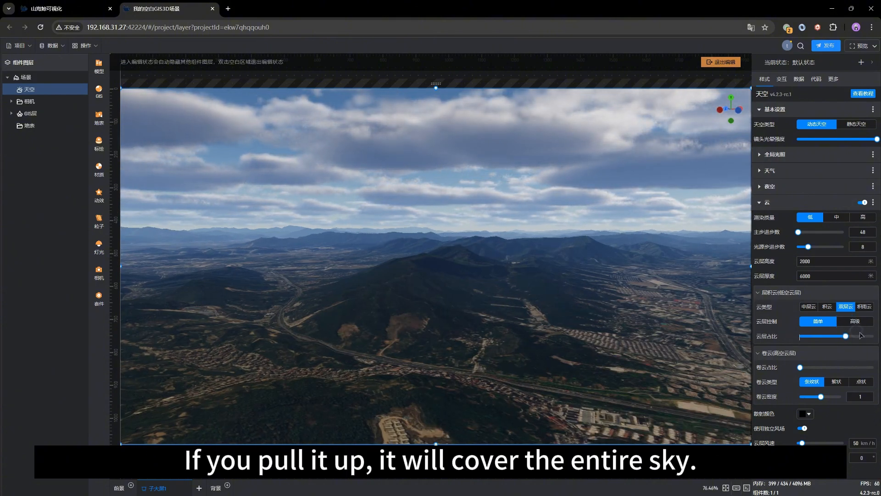
mouse_move(845, 335)
left_mouse_down()
mouse_move(875, 336)
mouse_move(834, 336)
left_mouse_up()
left_click_drag(470, 324, 593, 317)
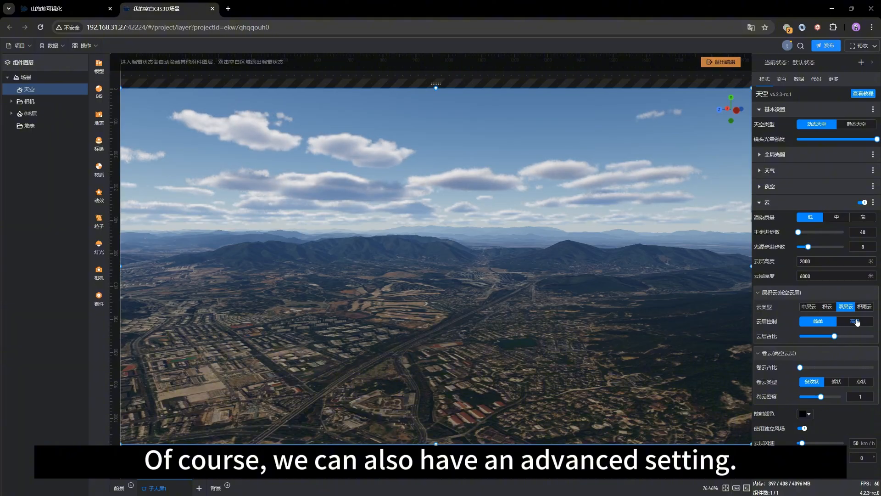
left_click_drag(520, 301, 466, 297)
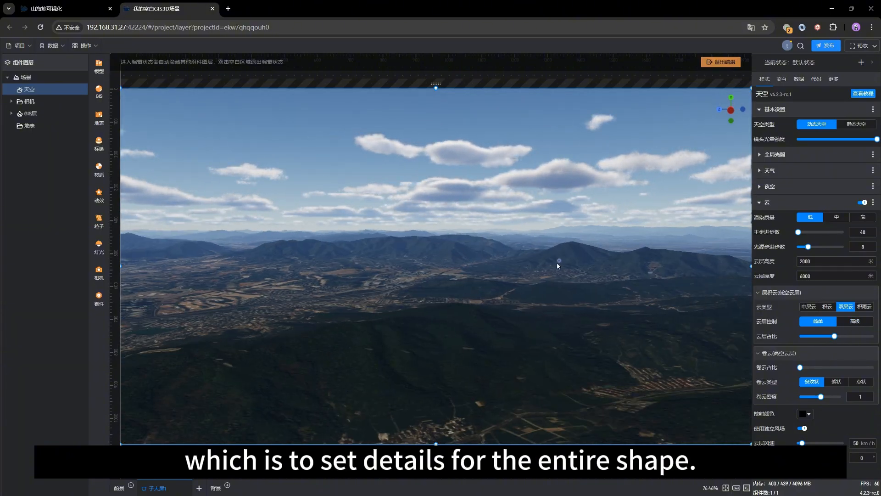
left_click_drag(558, 264, 596, 270)
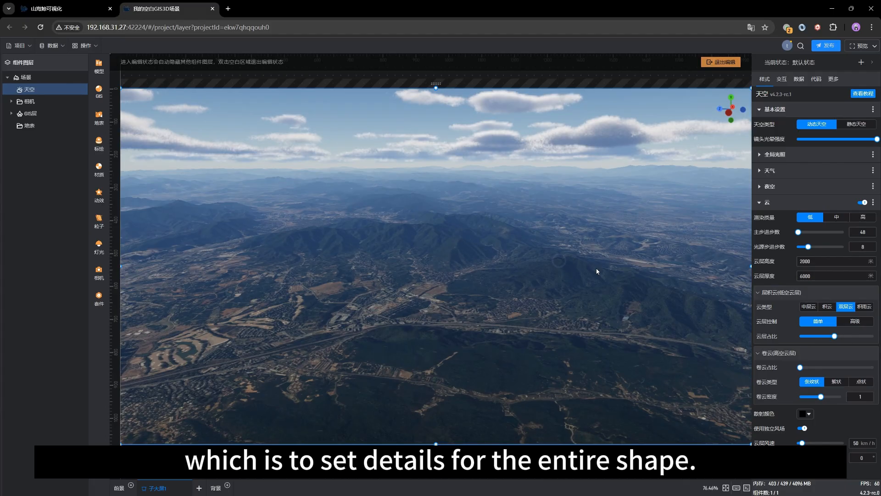
Step: Switch the cloud type to cumulus (积云) and the cloud layer control (云层控制) to advanced (高级)
left_click(825, 307)
left_click_drag(515, 340, 504, 329)
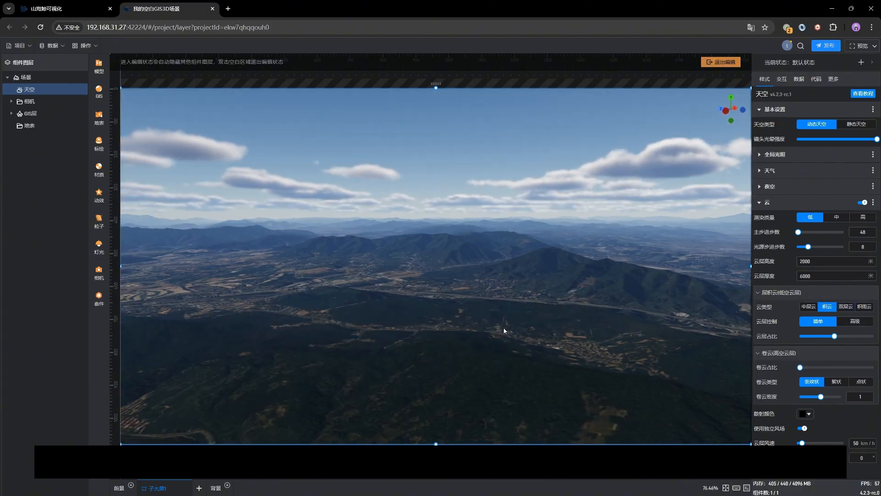
left_click(855, 322)
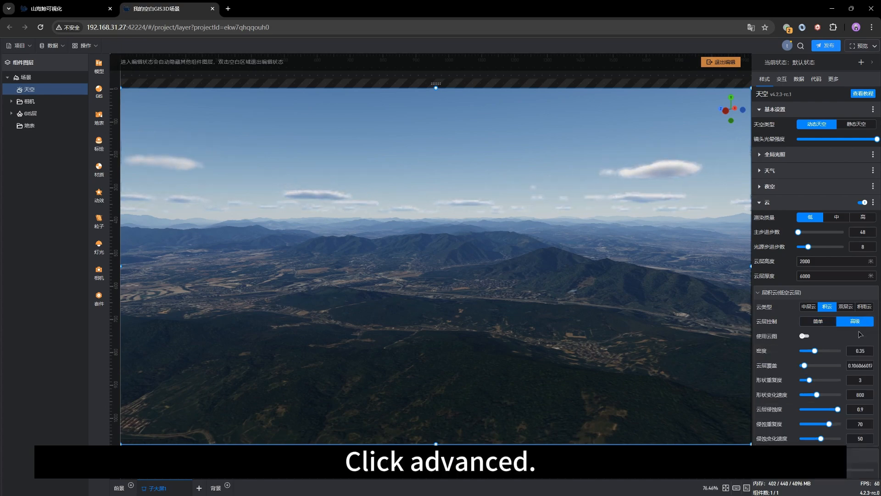
Step: Raise the cumulus layer's cloud coverage (云层覆盖) to 0.632
left_click_drag(565, 317, 453, 324)
left_click_drag(577, 339, 593, 330)
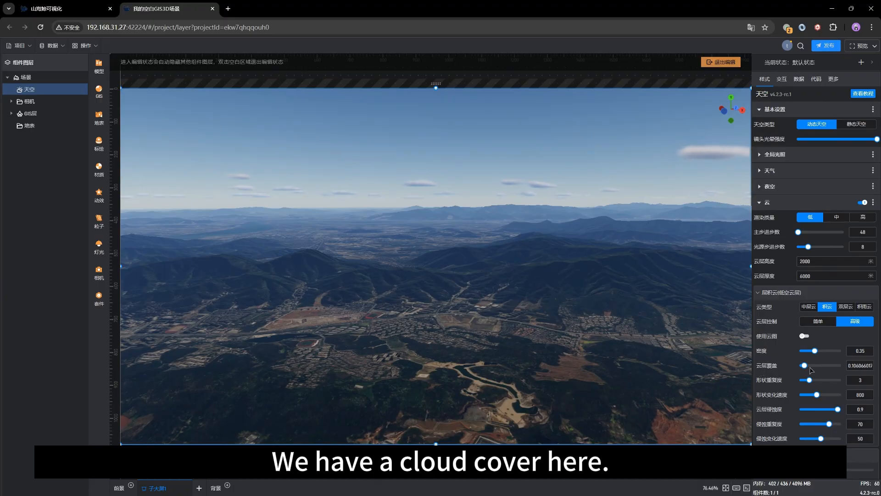
left_click_drag(807, 366, 830, 366)
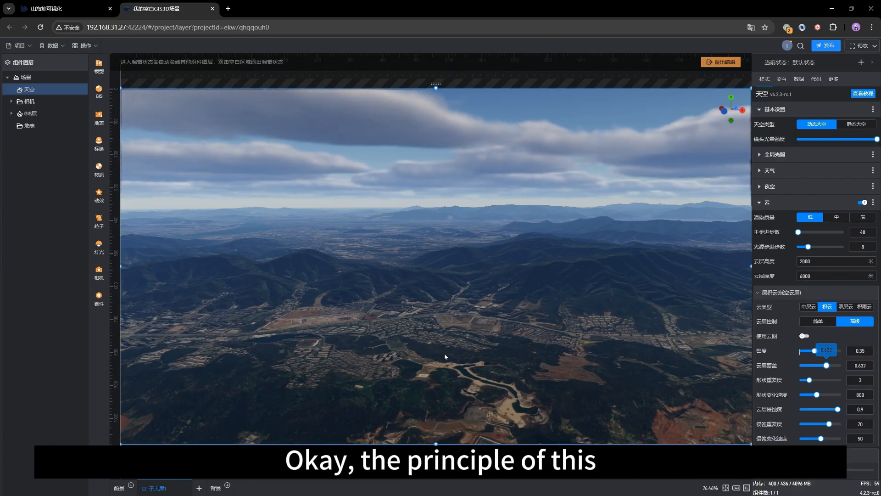
Step: Examine the cumulus layer from below, from above and from inside the clouds to judge its density
mouse_move(445, 349)
right_mouse_down()
mouse_move(506, 333)
mouse_move(591, 329)
right_mouse_up()
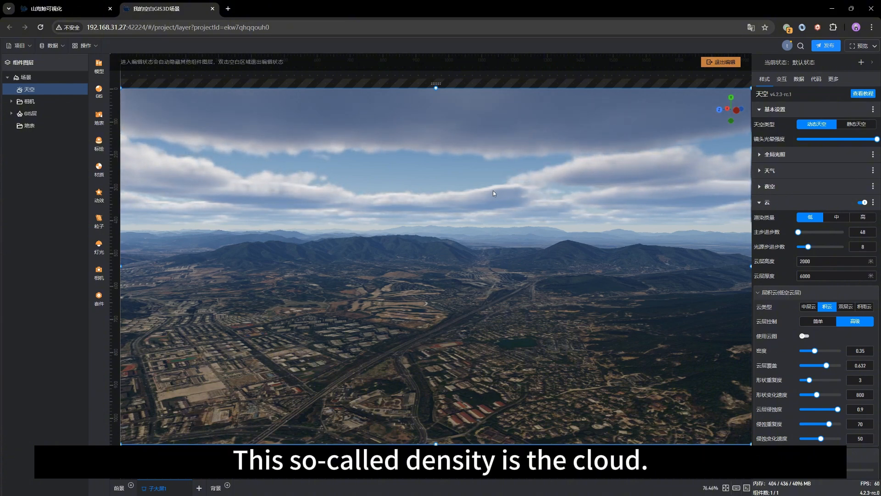
left_click_drag(636, 264, 609, 287)
scroll(609, 288, "down", 5)
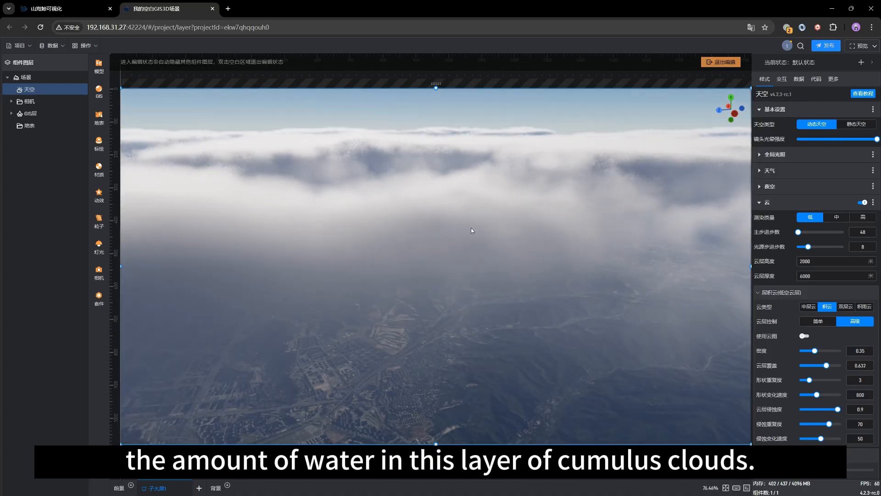
left_click_drag(535, 233, 519, 305)
scroll(518, 302, "down", 4)
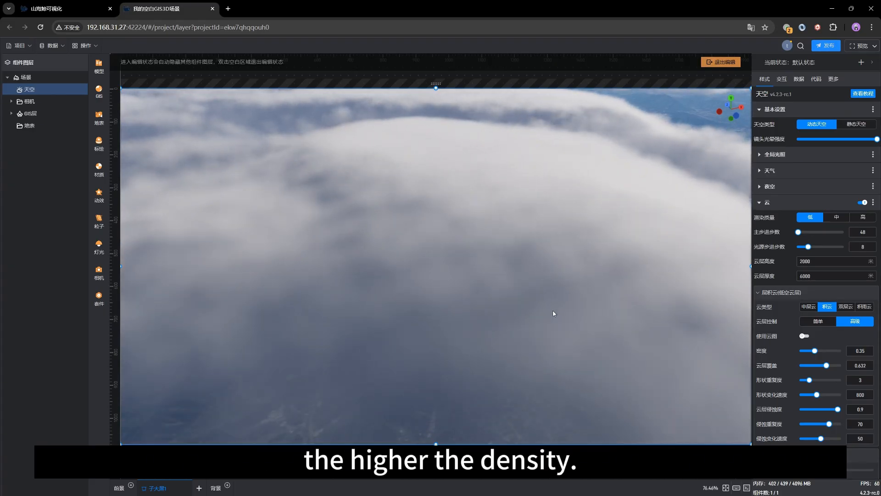
scroll(540, 311, "up", 4)
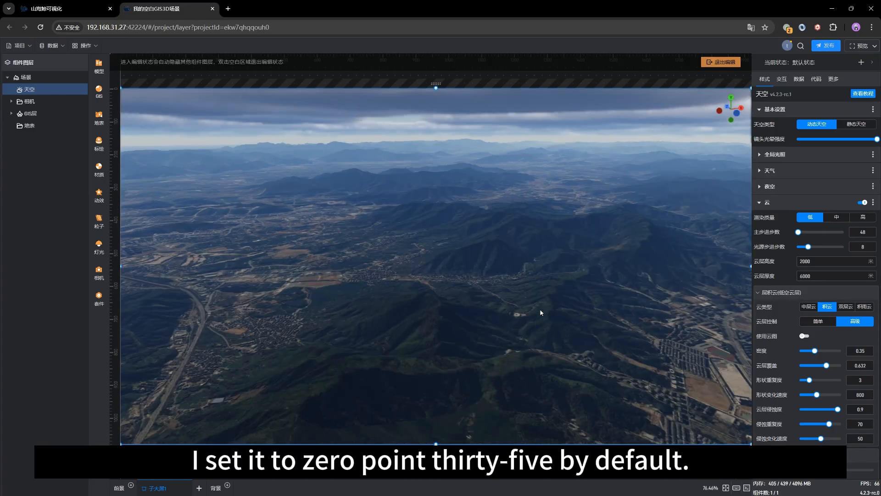
scroll(541, 312, "up", 3)
left_click_drag(334, 274, 423, 253)
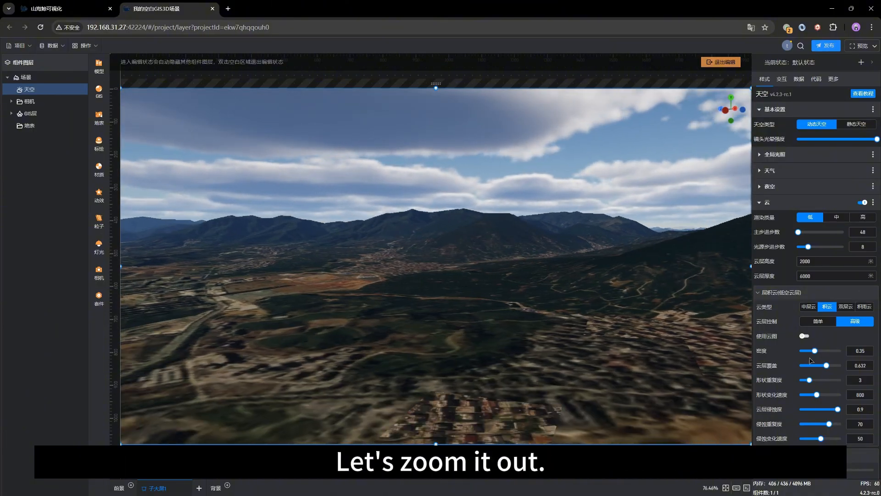
Step: Raise the cloud density (密度) to 1, reduce it to 0.227, and compare how the clouds look in different directions
mouse_move(814, 350)
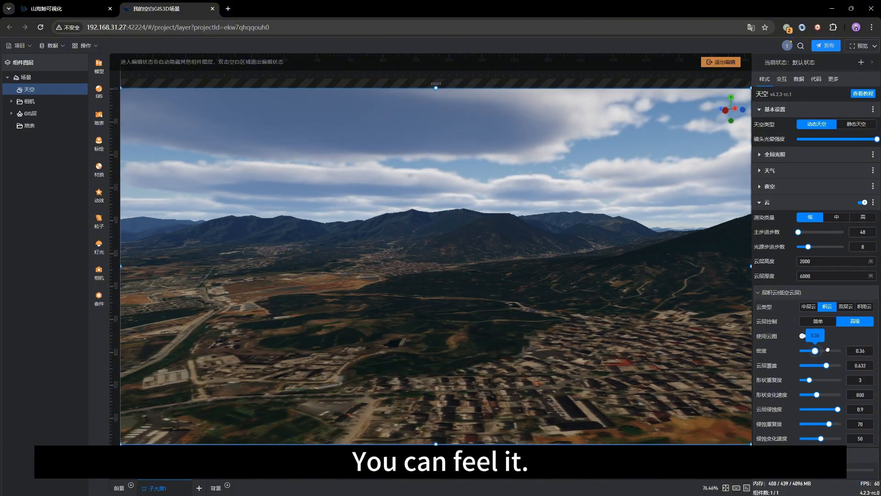
left_click_drag(815, 351, 845, 350)
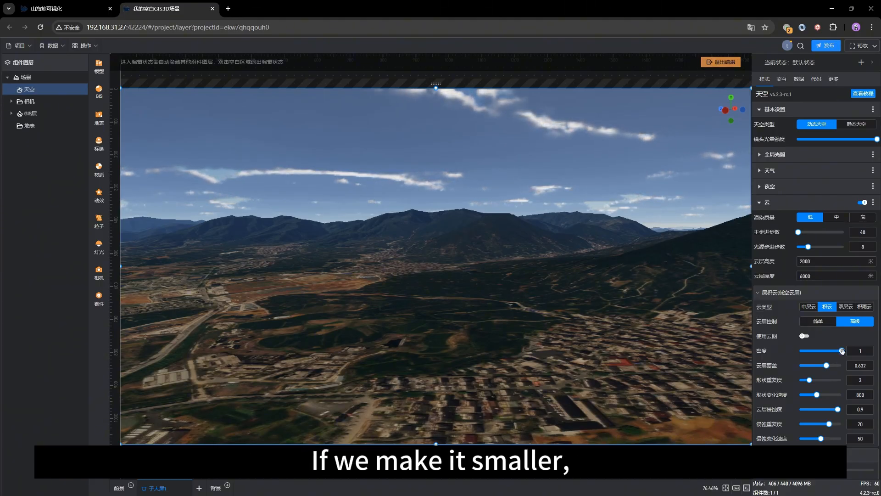
left_click_drag(842, 350, 810, 350)
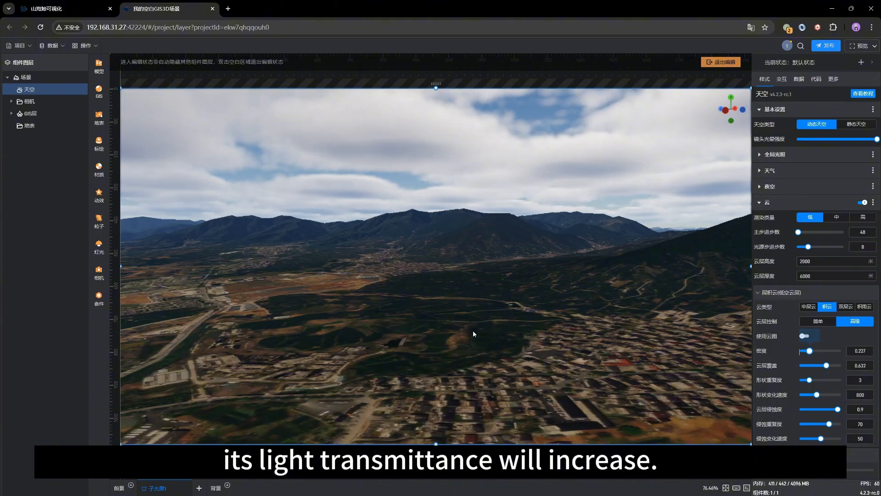
left_click_drag(410, 321, 520, 306)
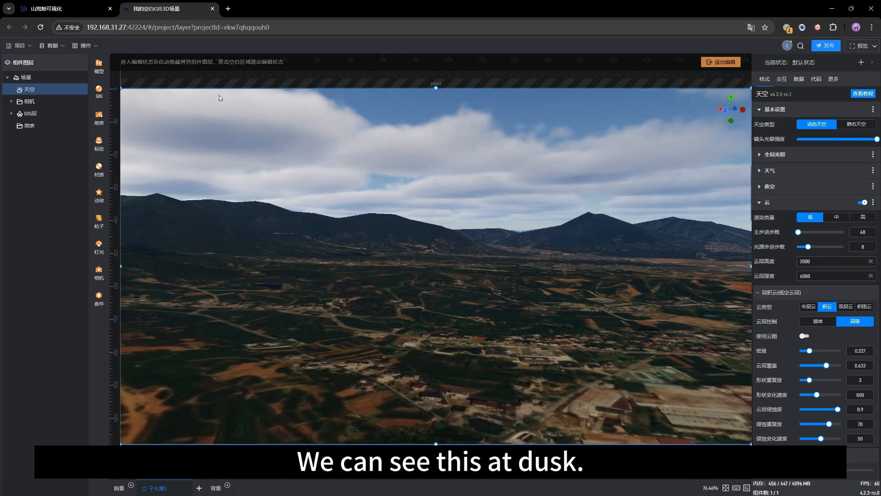
left_click_drag(408, 211, 331, 244)
left_click_drag(558, 297, 495, 298)
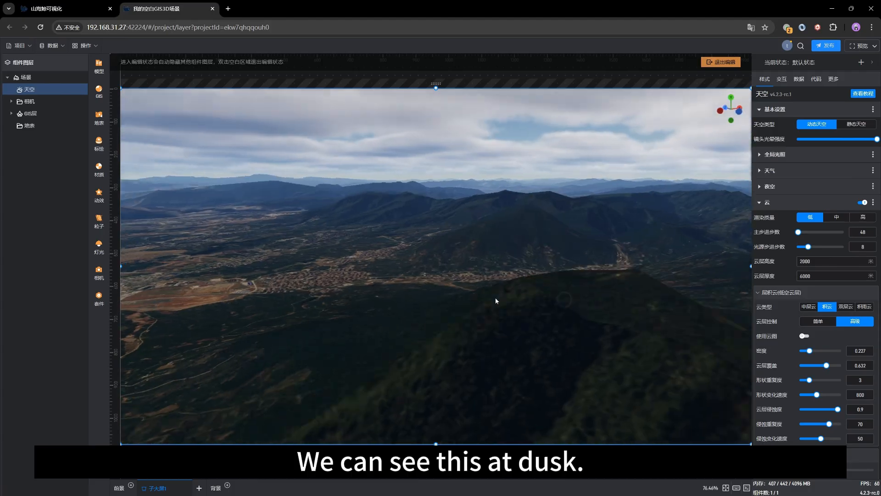
Step: Set the scene's time of day (一天时间) to 17.82 and face the setting sun
left_click(43, 75)
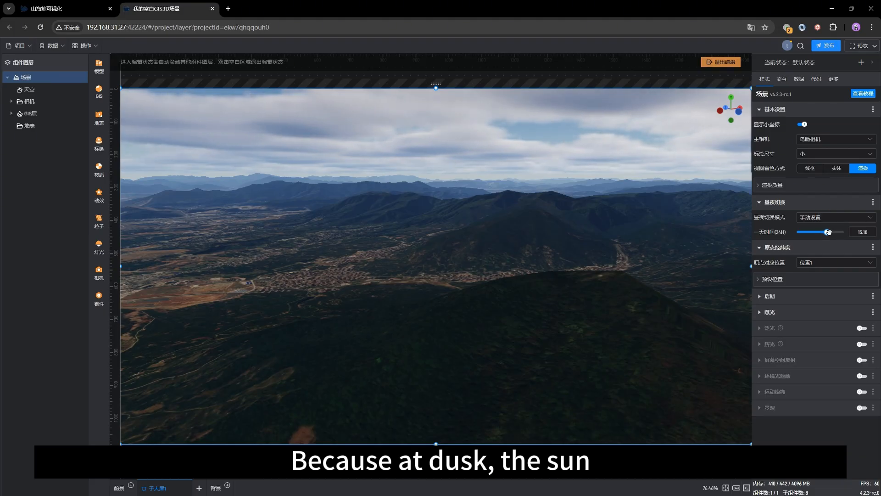
left_click_drag(826, 232, 832, 232)
left_click_drag(565, 224, 665, 216)
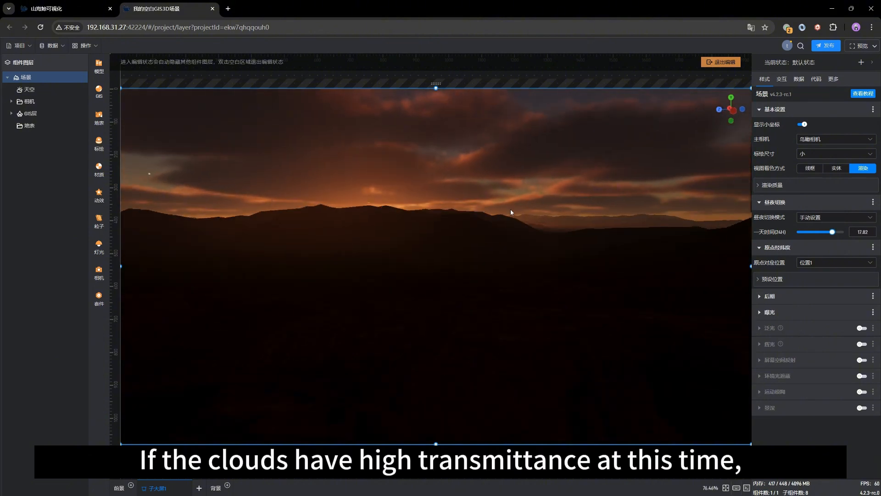
left_click_drag(511, 209, 498, 213)
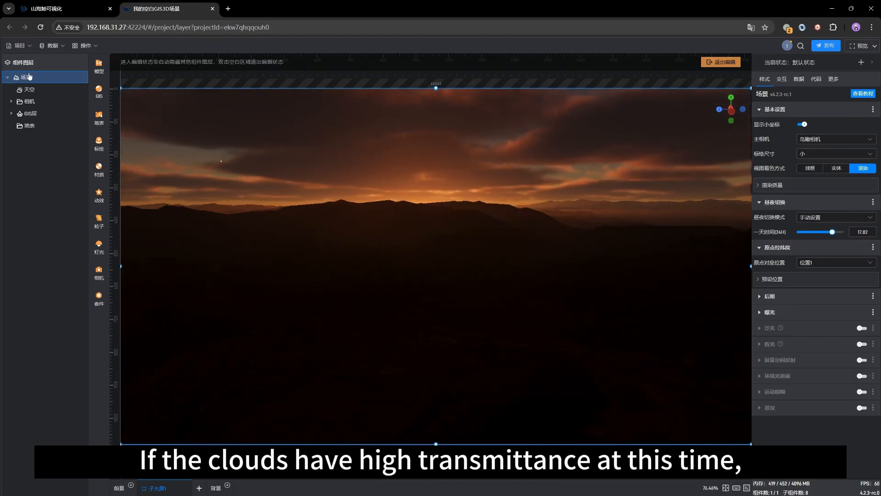
Step: Lower the sky's cloud density (密度) to 0.114, then raise it to 0.176 to compare light transmittance at dusk
left_click(260, 160)
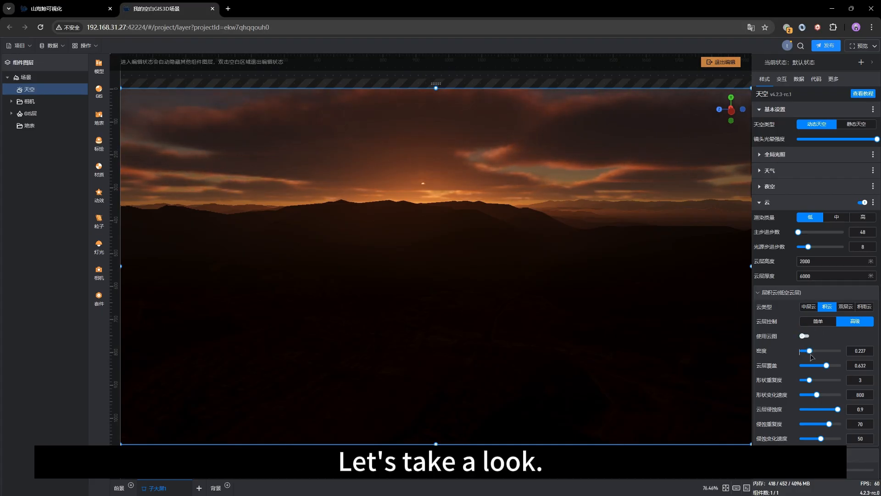
left_click_drag(810, 351, 806, 351)
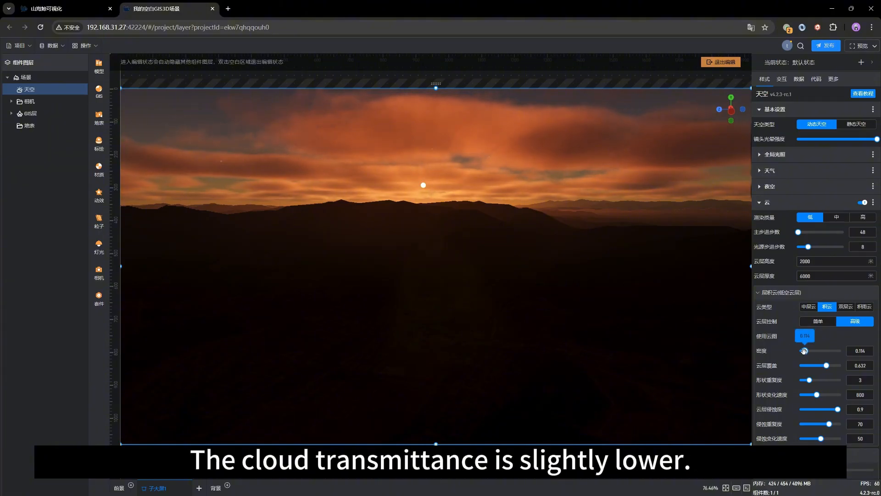
left_click_drag(804, 350, 807, 351)
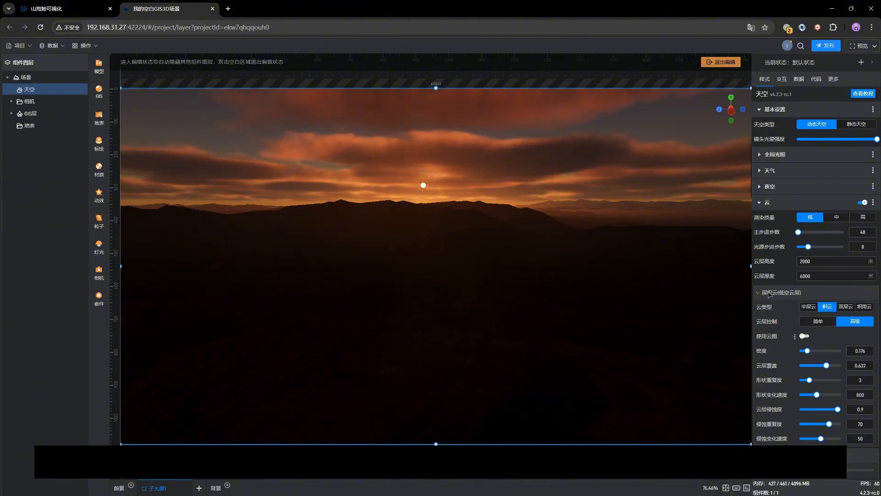
Step: Set the scene's time of day (一天时间) back to a daytime value of 15.4
left_click(49, 77)
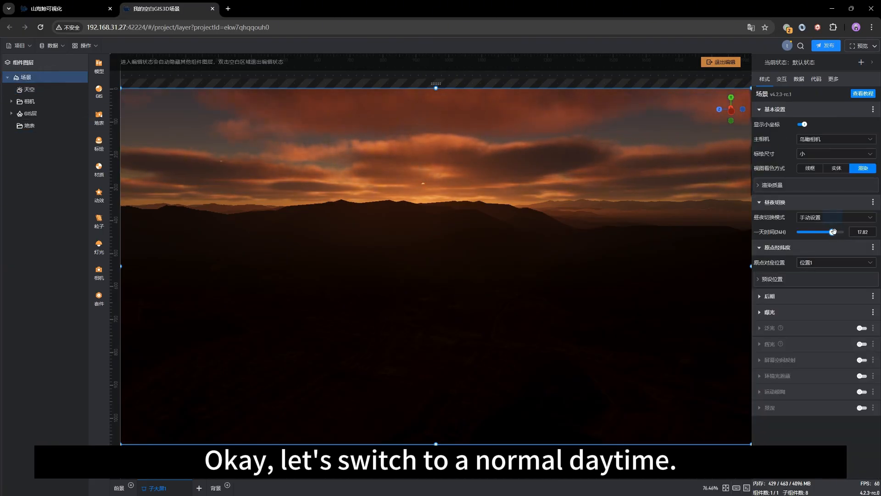
left_click_drag(834, 232, 828, 232)
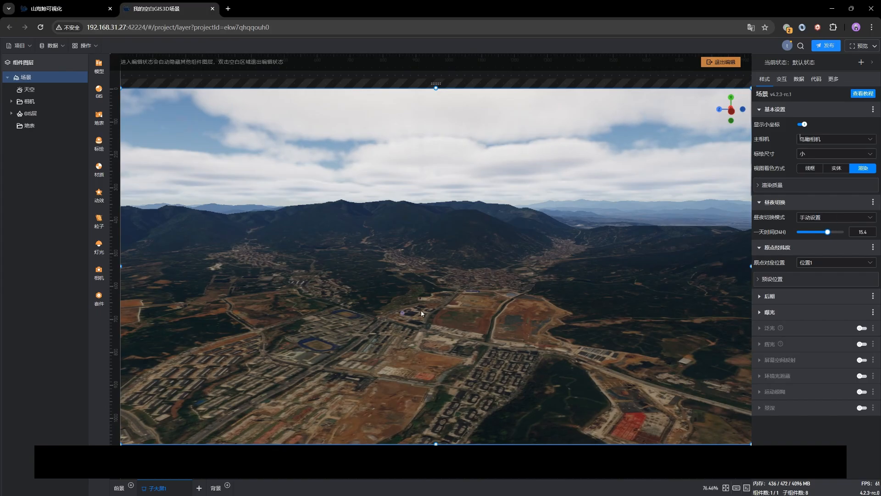
left_click_drag(420, 310, 199, 175)
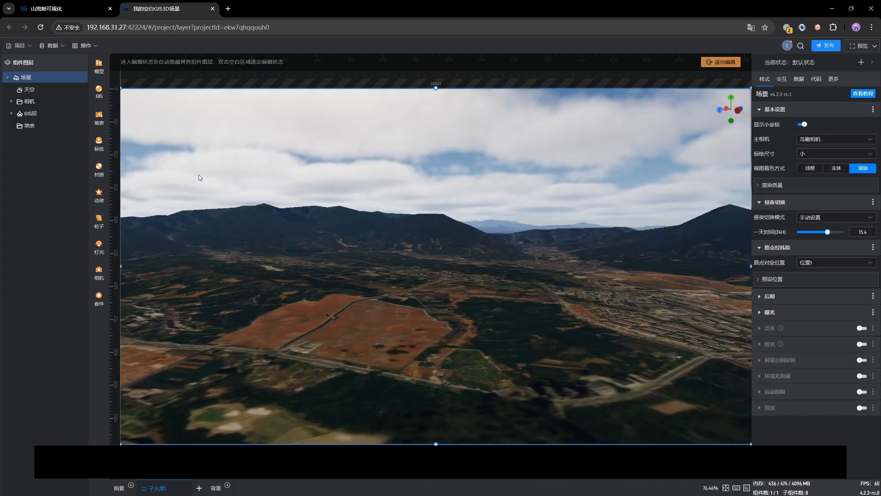
Step: Reset the sky's cloud density (密度) to its default of 0.35 and look at the clouds from several angles
left_click(28, 90)
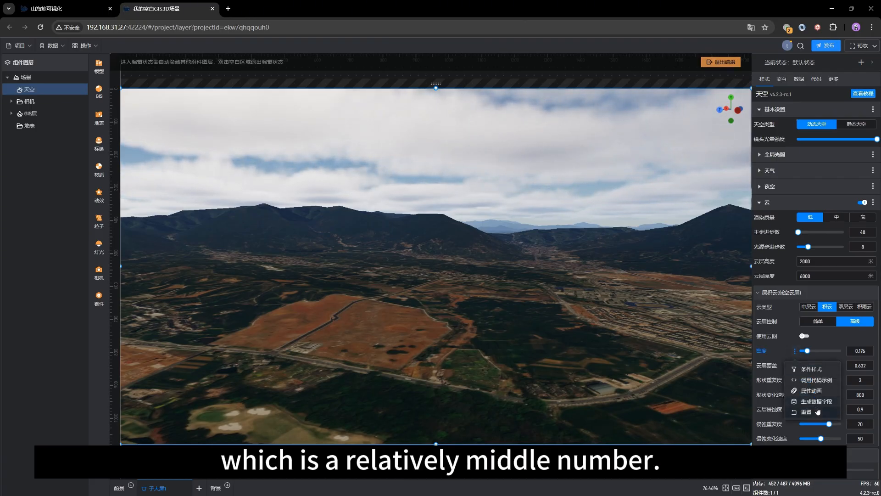
left_click(817, 413)
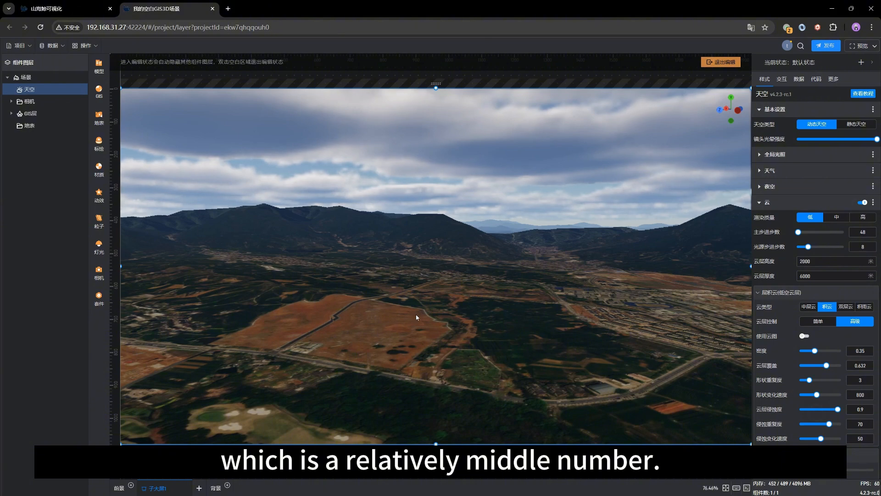
left_click_drag(416, 315, 536, 297)
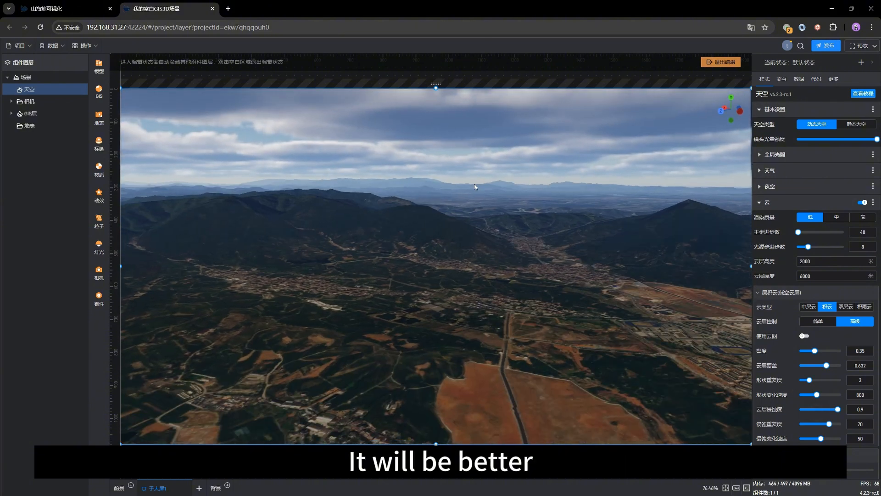
left_click_drag(475, 187, 501, 277)
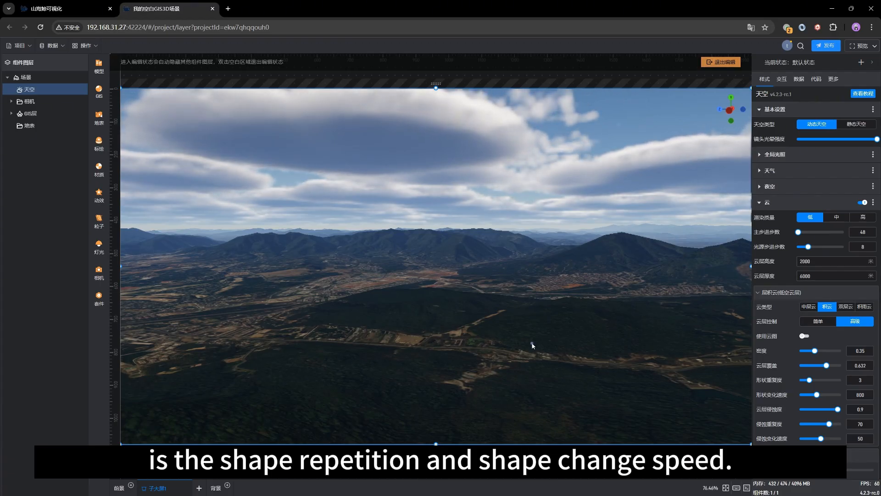
Step: Lower the sky's cloud shape repetition (形状重复度) to 1 while viewing the clouds from above
left_click_drag(530, 343, 518, 356)
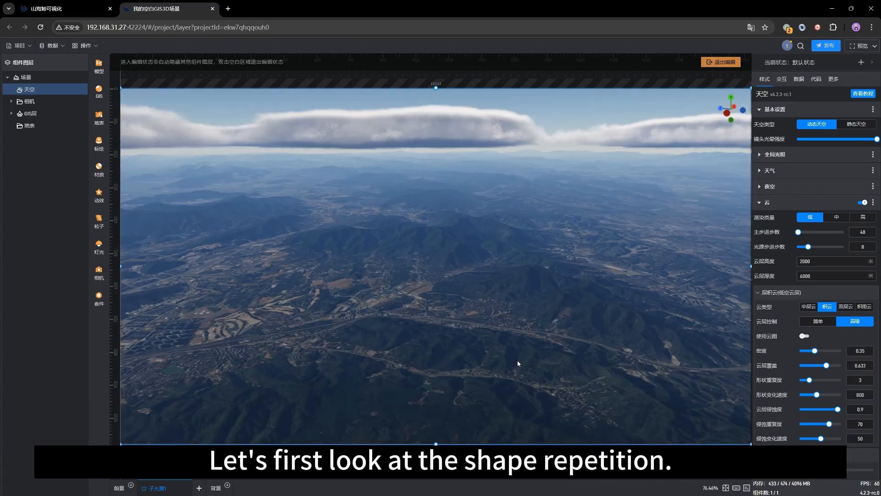
left_click_drag(507, 356, 504, 367)
scroll(513, 358, "down", 4)
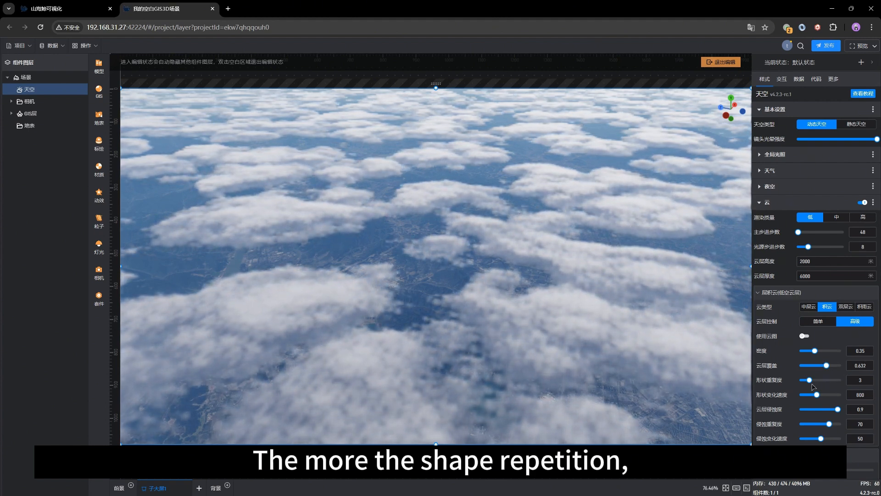
left_click(869, 381)
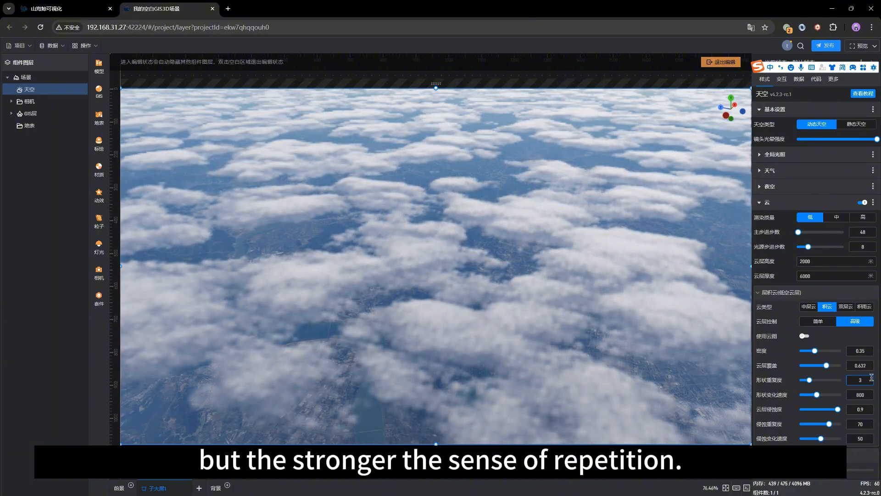
scroll(870, 377, "down", 1)
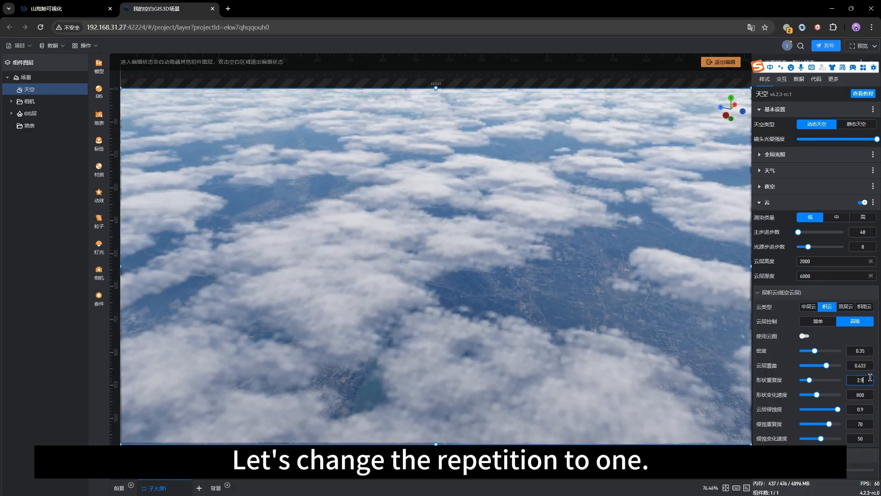
scroll(870, 377, "down", 1)
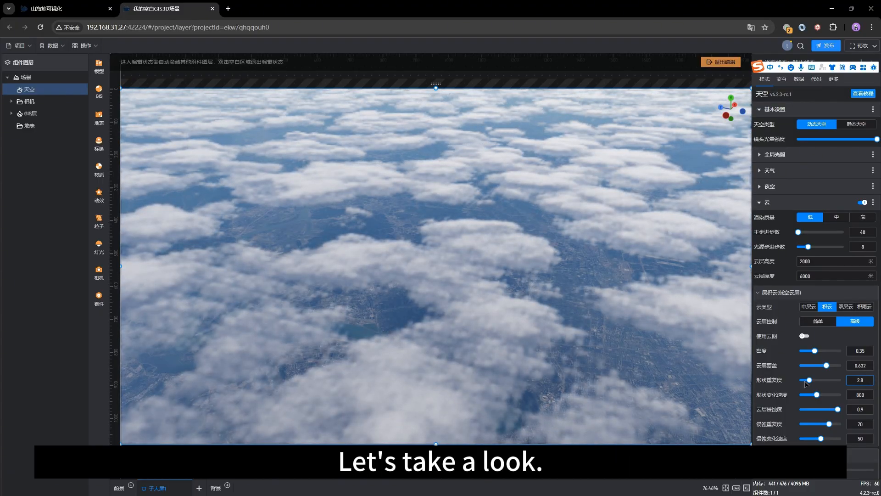
left_click_drag(807, 381, 797, 382)
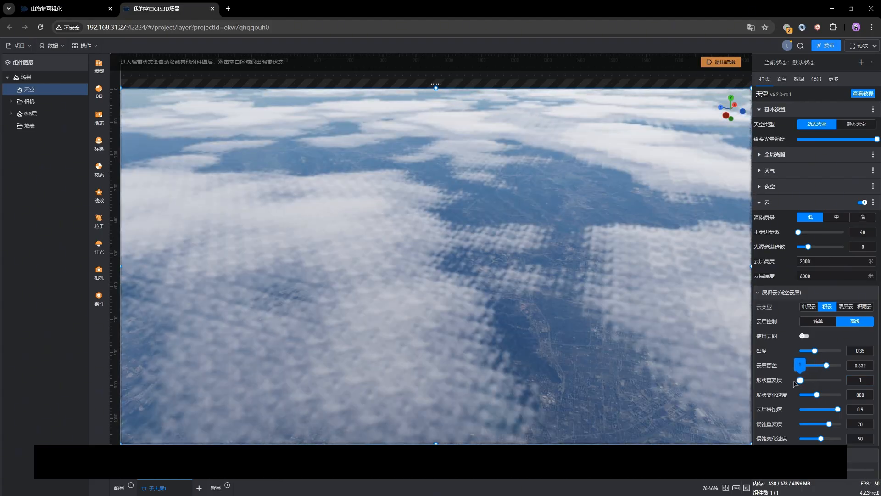
Step: Examine the size and repetition of the cloud shapes from above and from near the ground
left_click_drag(455, 362, 501, 349)
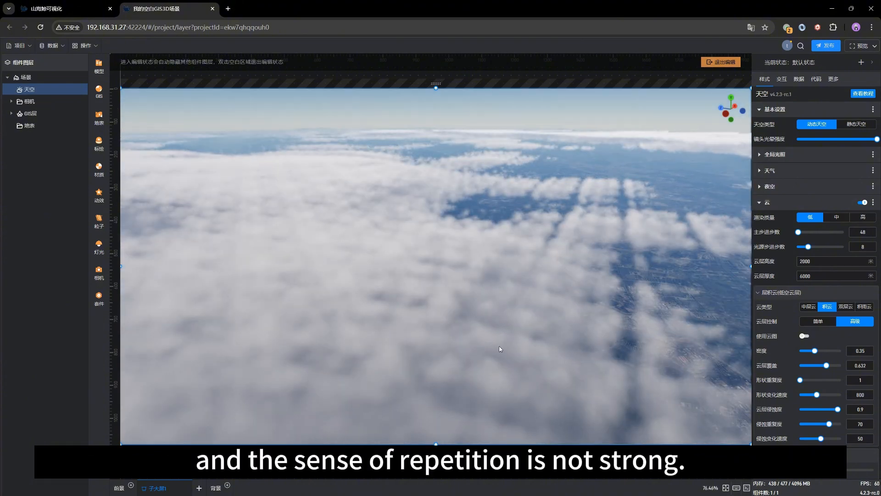
left_click_drag(556, 359, 544, 354)
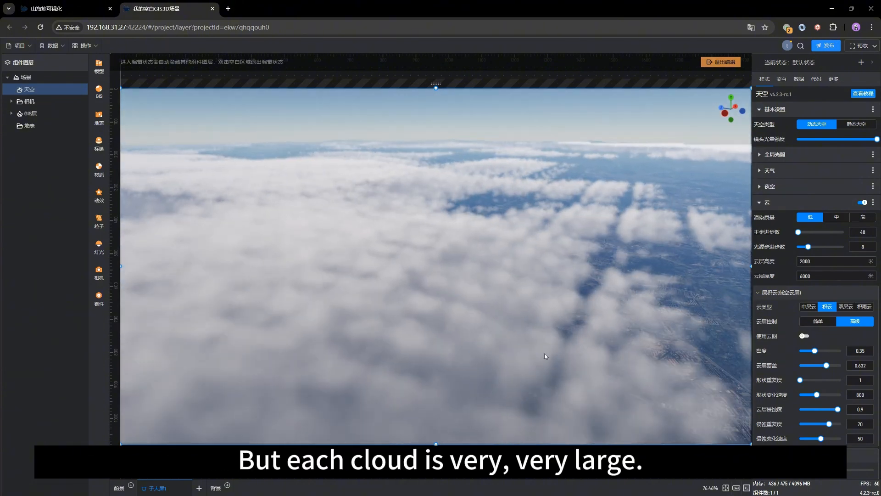
scroll(545, 354, "down", 5)
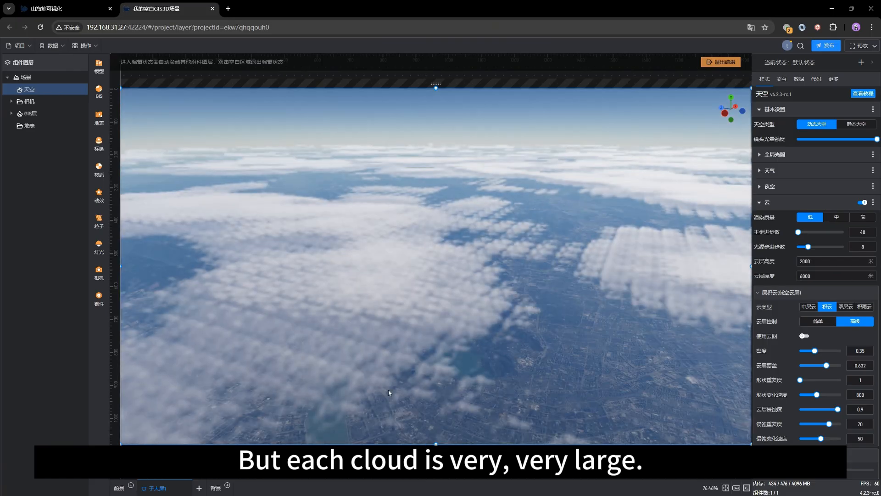
scroll(530, 329, "up", 15)
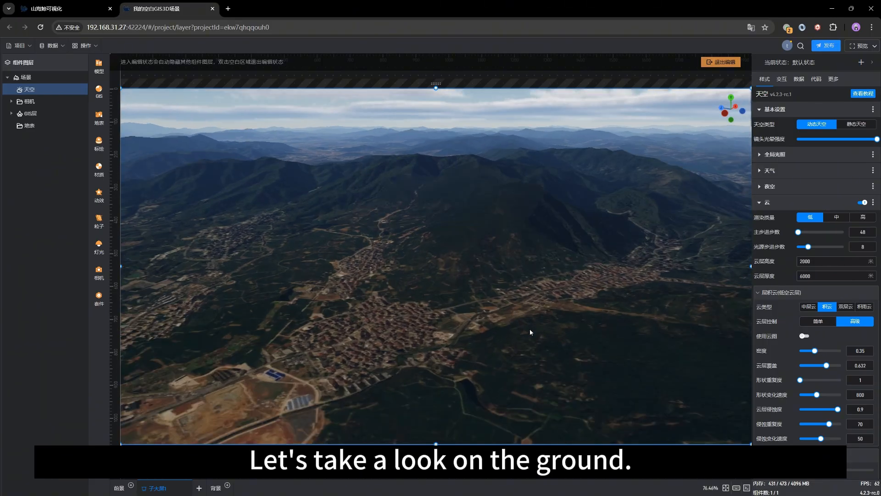
left_click_drag(530, 330, 492, 307)
scroll(530, 268, "up", 8)
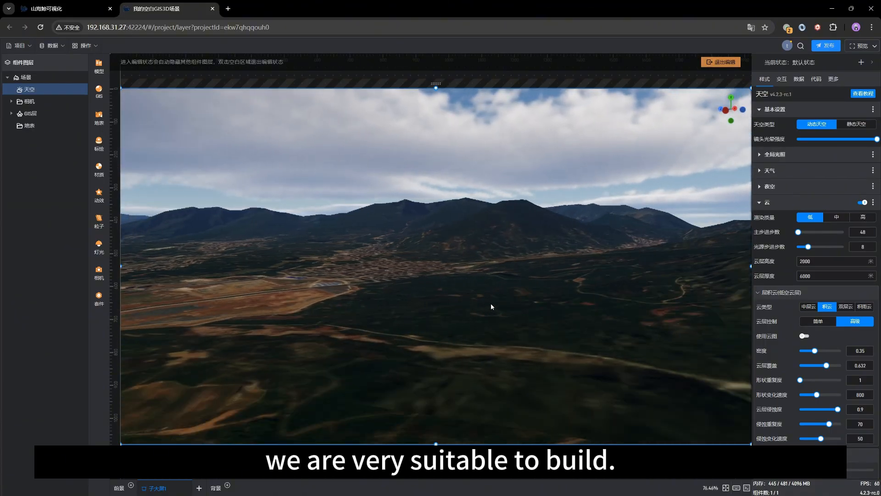
left_click_drag(550, 312, 656, 310)
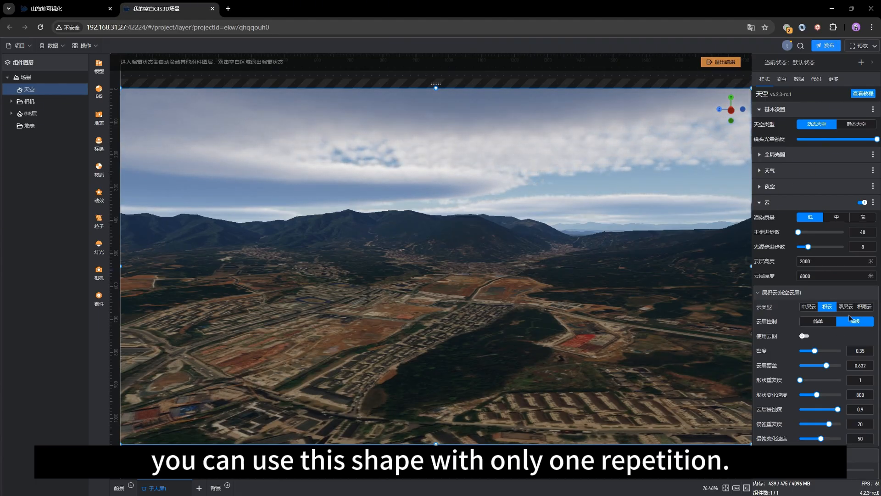
Step: Raise the cloud shape repetition (形状重复度) to 1.5, then in small increments to 1.8
left_click(861, 381)
type("1")
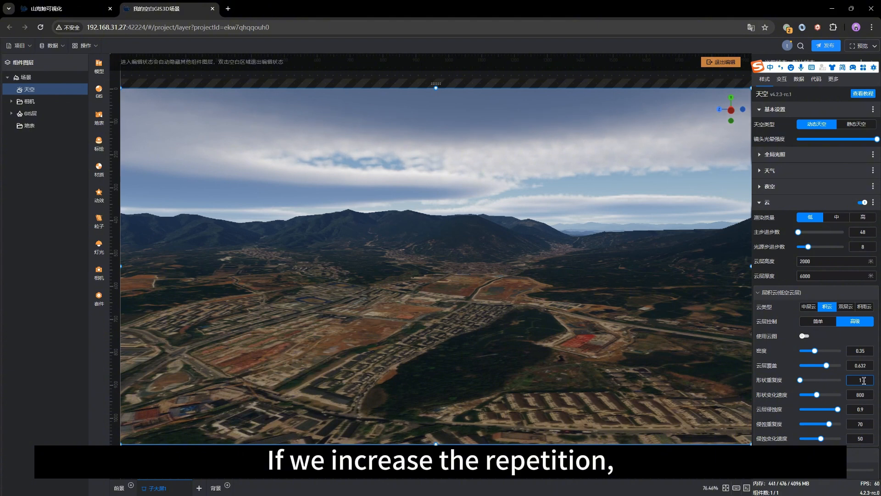
type(".5")
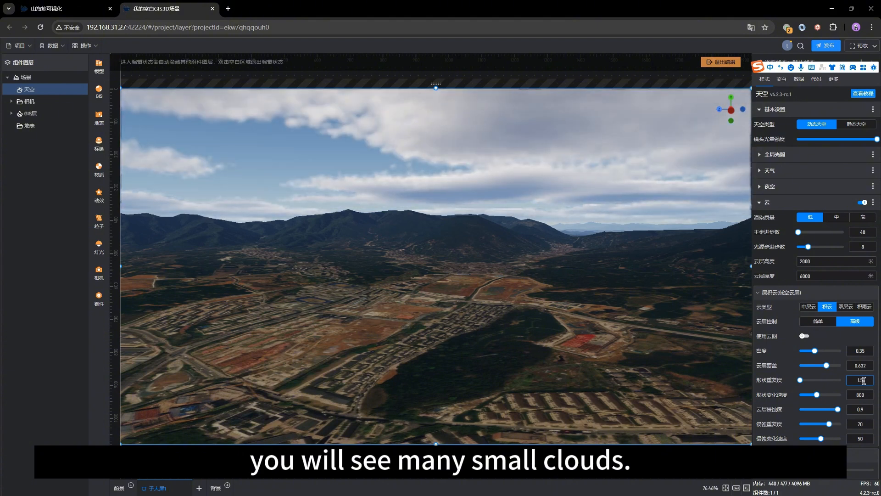
key("Up")
key("Up")
key("Up")
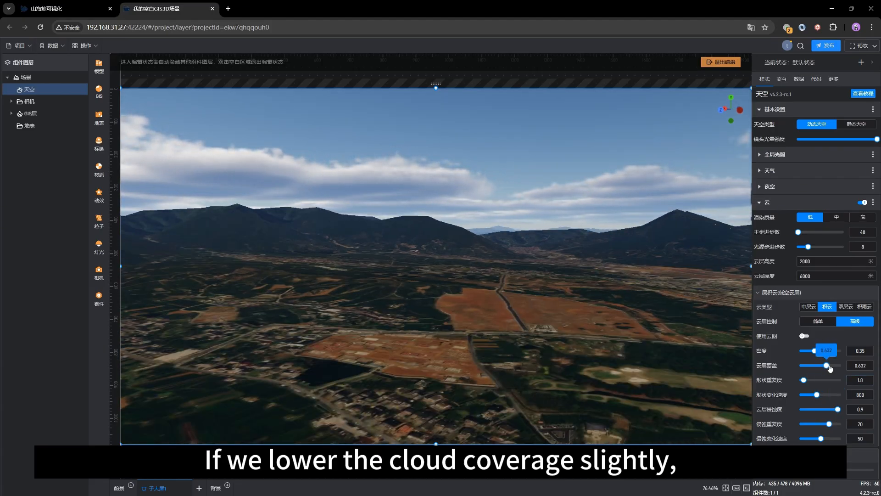
Step: Lower the cloud coverage (云层覆盖) to 0.477 and view the clouds from high above
left_click_drag(830, 368, 820, 366)
left_click_drag(366, 315, 460, 328)
scroll(444, 332, "down", 10)
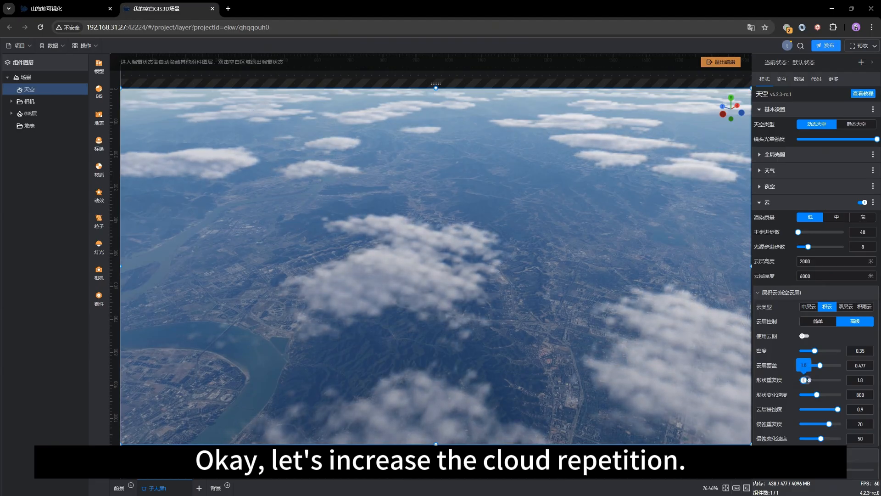
Step: Raise the cloud shape repetition (形状重复度) to 5.6 and compare the clouds from above and from the ground
left_click_drag(804, 380, 823, 380)
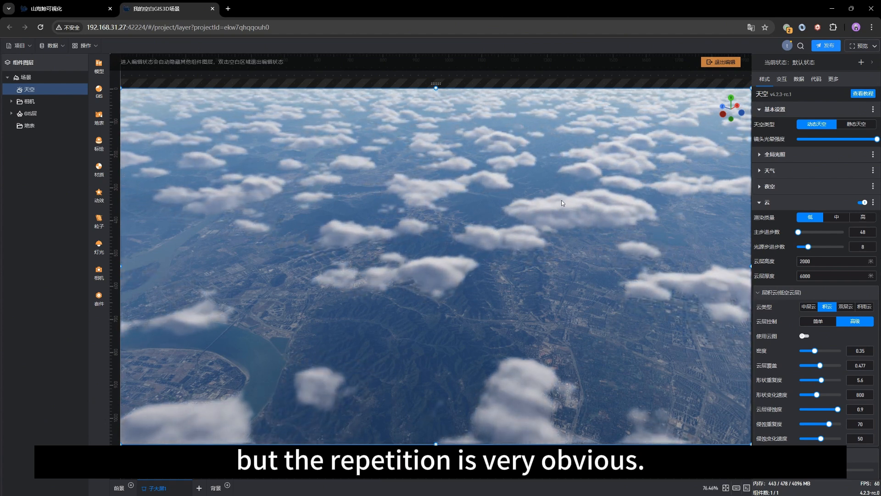
right_click_drag(540, 281, 545, 275)
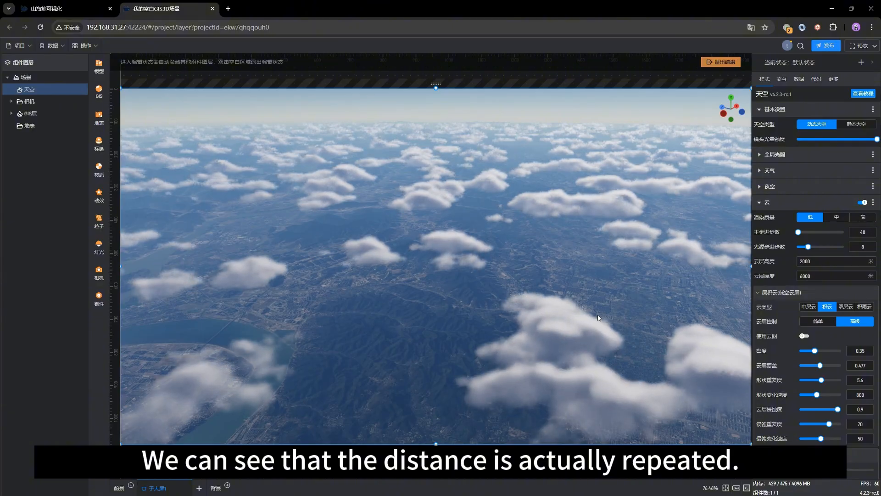
right_click_drag(481, 347, 431, 332)
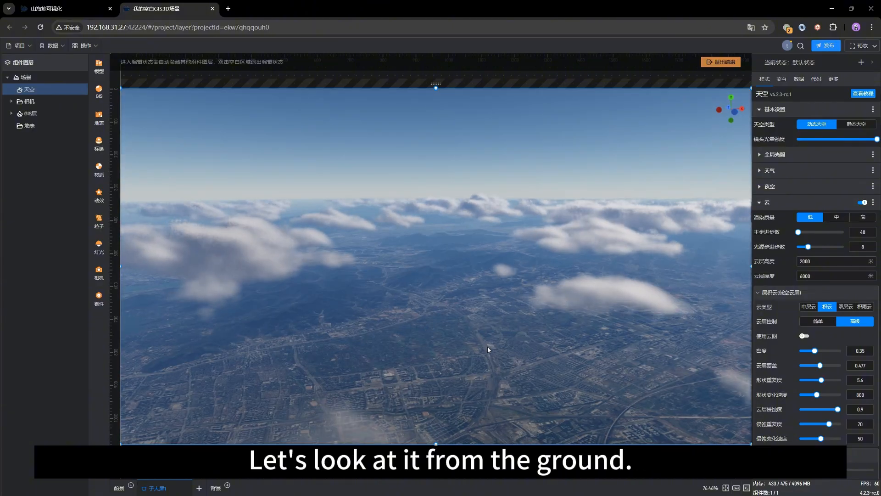
scroll(487, 349, "up", 10)
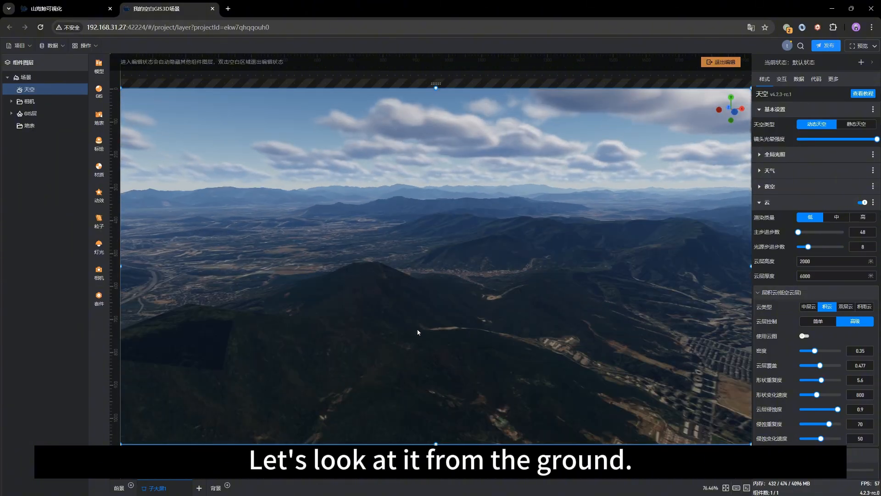
right_click_drag(404, 316, 530, 297)
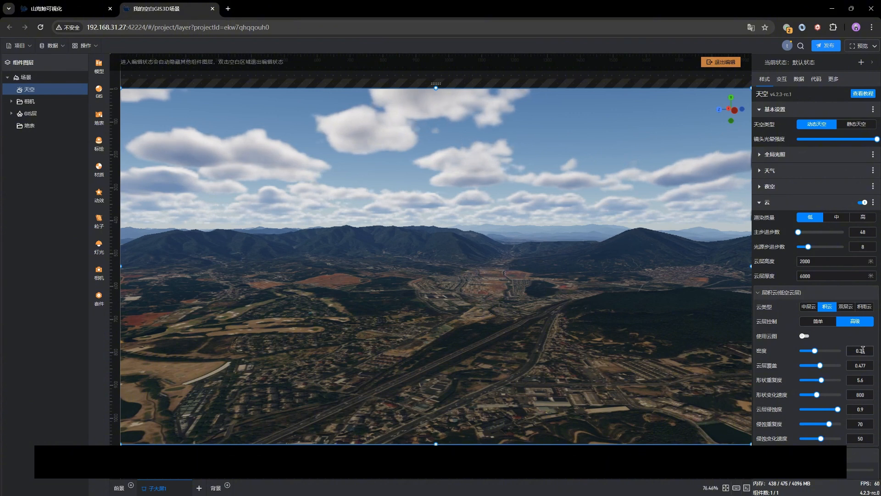
Step: Reset the cloud shape repetition (形状重复度) to its default value of 3
double_click(865, 380)
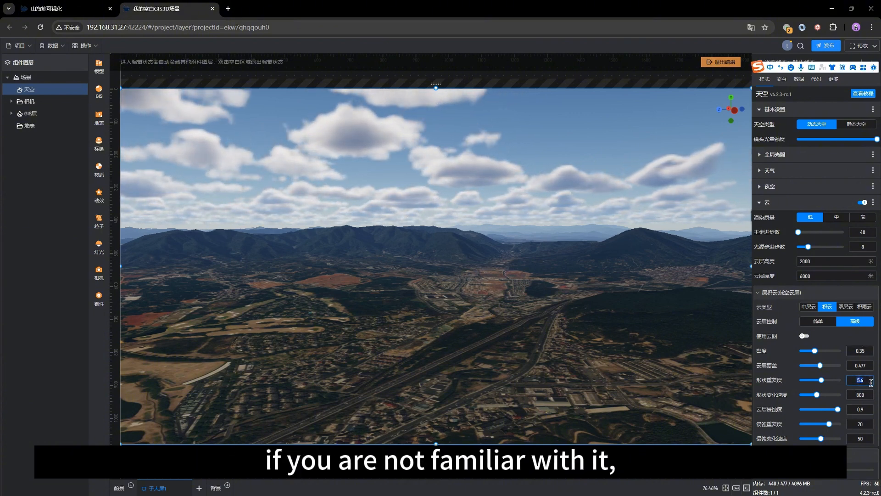
left_click(796, 380)
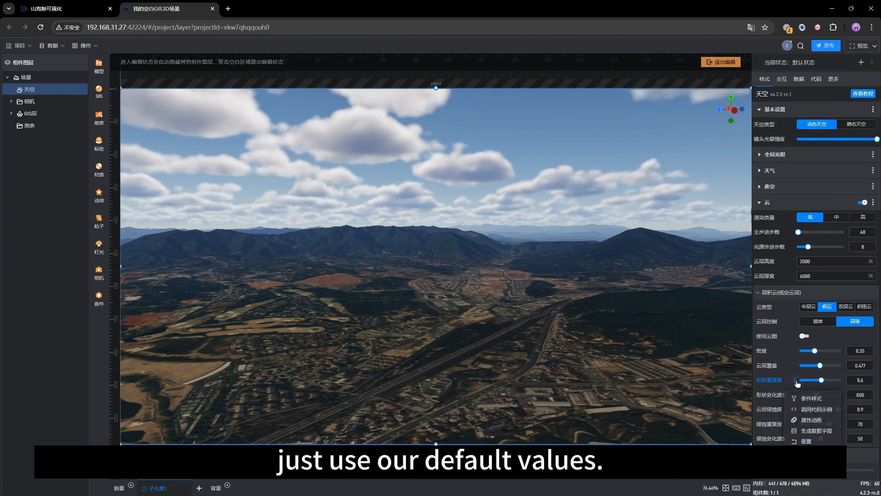
left_click(810, 441)
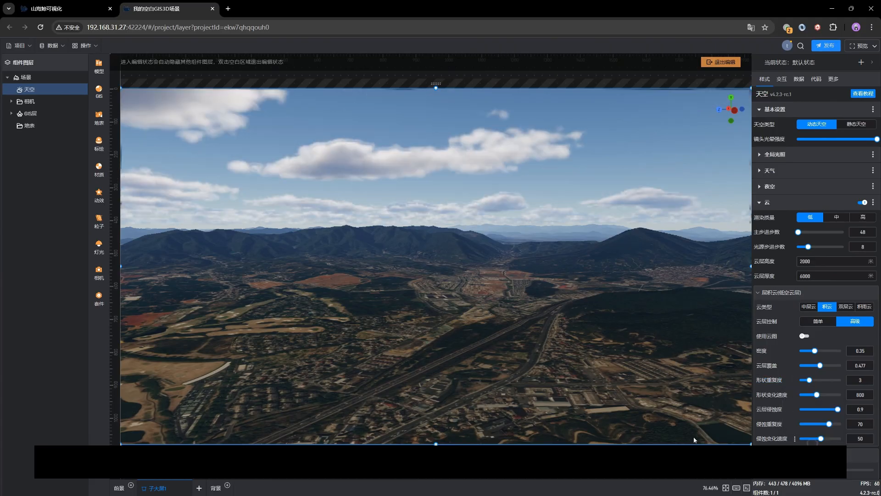
Step: Watch how the cloud shapes evolve at the default shape change speed (形状变化速度), looking from several directions near the ground
left_click_drag(585, 302, 648, 317)
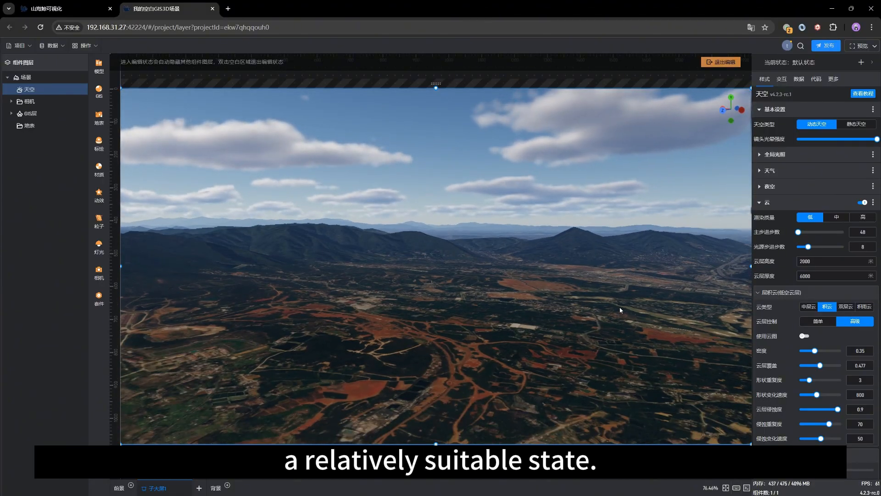
left_click_drag(600, 303, 710, 367)
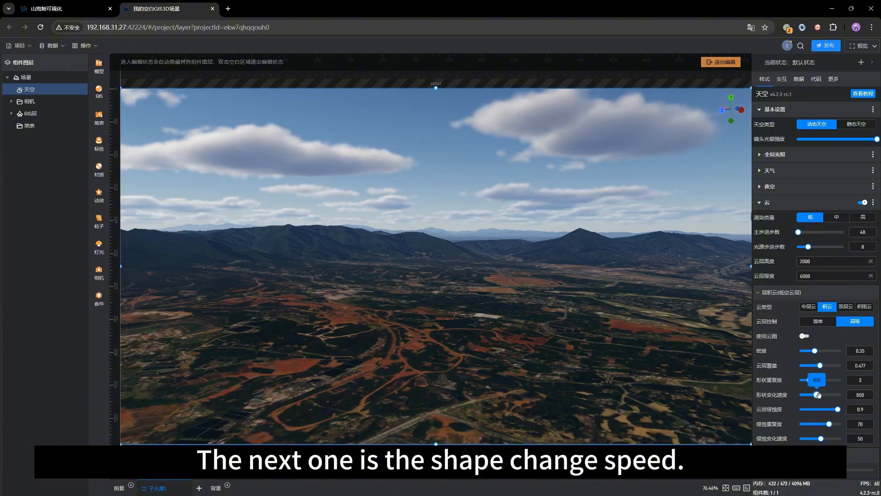
left_click_drag(549, 374, 530, 366)
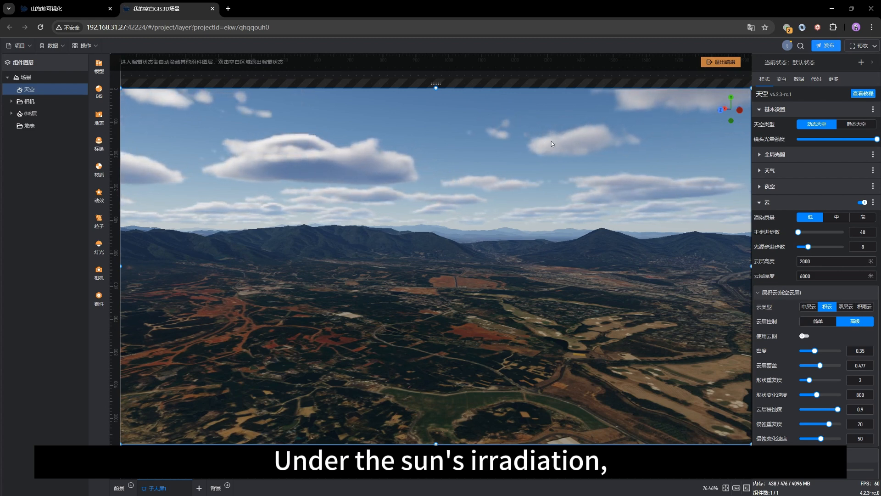
left_click_drag(341, 185, 299, 172)
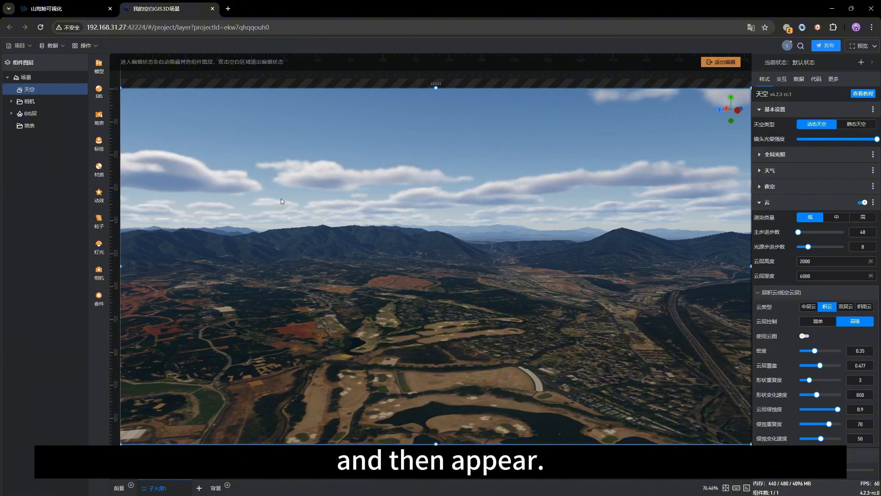
left_click_drag(320, 239, 367, 236)
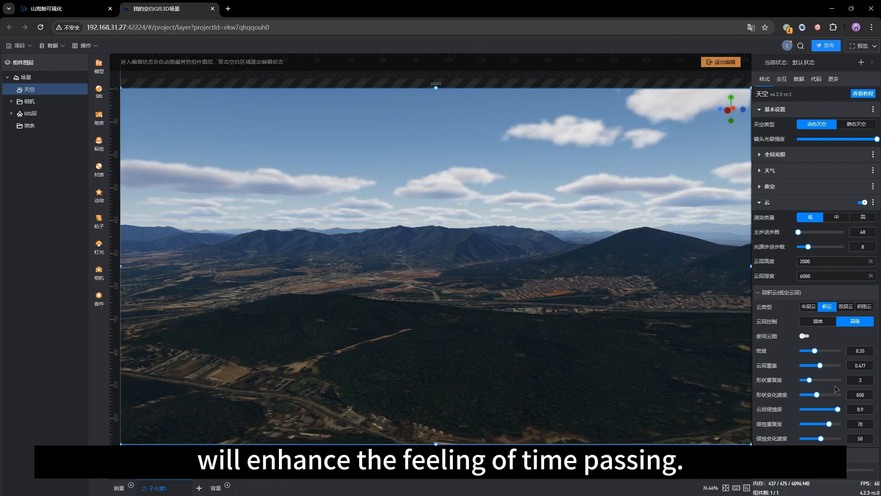
mouse_move(818, 394)
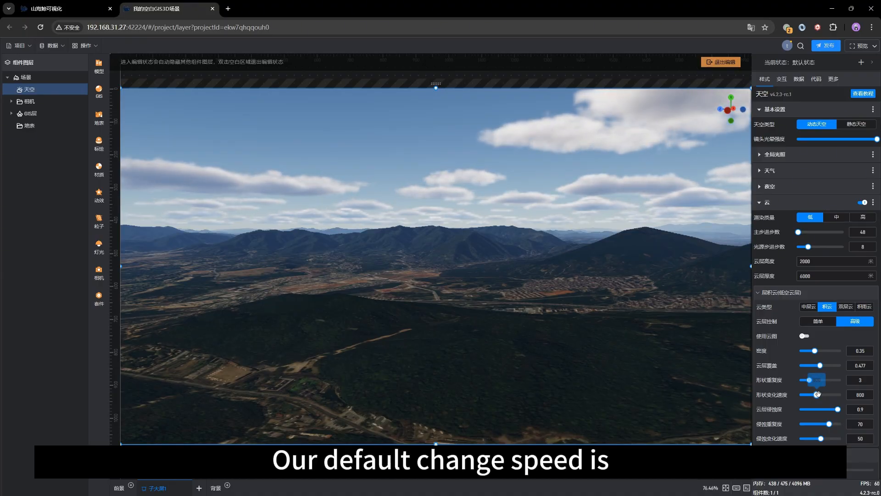
left_click(865, 394)
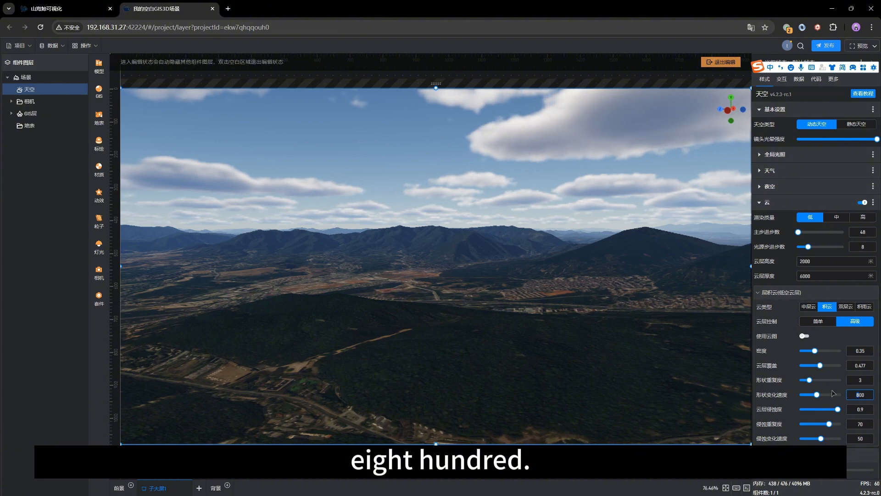
left_click(831, 385)
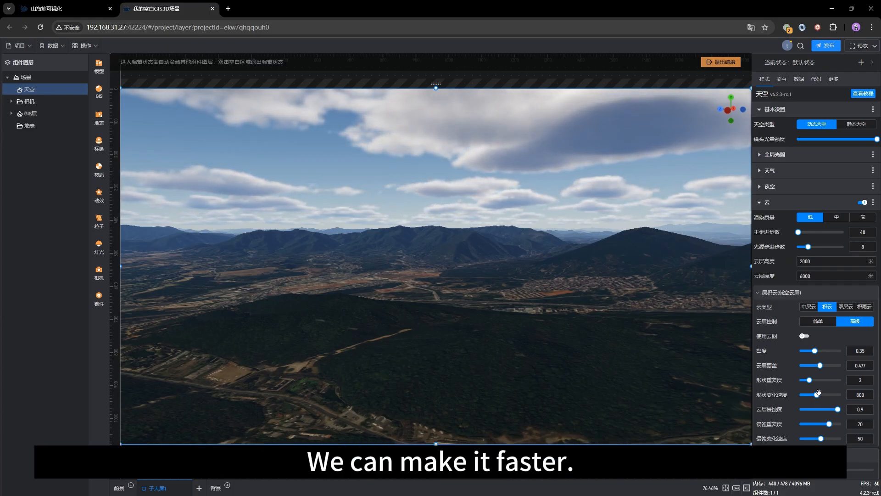
Step: Raise the cloud shape change speed (形状变化速度) to 2000, then enter 20000 to compare how fast the clouds change
left_click_drag(817, 394, 860, 394)
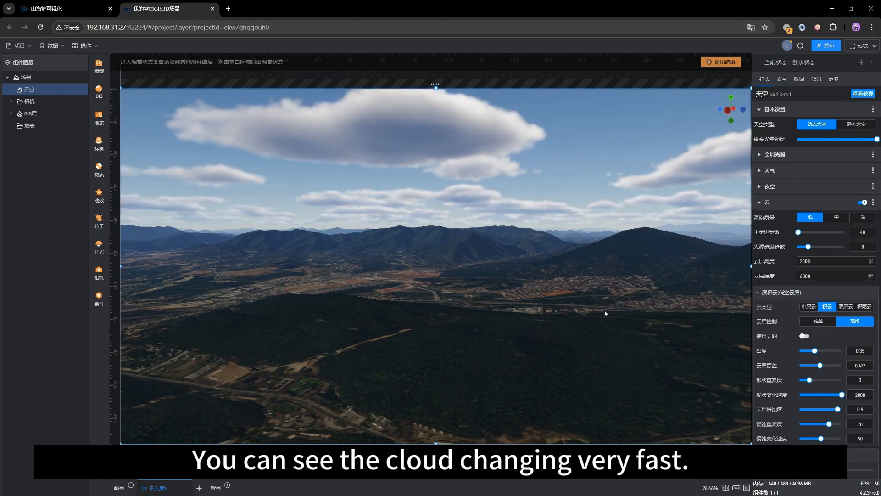
left_click(870, 398)
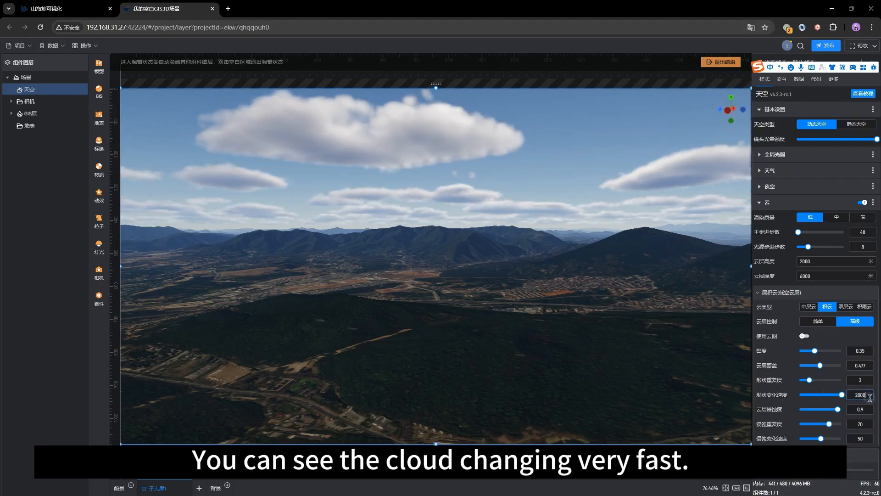
type("0")
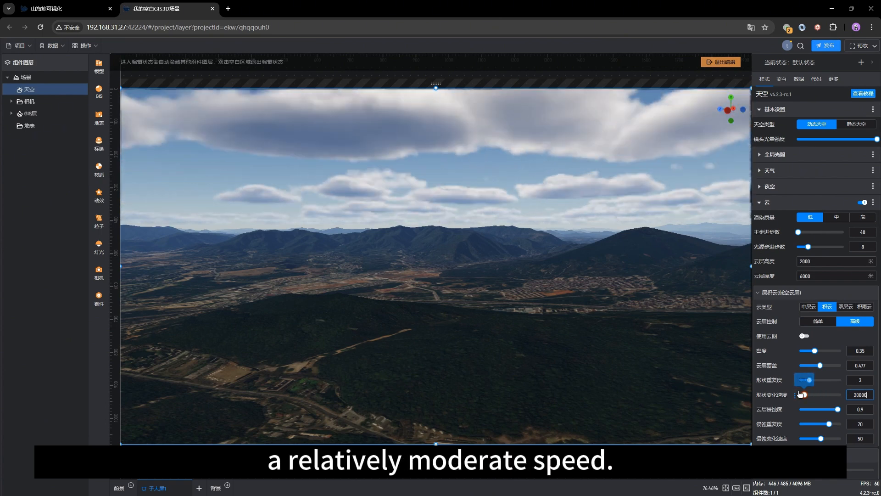
Step: Reset the cloud shape change speed (形状变化速度) to its default value of 800
left_click(795, 395)
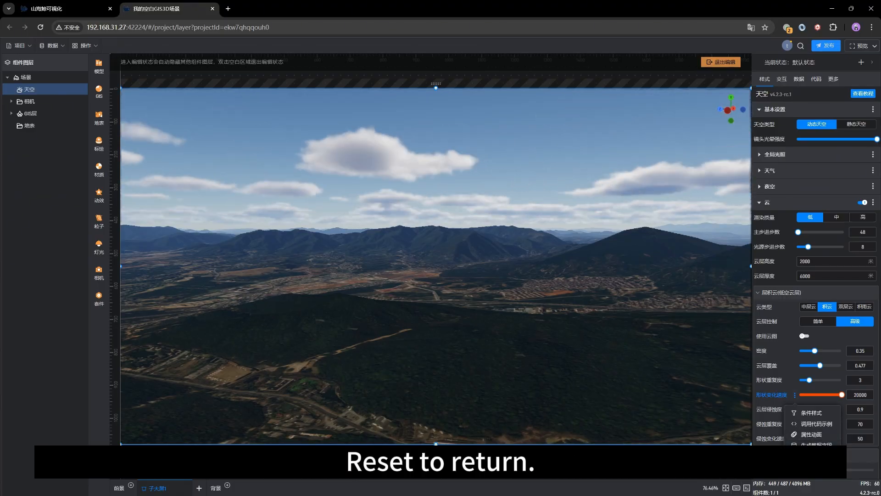
left_click(806, 456)
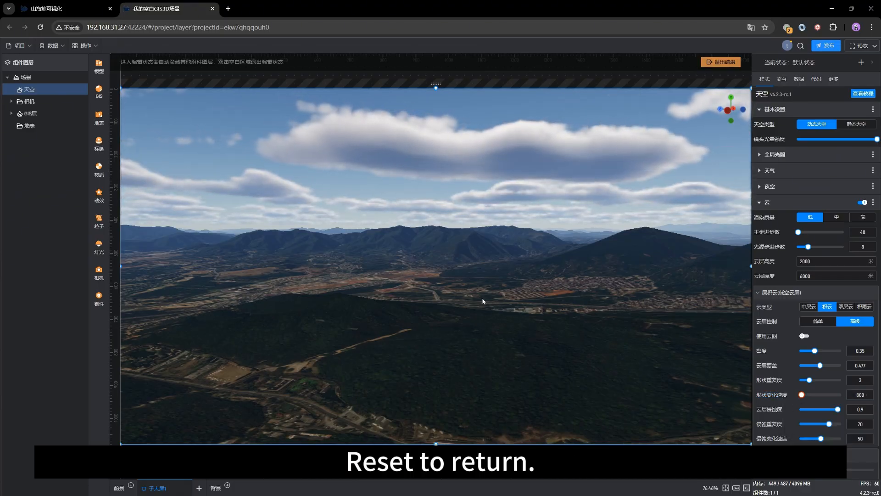
left_click_drag(483, 302, 494, 293)
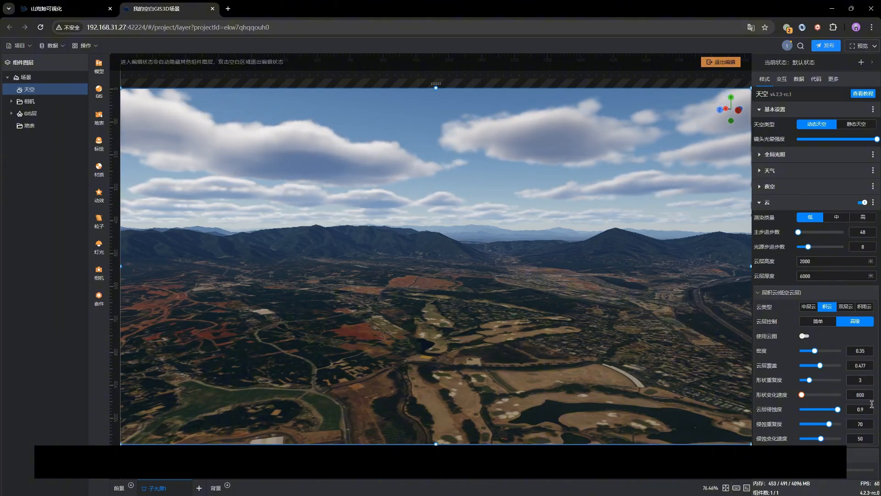
left_click(863, 396)
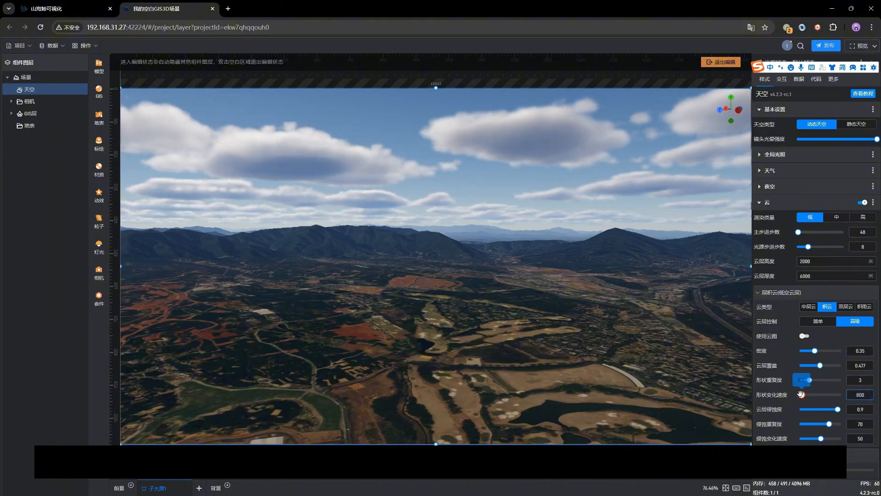
left_click_drag(801, 394, 803, 395)
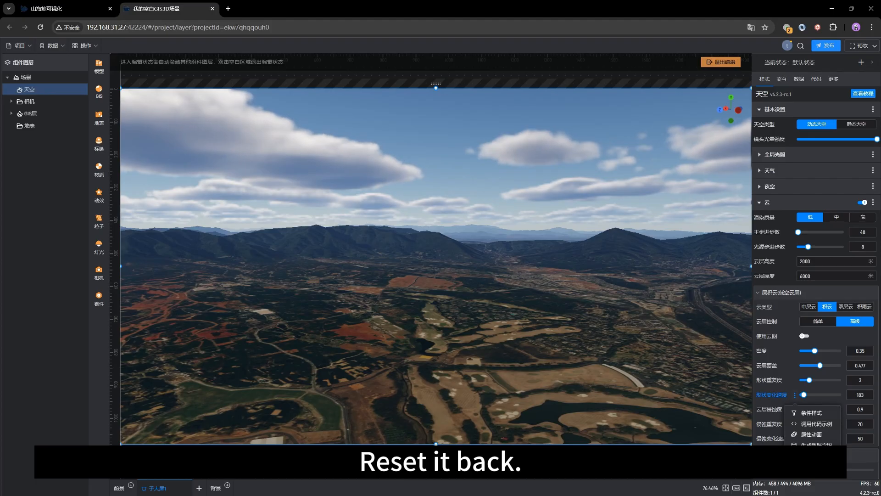
left_click(811, 456)
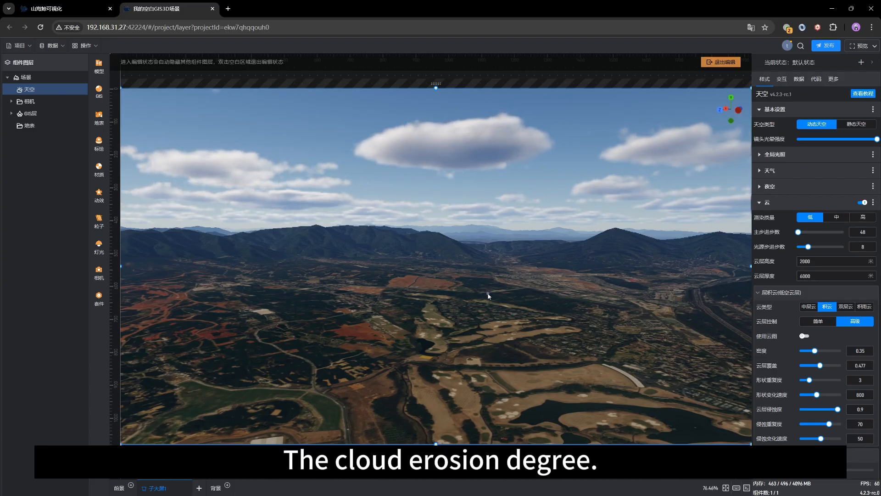
Step: Compare the small cloud shapes with the erosion repetition (侵蚀重复度) at 1 and at 100, and restore its default of 70
left_click_drag(488, 294, 491, 296)
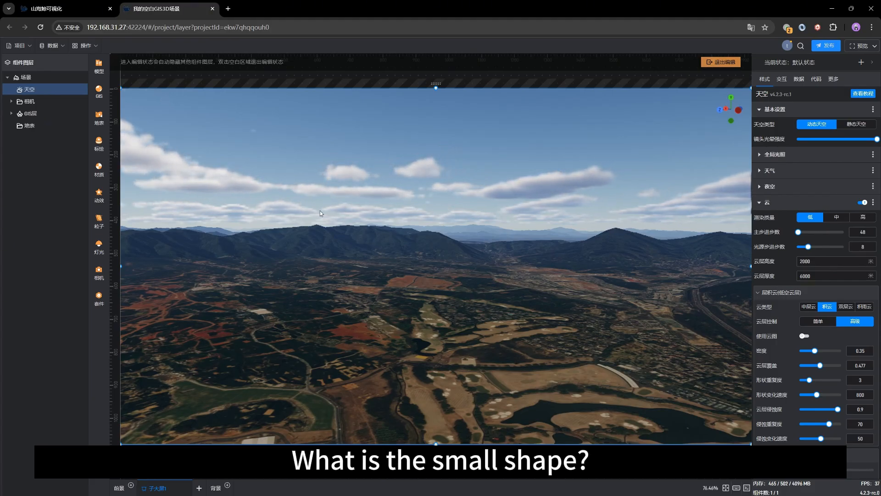
left_click_drag(326, 245, 292, 242)
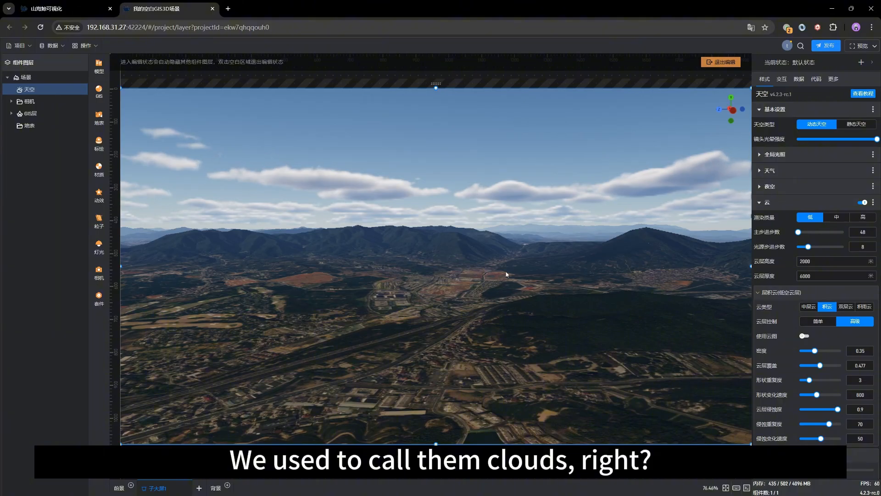
left_click_drag(573, 289, 526, 309)
scroll(558, 302, "down", 4)
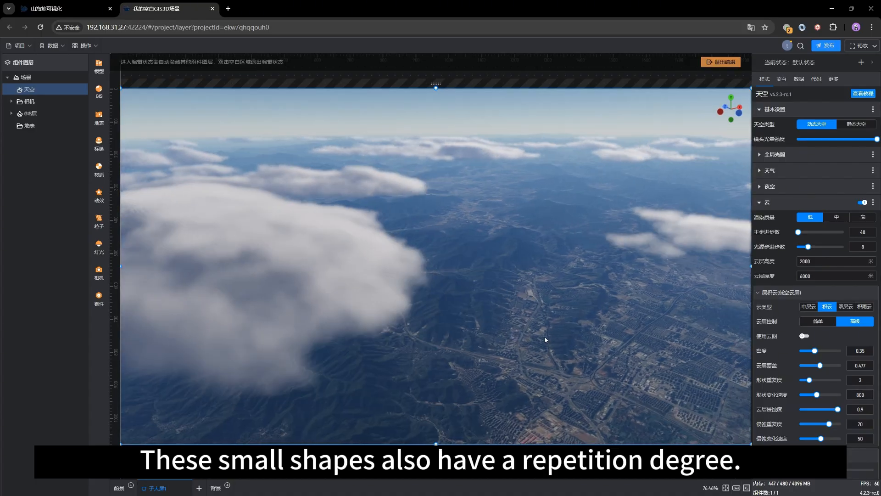
left_click(867, 424)
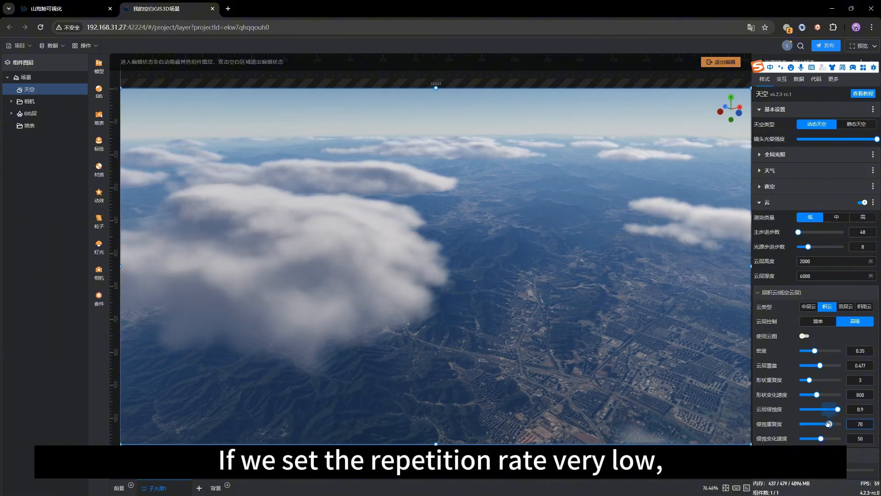
left_click_drag(829, 424, 790, 426)
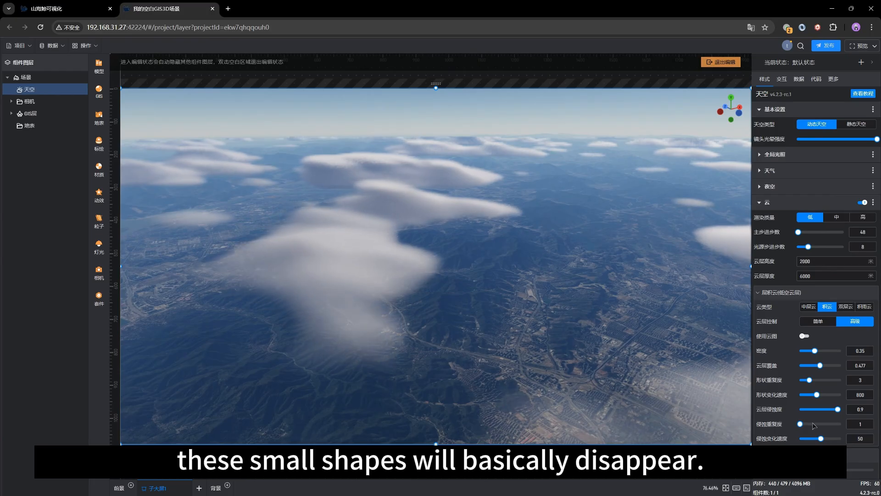
left_click_drag(800, 424, 870, 424)
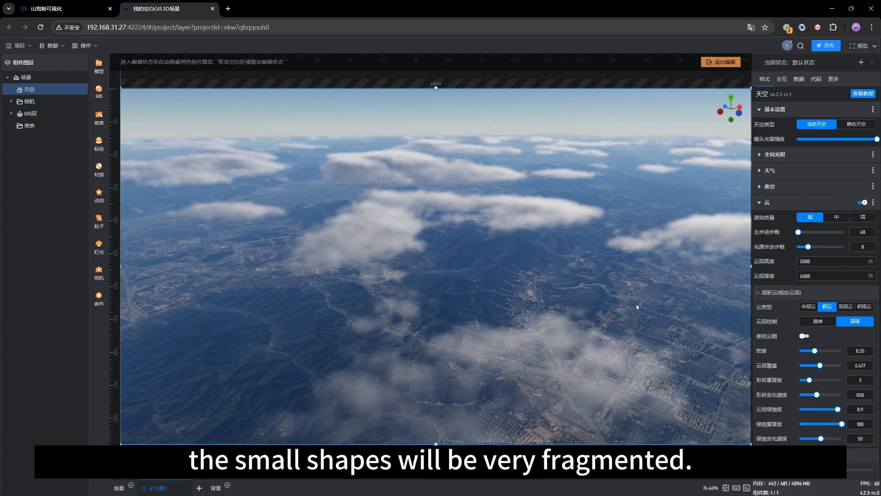
left_click_drag(637, 306, 572, 308)
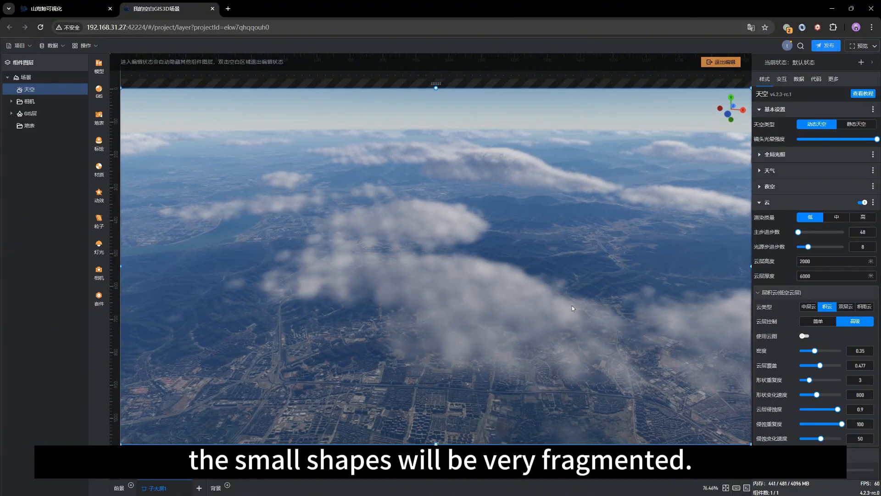
left_click(794, 424)
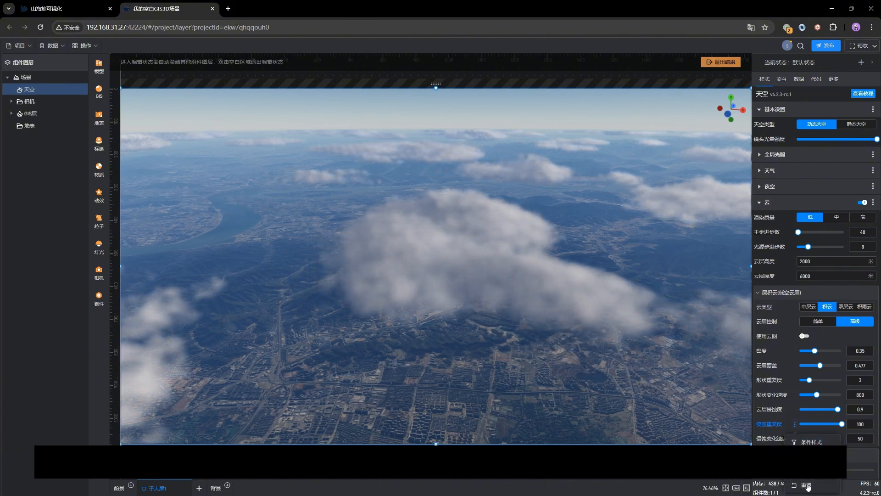
left_click(808, 487)
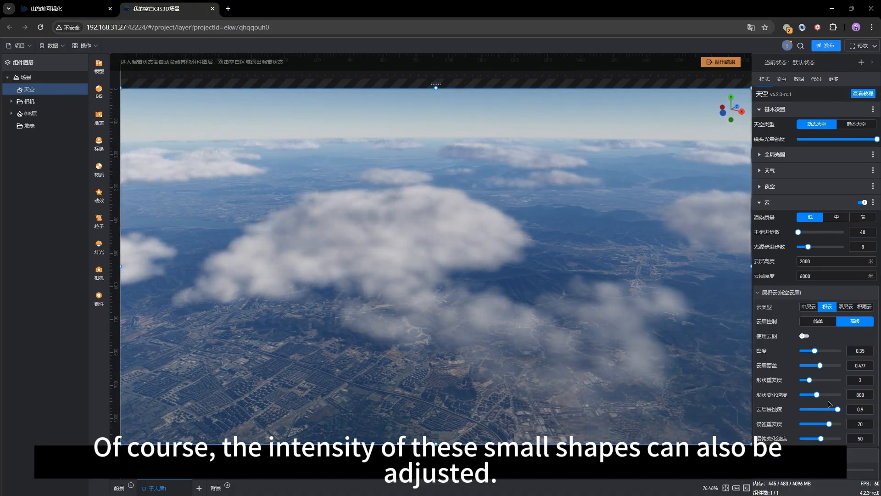
Step: Lower the cloud erosion degree (云层侵蚀度) to 0 and examine the clouds from near the ground and from above
mouse_move(838, 410)
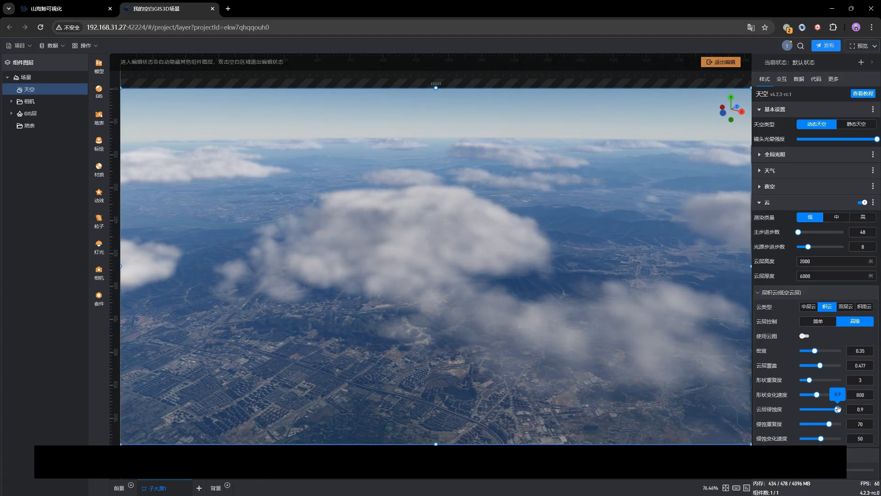
left_click_drag(838, 410, 740, 411)
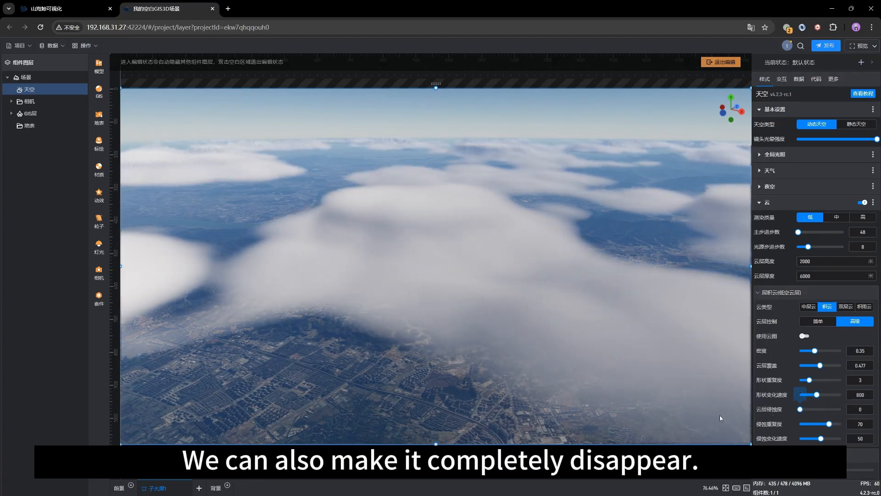
left_click_drag(535, 376, 465, 331)
scroll(465, 330, "up", 3)
scroll(558, 337, "up", 6)
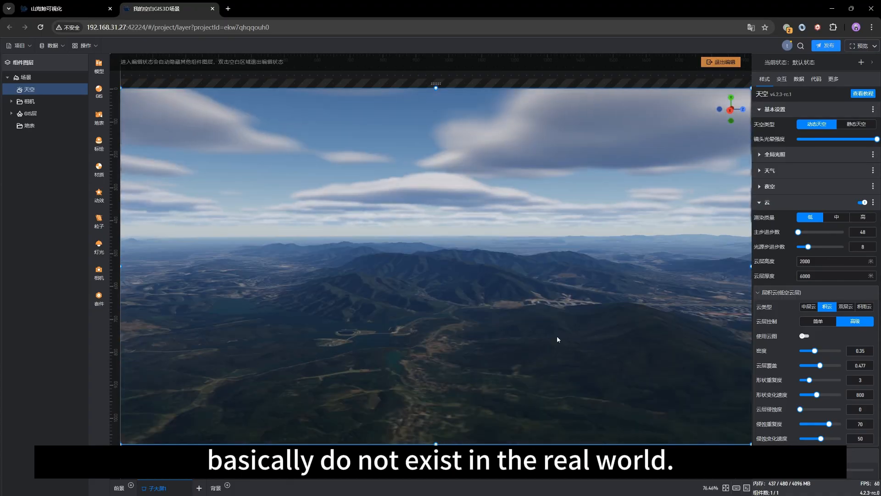
left_click_drag(513, 305, 510, 351)
scroll(556, 333, "down", 5)
scroll(556, 333, "down", 3)
left_click_drag(586, 326, 506, 319)
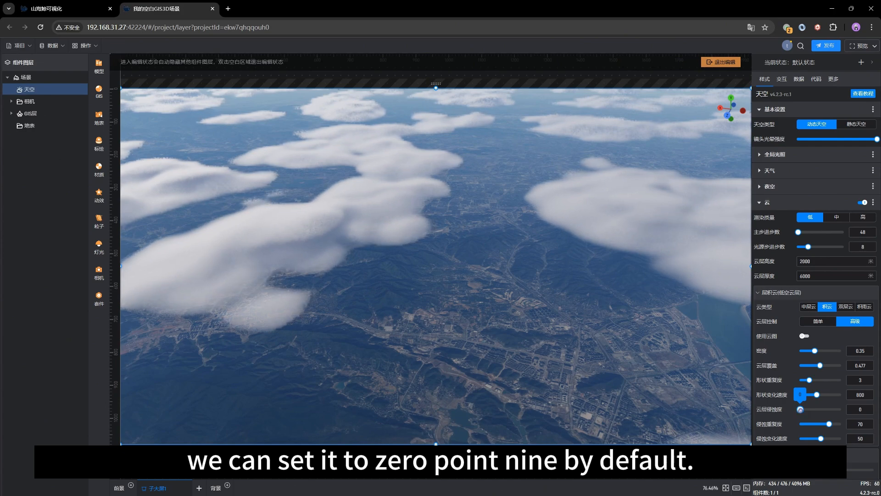
Step: Raise the cloud erosion degree (云层侵蚀度) to 1 for comparison, and set it back to 0.9
left_click_drag(799, 409, 852, 409)
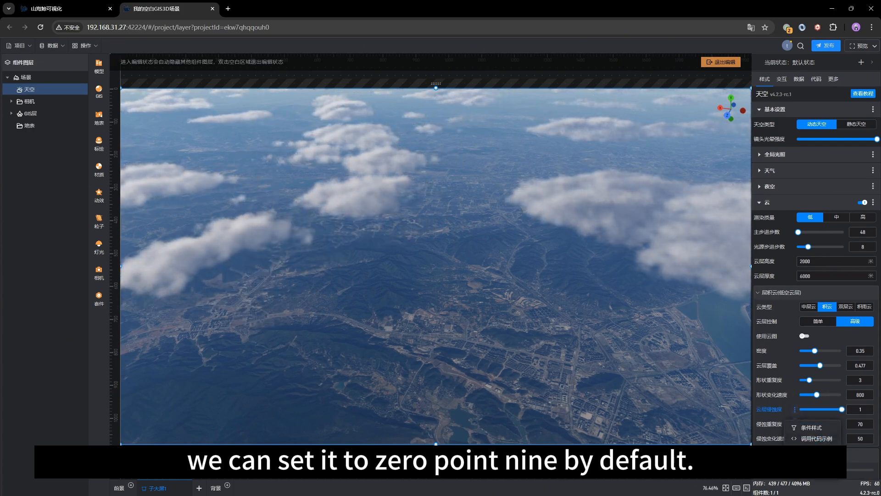
left_click(837, 409)
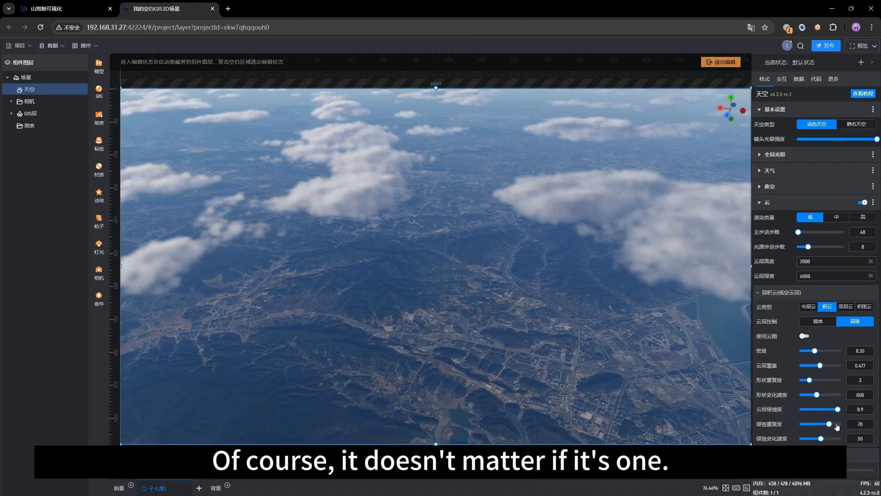
middle_click_drag(643, 394, 625, 380)
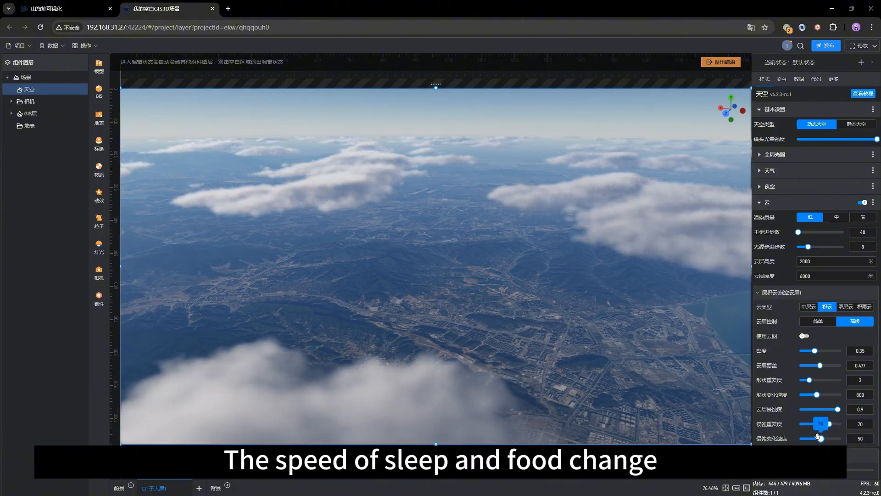
Step: Raise the erosion change speed (侵蚀变化速度) to 100 and on to 1000, and watch the clouds from above and near the ground
left_click_drag(637, 318, 609, 342)
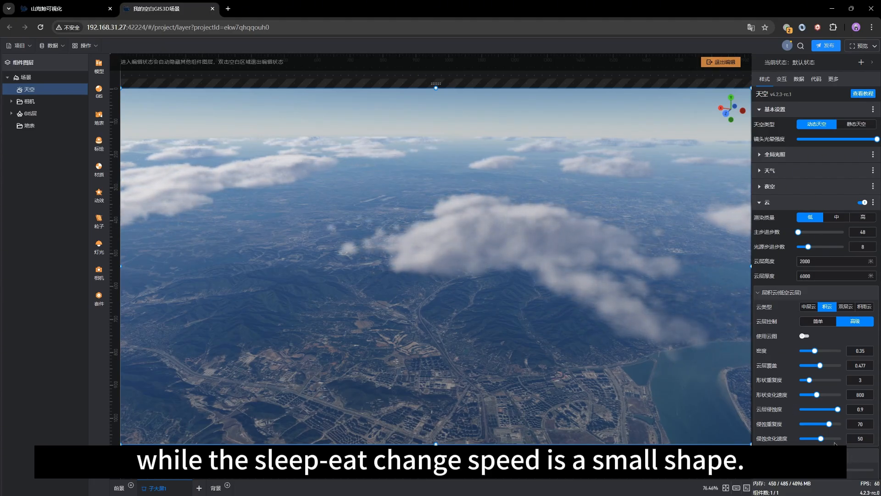
left_click_drag(822, 439, 842, 439)
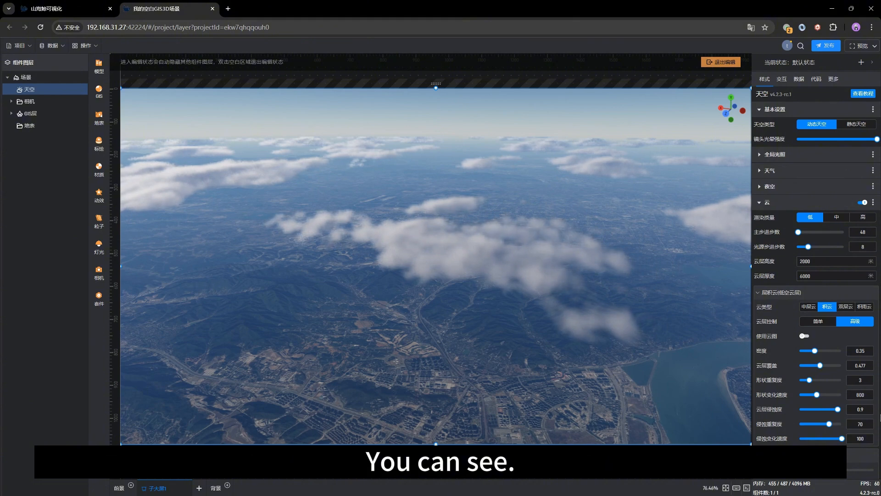
left_click(866, 438)
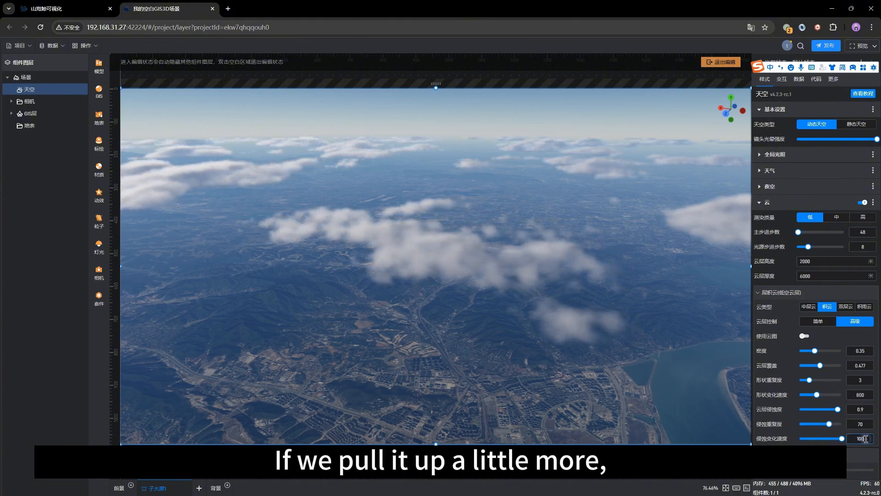
type("0")
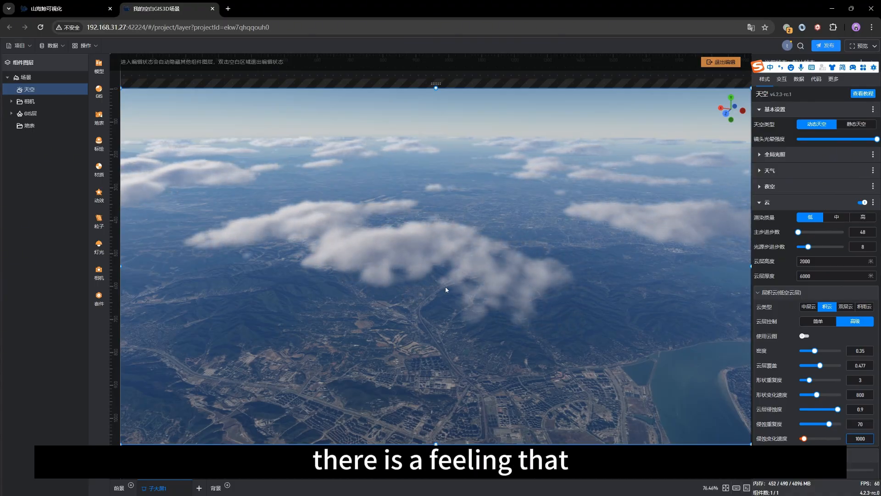
left_click_drag(340, 270, 404, 311)
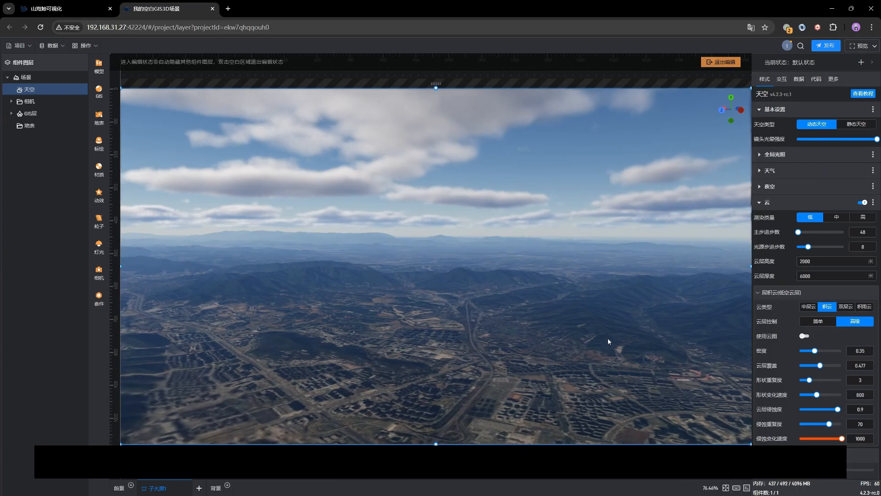
scroll(570, 365, "up", 6)
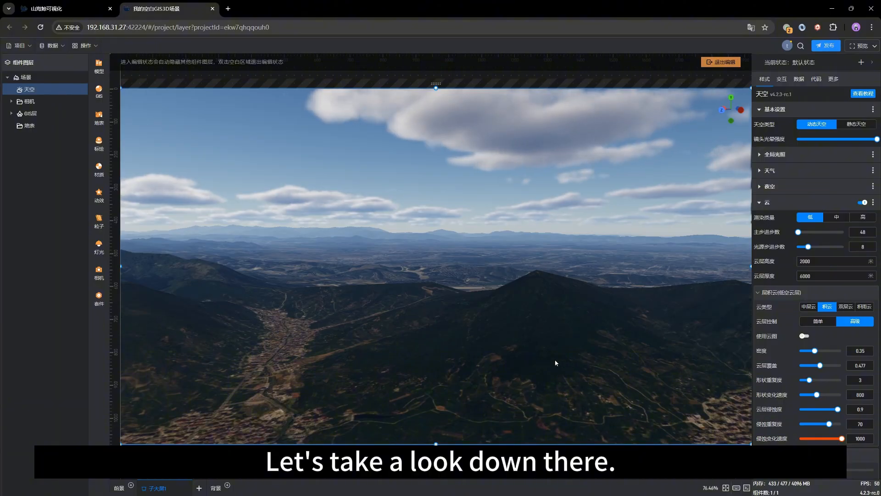
left_click_drag(568, 344, 464, 333)
scroll(464, 333, "up", 4)
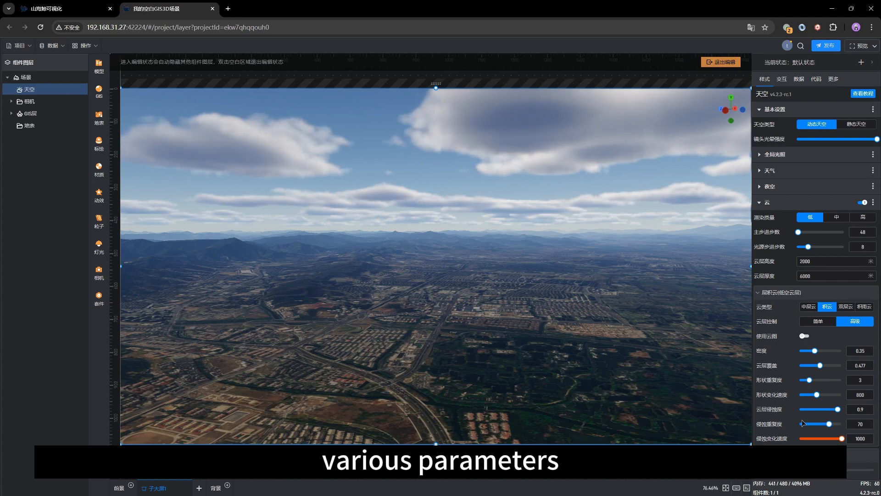
left_click_drag(571, 385, 533, 377)
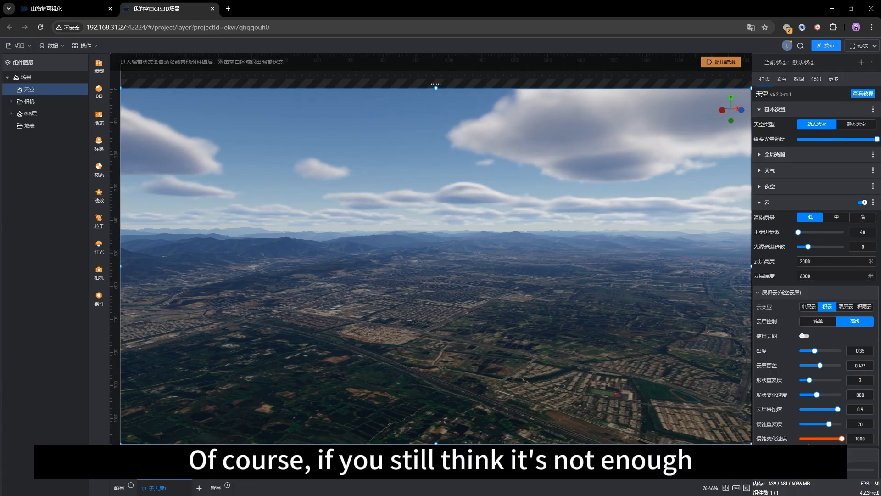
Step: Reset the erosion change speed (侵蚀变化速度) to its default value of 50
left_click(795, 439)
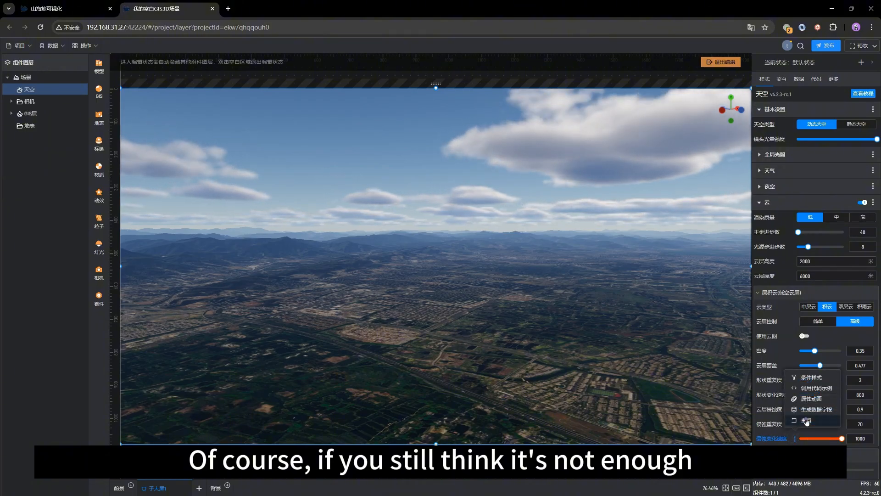
left_click(807, 420)
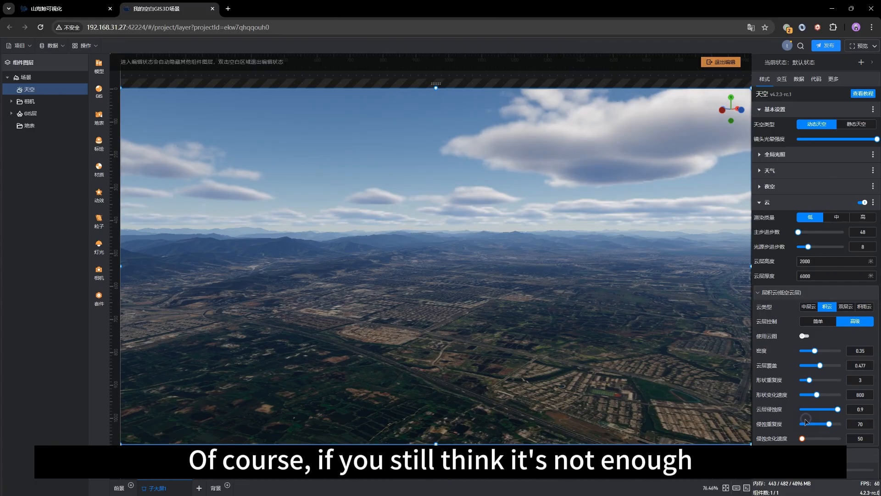
left_click(862, 439)
left_click(803, 440)
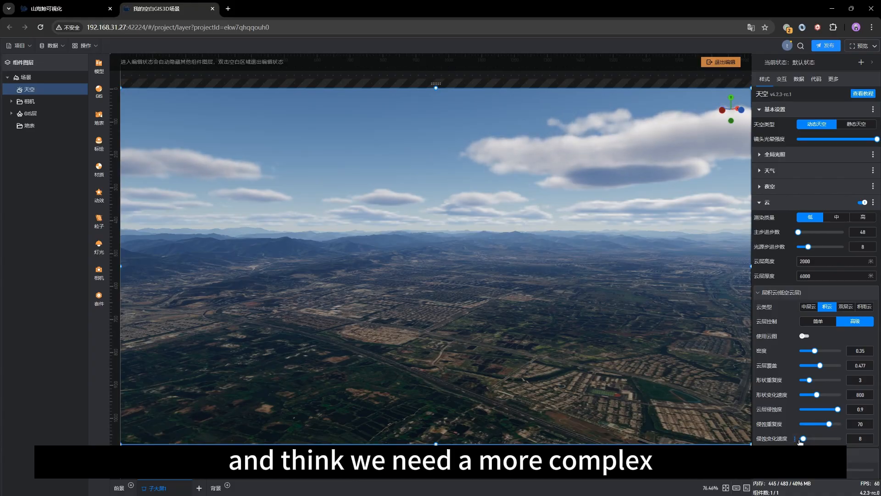
left_click(794, 438)
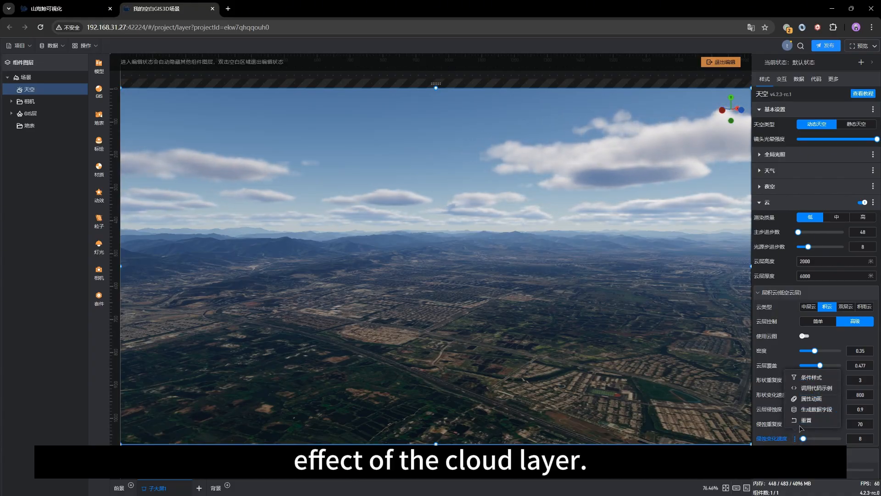
left_click(802, 421)
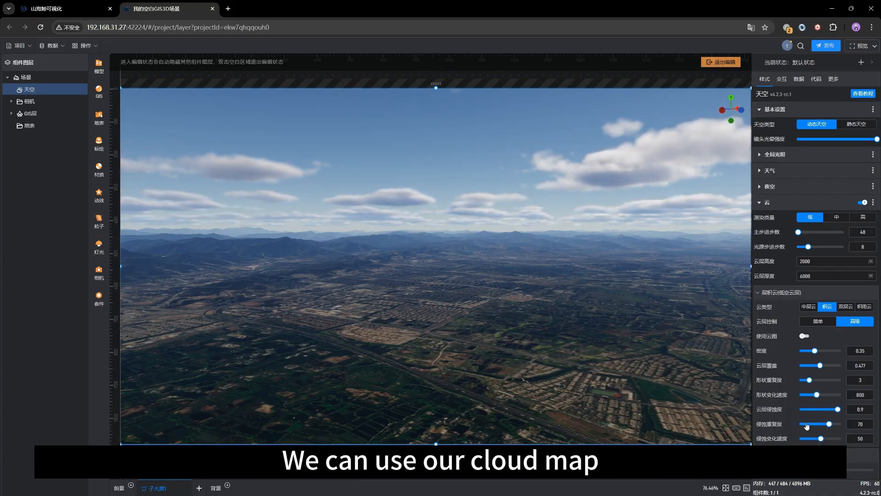
Step: Examine the low-altitude cumulus clouds from several directions near the ground and from high above
left_click_drag(536, 327, 597, 334)
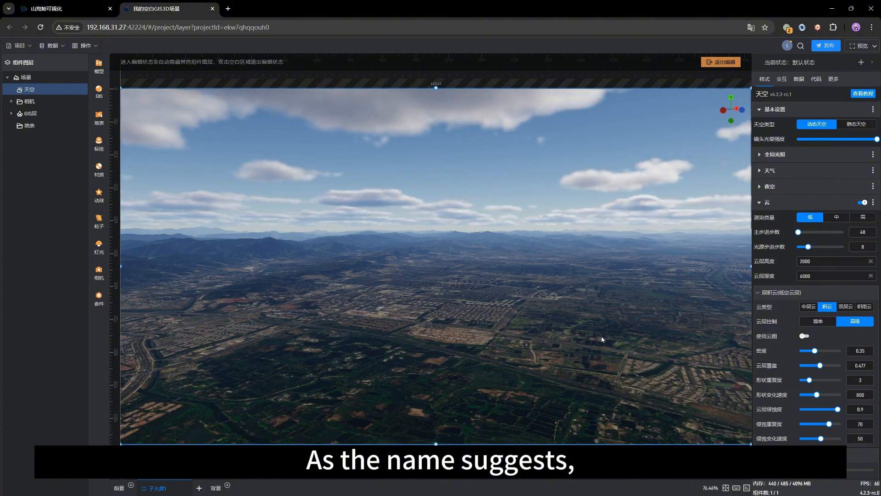
left_click_drag(601, 336, 586, 339)
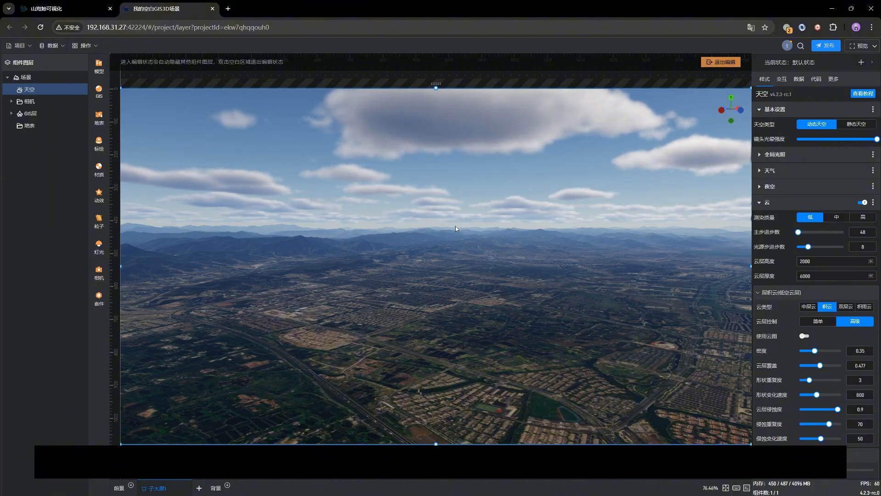
left_click_drag(466, 319, 573, 323)
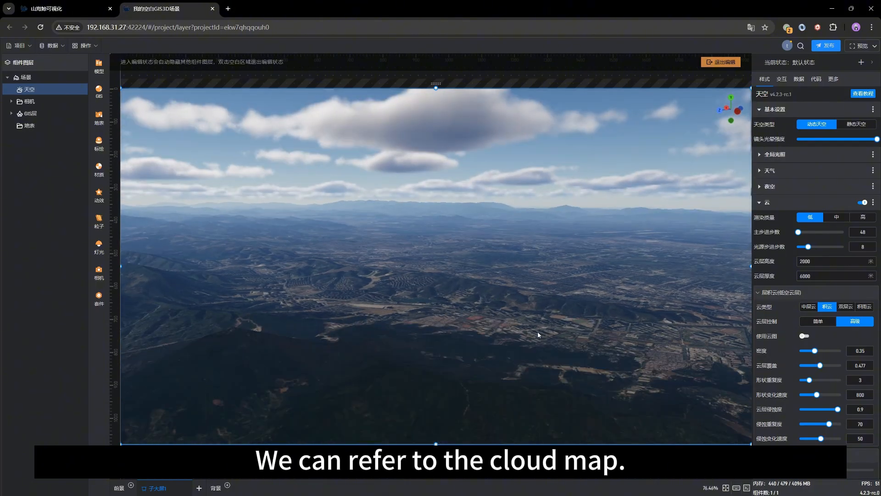
scroll(524, 343, "up", 3)
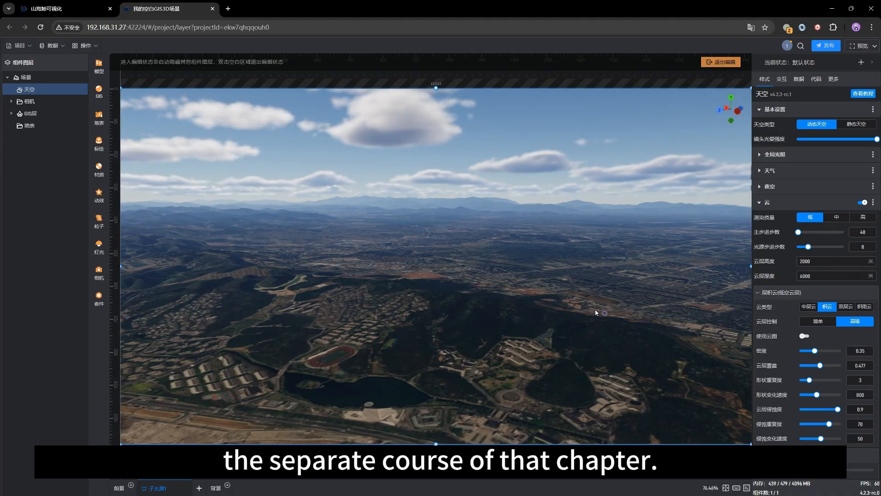
left_click_drag(598, 311, 533, 303)
scroll(530, 304, "up", 3)
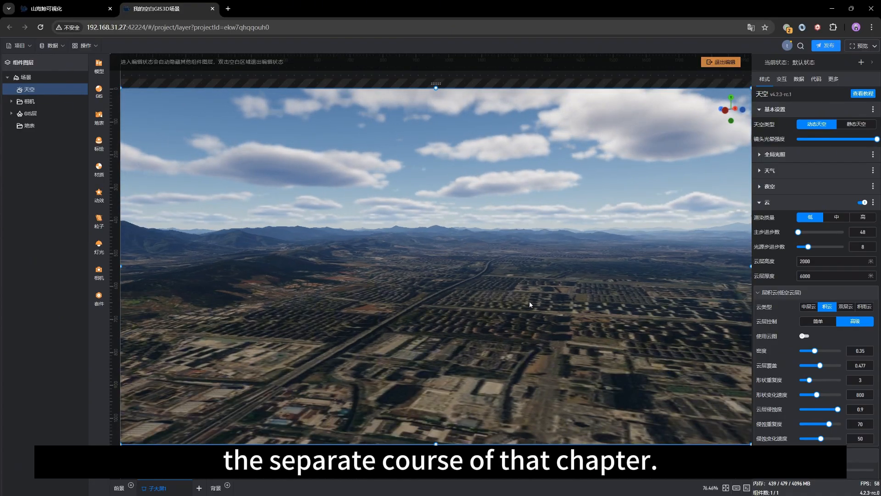
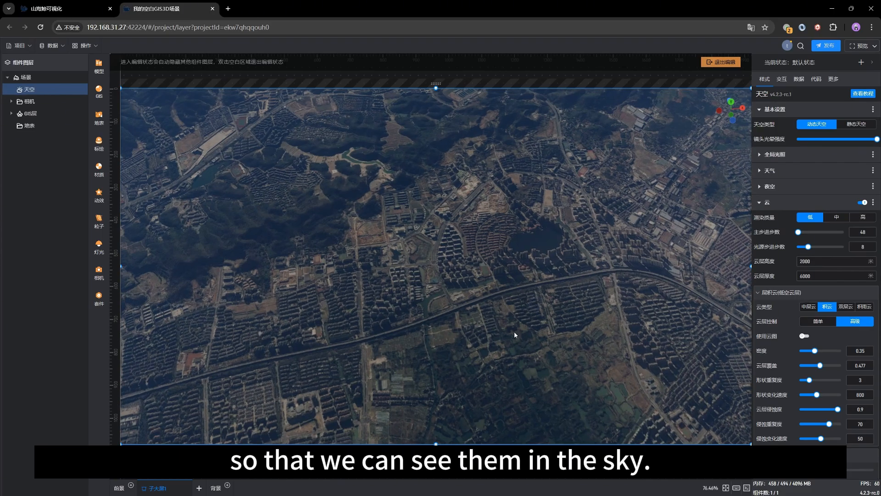
scroll(514, 331, "down", 5)
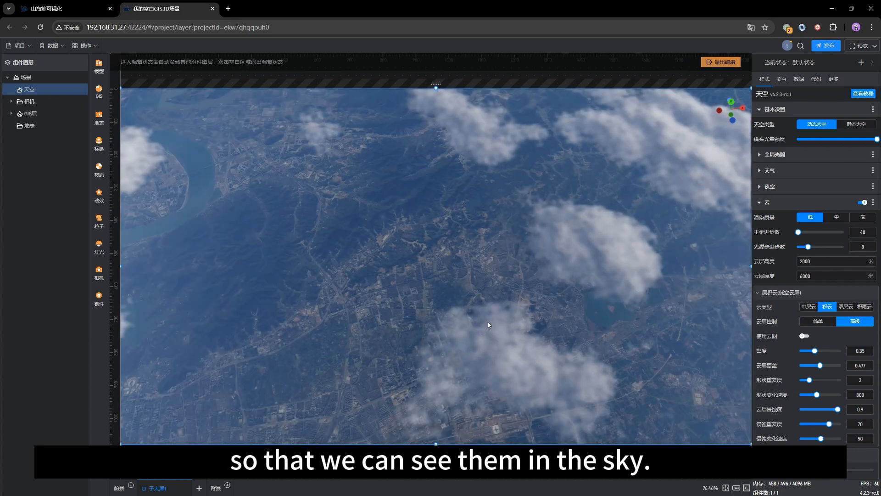
middle_click_drag(488, 323, 515, 300)
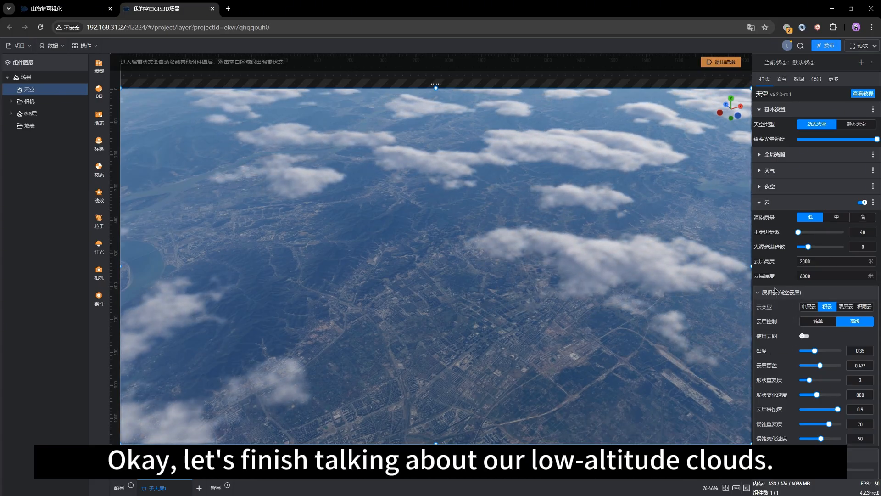
Step: Raise the cirrus proportion (卷云占比) to its maximum and examine the high-altitude clouds from several directions
left_click(757, 293)
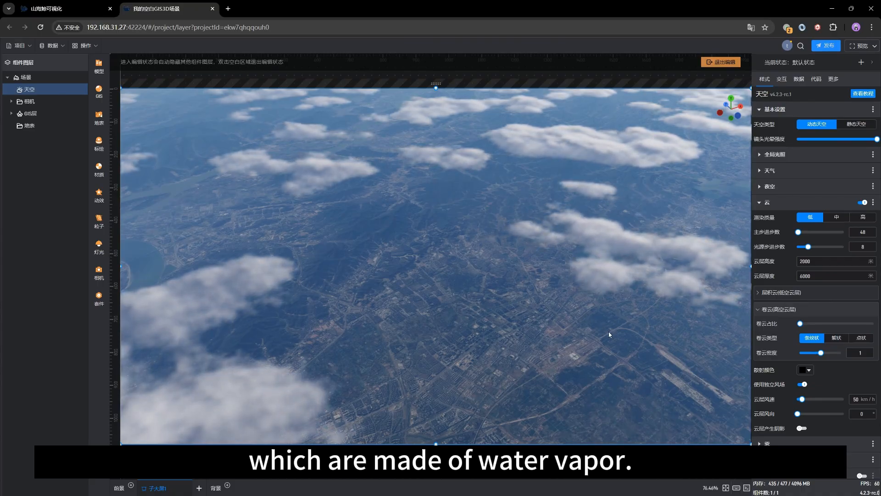
left_click_drag(609, 331, 583, 289)
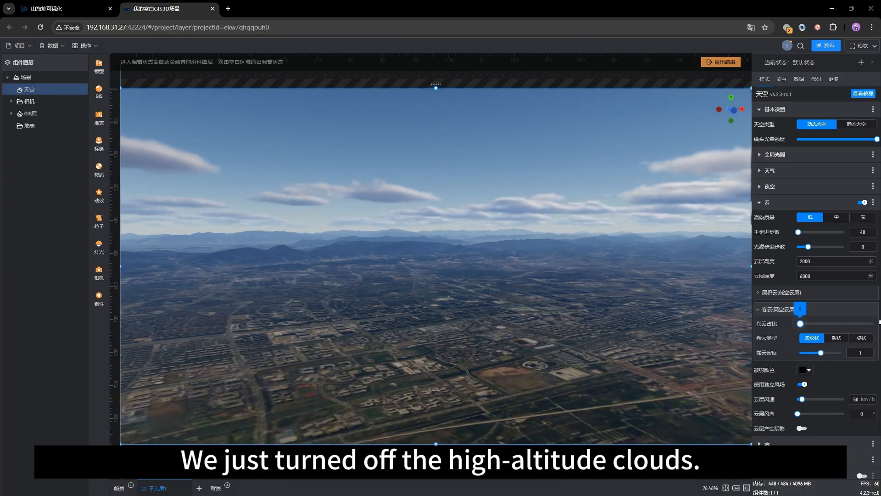
left_click_drag(799, 324, 874, 324)
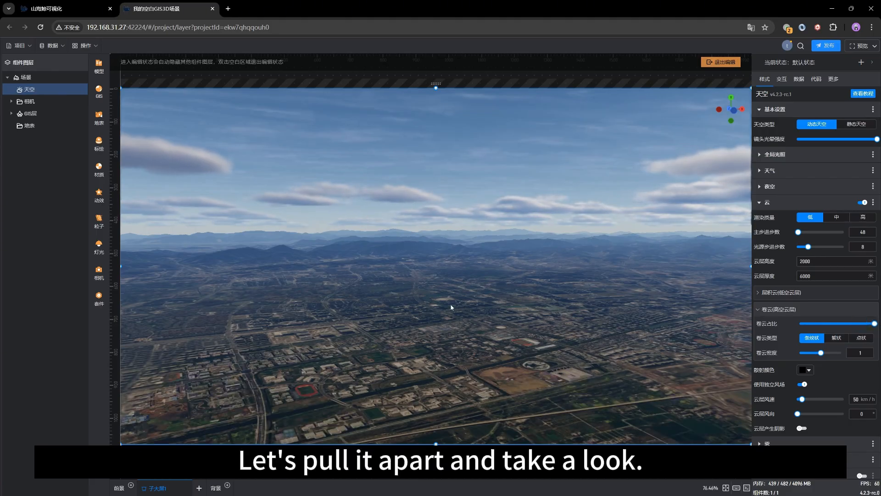
left_click_drag(359, 335, 546, 296)
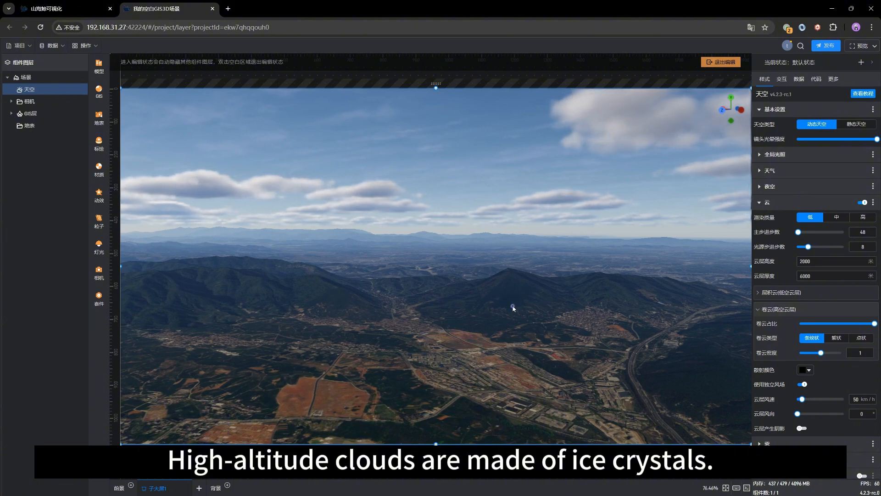
left_click_drag(513, 307, 507, 304)
left_click_drag(616, 309, 516, 288)
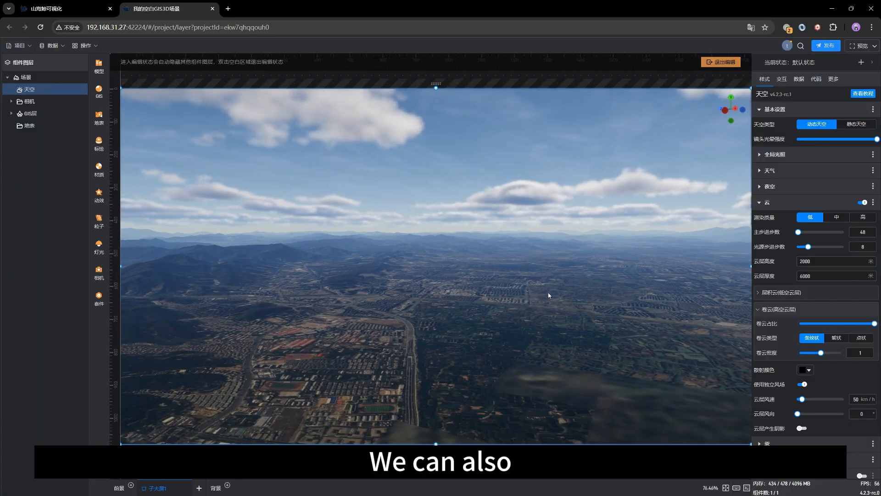
left_click_drag(610, 269, 525, 289)
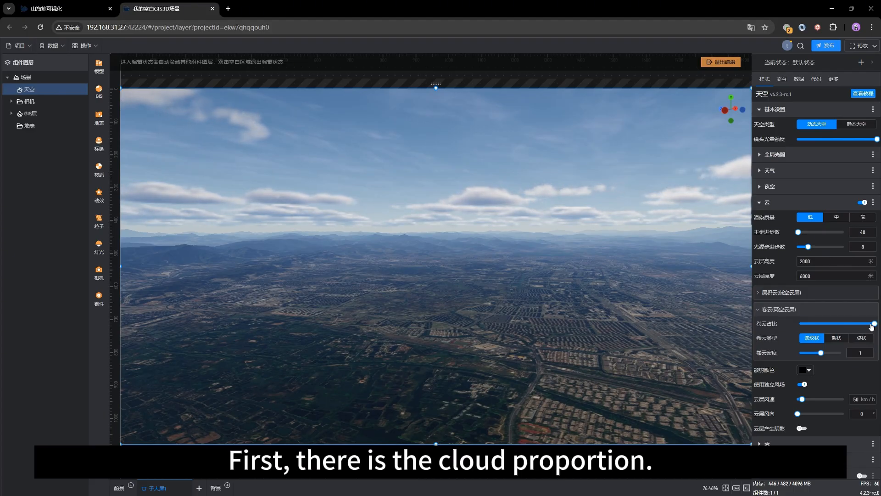
mouse_move(862, 324)
left_mouse_down()
mouse_move(837, 323)
mouse_move(871, 324)
left_mouse_up()
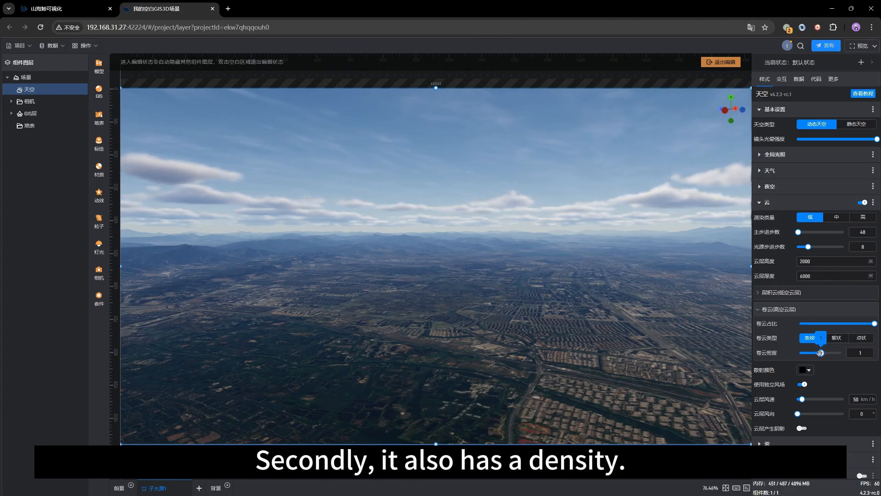
Step: Raise the cirrus density (卷云密度) to 2 for comparison, and set it back to 1
left_click_drag(820, 353, 840, 353)
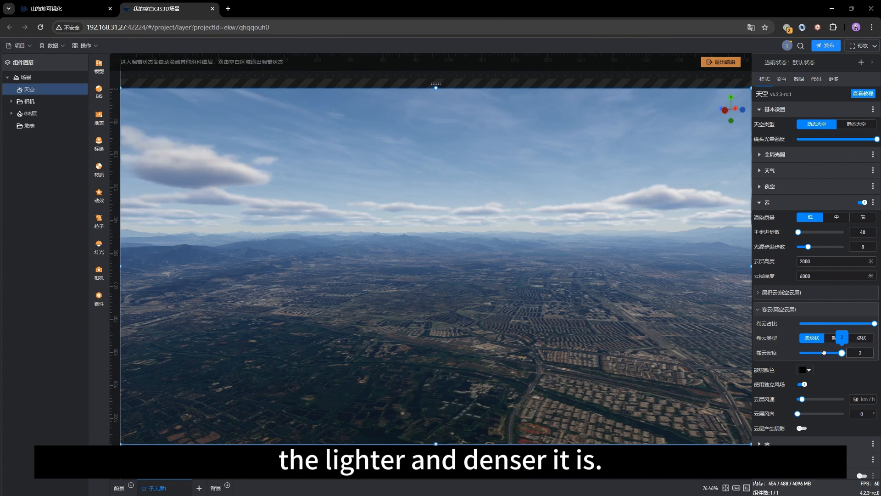
mouse_move(824, 353)
left_mouse_down()
mouse_move(802, 352)
mouse_move(818, 352)
left_mouse_up()
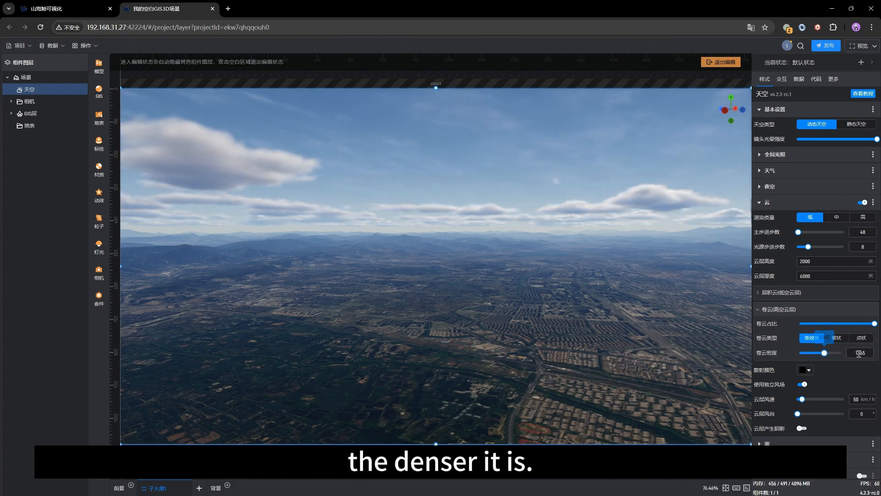
left_click_drag(867, 353, 850, 352)
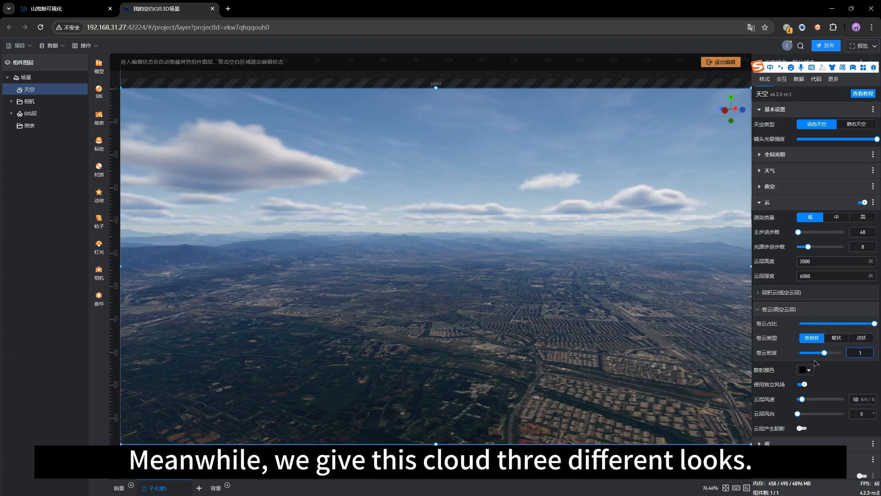
left_click(853, 369)
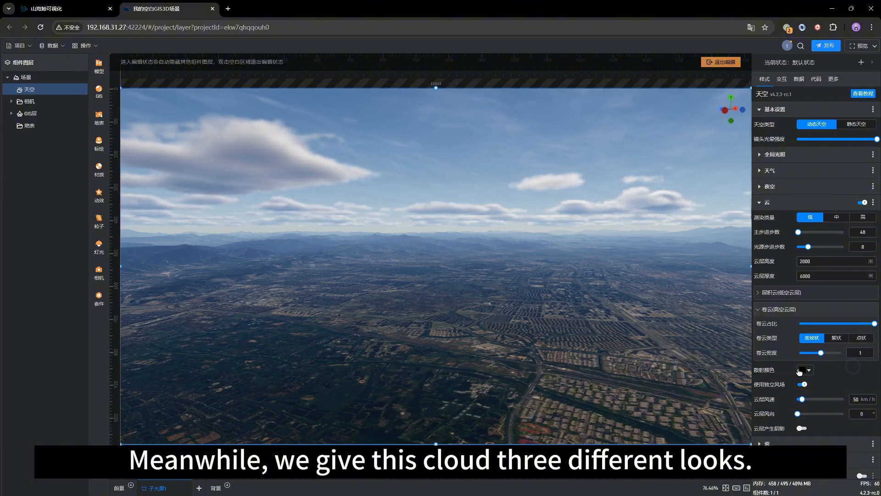
Step: Set the coverage (云层覆盖) of the low-altitude stratocumulus layer to 0 and check the sky
left_click_drag(455, 345, 476, 307)
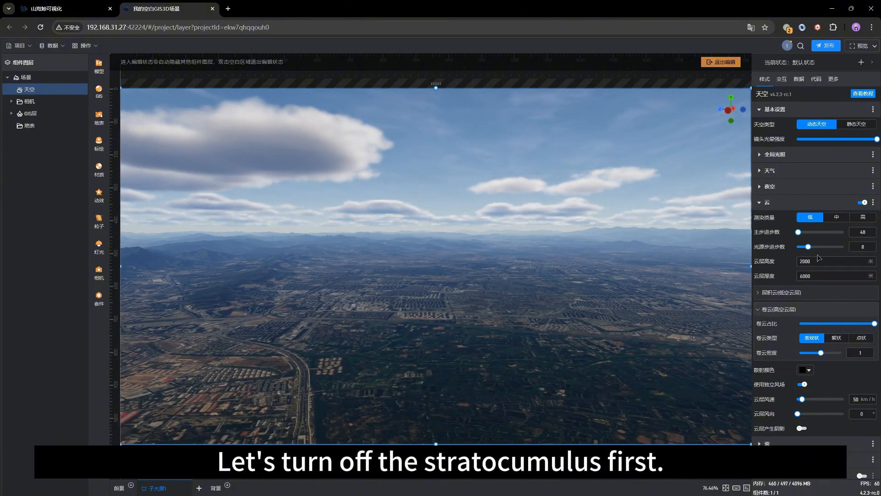
left_click(788, 293)
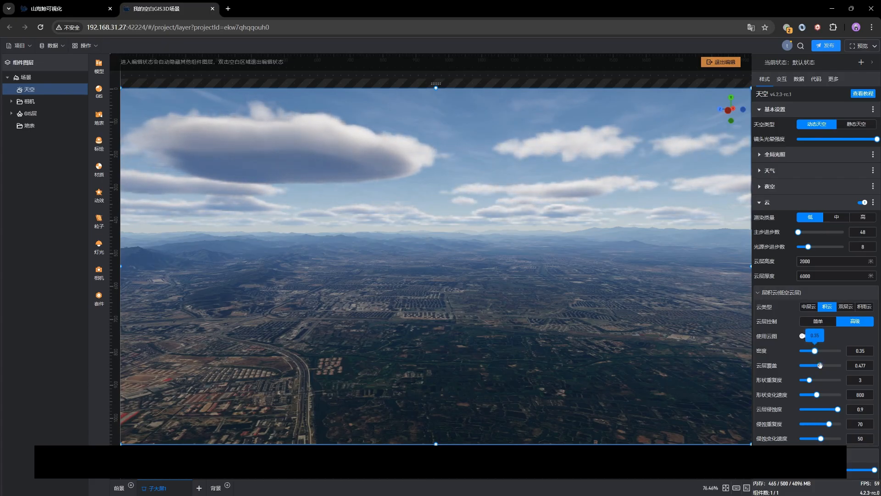
mouse_move(821, 365)
left_click_drag(820, 365, 785, 367)
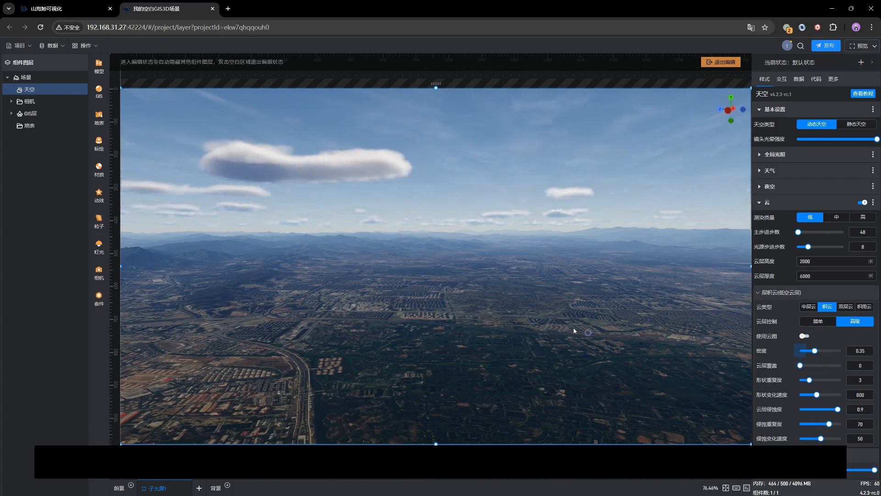
left_click_drag(574, 328, 555, 329)
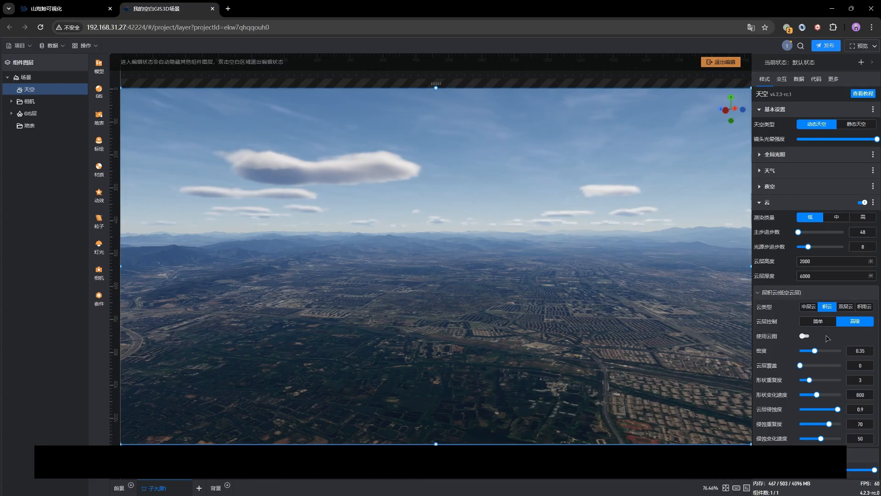
Step: Switch the low-altitude clouds to the 中层云 type with simple control (简单), and lower the cloud proportion (云层占比) to its minimum
left_click(808, 307)
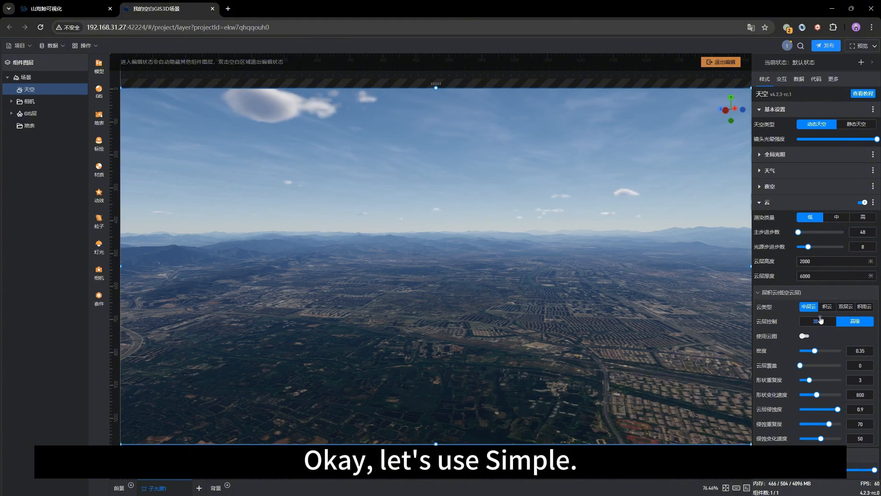
left_click(820, 322)
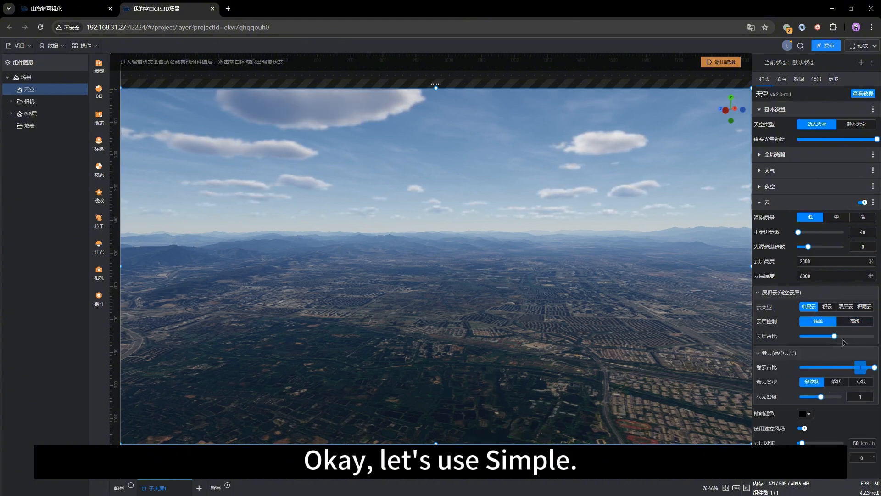
left_click_drag(835, 336, 696, 334)
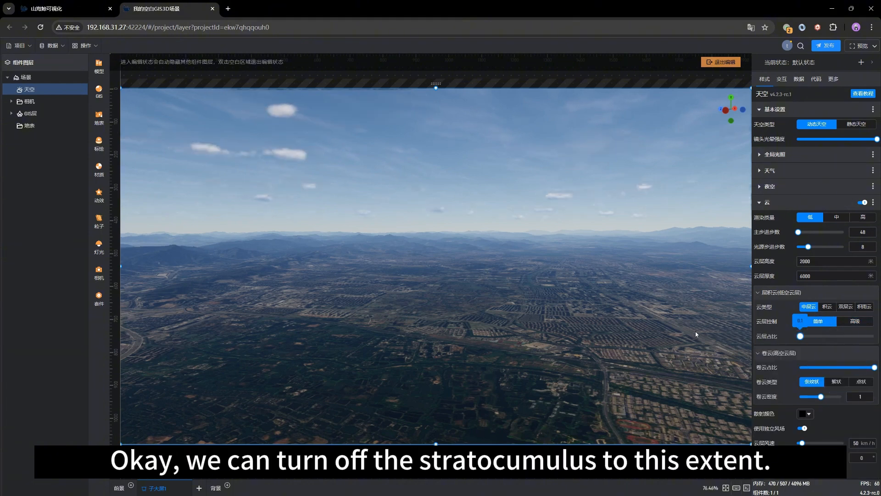
left_click_drag(604, 309, 561, 299)
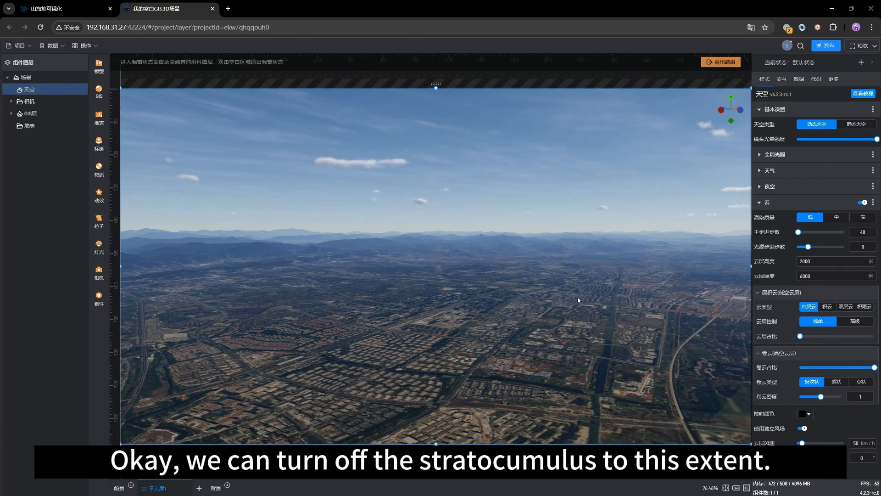
right_click_drag(578, 297, 517, 335)
right_click_drag(417, 340, 471, 322)
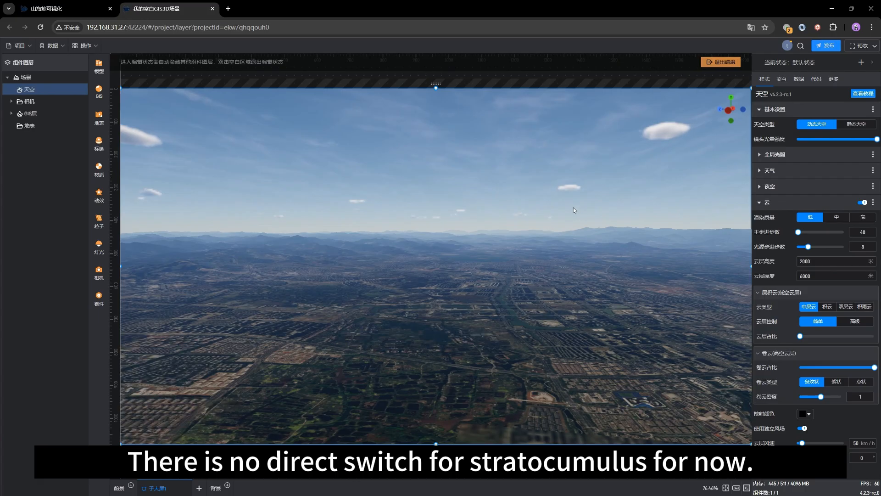
Step: Set the cirrus density (卷云密度) to 2 and examine the striped cirrus clouds
left_click(790, 294)
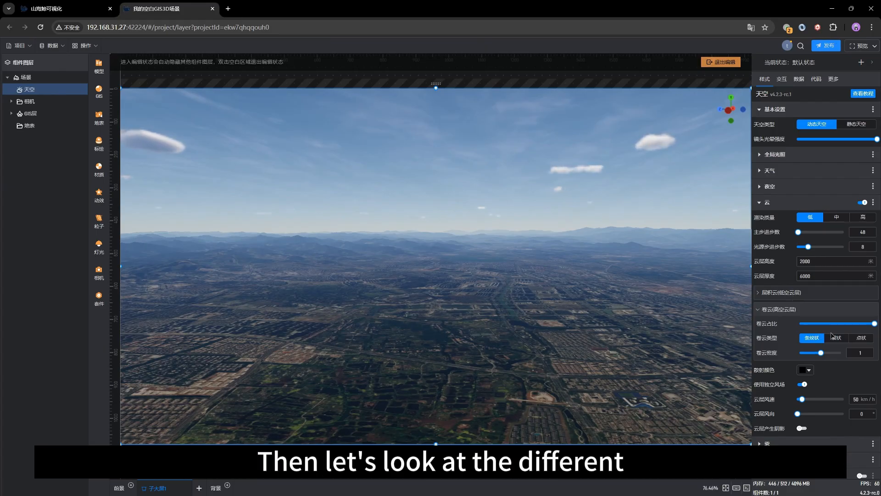
left_click_drag(439, 321, 446, 311)
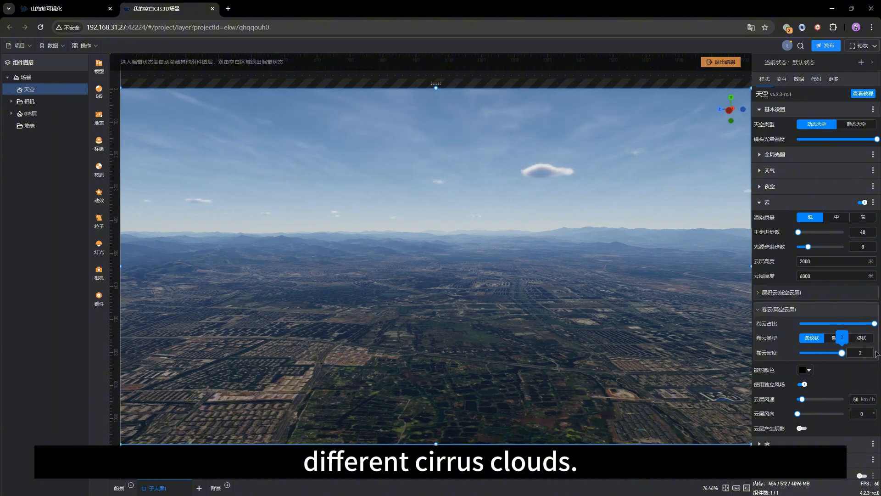
left_click_drag(465, 326, 461, 295)
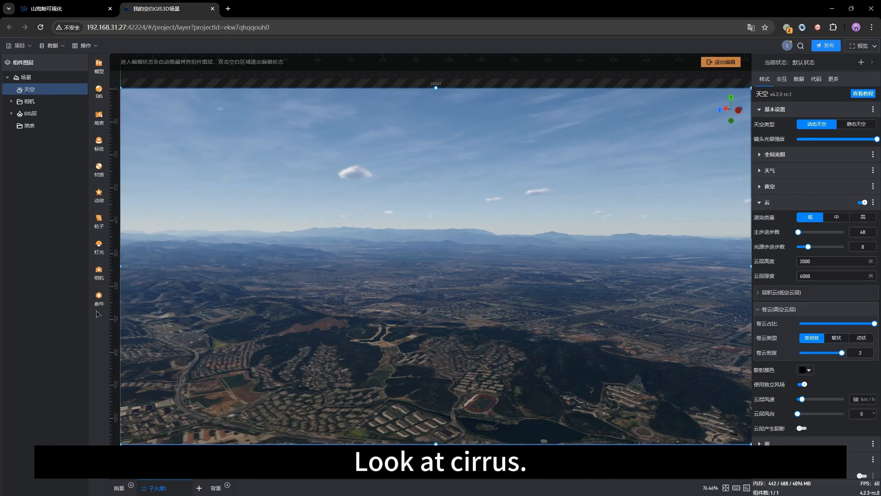
Step: Add a roaming camera (漫游相机) to the scene, switch the view to it, and look up at the sky
left_click(100, 276)
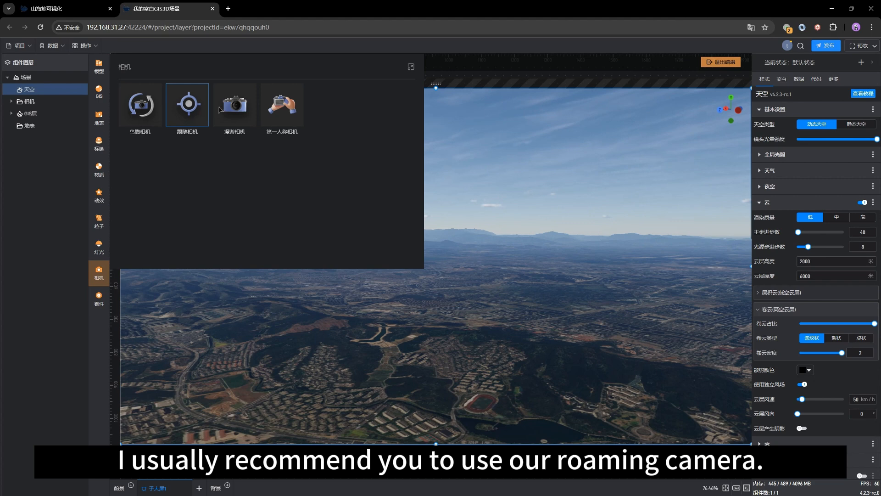
left_click(233, 109)
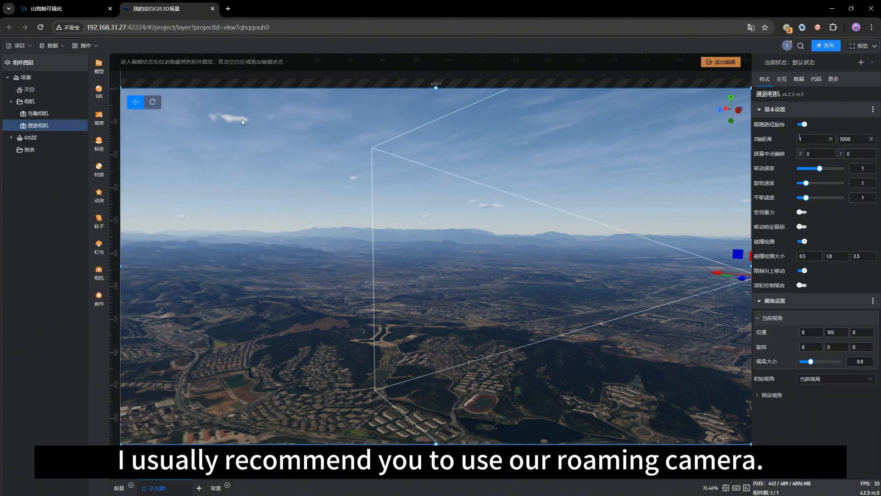
double_click(33, 125)
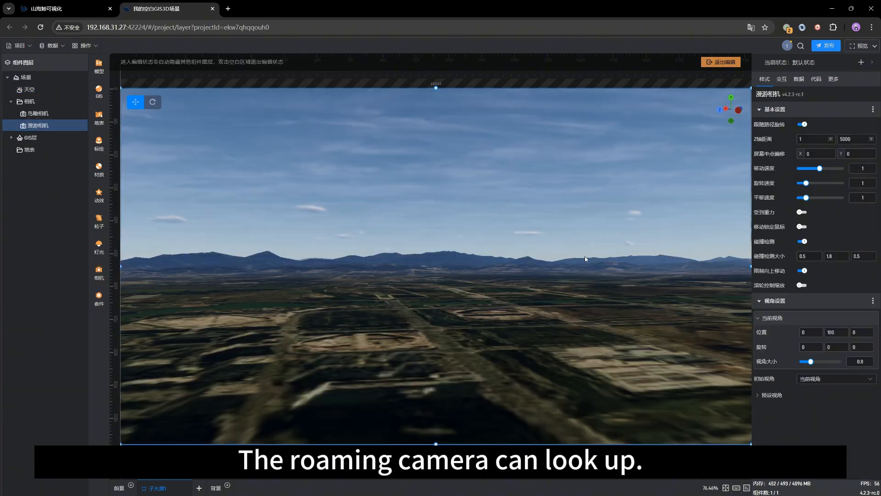
left_click_drag(471, 256, 582, 250)
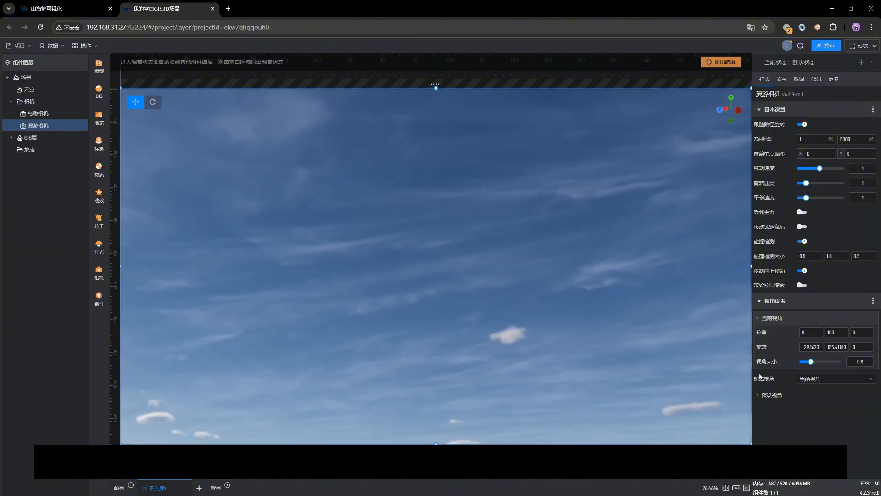
Step: Switch the sky's cirrus type (卷云类型) to 絮状 and examine the flocculent clouds from several angles
left_click(17, 92)
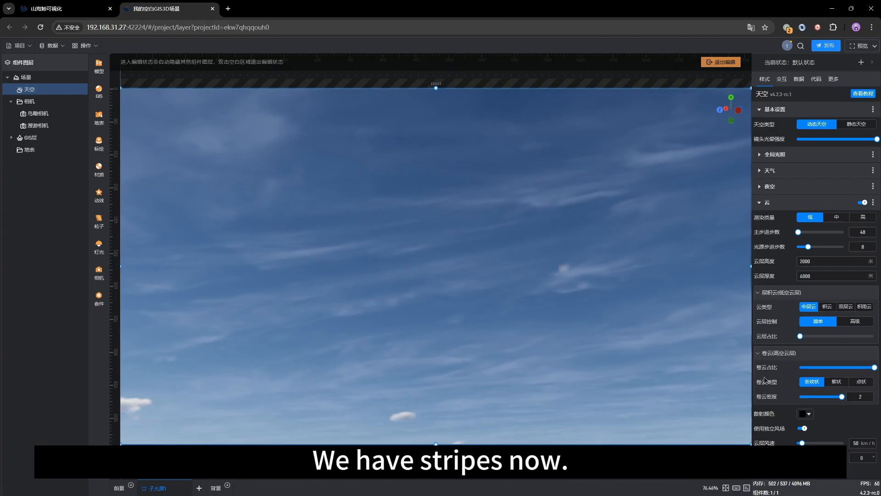
left_click_drag(397, 359, 422, 361)
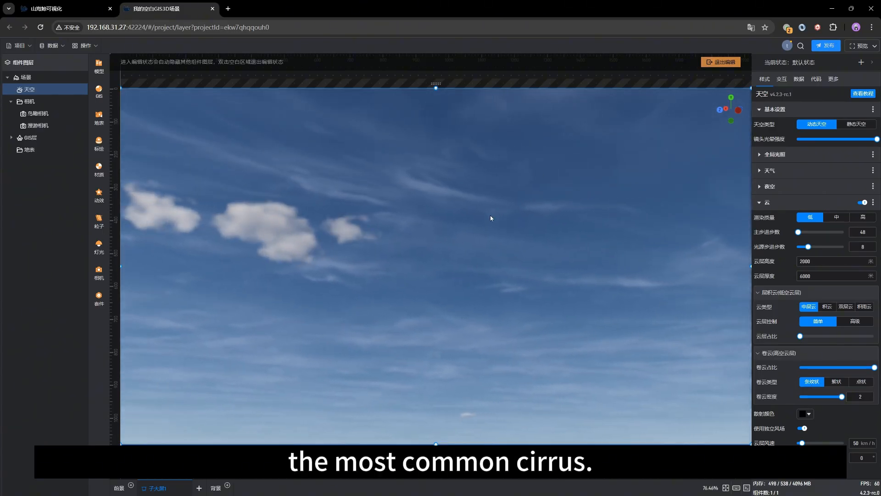
left_click(836, 381)
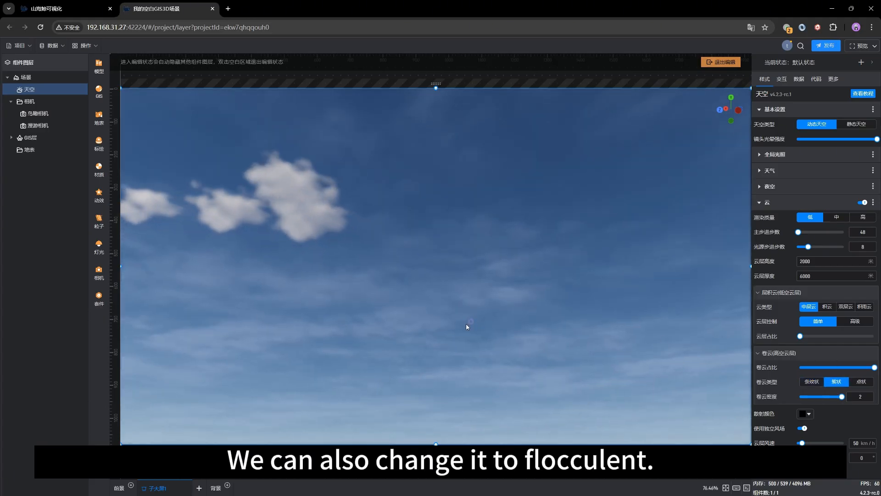
left_click_drag(465, 325, 346, 332)
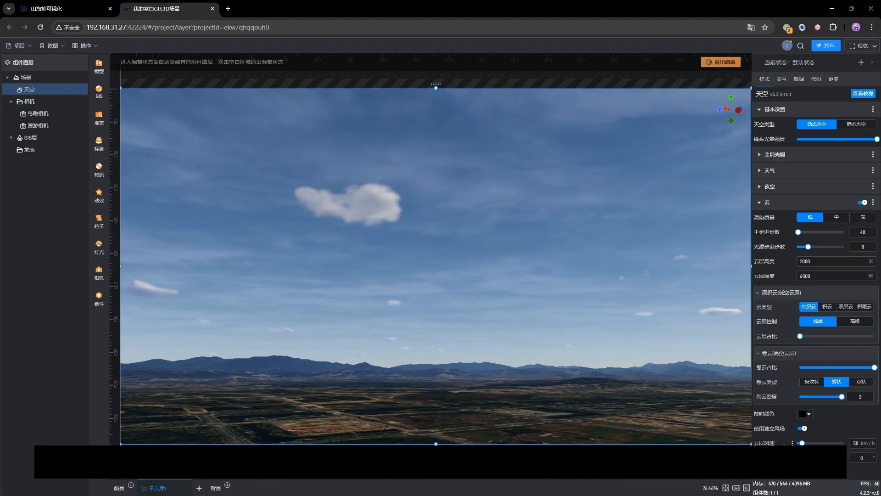
left_click_drag(376, 296, 419, 258)
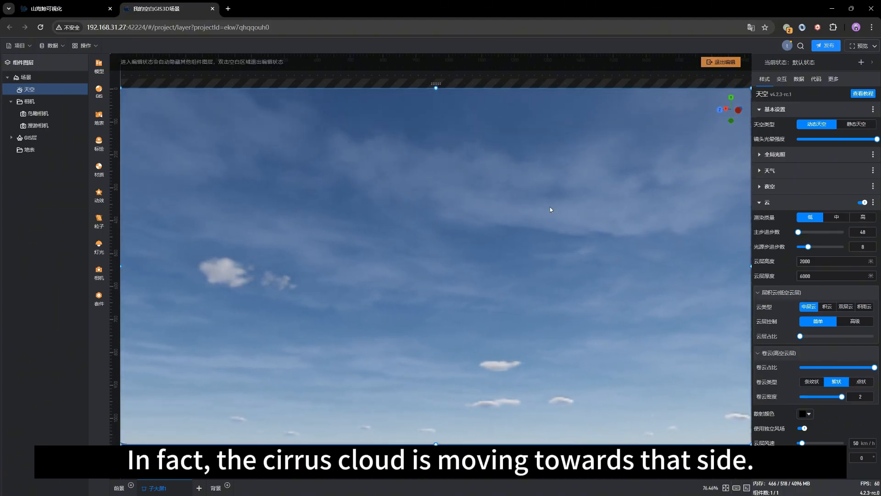
left_click_drag(324, 351, 363, 374)
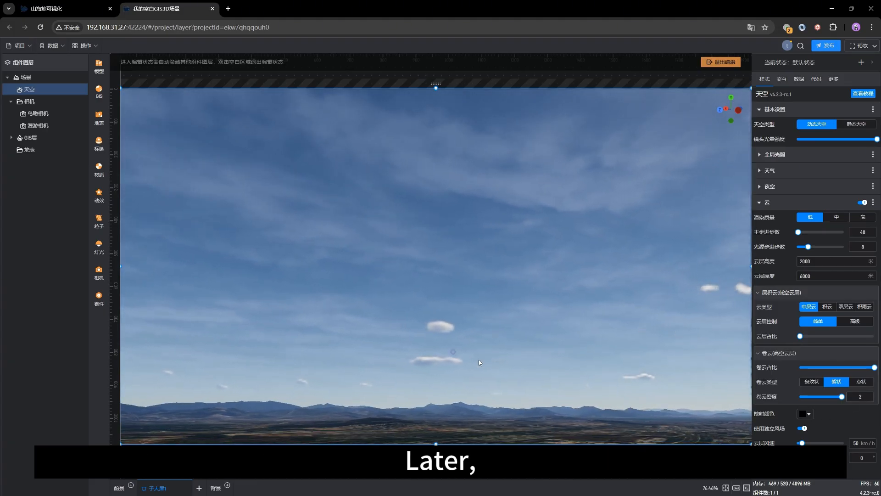
left_click_drag(479, 360, 481, 361)
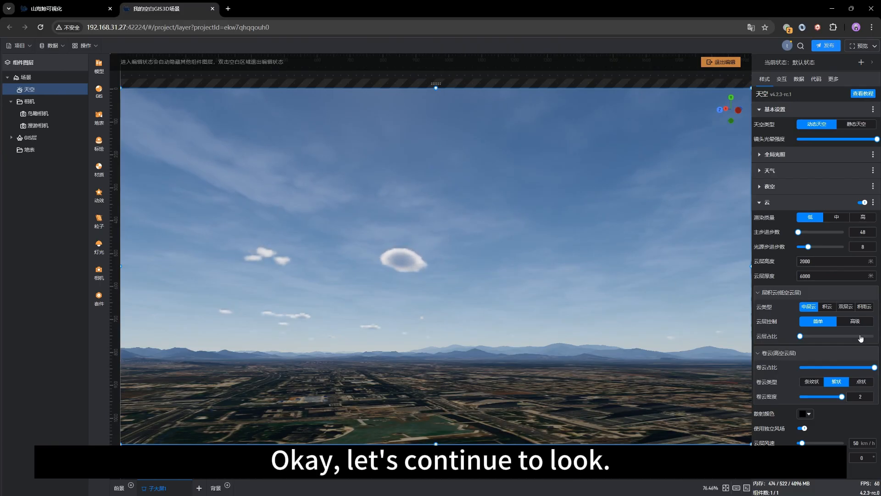
Step: Change the cirrus type to 点状, lower the cirrus density (卷云密度) to 1.134 and examine the sky
left_click(861, 382)
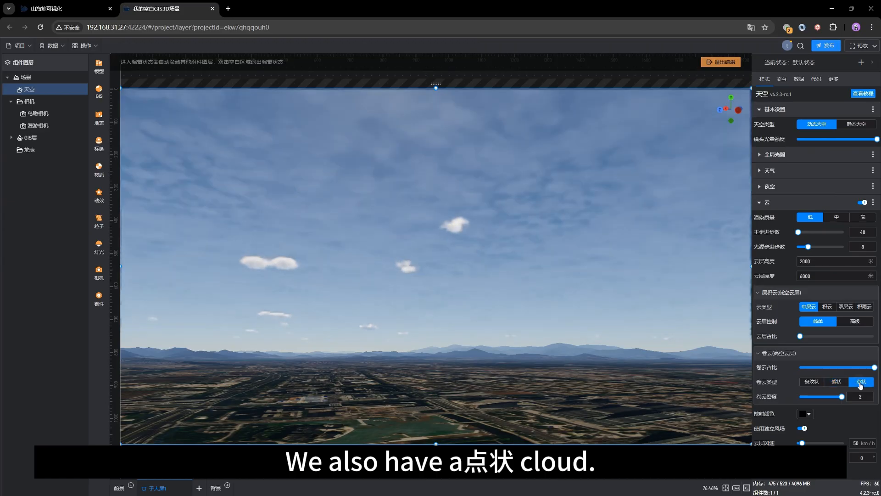
left_click_drag(419, 359, 507, 319)
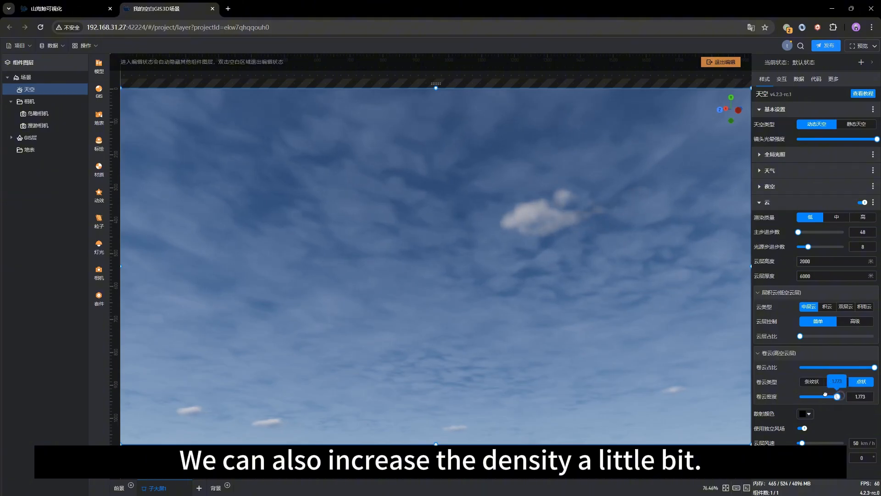
left_click_drag(838, 397, 823, 396)
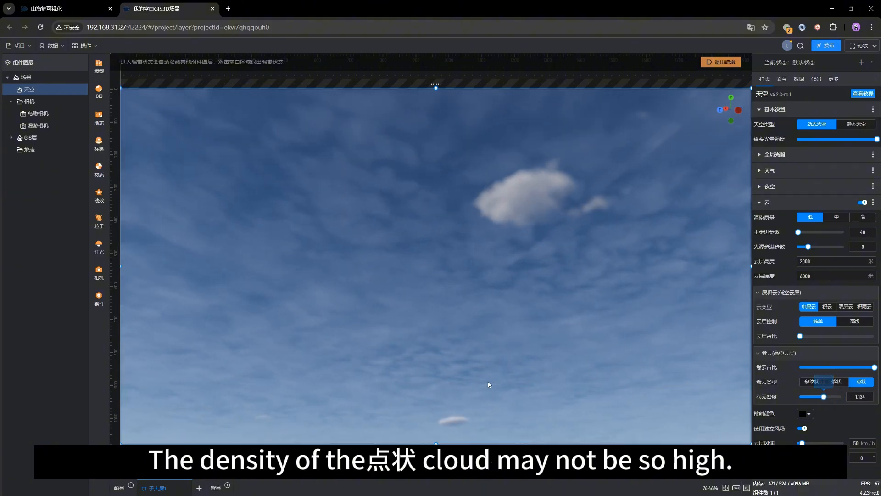
mouse_move(488, 381)
left_mouse_down()
mouse_move(474, 386)
mouse_move(472, 374)
mouse_move(479, 389)
left_mouse_up()
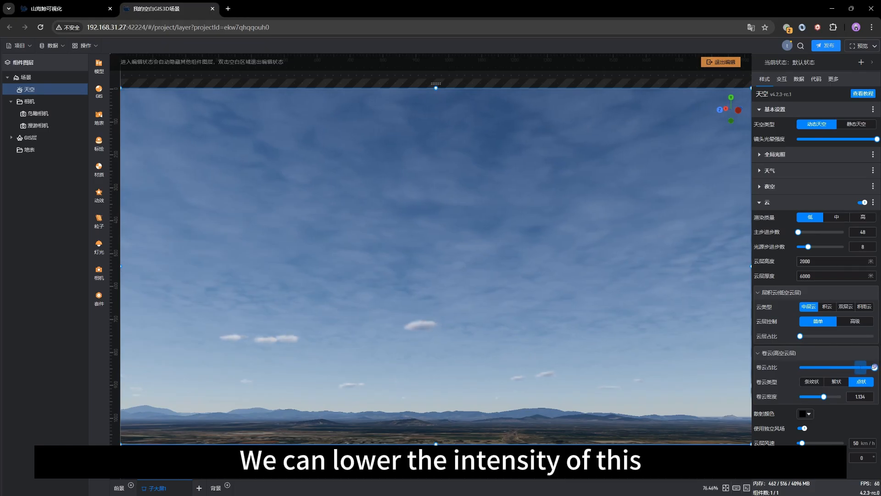
Step: Lower the cirrus proportion (卷云占比) to roughly four fifths of its range and look over the dotted cirrus
left_click_drag(875, 367, 863, 367)
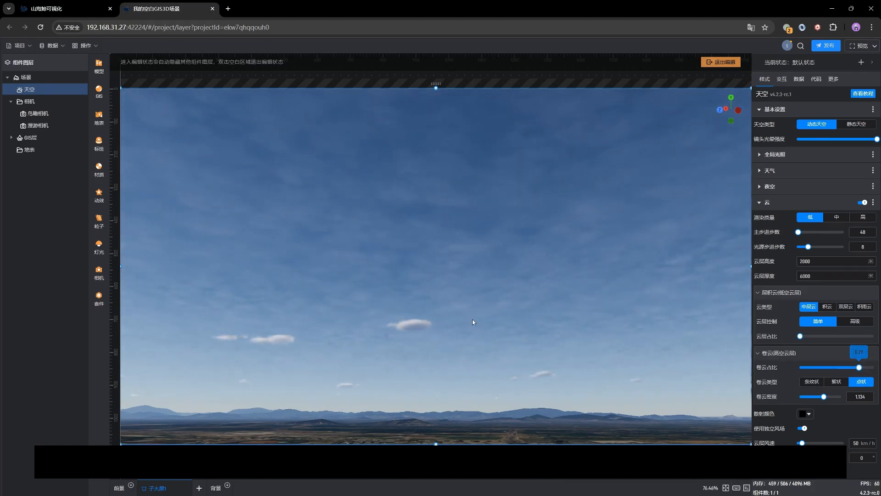
left_click_drag(516, 356, 524, 337)
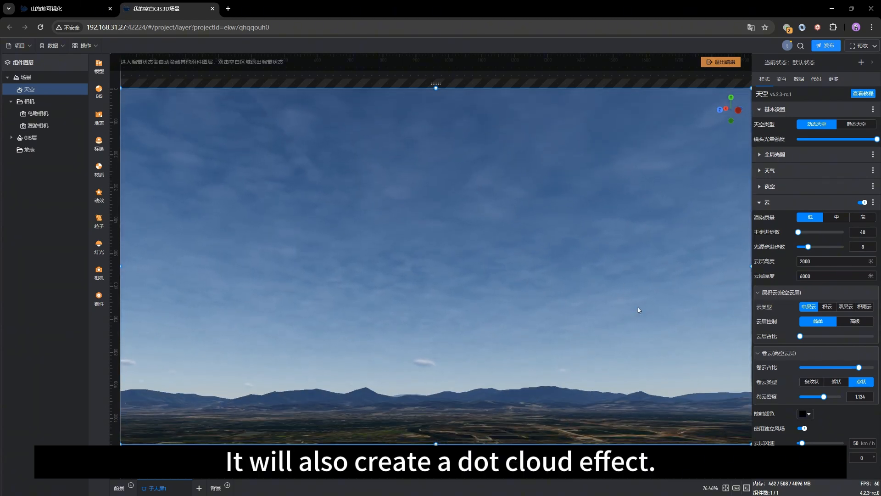
left_click_drag(414, 346, 457, 348)
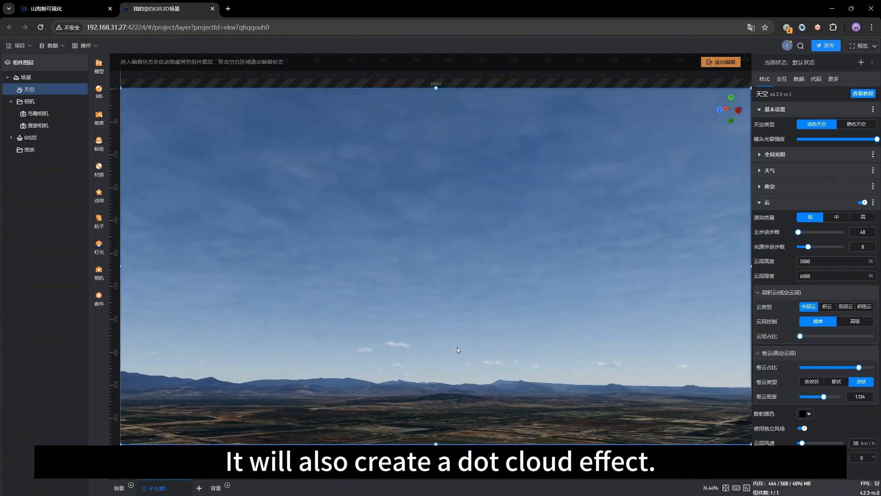
left_click_drag(378, 338, 428, 332)
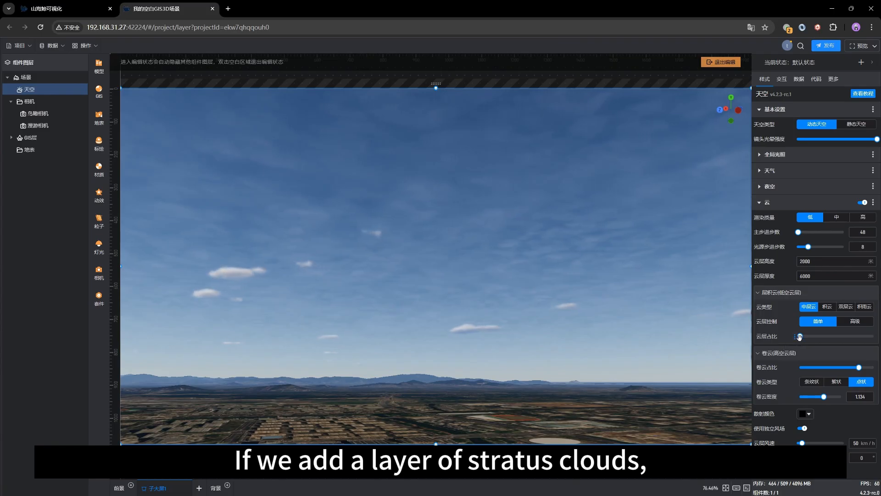
Step: Raise the low-altitude cloud proportion (云层占比) to about two thirds of its range and view the combined cloud layers
left_click_drag(814, 337, 848, 336)
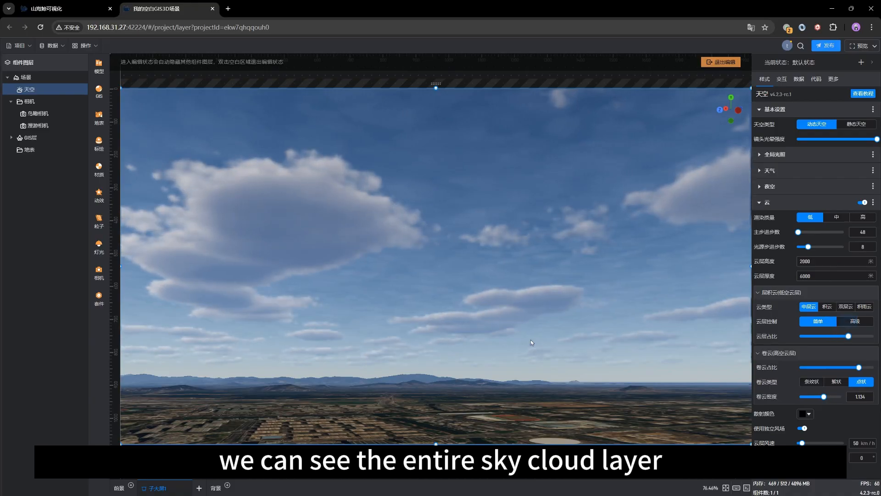
left_click_drag(530, 340, 489, 342)
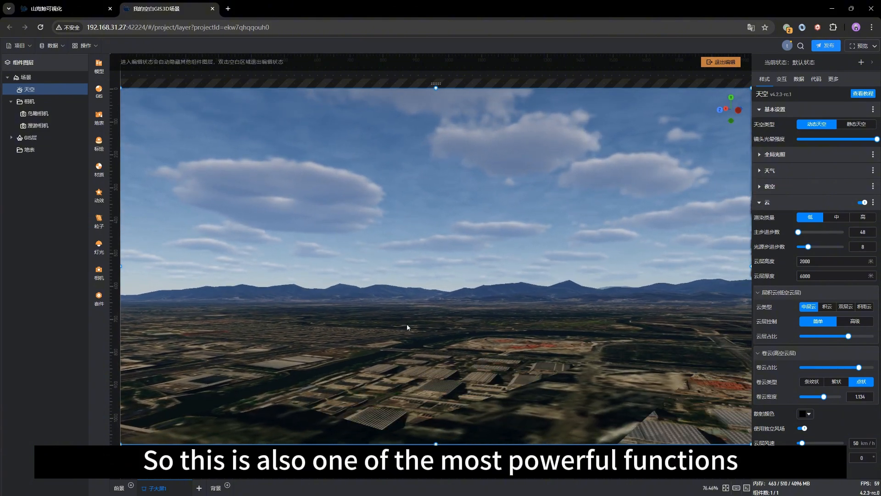
left_click_drag(406, 324, 499, 321)
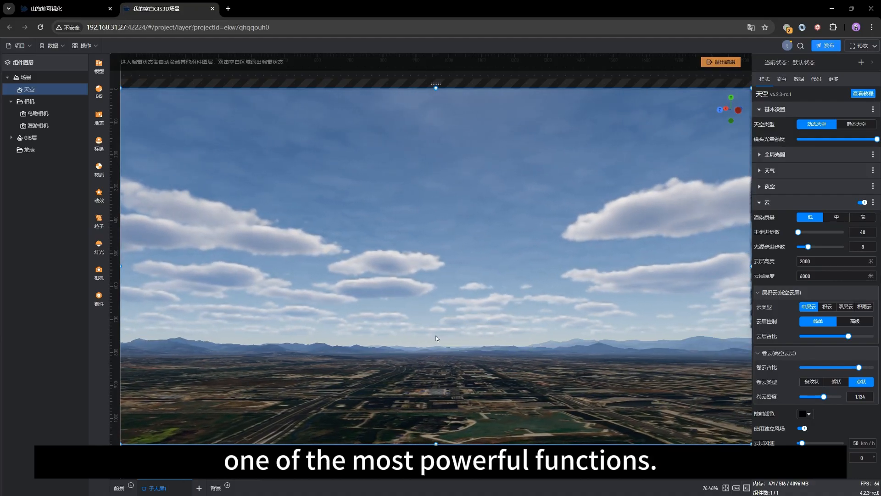
mouse_move(439, 340)
left_mouse_down()
mouse_move(456, 339)
mouse_move(442, 325)
left_mouse_up()
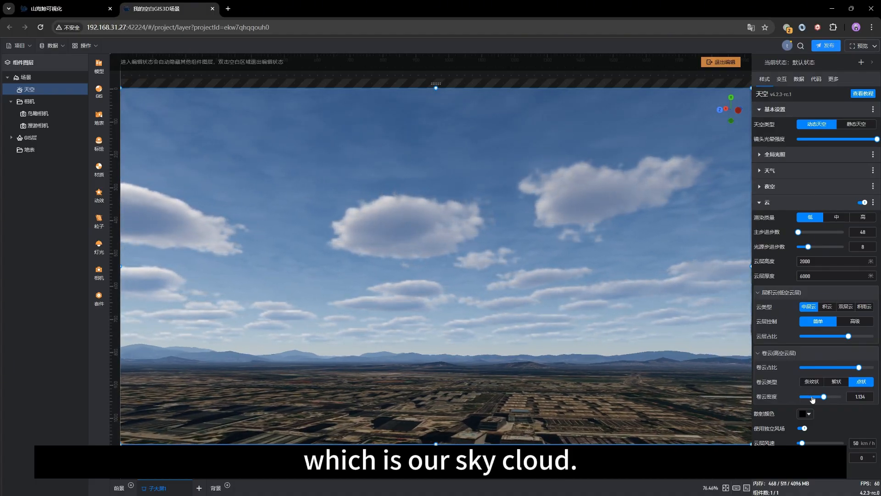
Step: Collapse the low-altitude (层积云) and high-altitude (卷云) cloud parameter groups and view the clouds together with the ground
left_click(790, 353)
left_click(770, 293)
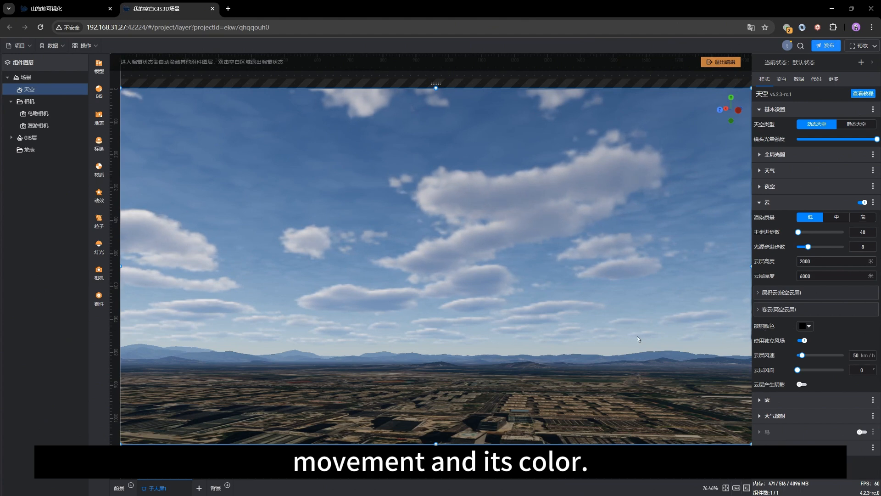
left_click_drag(603, 340, 597, 349)
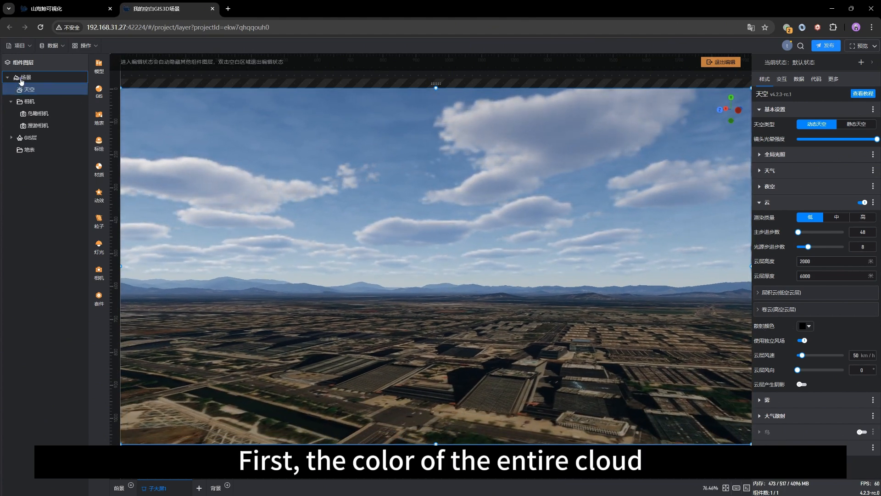
Step: Open the 场景 settings, face the clouds near the horizon, and advance the time of day (一天时间) to 17.38
left_click(598, 188)
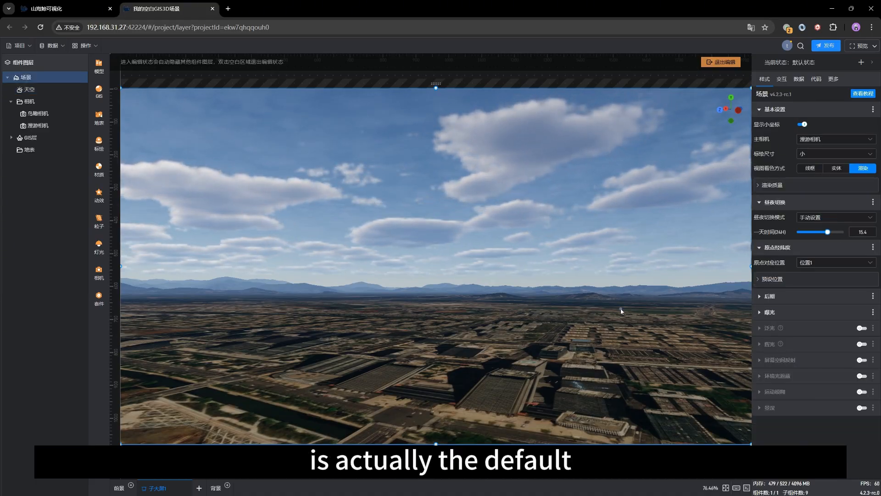
left_click_drag(621, 311, 594, 308)
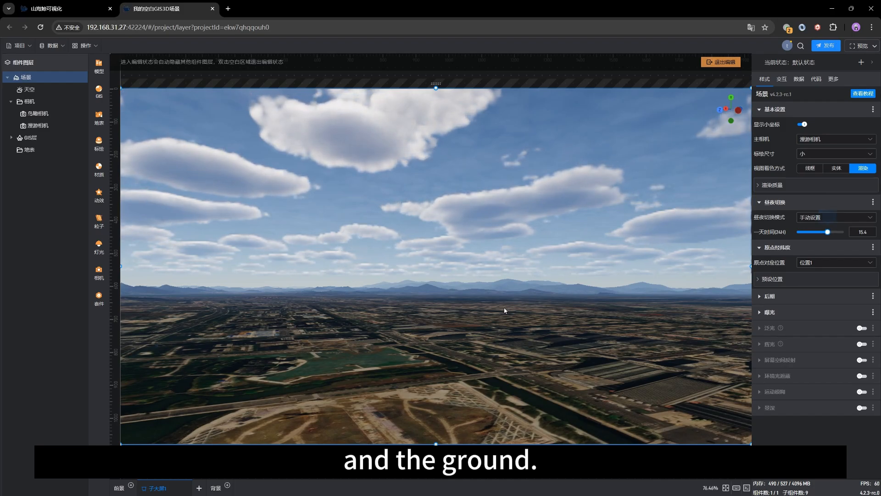
left_click_drag(503, 307, 484, 306)
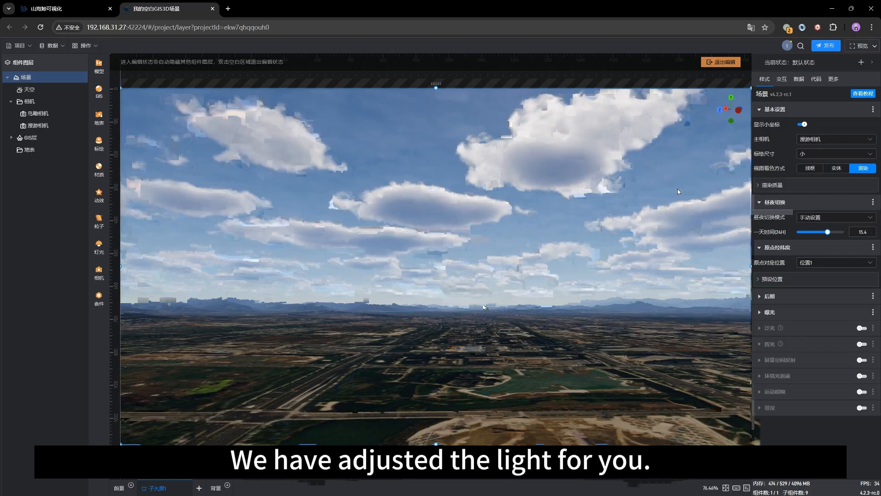
left_click(832, 233)
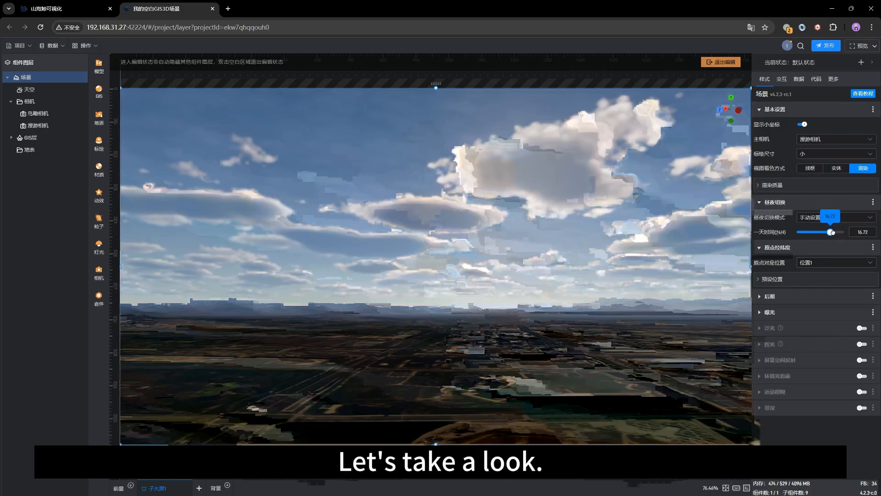
left_click_drag(831, 232, 831, 233)
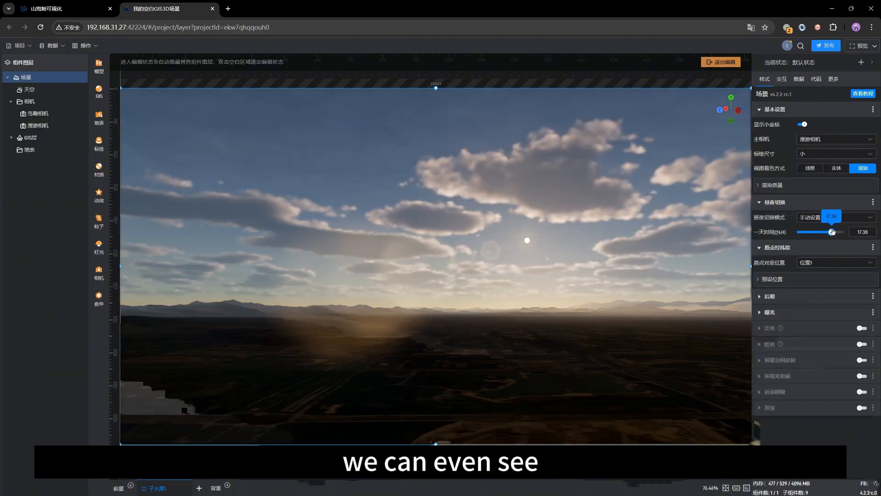
Step: Advance the scene's time of day in small increments to 17.93 for a burning-cloud sunset
left_click(863, 232)
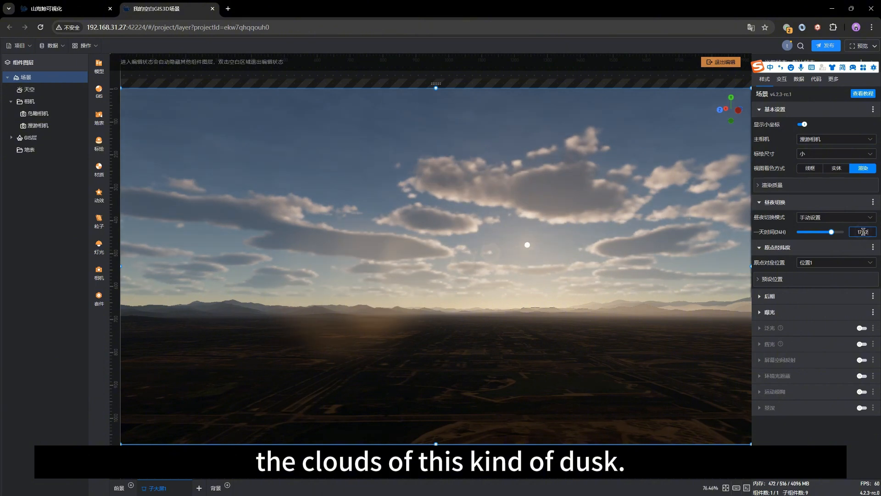
key("Up")
key("Up")
key("Up")
key("Up")
key("Up")
key("Up")
key("Up")
key("Up")
key("Up")
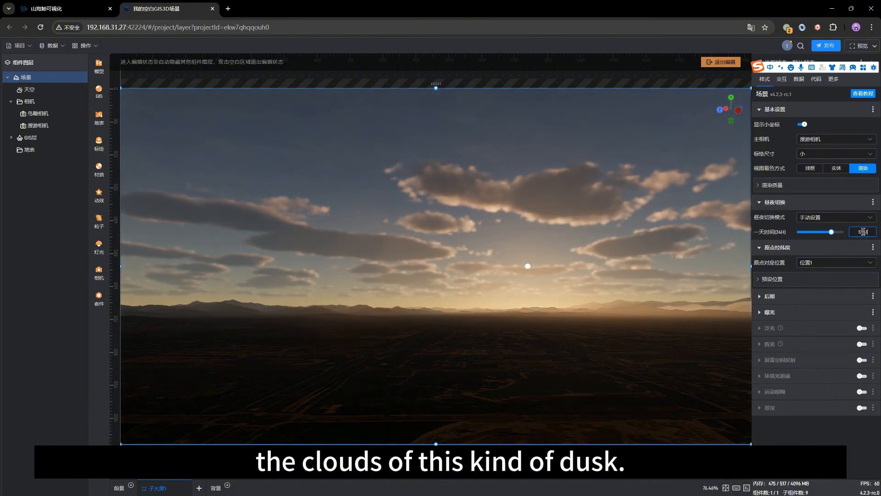
key("Up")
key("Up")
key("Up")
key("Up")
key("Up")
key("Up")
key("Up")
key("Up")
key("Up")
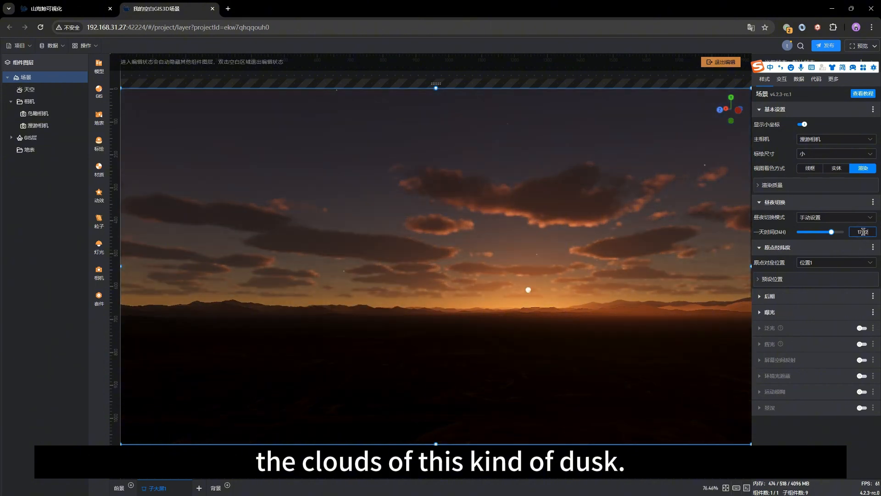
key("Up")
key("Up")
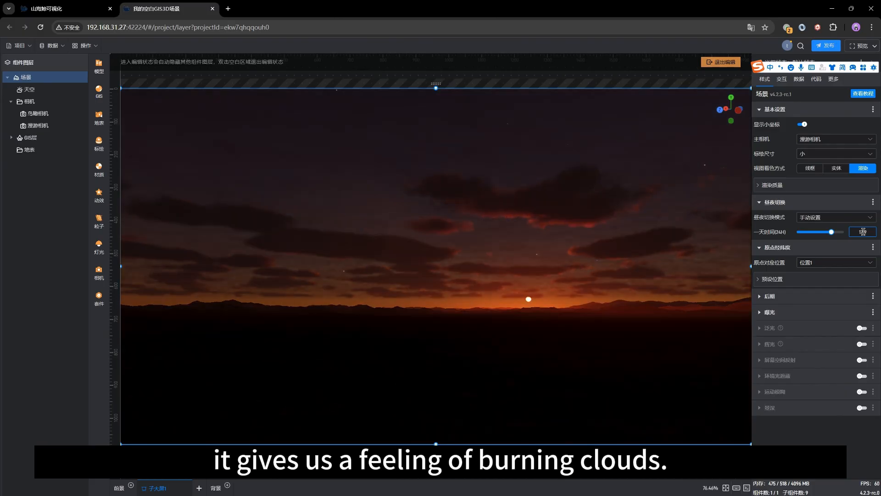
key("Up")
key("Up")
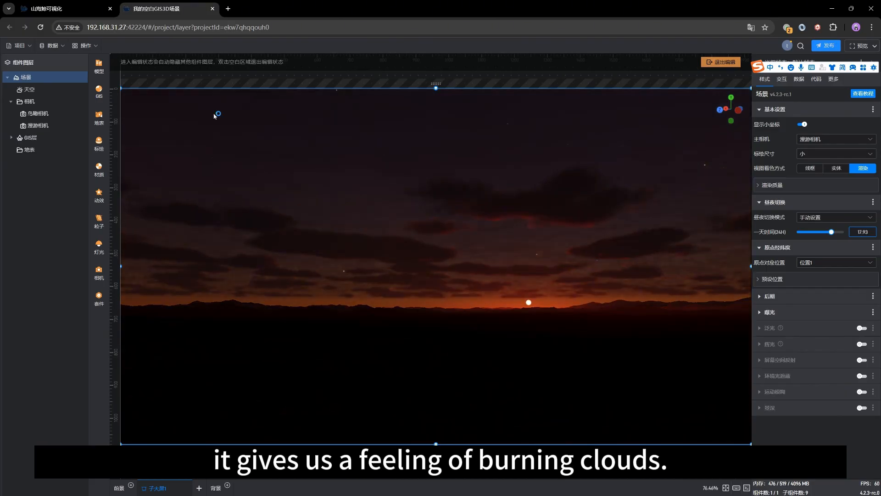
Step: Set the sky's cirrus type back to 条纹状 and its cirrus density to 2
left_click(28, 90)
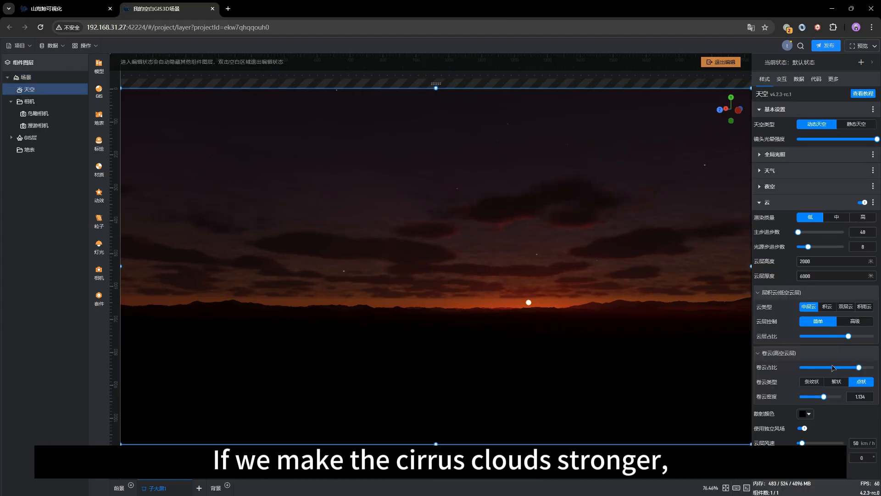
left_click(812, 382)
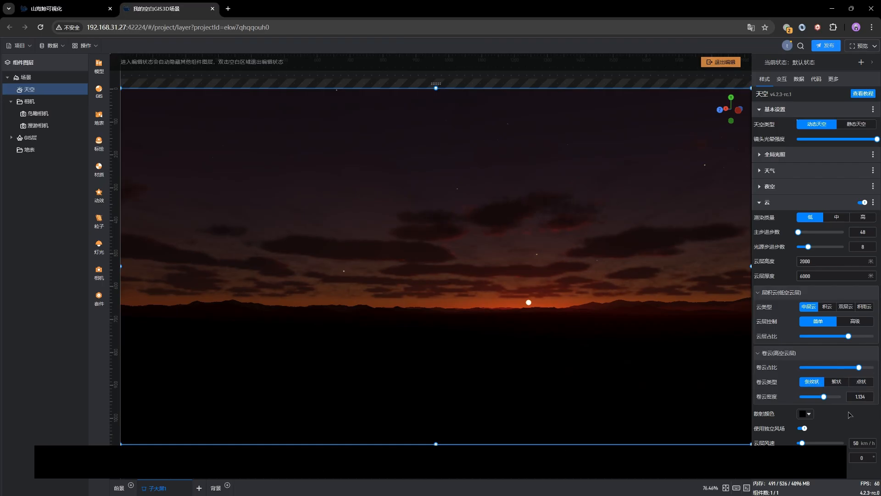
left_click_drag(843, 396, 878, 398)
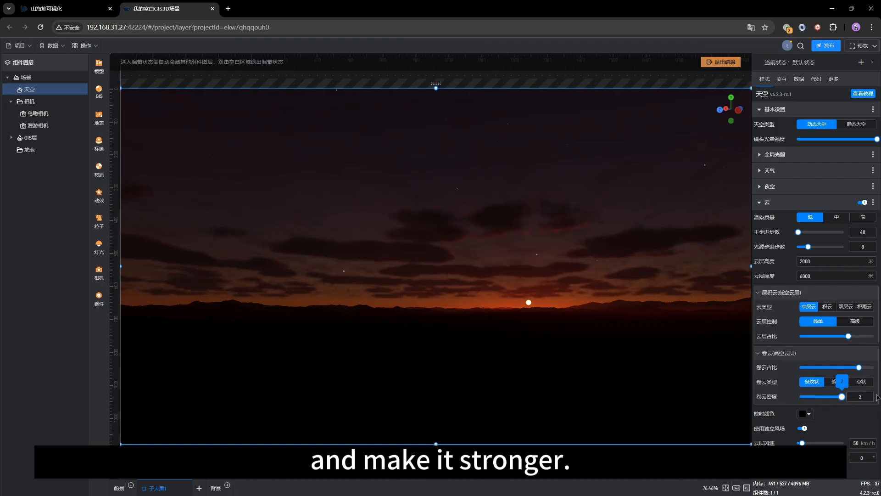
Step: Raise the sunlight intensity (太阳光强度) in the sky's global illumination settings to 10
left_click(39, 81)
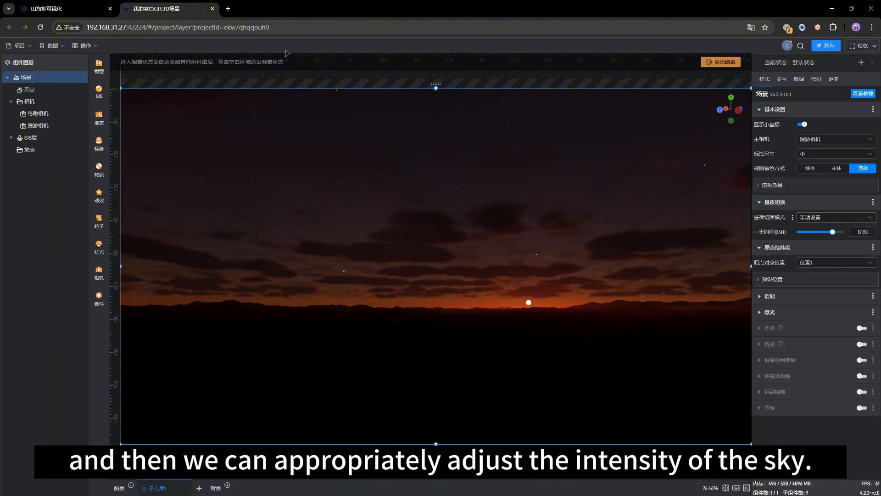
left_click(47, 88)
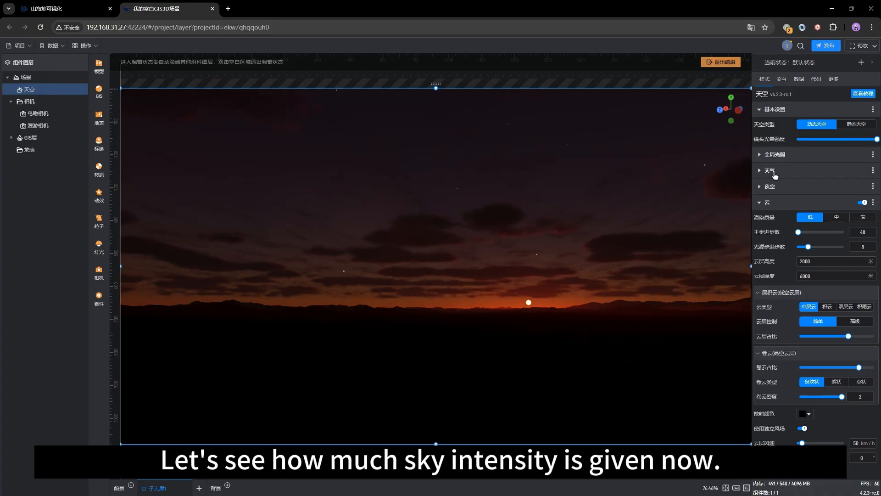
left_click(779, 155)
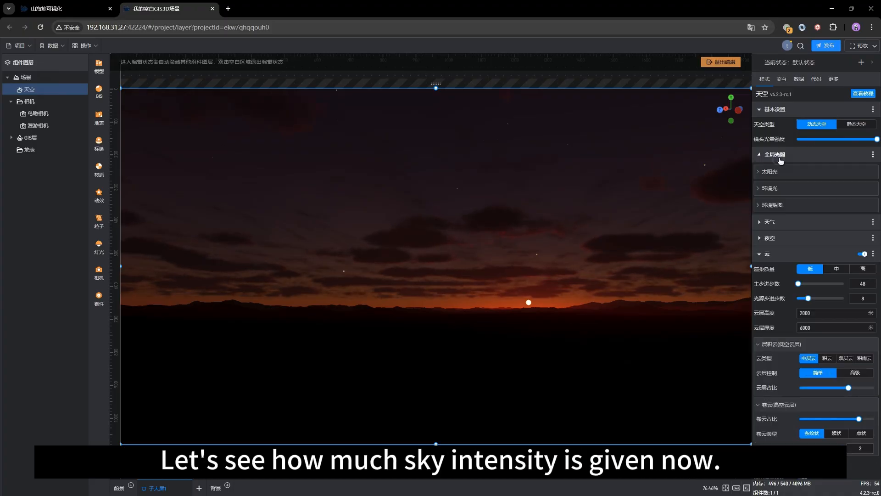
left_click(783, 172)
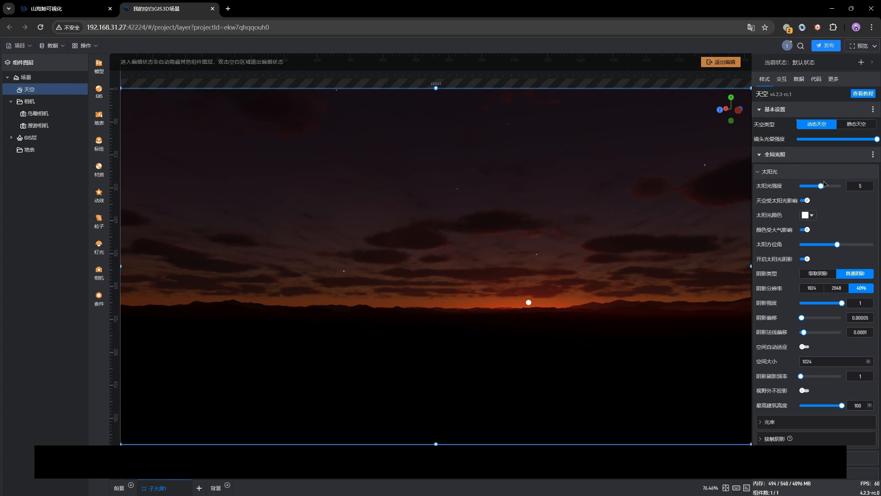
left_click_drag(822, 187, 873, 183)
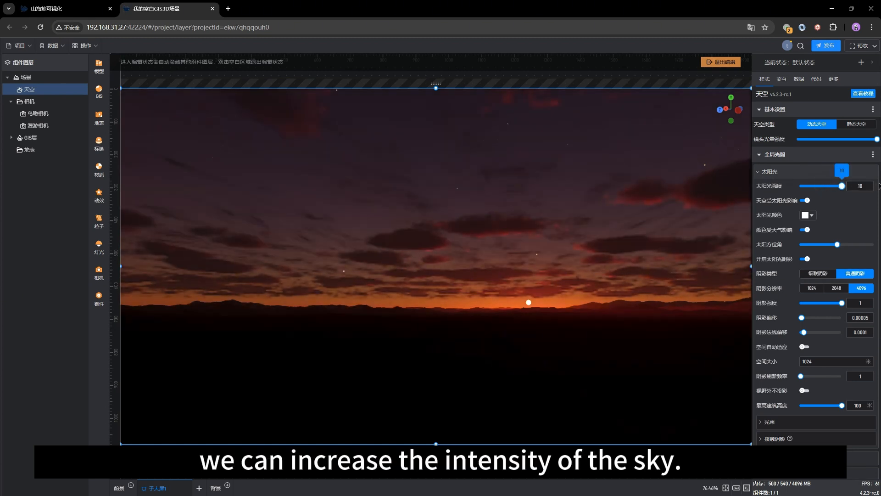
Step: Switch the low stratocumulus layer control to advanced (高级) and raise its cloud coverage (云层覆盖) to 0.598
left_click_drag(538, 327, 555, 327)
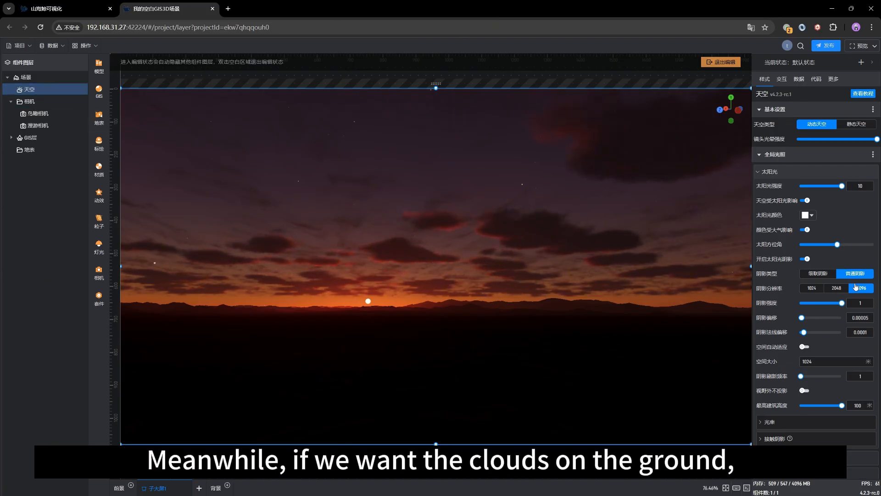
scroll(774, 352, "down", 2)
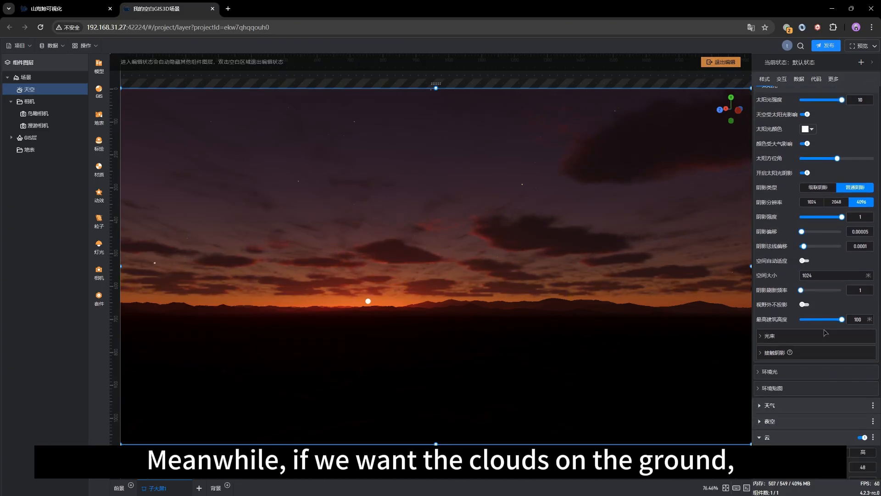
scroll(788, 377, "down", 1)
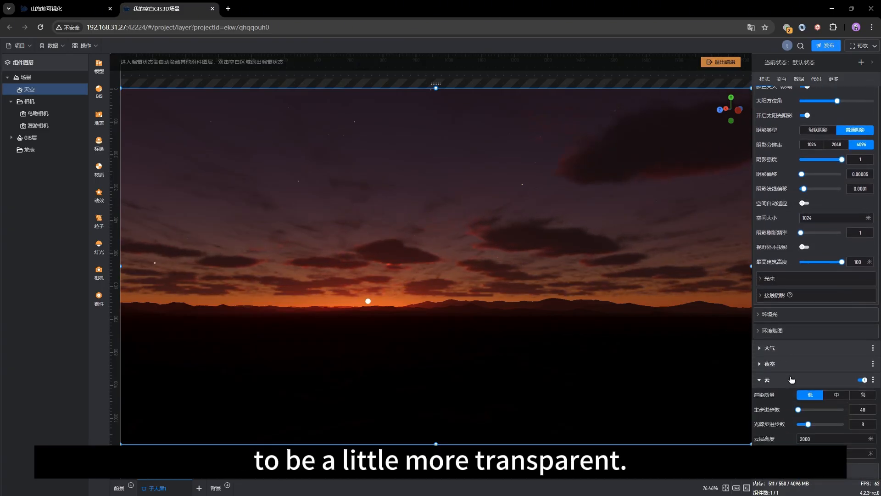
scroll(790, 407, "down", 2)
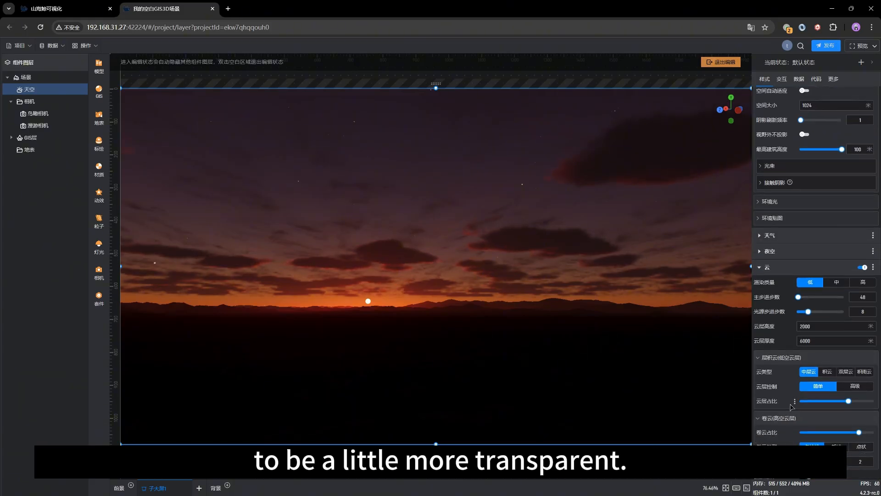
scroll(808, 402, "down", 1)
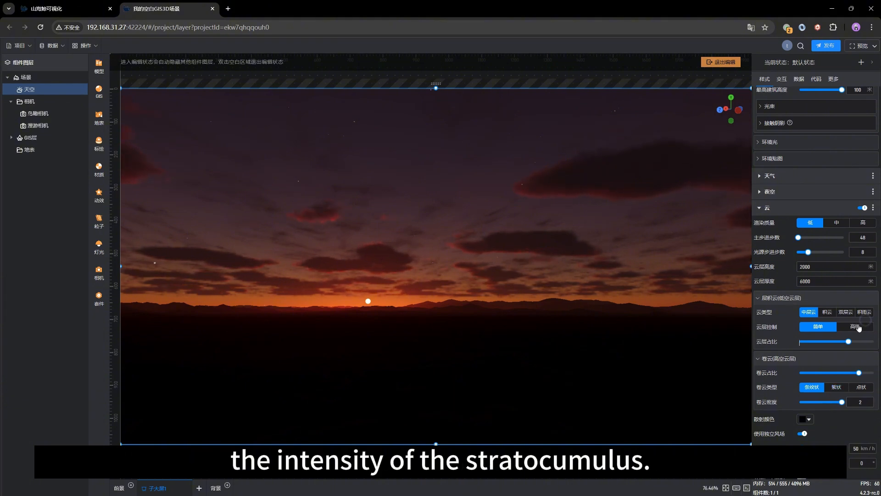
left_click(855, 326)
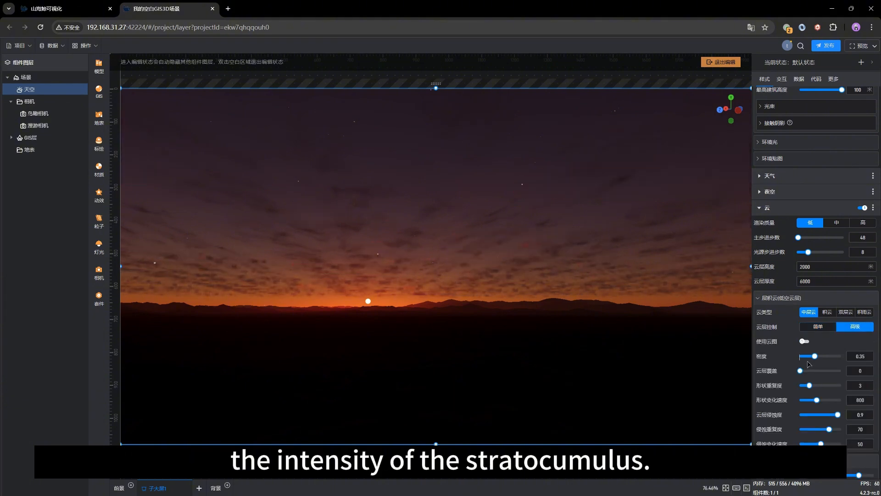
left_click_drag(800, 370, 826, 370)
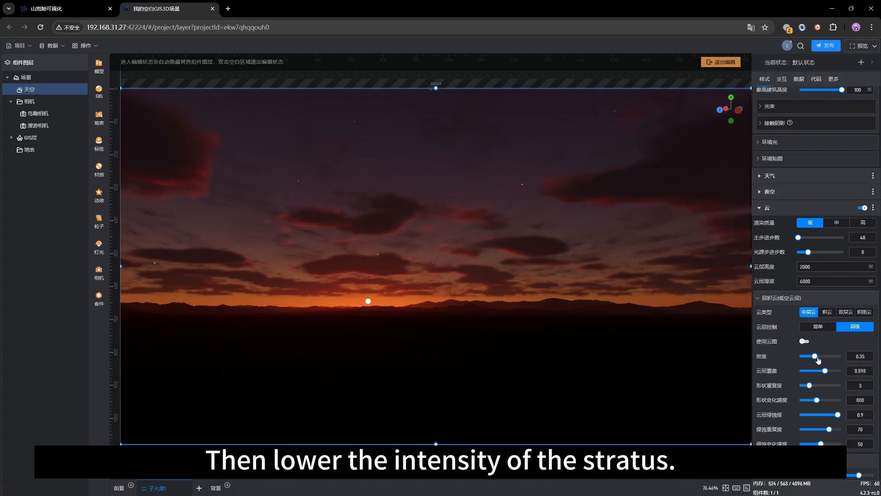
Step: Lower the low cloud layer's density (密度) to 0.206 and view the sunset sky from another angle
left_click_drag(815, 356, 809, 356)
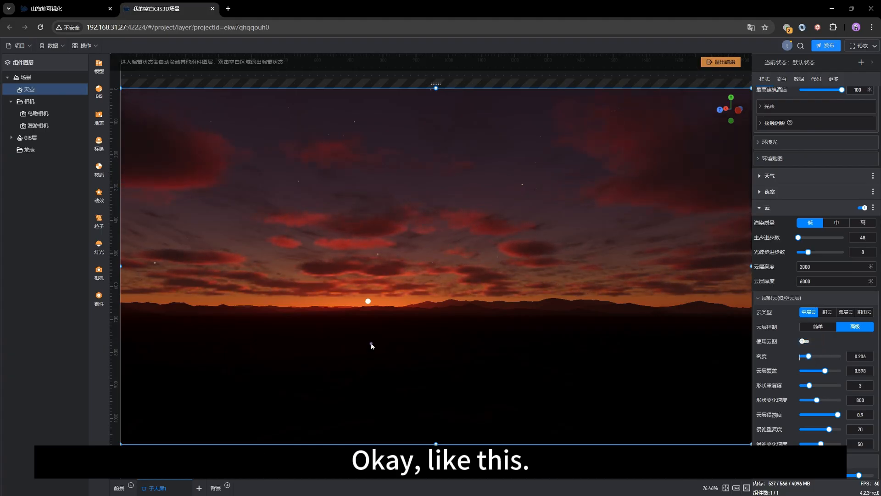
left_click_drag(371, 344, 410, 333)
left_click_drag(400, 368, 514, 381)
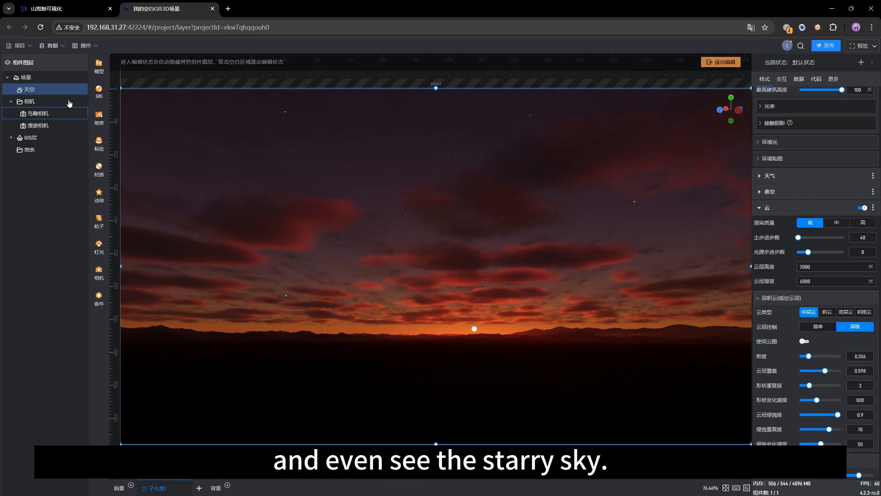
left_click(39, 78)
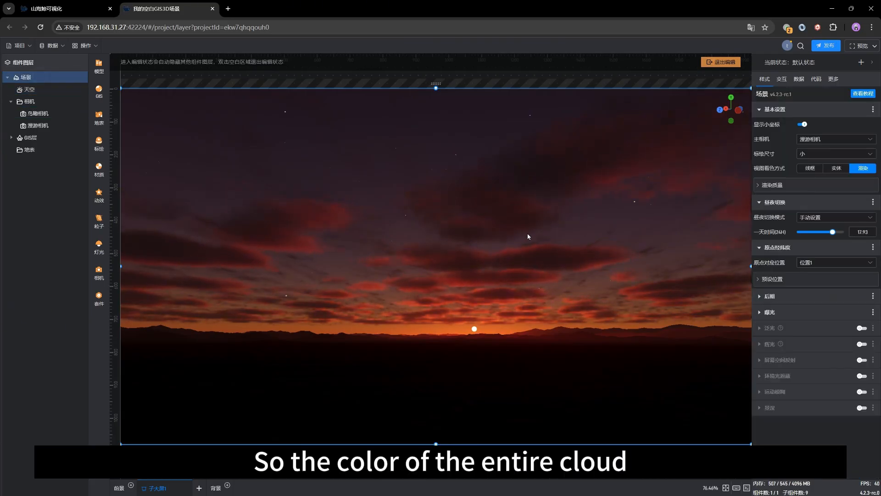
left_click(32, 91)
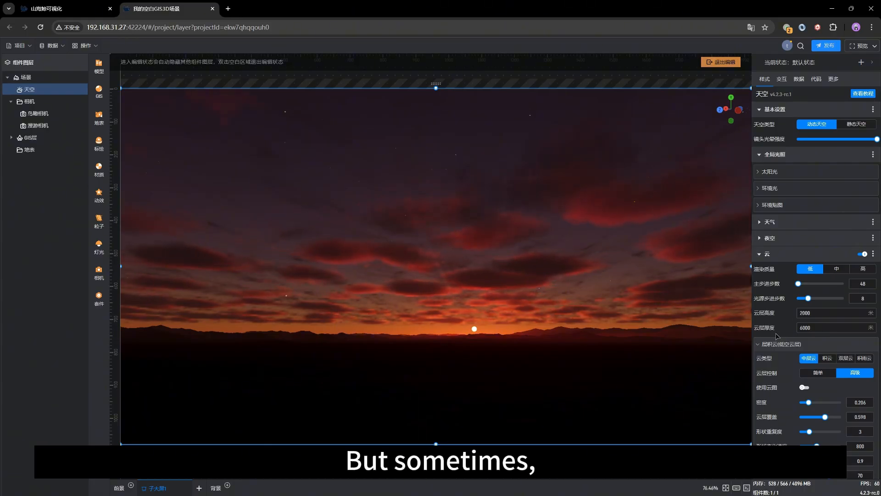
scroll(777, 336, "down", 2)
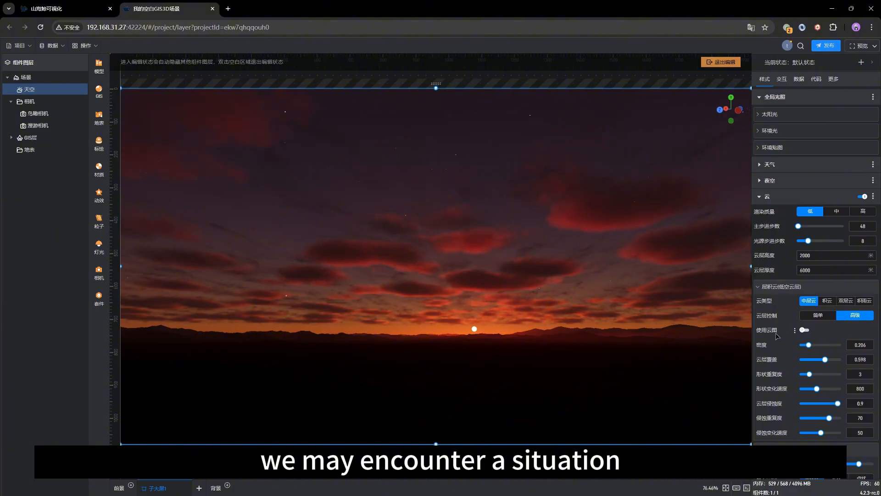
Step: Set the scene's time of day to 24 and examine the night clouds from several directions
left_click(404, 174)
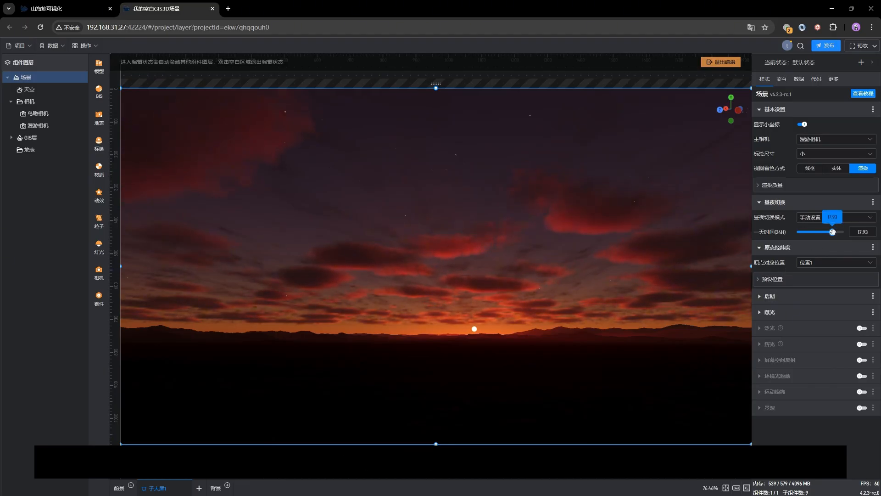
left_click_drag(832, 232, 843, 232)
left_click(863, 231)
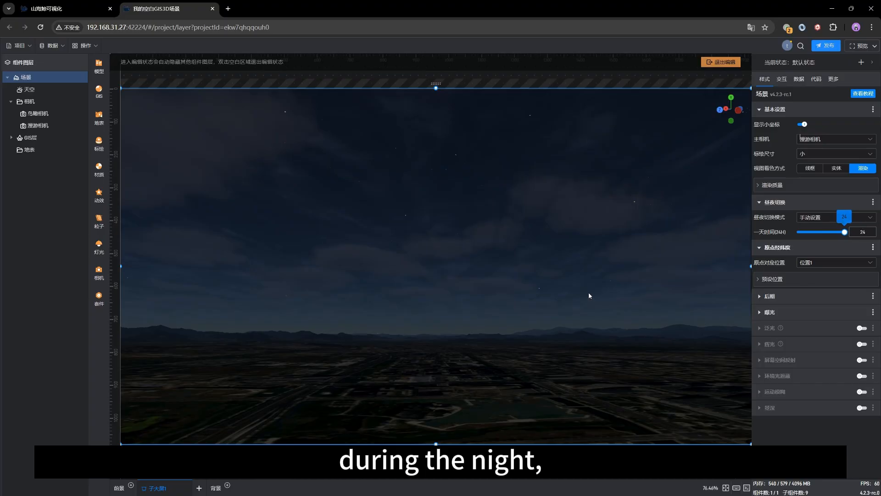
left_click_drag(521, 305, 505, 307)
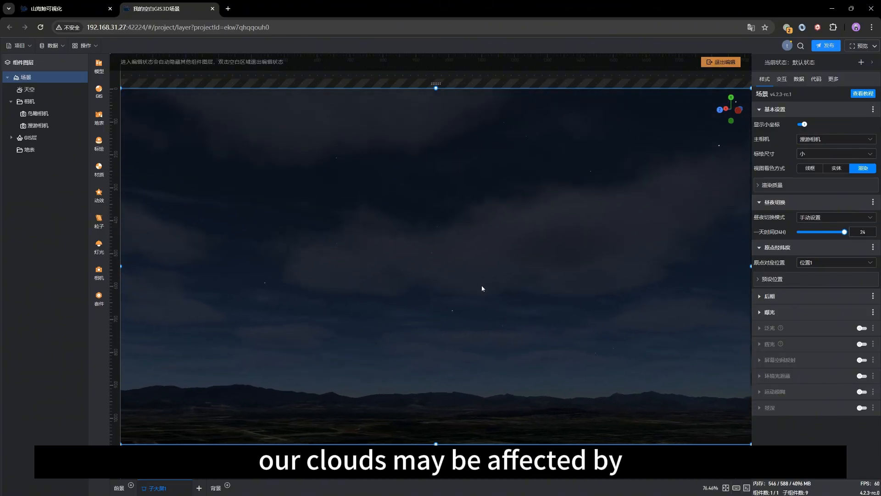
left_click_drag(451, 324, 516, 329)
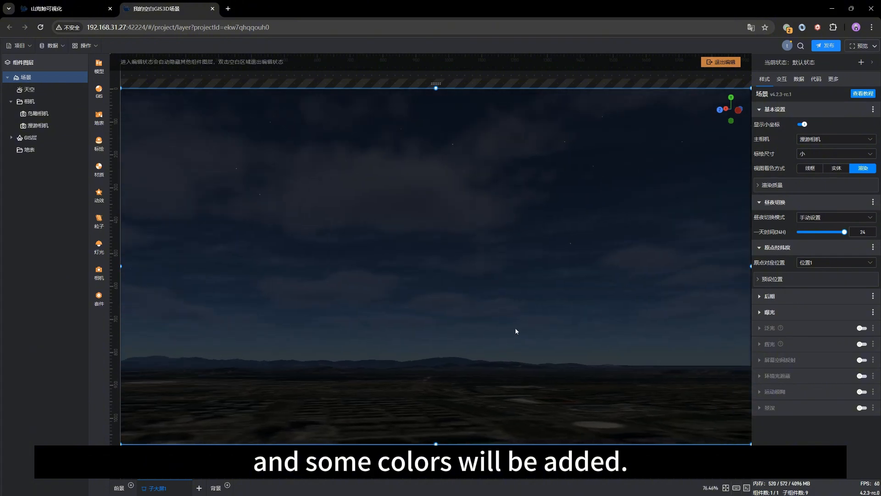
left_click_drag(435, 340, 455, 345)
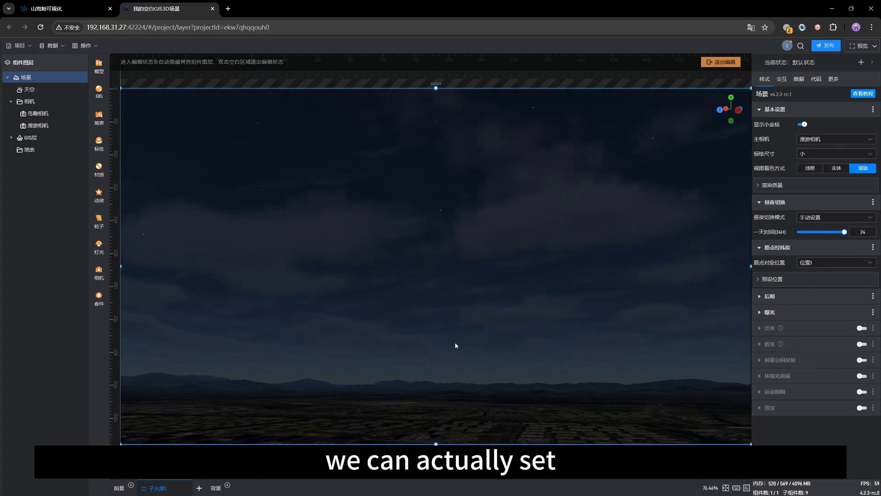
left_click_drag(510, 339, 355, 342)
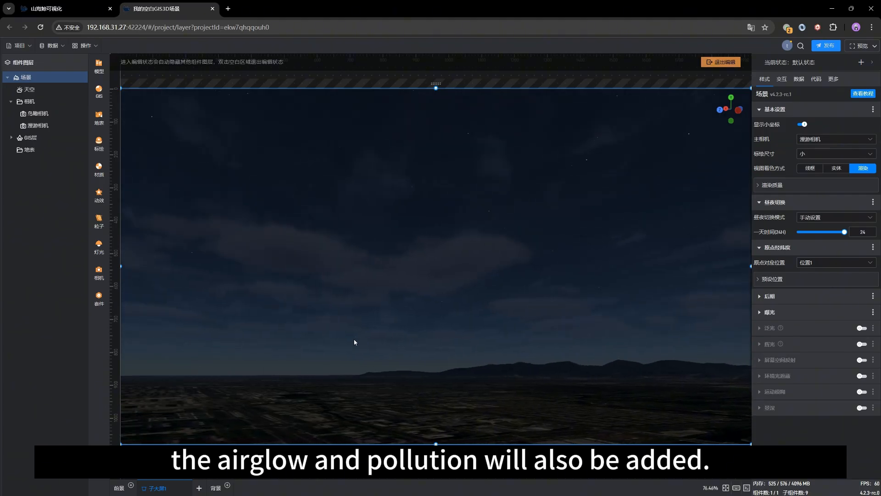
left_click_drag(429, 344, 395, 338)
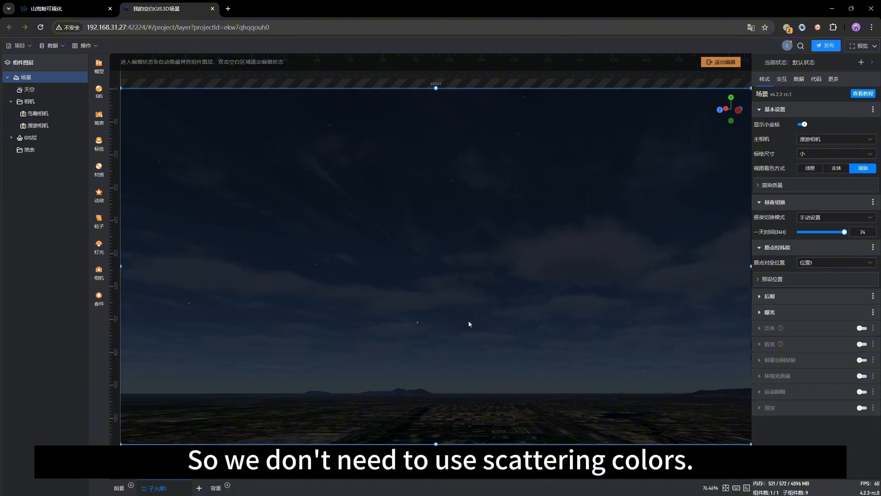
left_click_drag(469, 324, 413, 340)
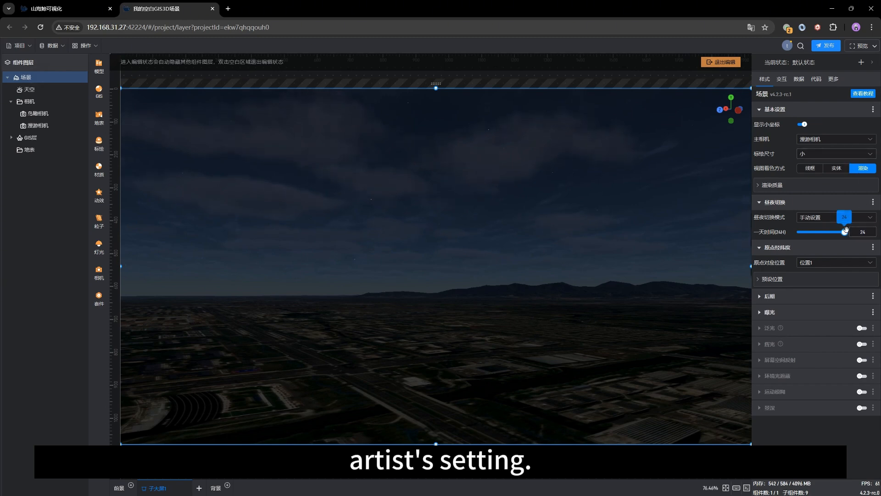
Step: Set the scene's time of day to 13.21 for daytime lighting
left_click_drag(846, 229, 823, 231)
left_click_drag(446, 281, 604, 280)
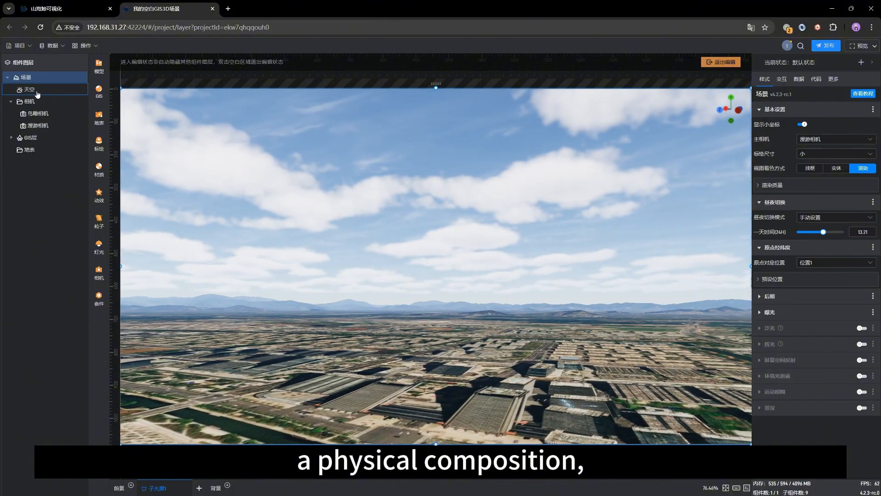
Step: Reset the density (密度) of the sky's low cloud layer to its default
left_click(30, 90)
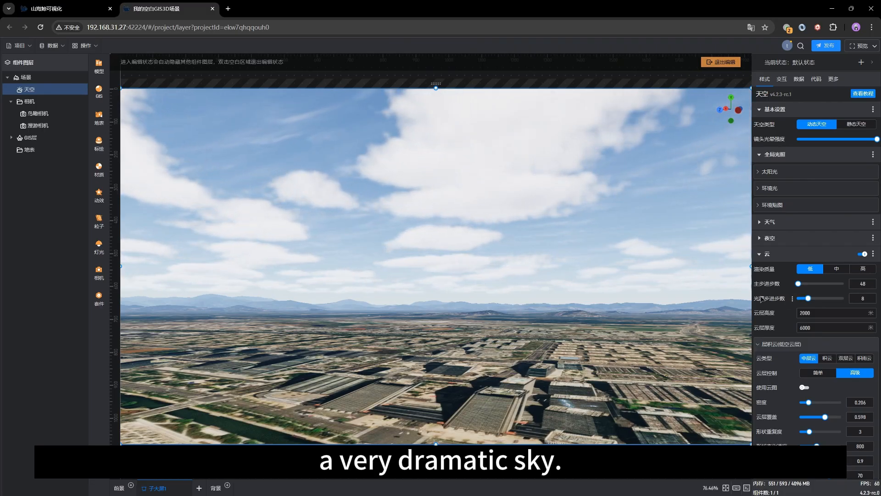
scroll(795, 311, "down", 1)
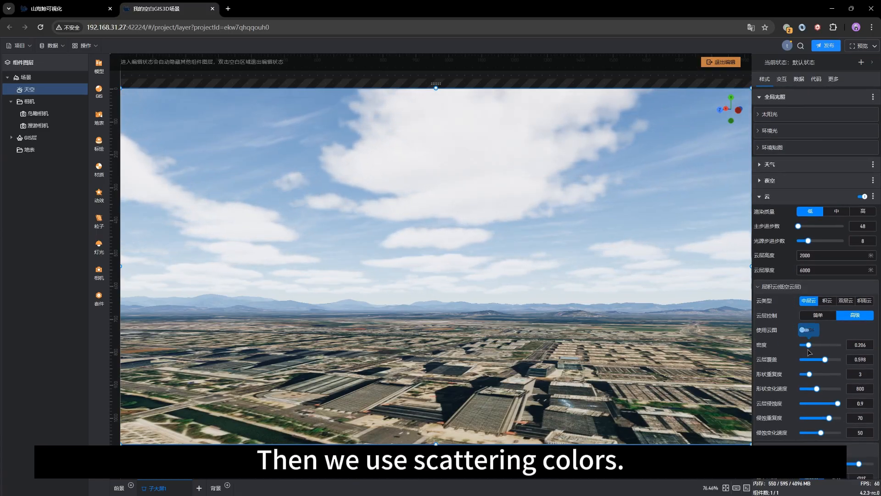
scroll(818, 331, "down", 1)
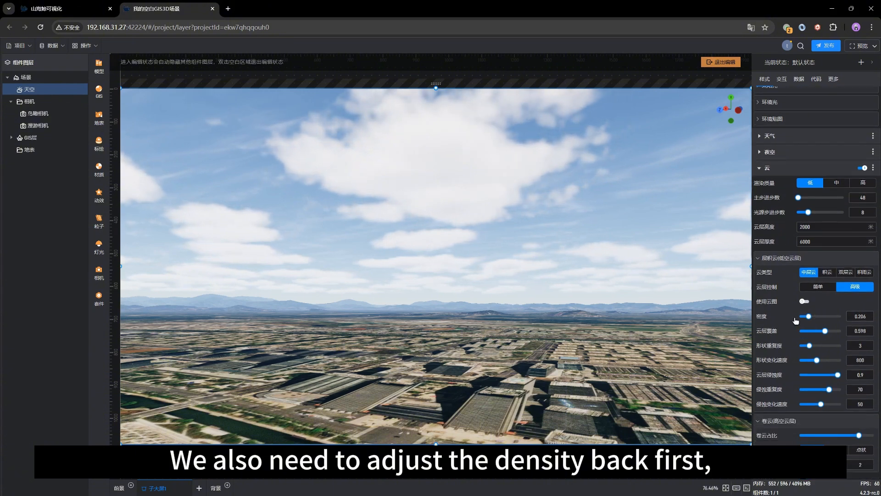
left_click(795, 316)
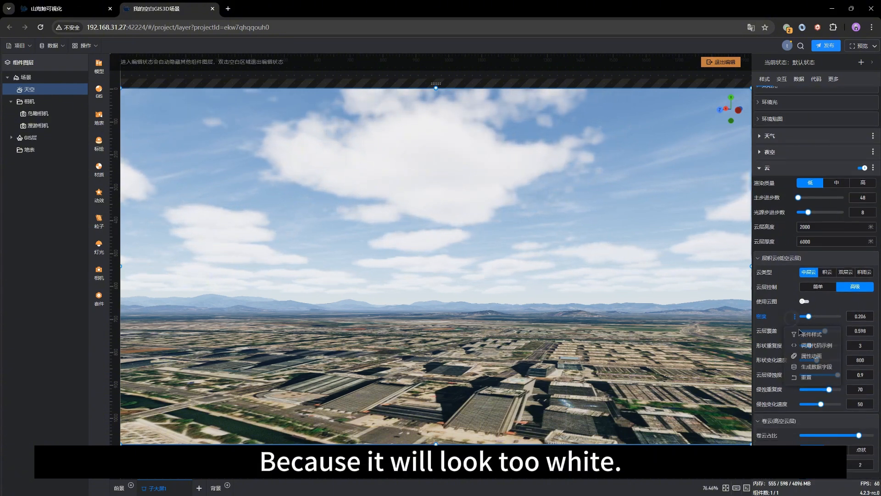
left_click(806, 378)
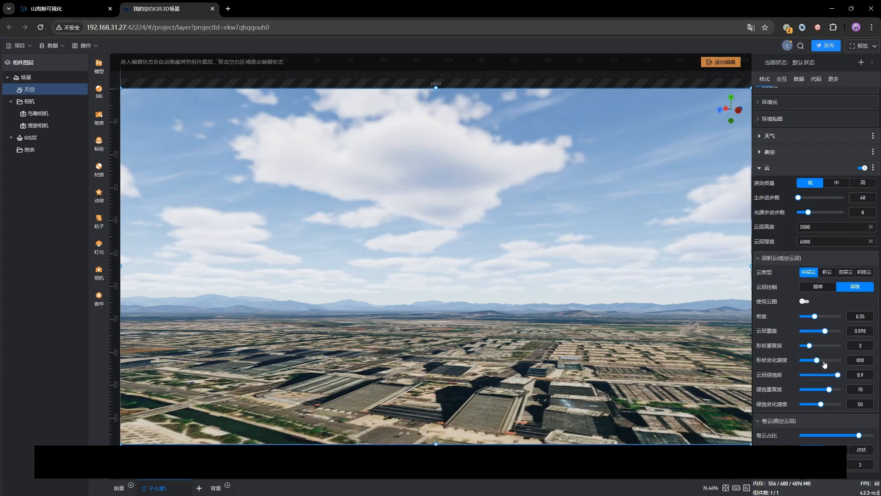
Step: Try a red scattering color (散射颜色), #EB0707FF, for the clouds
scroll(820, 374, "down", 3)
scroll(804, 376, "down", 2)
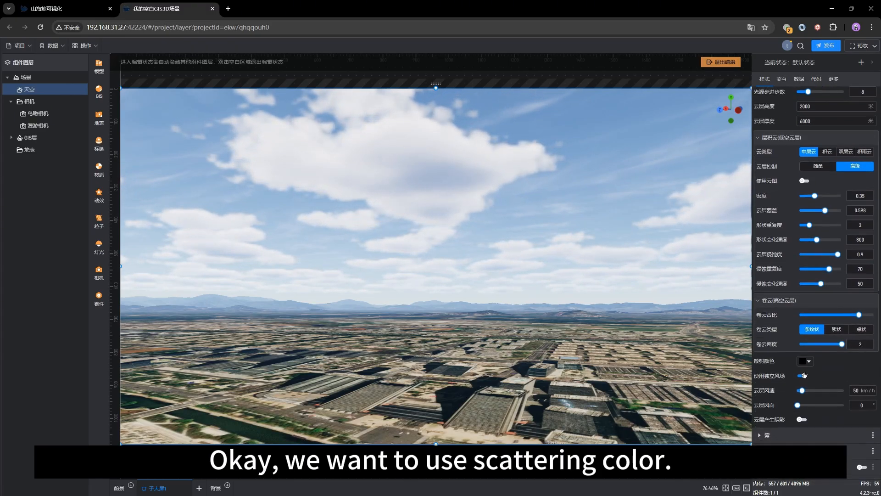
left_click(808, 350)
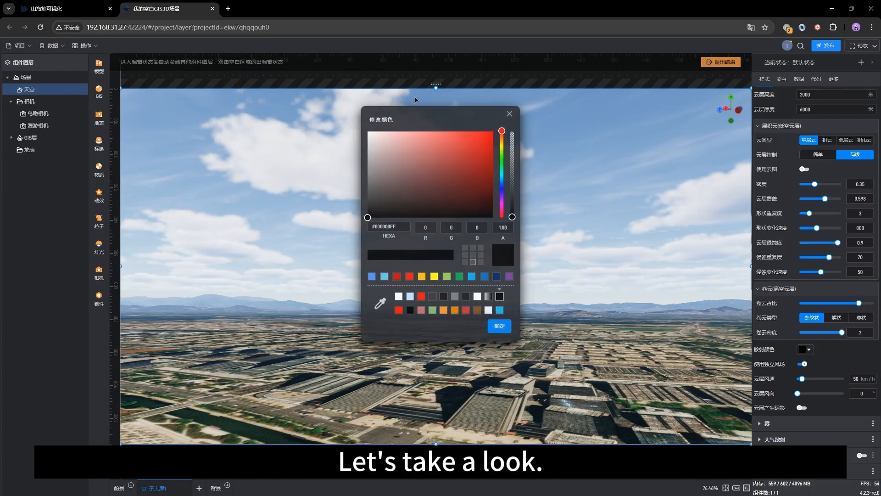
left_click_drag(423, 118, 593, 135)
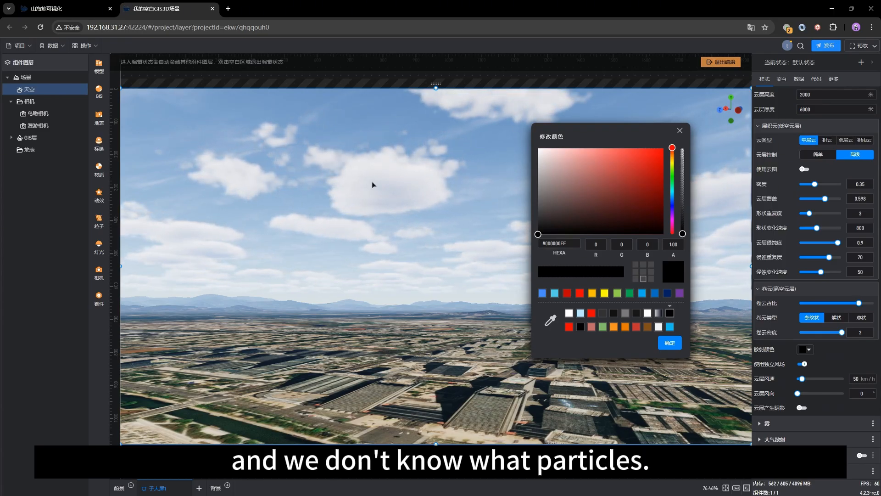
left_click(660, 155)
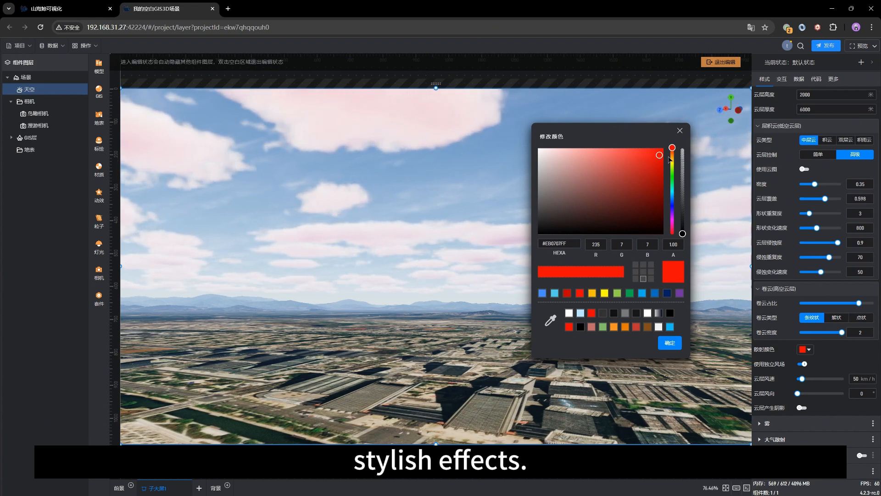
Step: Try a green scattering color, #0BA757FF, for the clouds and leave the color picker without confirming
left_click_drag(672, 147, 656, 179)
left_click(628, 177)
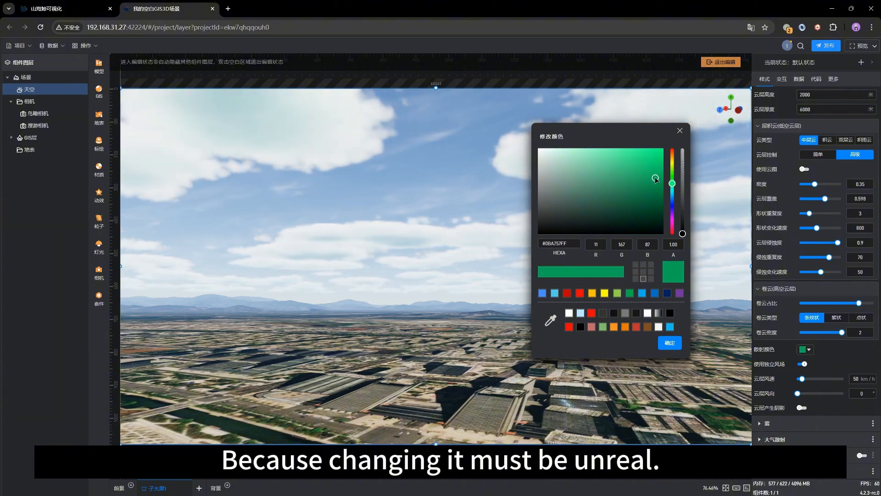
left_click(682, 128)
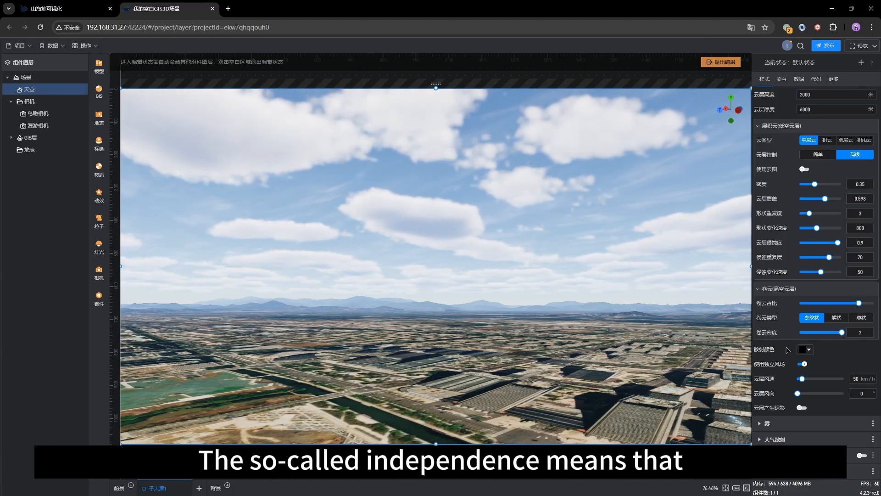
Step: Raise the global wind speed (全局风速) in the sky's weather settings to 33.3 km/h and collapse that section
scroll(787, 350, "up", 3)
scroll(787, 350, "up", 2)
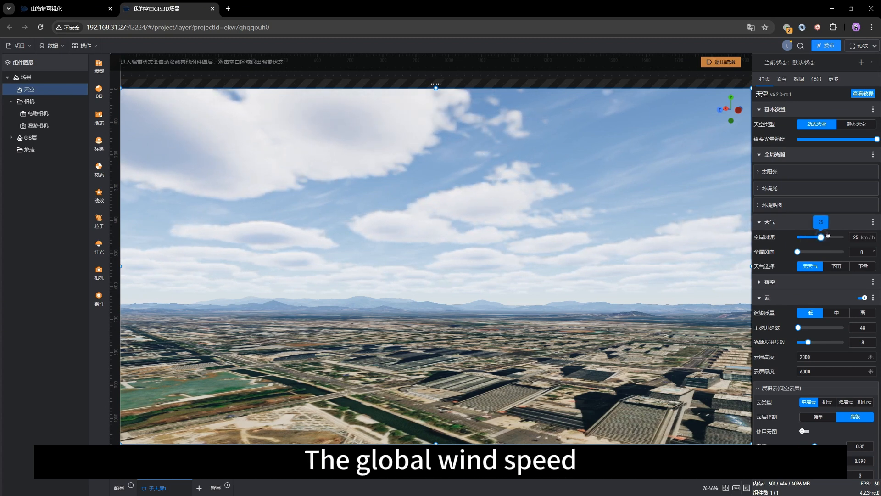
mouse_move(828, 235)
left_mouse_down()
mouse_move(838, 234)
mouse_move(829, 236)
left_mouse_up()
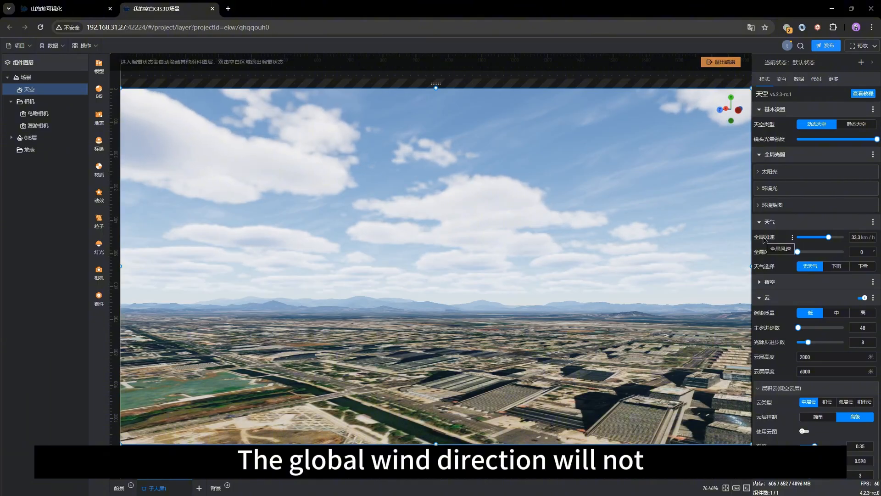
left_click(775, 222)
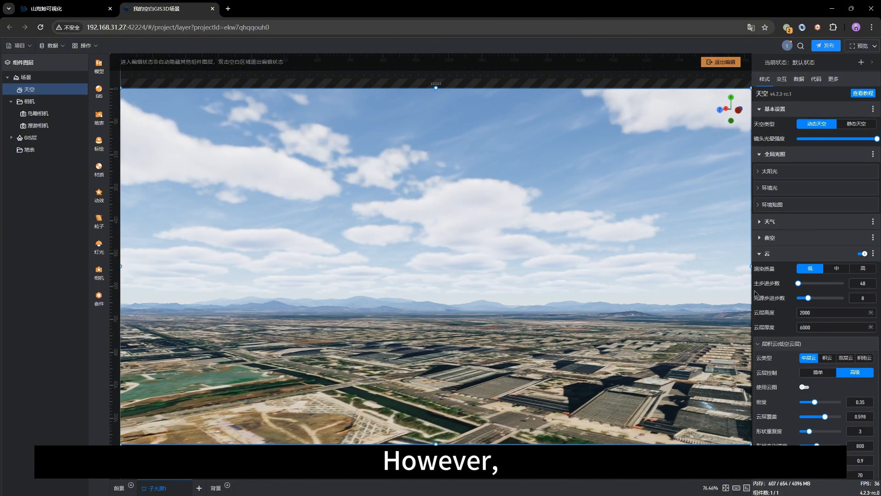
Step: Examine the cloud layer's wind speed (云层风速) setting and its km/h unit, and observe the drifting clouds from several directions
scroll(768, 316, "down", 3)
scroll(768, 316, "down", 3)
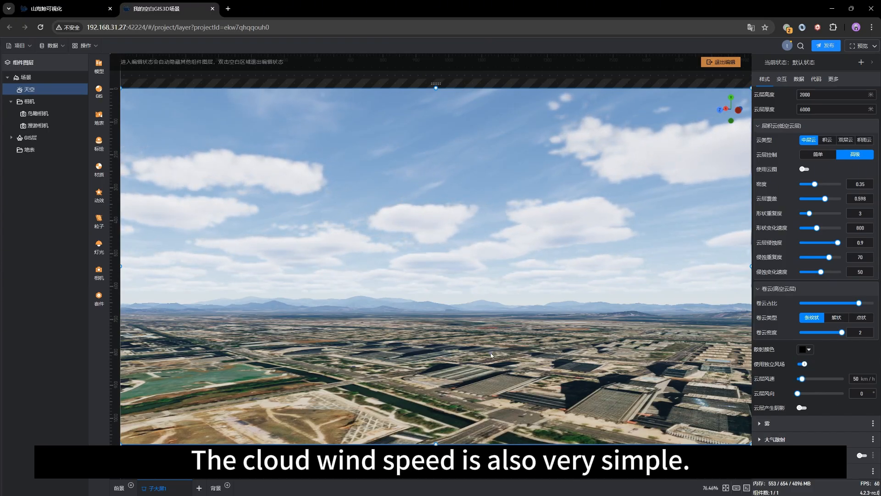
left_click_drag(491, 356, 560, 333)
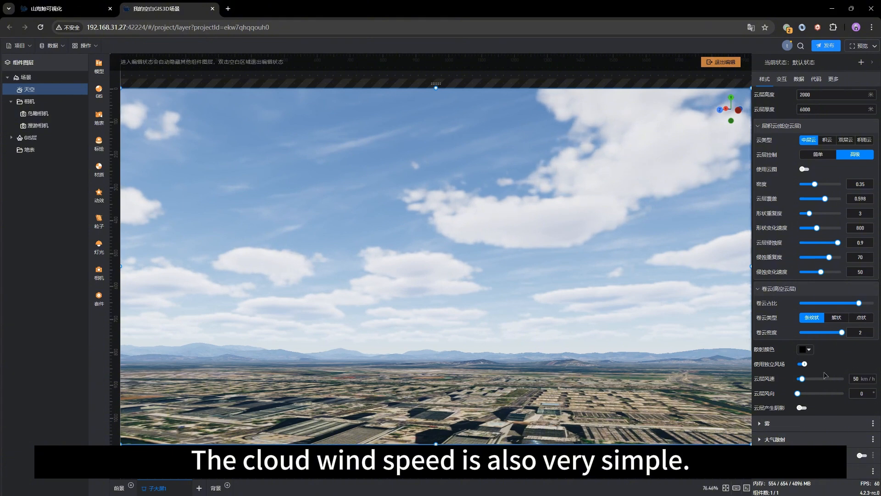
double_click(863, 379)
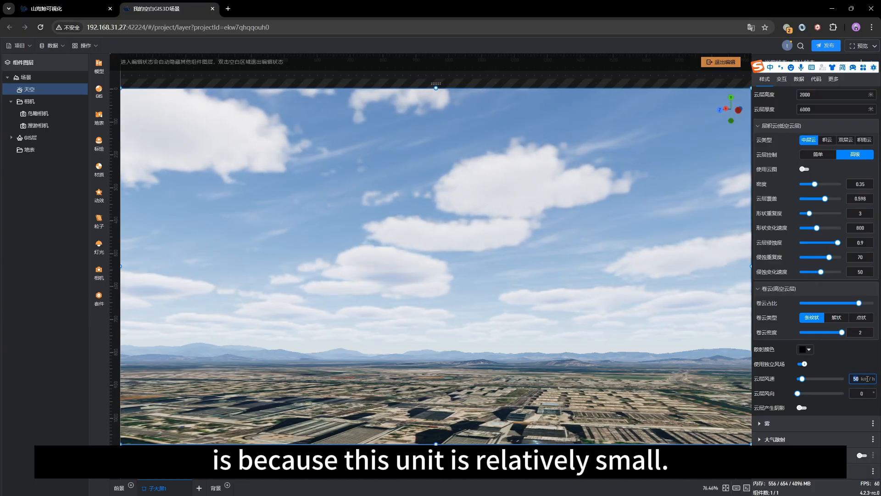
left_click(861, 370)
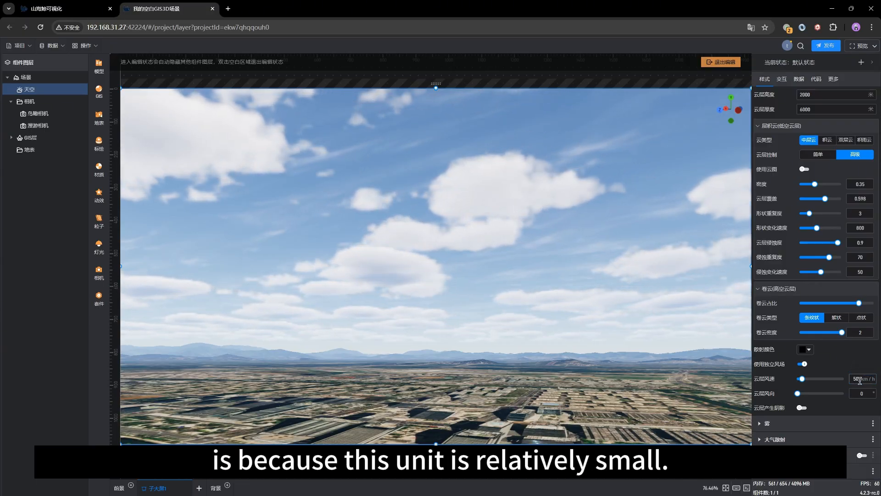
double_click(854, 379)
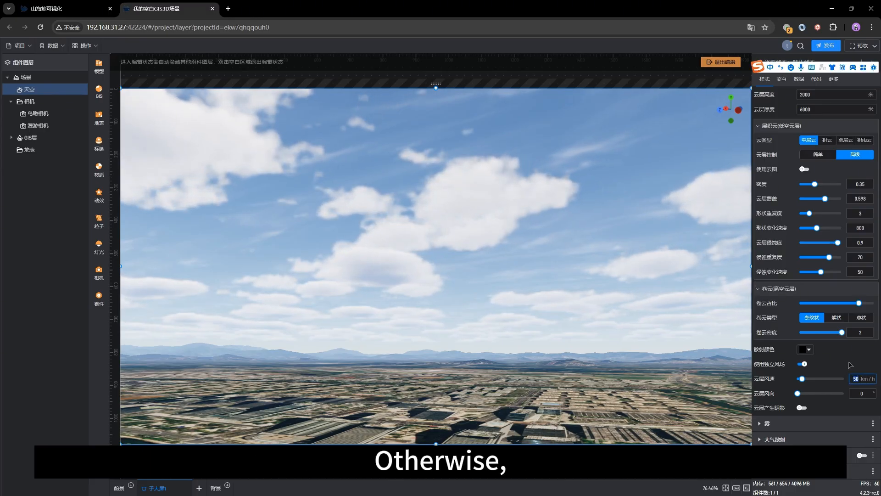
left_click(850, 363)
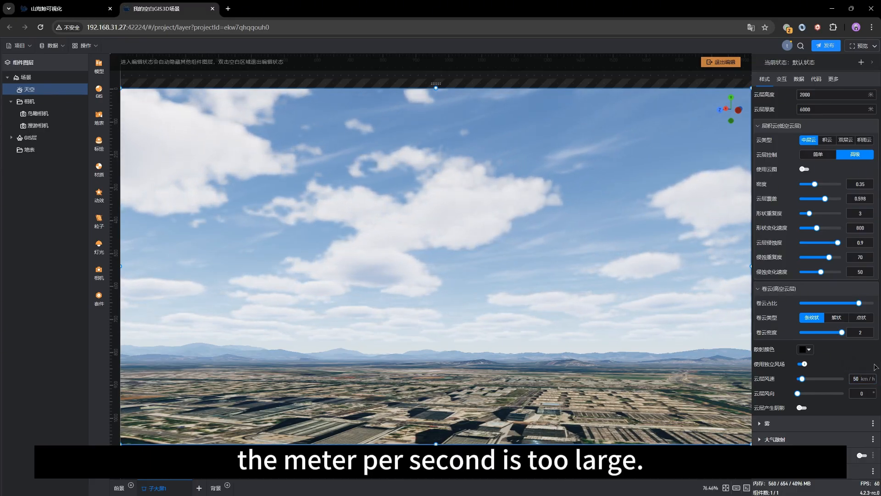
left_click_drag(519, 358, 479, 357)
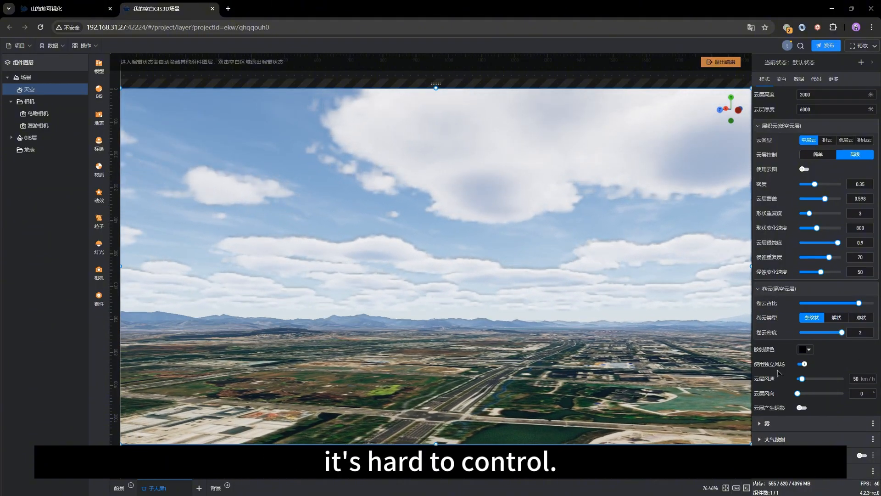
left_click_drag(478, 380, 550, 372)
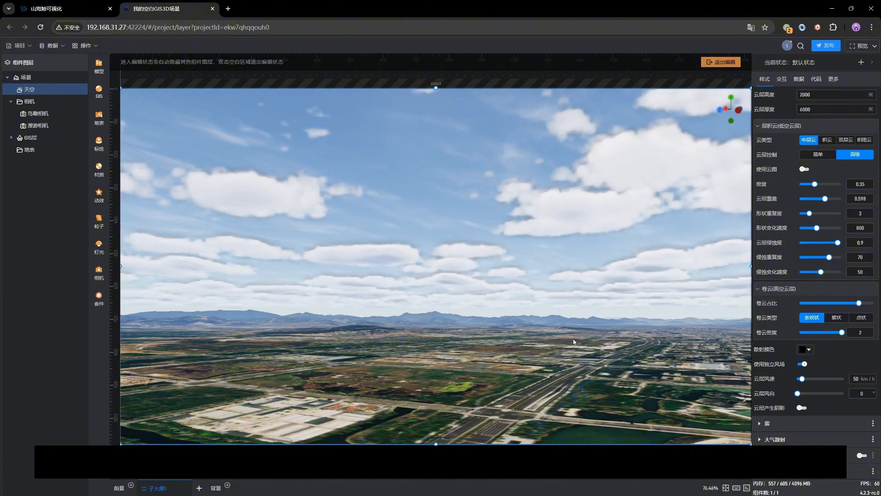
Step: Lower the low cloud layer's coverage (云层覆盖) to 0.516 and change its cloud type (云类型) to cumulus (积云)
scroll(553, 341, "down", 4)
left_click_drag(554, 340, 560, 361)
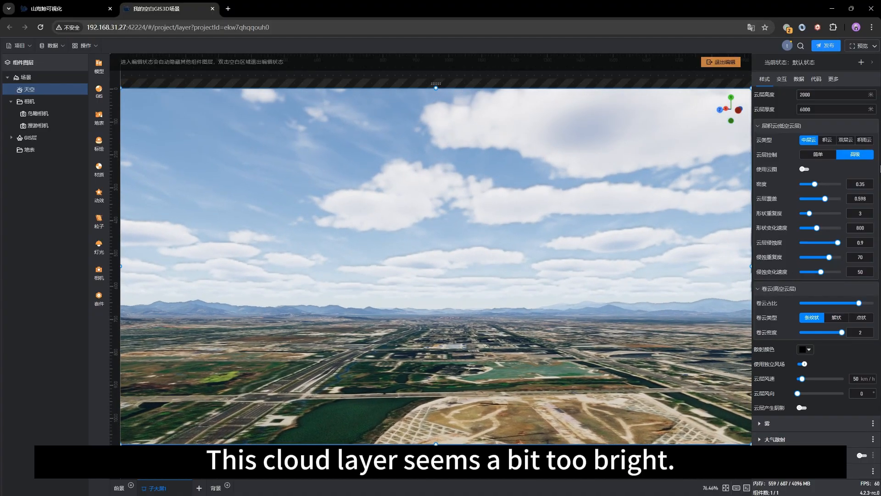
left_click_drag(825, 198, 822, 198)
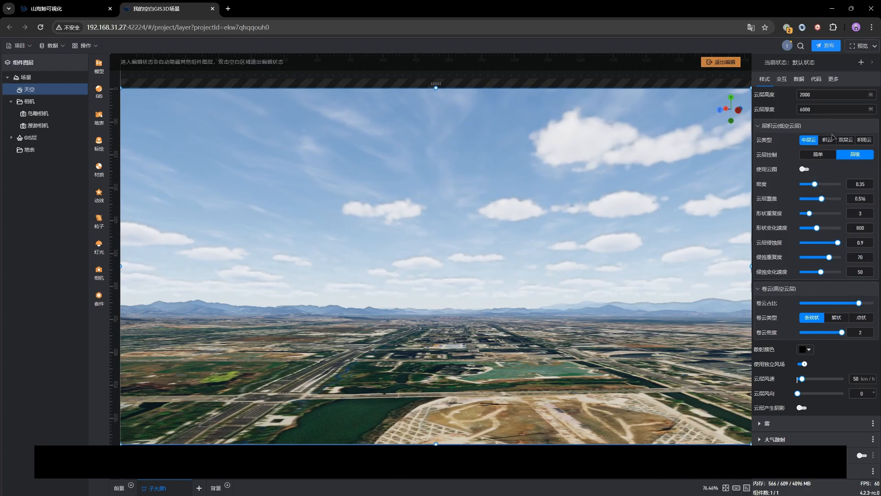
left_click(824, 143)
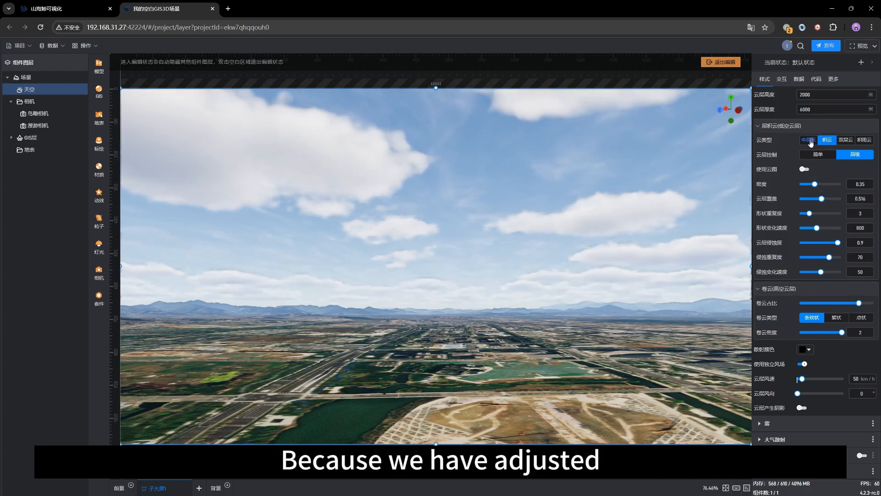
left_click(811, 142)
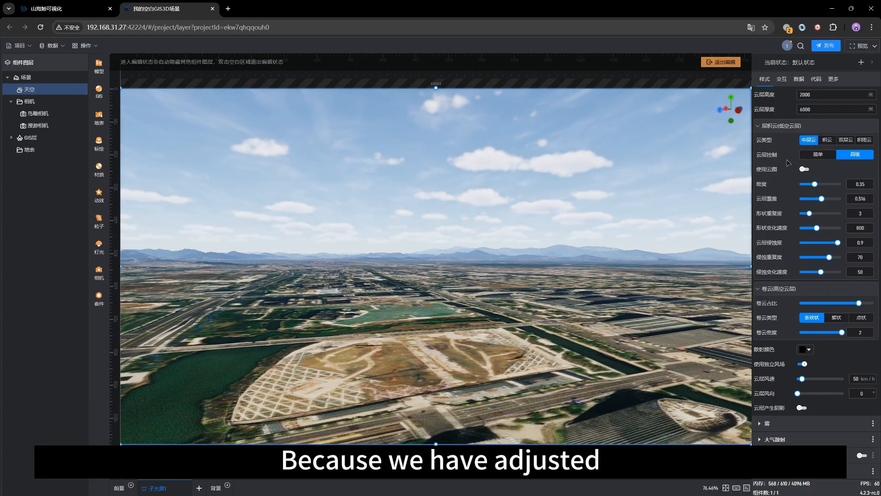
left_click(827, 140)
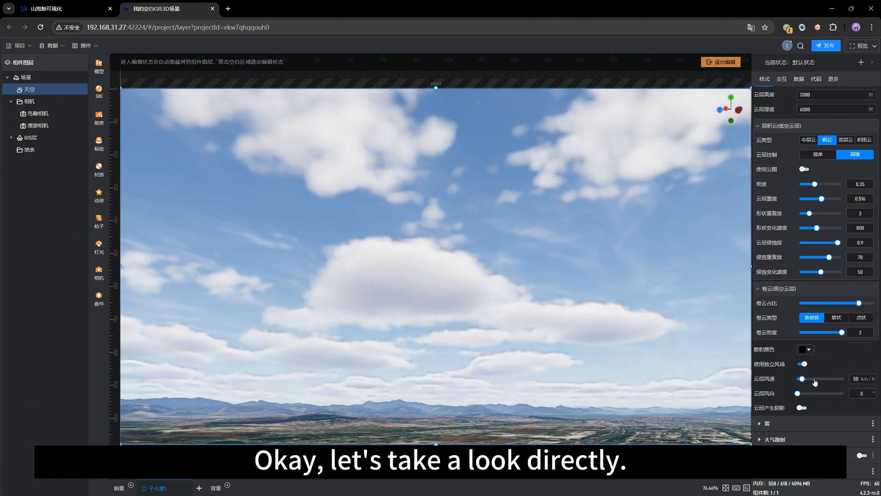
Step: Try a cloud wind speed (云层风速) of 500 km/h and observe the fast-moving clouds from different directions
left_click_drag(802, 379, 847, 376)
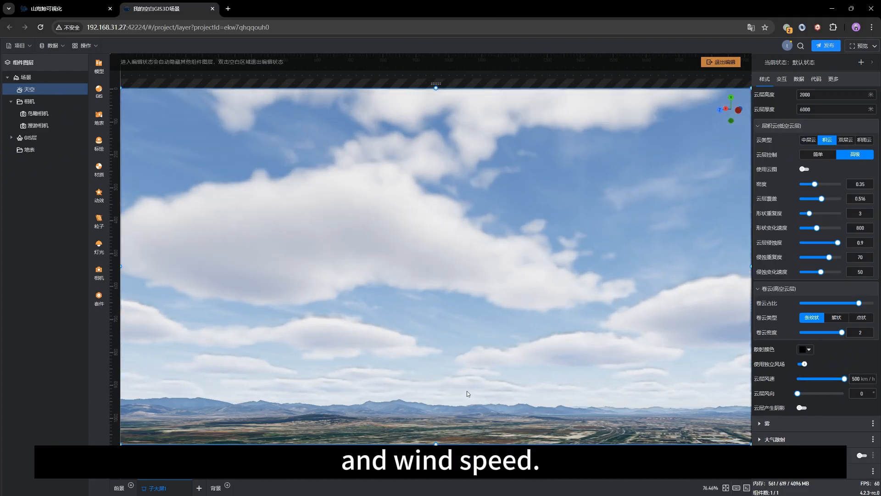
left_click_drag(516, 408, 544, 417)
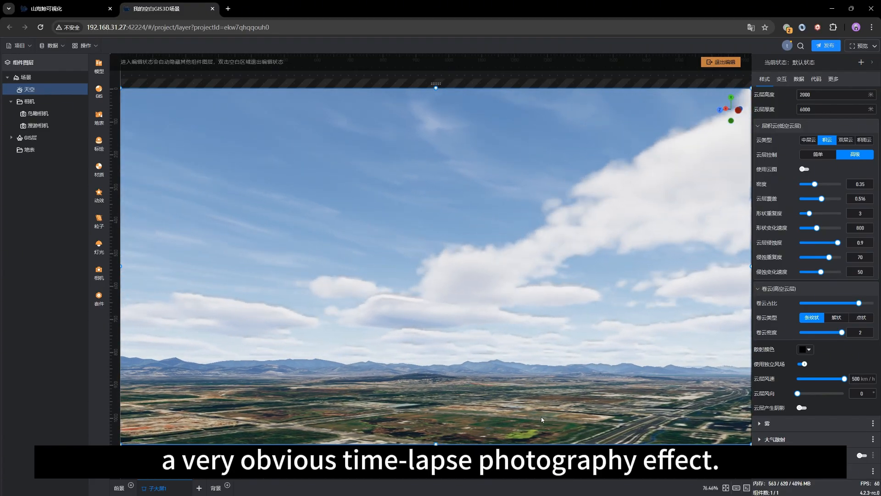
left_click_drag(487, 428, 536, 437)
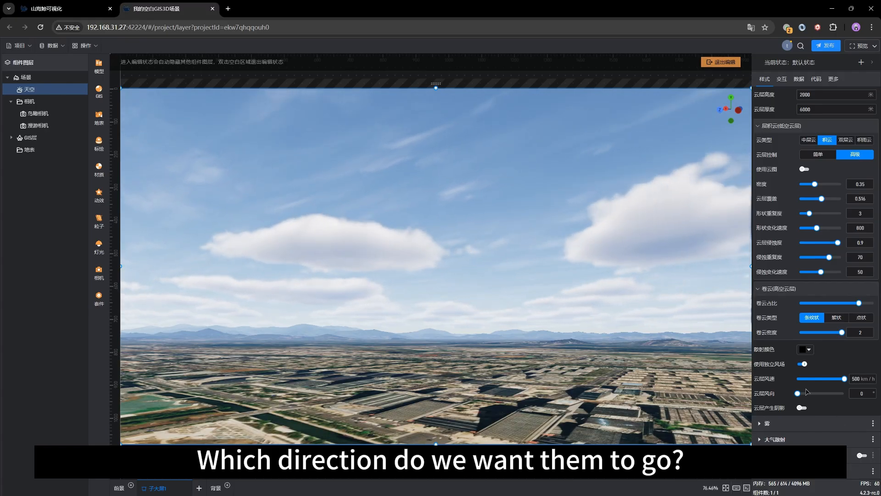
Step: Try cloud wind directions (云层风向) of 159° and 255°, settle on 93°, and observe the cloud movement over the city
left_click_drag(797, 394, 818, 394)
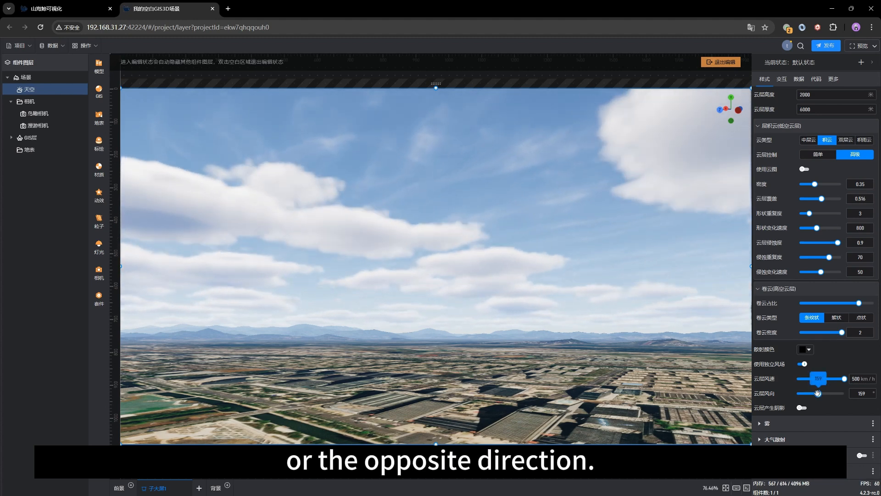
left_click_drag(818, 393, 830, 394)
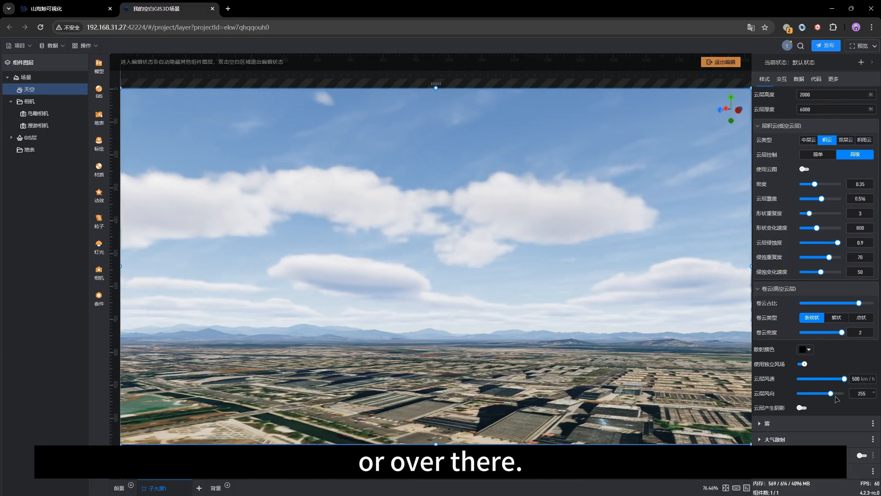
left_click_drag(831, 394, 809, 394)
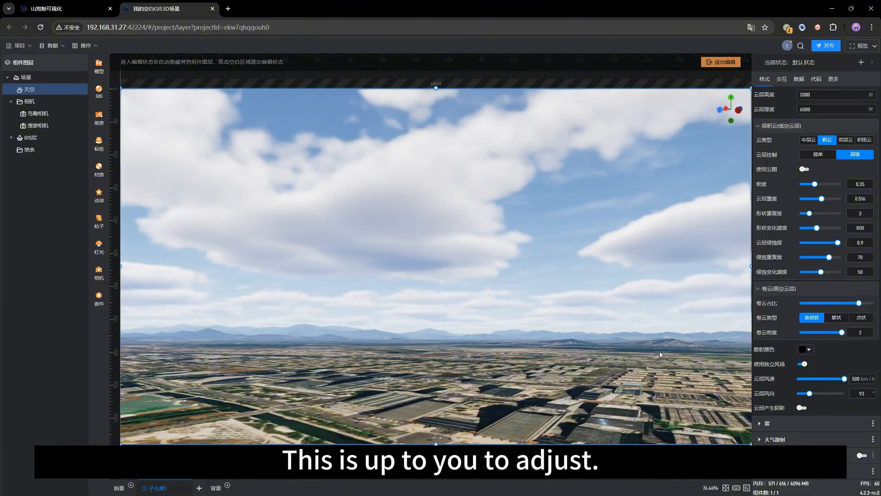
right_click_drag(660, 353, 568, 365)
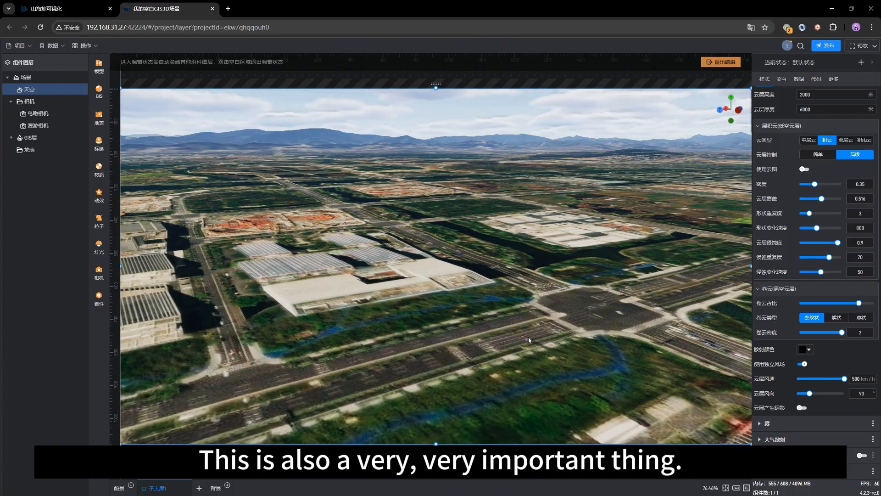
mouse_move(526, 339)
right_mouse_down()
mouse_move(563, 347)
mouse_move(595, 335)
mouse_move(521, 341)
mouse_move(514, 307)
mouse_move(516, 339)
right_mouse_up()
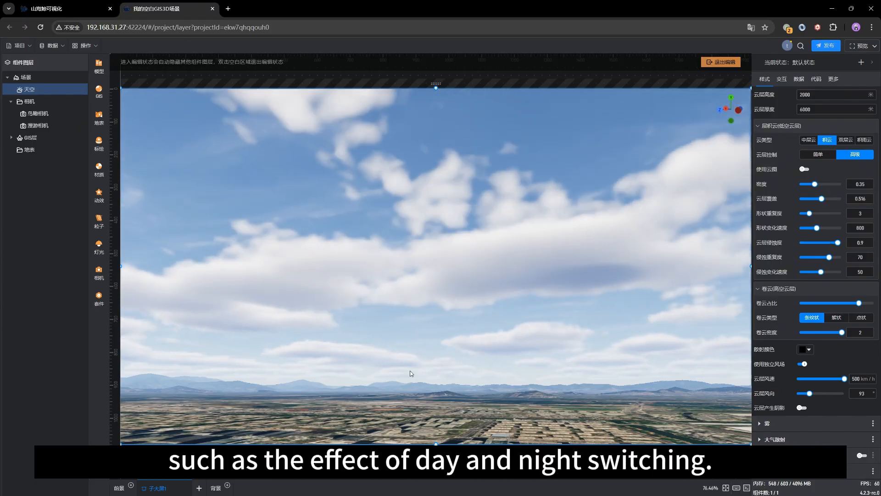
right_click_drag(607, 345, 606, 395)
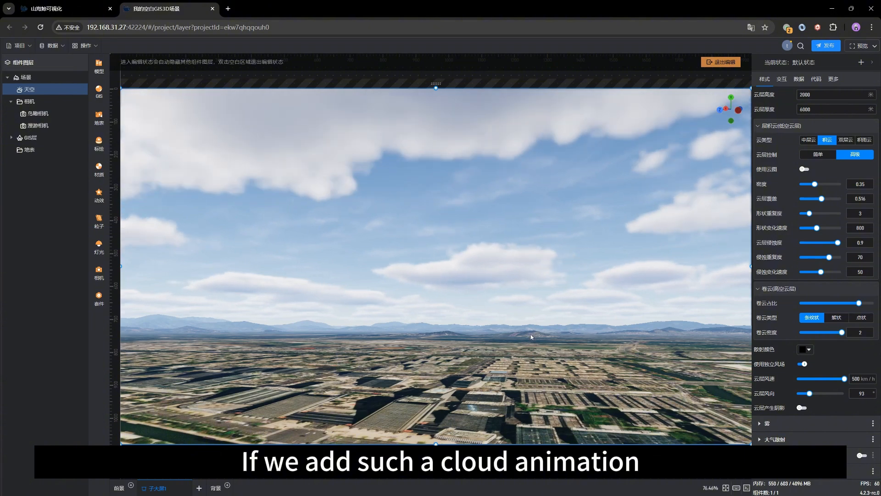
right_click_drag(531, 334, 454, 379)
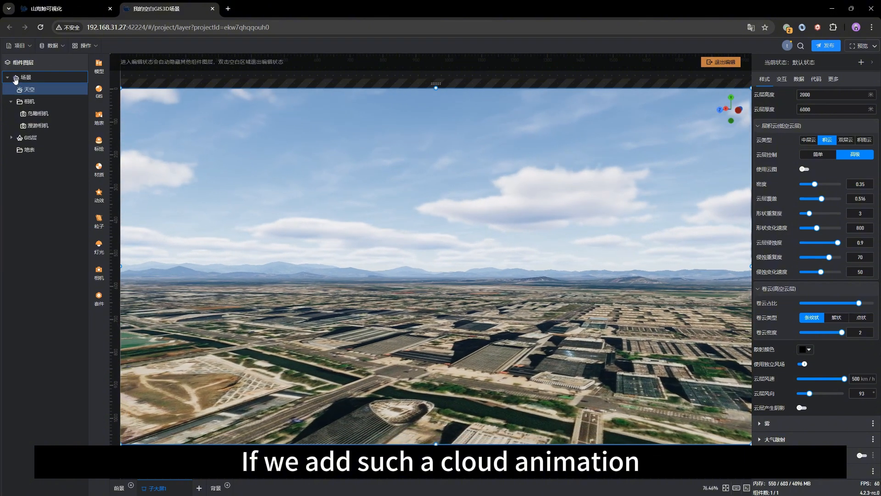
Step: Try the scene's time-lapse day-night mode (时间流逝) with a day duration of 0.5 minutes and observe the sky from another direction
left_click(15, 80)
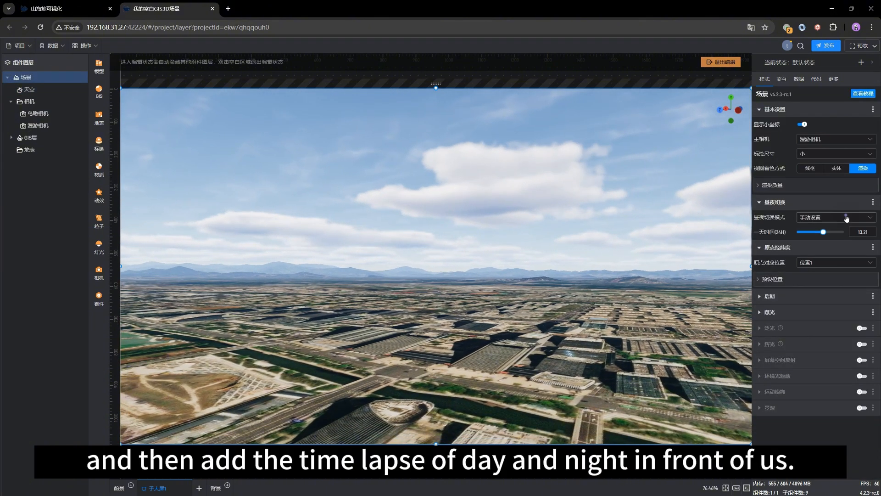
left_click(847, 218)
left_click(840, 245)
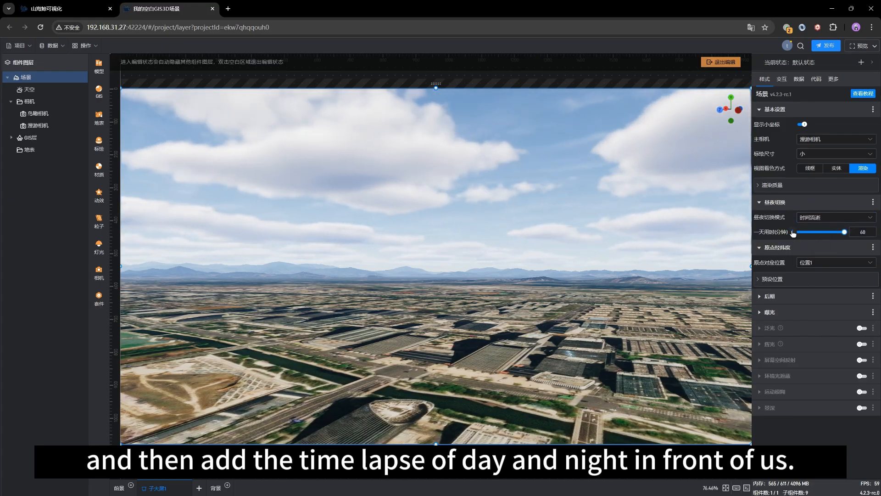
left_click_drag(845, 232, 801, 232)
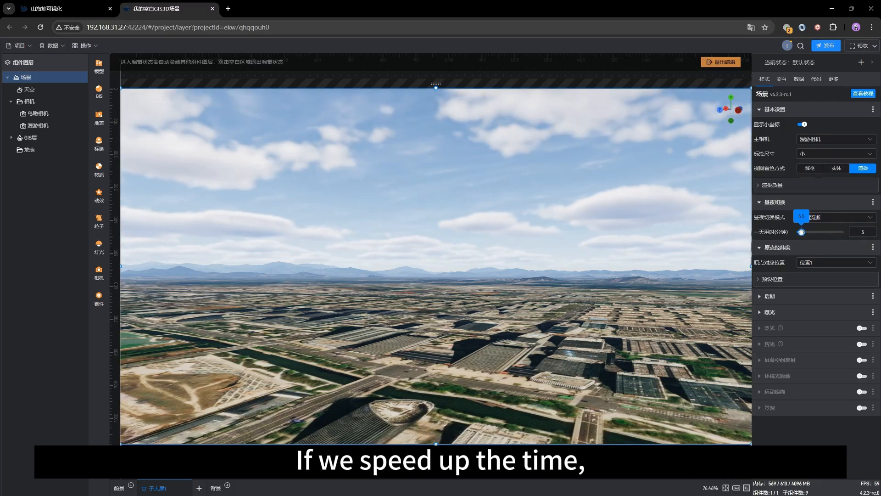
left_click(855, 232)
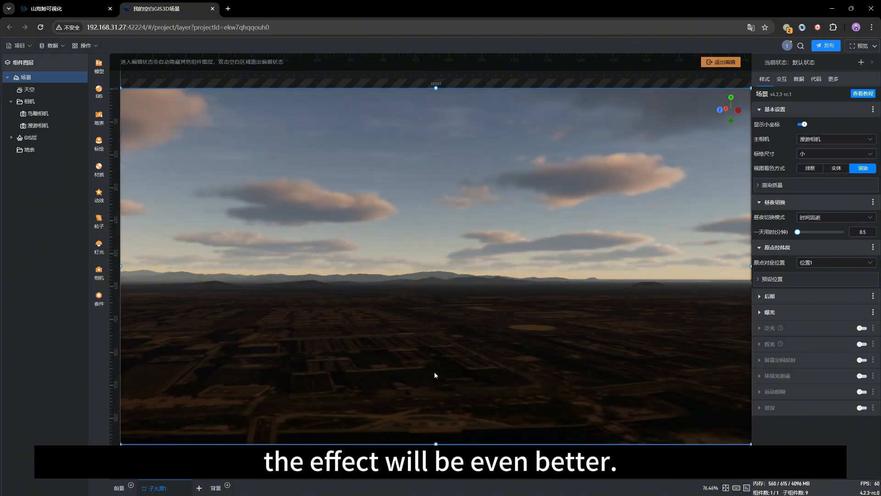
left_click_drag(418, 367, 478, 360)
left_click_drag(418, 341, 441, 337)
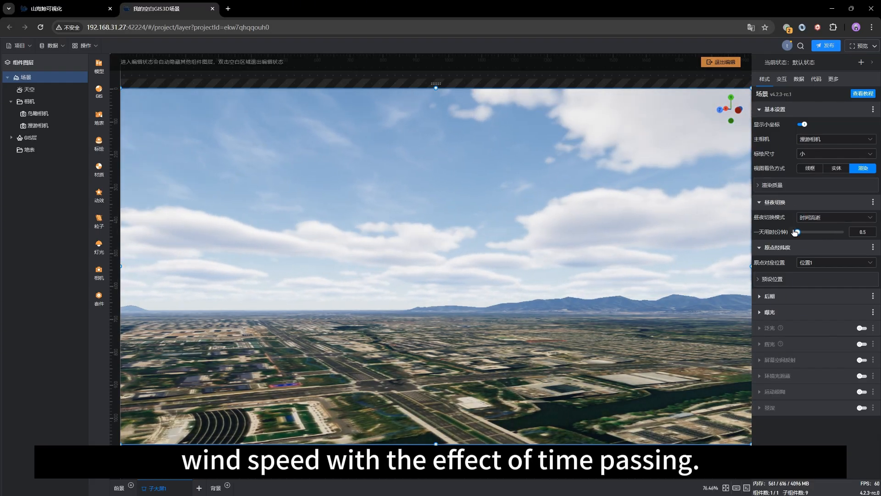
Step: Switch the scene's day-night mode to manual (手动设置) and set the time of day to 12.61
left_click(826, 217)
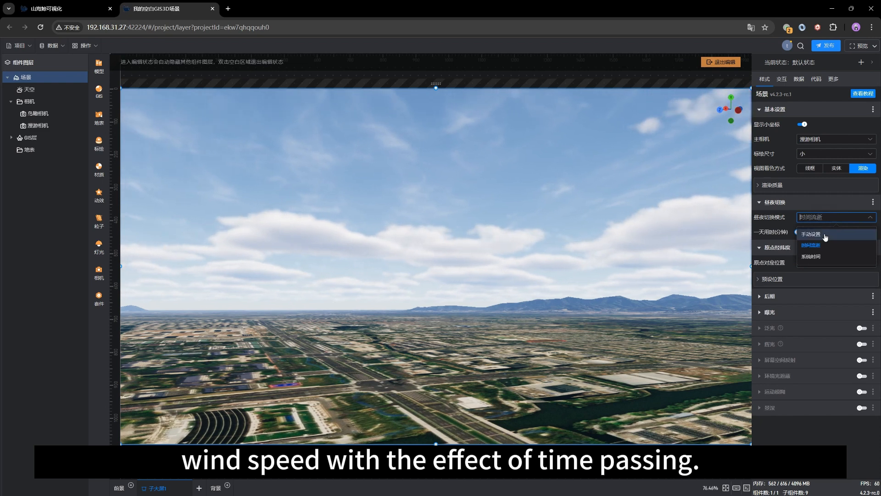
left_click(825, 235)
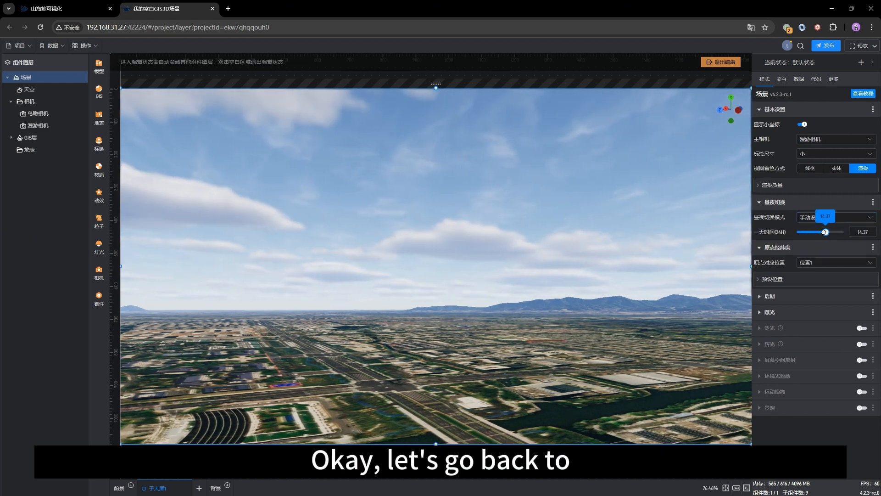
left_click_drag(825, 231, 822, 232)
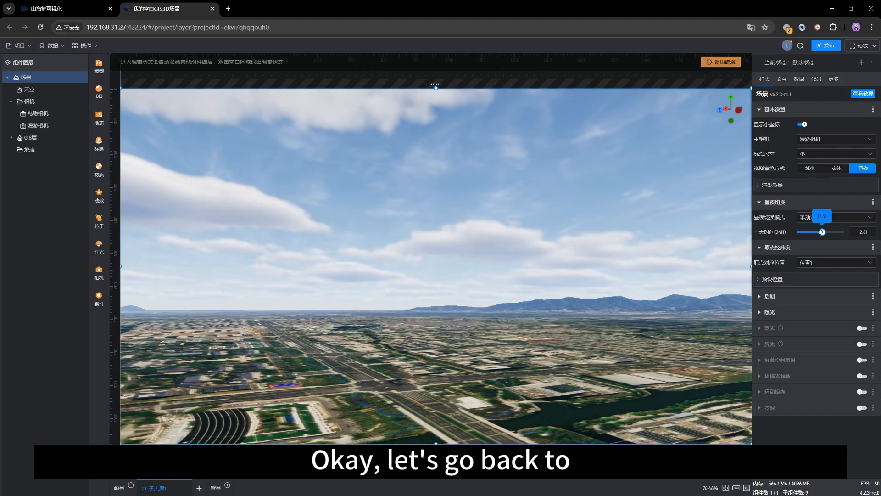
Step: Lower the sky's cloud wind speed (云层风速) to 234 km/h, and reset it to its default
left_click(38, 93)
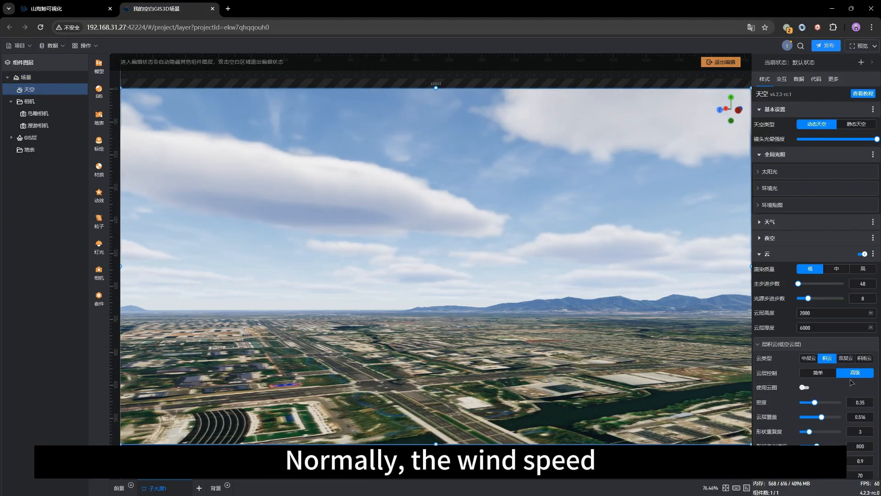
scroll(797, 373, "down", 5)
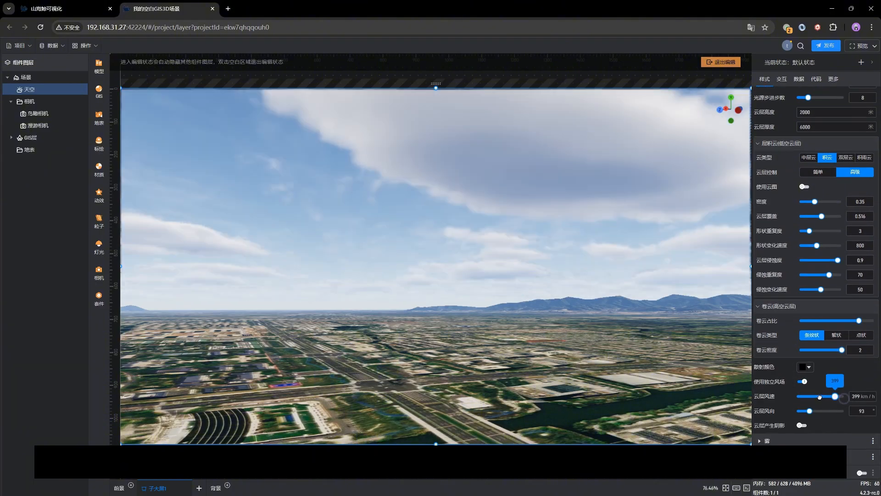
left_click_drag(844, 396, 819, 396)
left_click(793, 396)
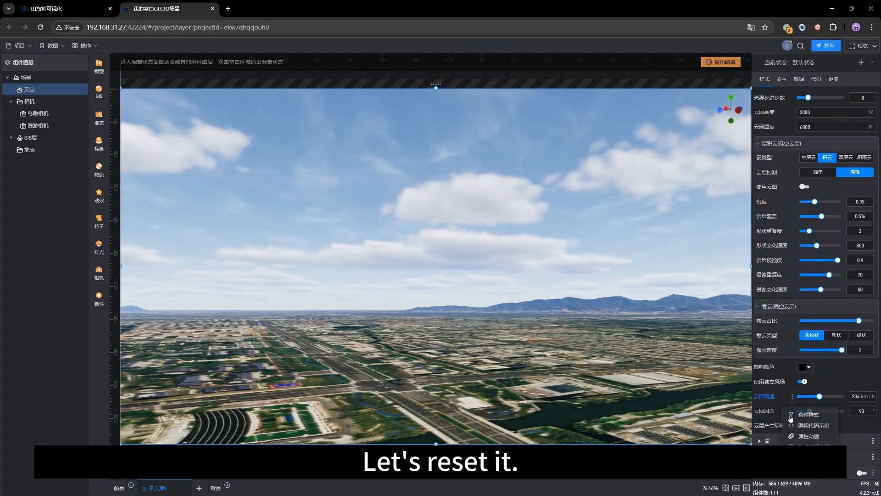
left_click(809, 446)
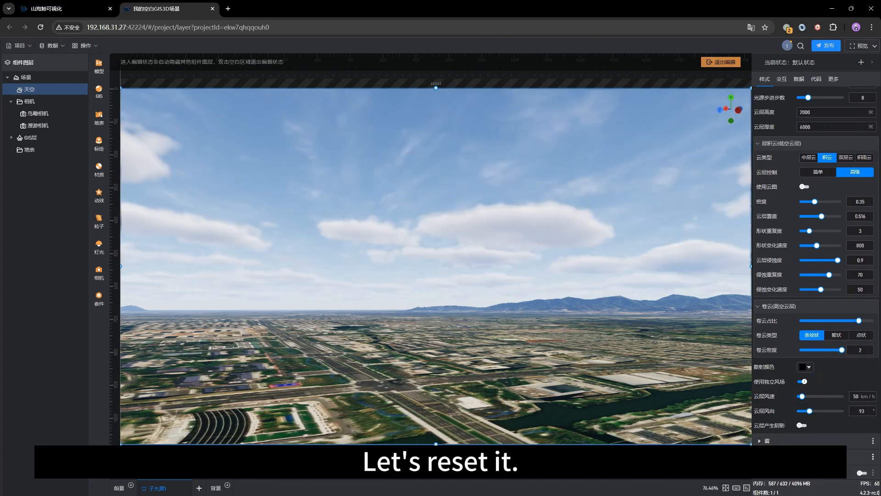
Step: Turn on cloud shadows (云层产生阴影) for the sky and observe them across the city from a higher viewpoint
right_click_drag(532, 247, 585, 382)
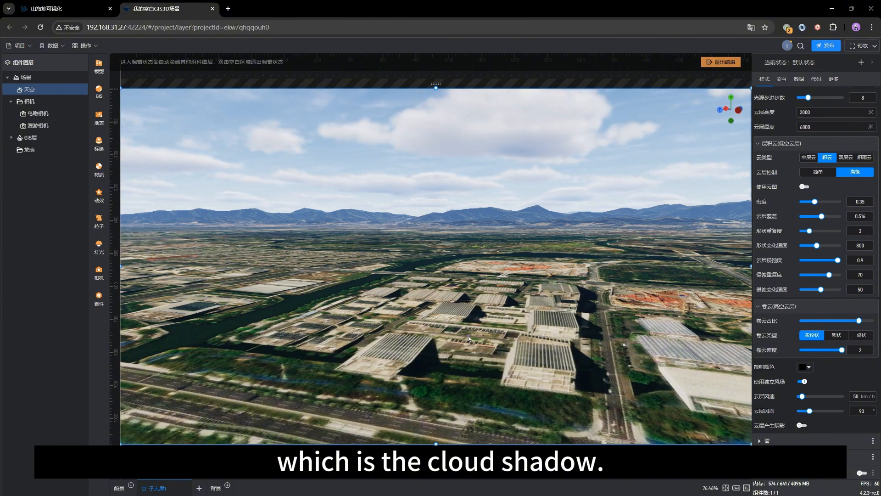
right_click_drag(468, 335, 472, 343)
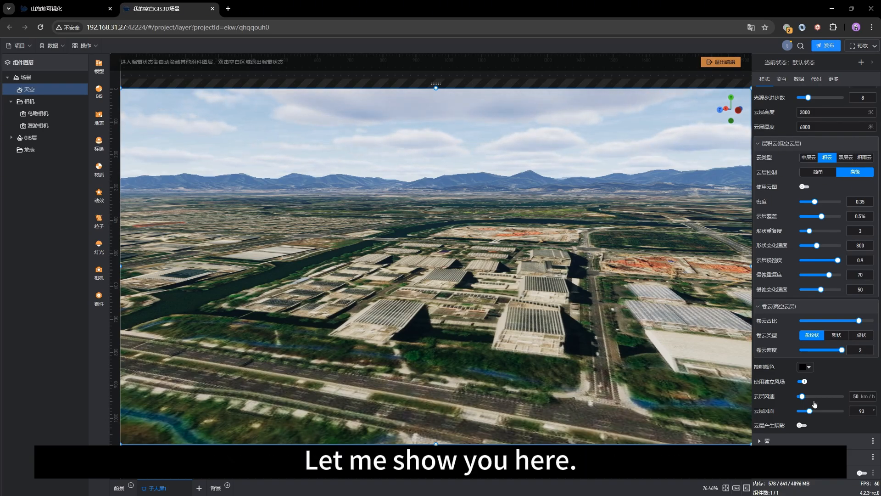
left_click(804, 426)
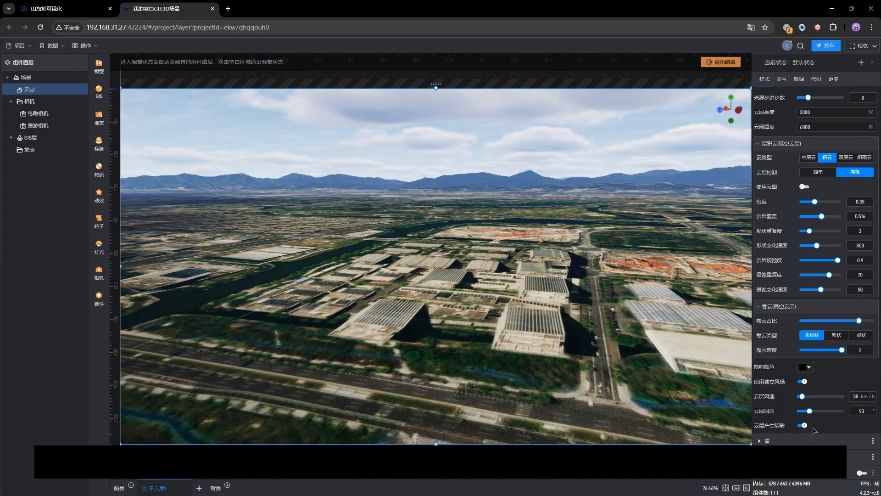
left_click_drag(463, 257, 509, 301)
scroll(509, 300, "down", 6)
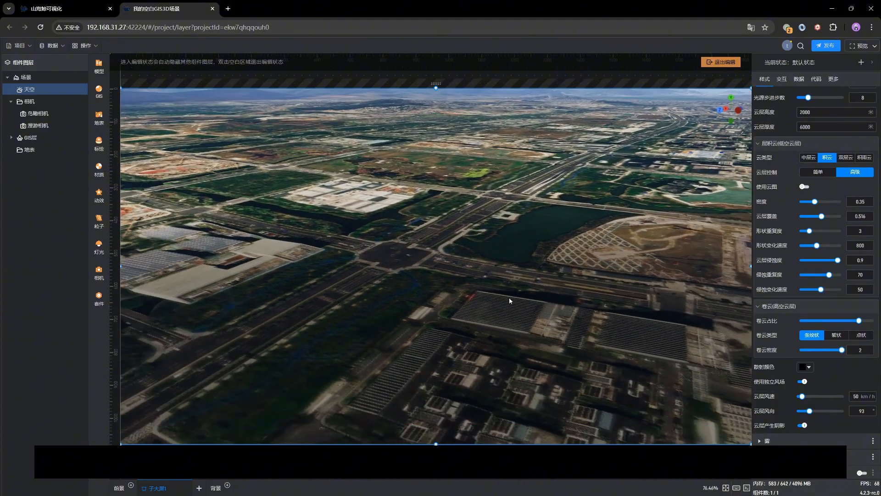
scroll(508, 297, "down", 5)
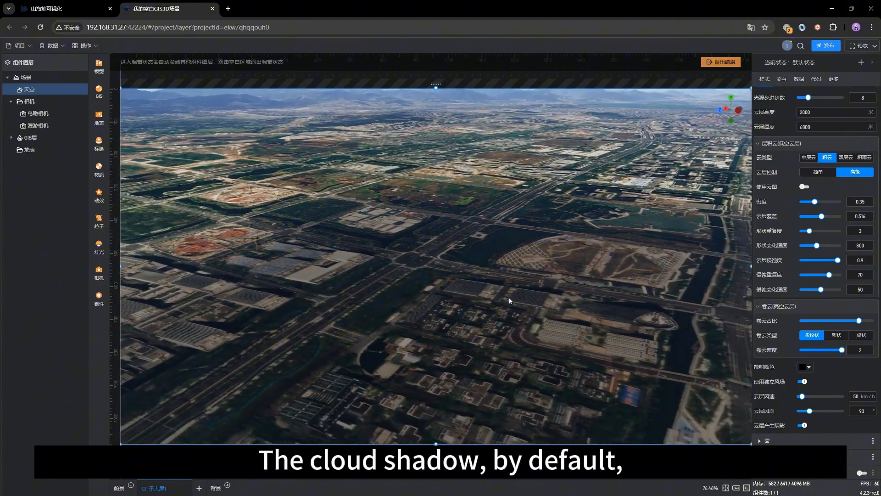
scroll(509, 300, "down", 4)
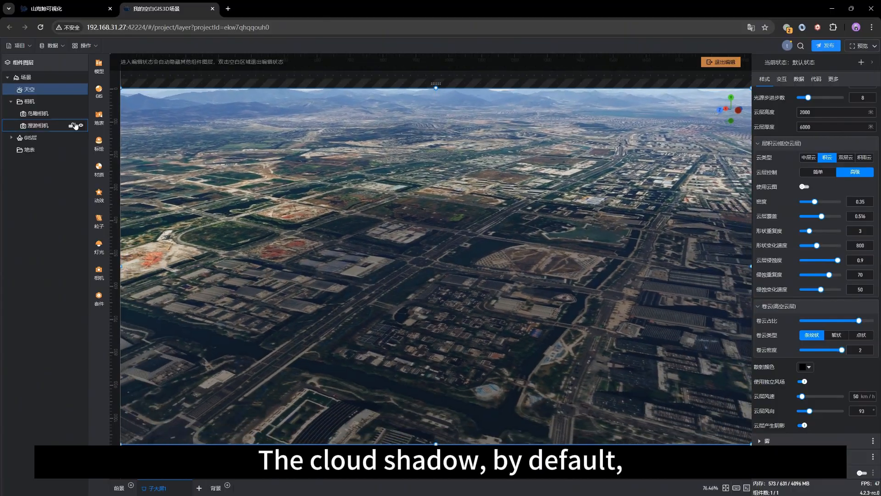
Step: Switch to the bird's-eye camera (鸟瞰相机) and examine the cloud shadows over the terrain from several directions
left_click(32, 115)
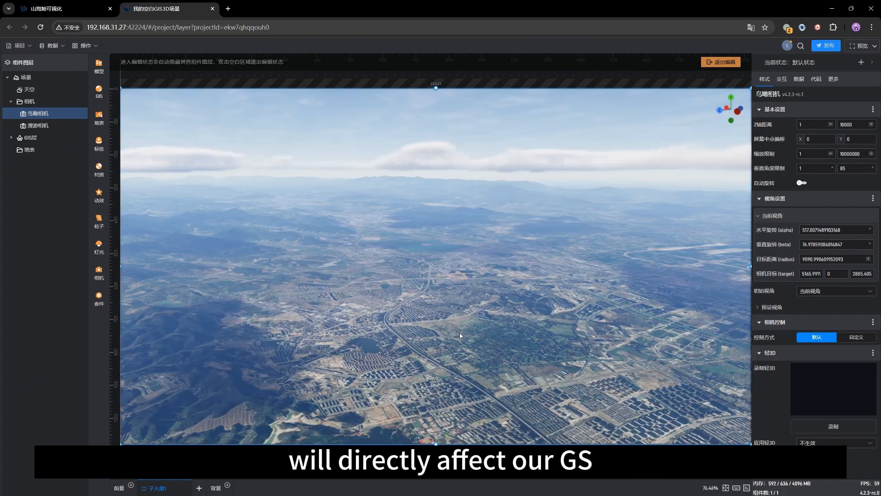
left_click_drag(460, 332, 479, 329)
scroll(479, 329, "up", 4)
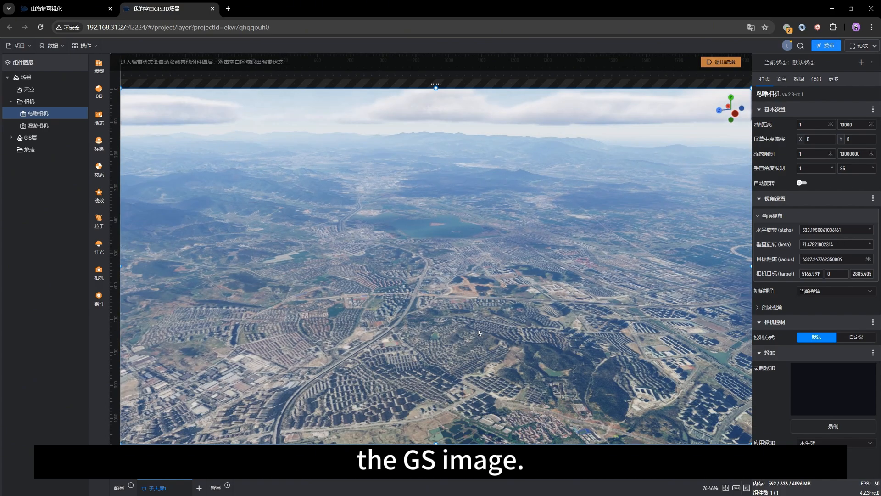
left_click_drag(539, 329, 415, 329)
scroll(503, 332, "up", 4)
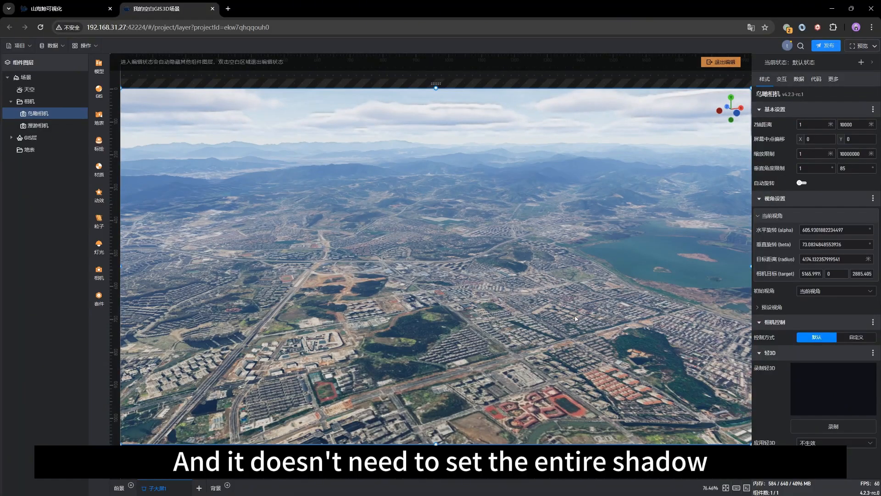
left_click_drag(509, 332, 516, 326)
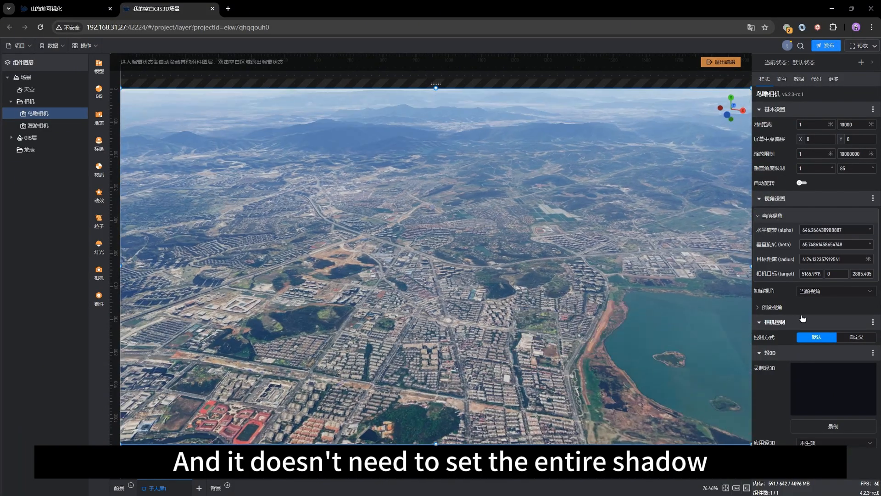
left_click_drag(422, 332, 453, 327)
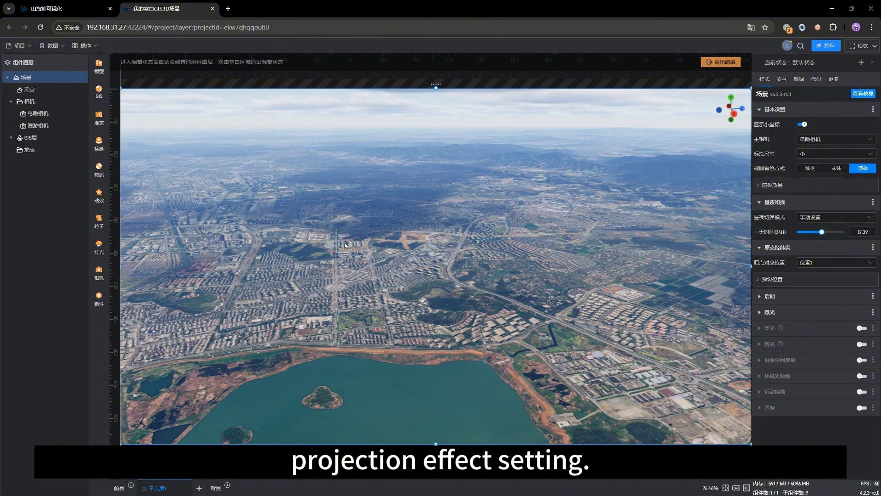
left_click_drag(344, 243, 427, 260)
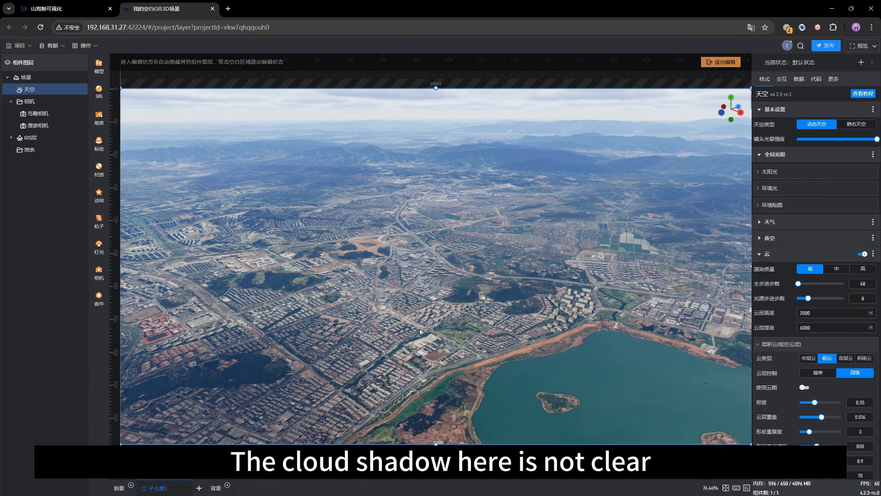
left_click_drag(521, 311, 483, 310)
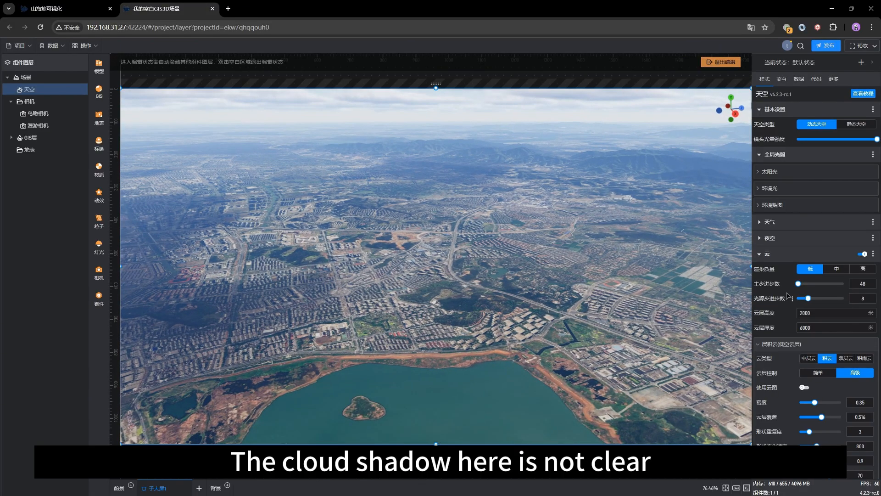
Step: Raise the sky's cloud wind speed (云层风速) to 417 km/h and observe the moving cloud shadows from several directions
scroll(802, 415, "down", 2)
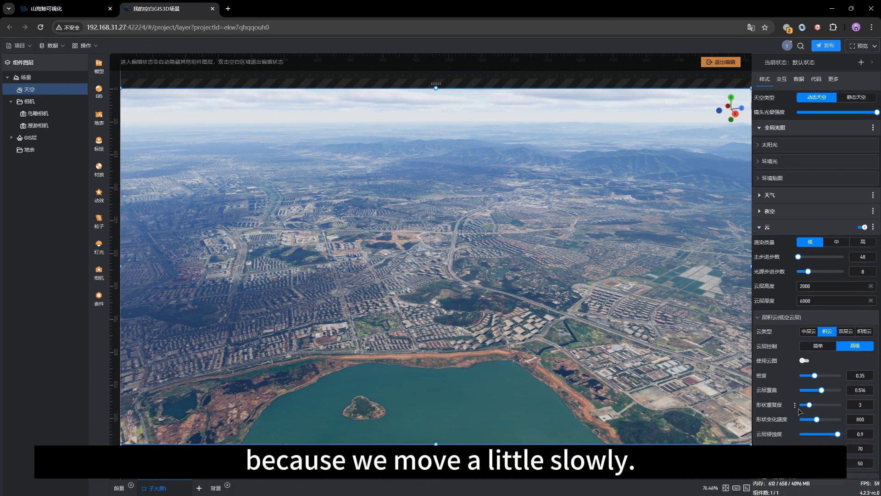
scroll(806, 417, "down", 4)
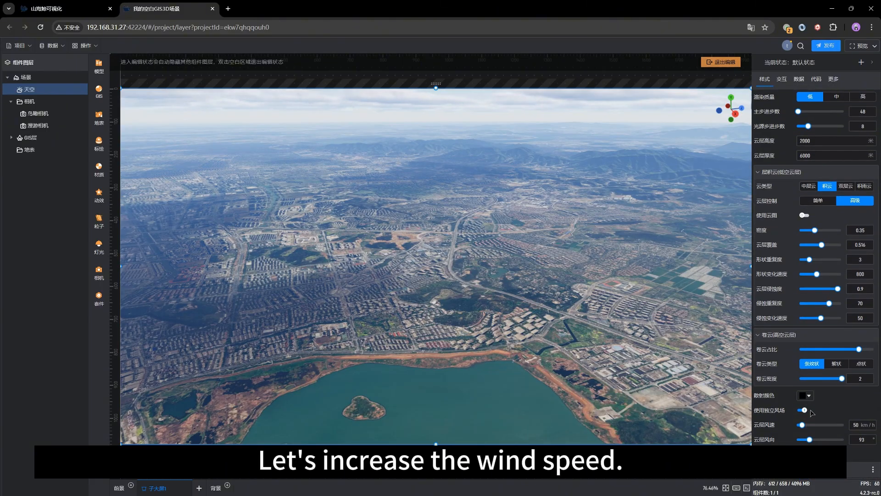
left_click_drag(802, 425, 836, 425)
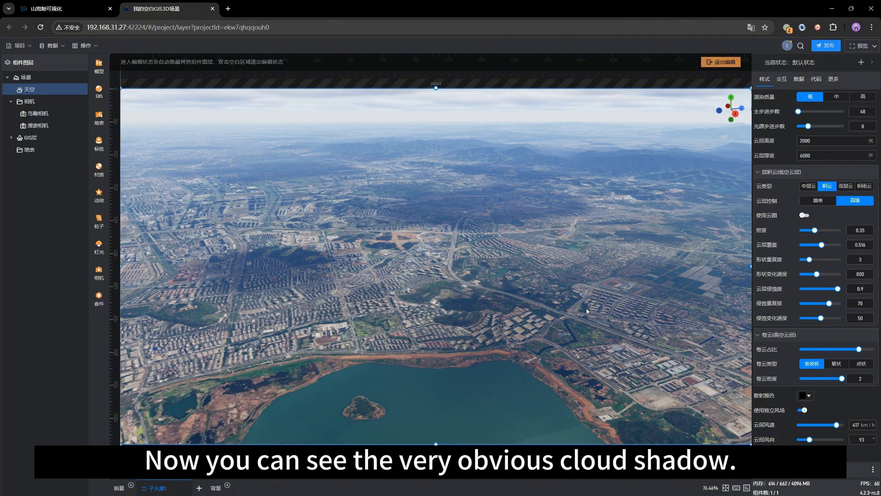
left_click_drag(634, 298, 535, 306)
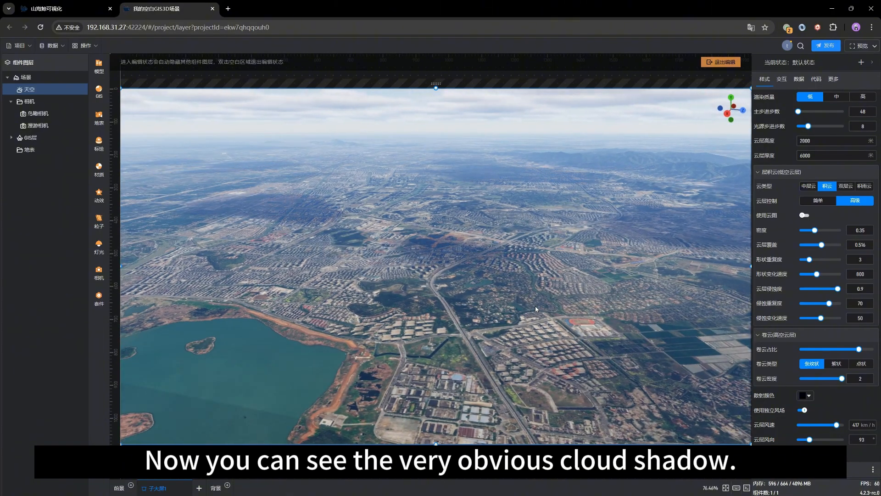
left_click_drag(521, 293, 565, 303)
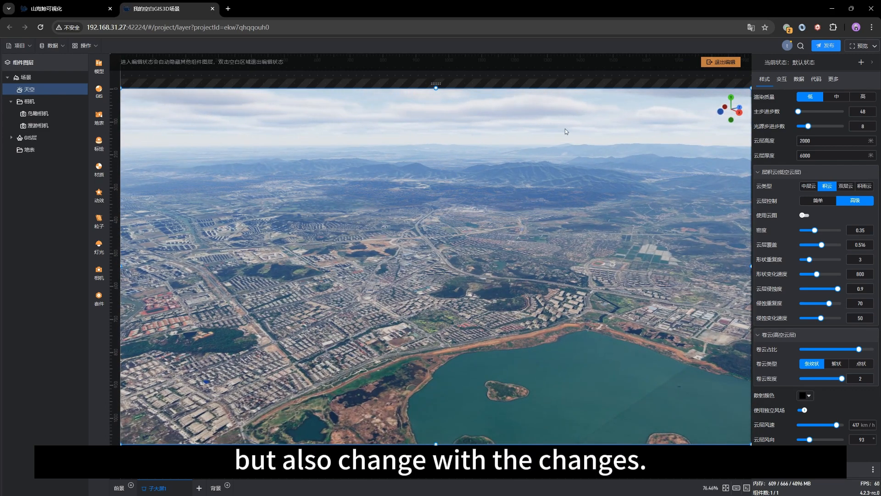
left_click_drag(362, 276, 466, 288)
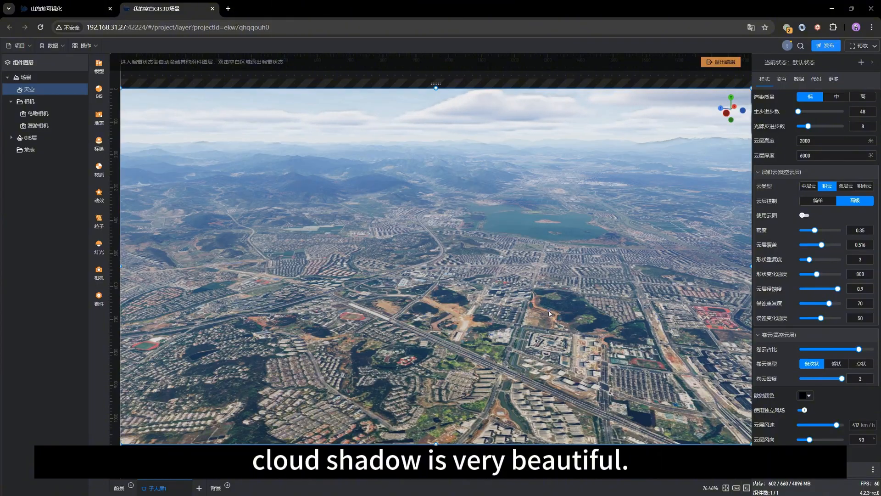
left_click_drag(549, 314, 551, 305)
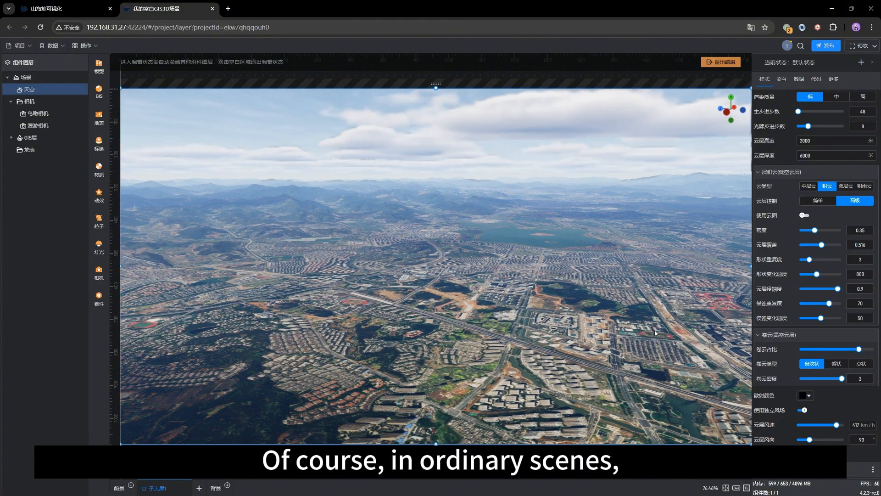
left_click_drag(655, 333, 563, 337)
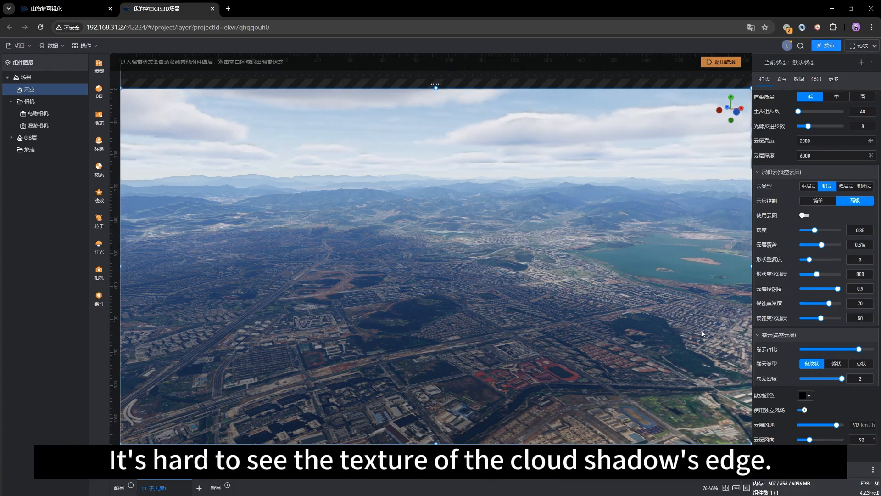
left_click_drag(702, 331, 652, 333)
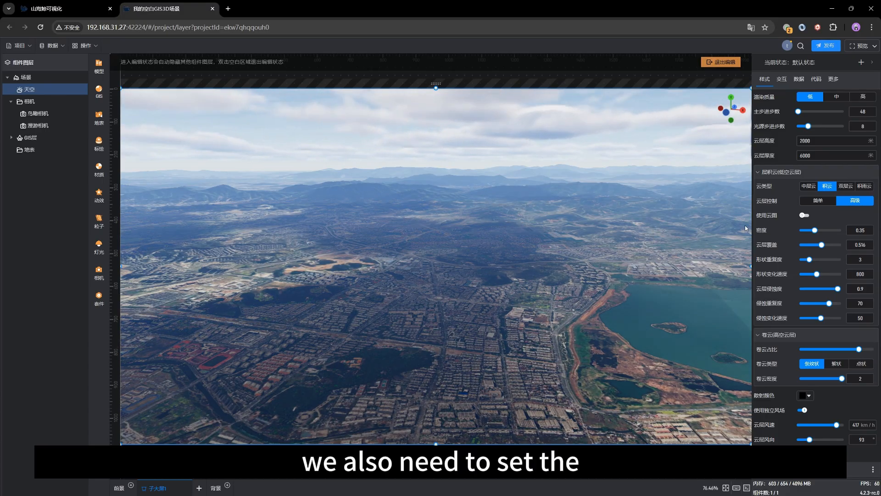
Step: Open the sky's sunlight settings (太阳光) and review the shadow options alongside the cloud shadows in the scene
scroll(811, 218, "up", 3)
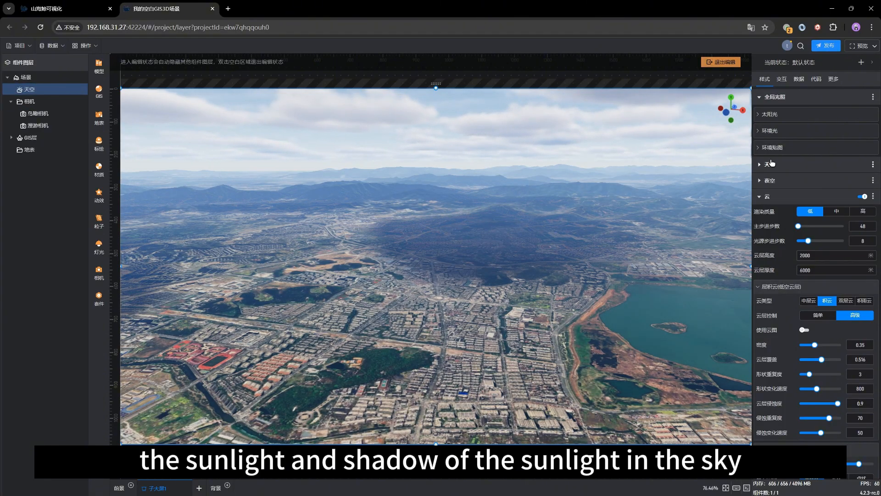
left_click(774, 114)
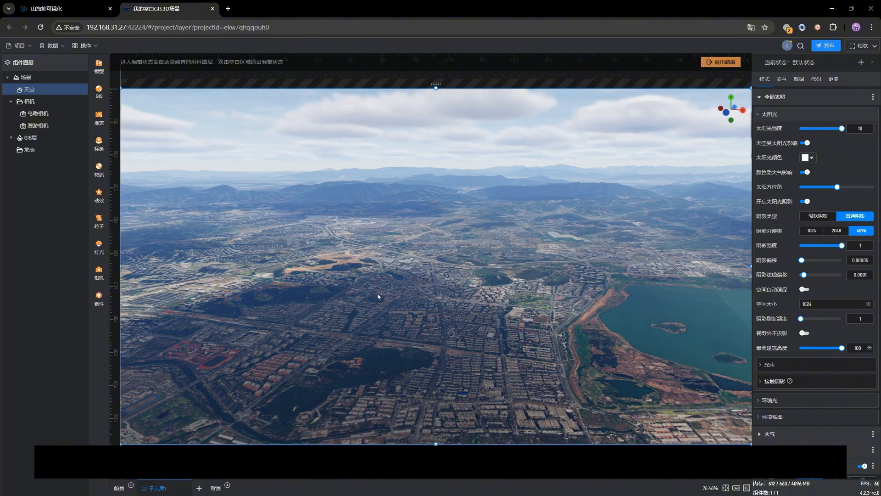
left_click_drag(341, 293, 461, 282)
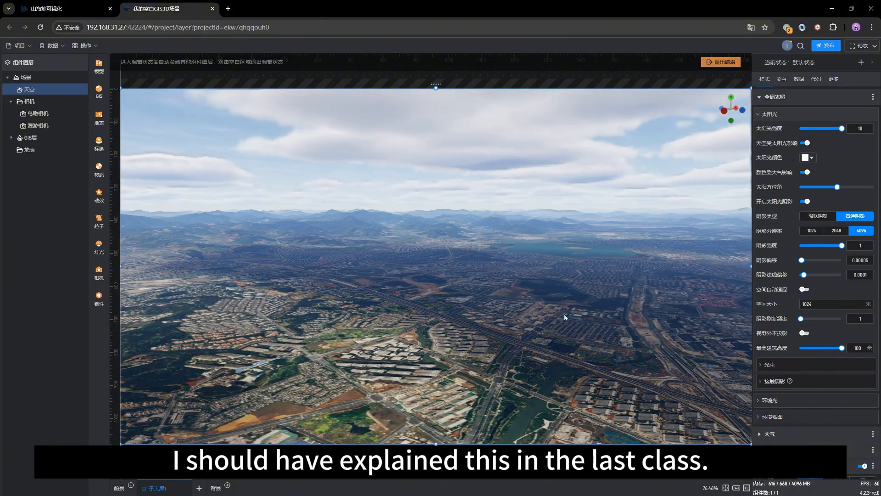
left_click_drag(542, 322, 542, 326)
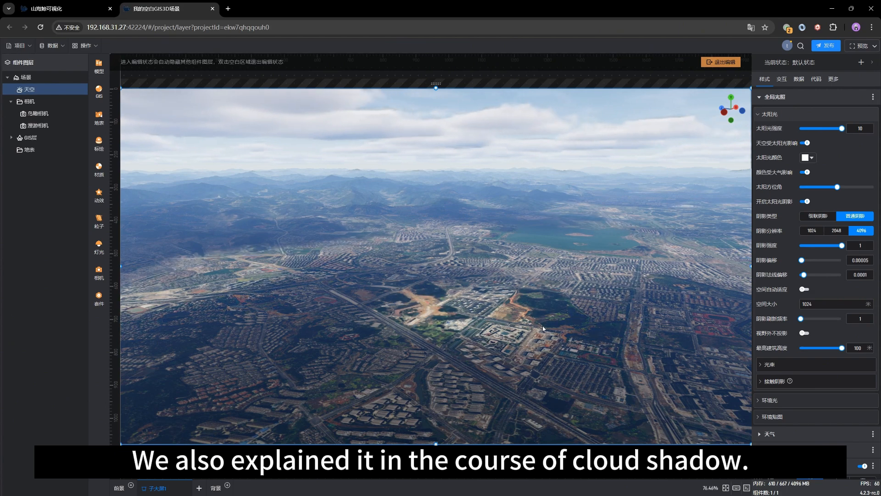
left_click_drag(542, 326, 586, 291)
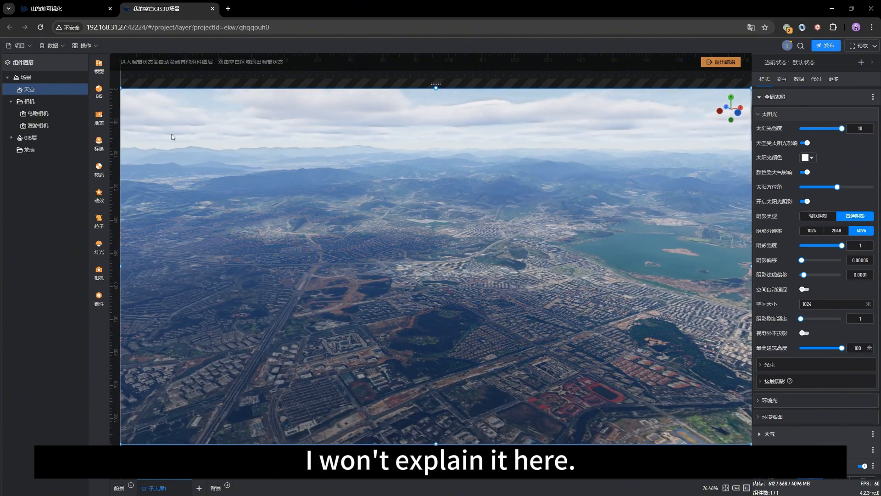
Step: Return to the sky's cloud settings and turn off cloud shadows (云层产生阴影)
left_click(27, 77)
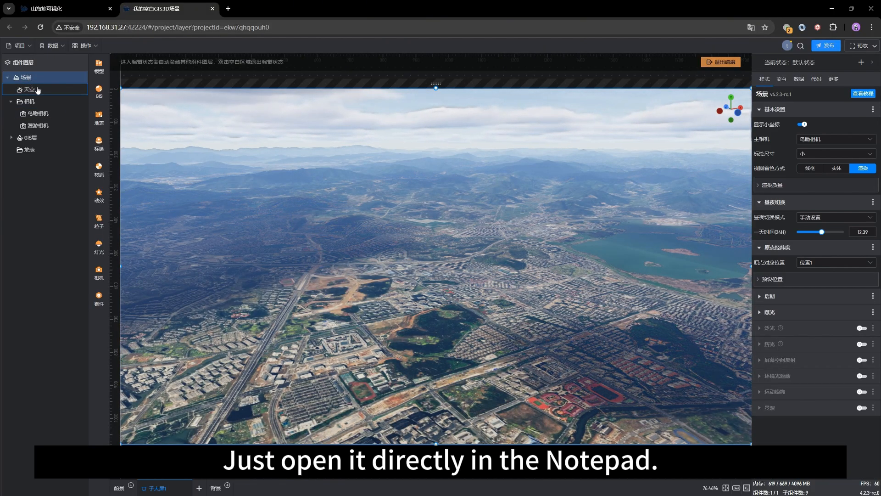
left_click(37, 89)
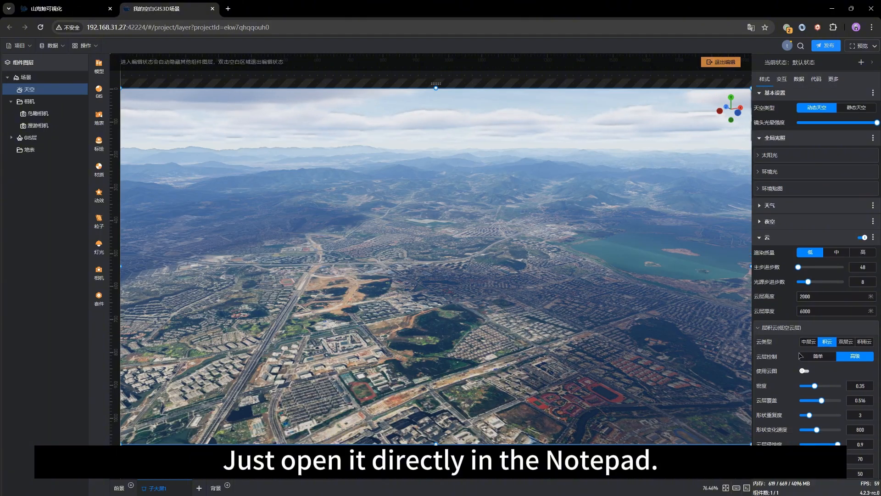
scroll(805, 352, "down", 3)
left_click_drag(587, 321, 519, 318)
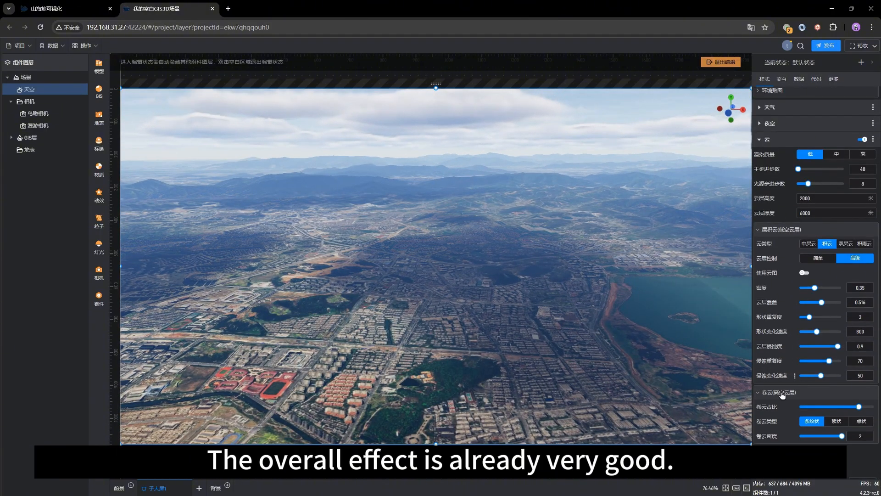
scroll(789, 369, "down", 2)
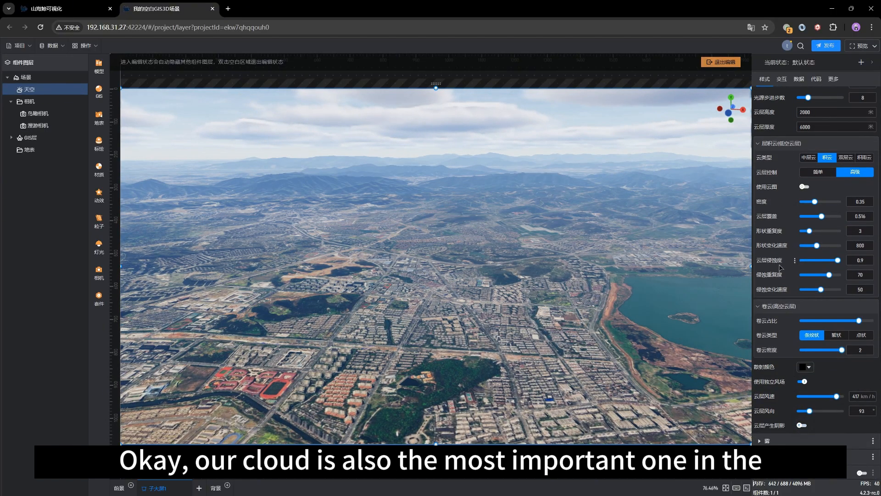
Step: Collapse the sky's cloud settings and view the clouds from a low viewpoint over the city
scroll(781, 276, "up", 5)
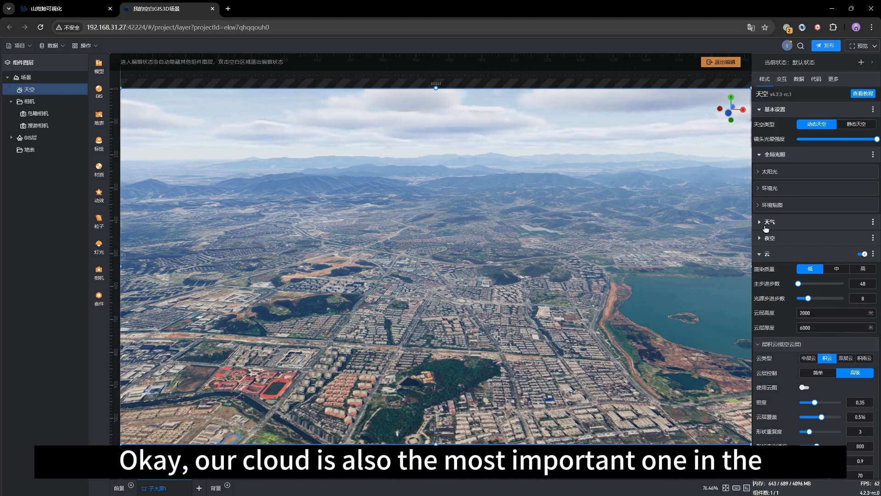
left_click(767, 253)
left_click_drag(489, 372, 533, 308)
scroll(487, 339, "up", 5)
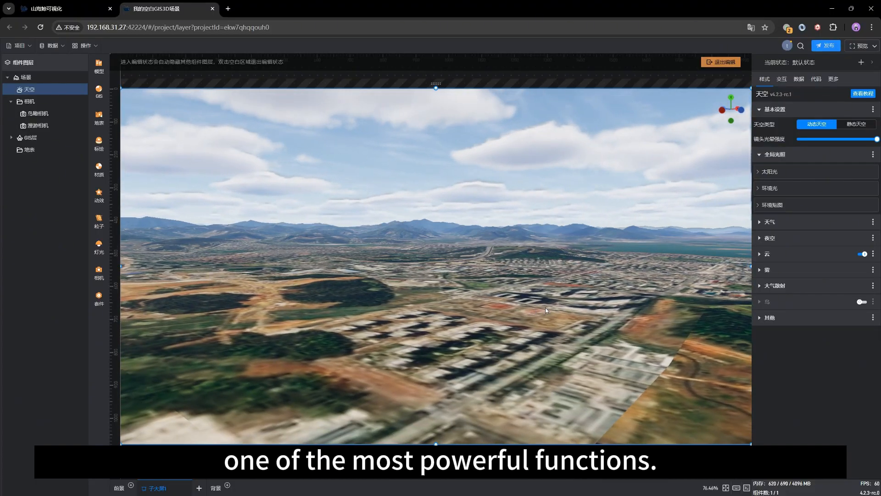
Step: Reset the sky's cloud wind speed (云层风速) to 50 km/h and the cloud wind direction (云层风向) to 0°
left_click(773, 222)
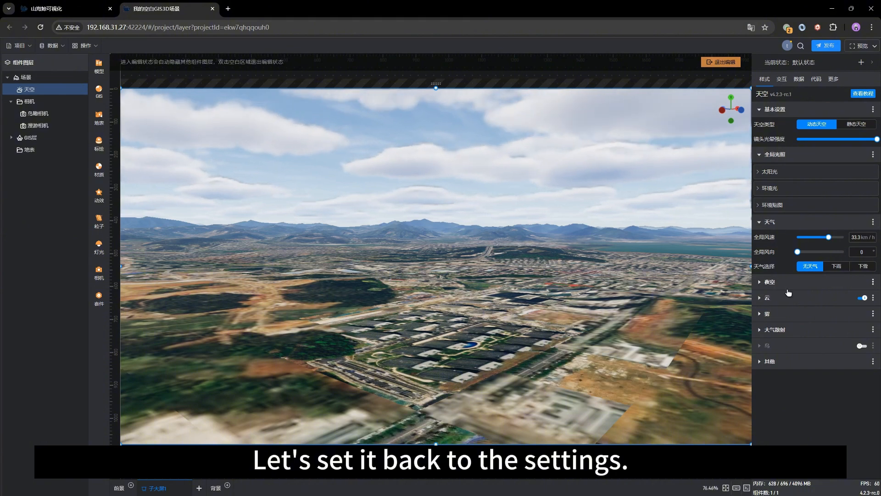
left_click(768, 298)
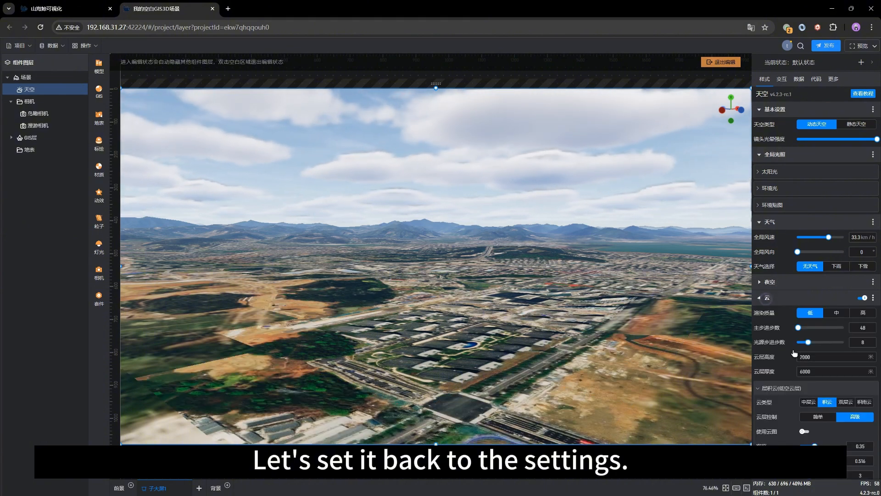
scroll(796, 404, "down", 3)
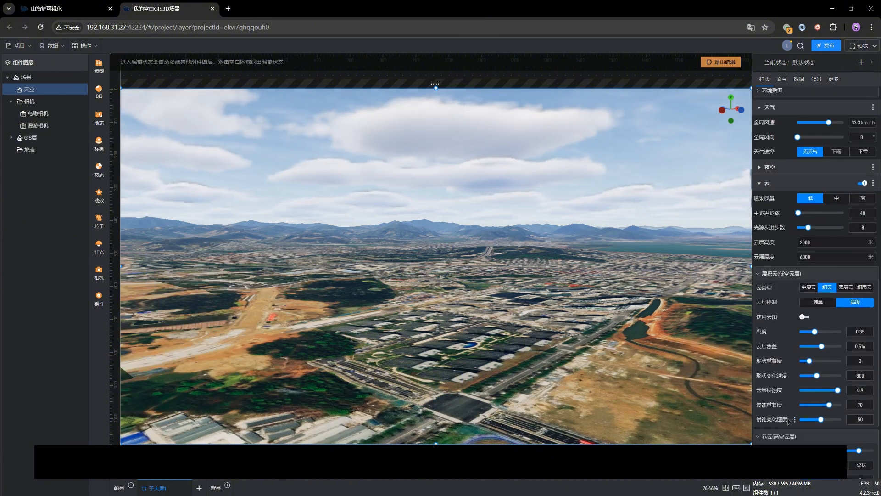
scroll(785, 442, "down", 1)
scroll(785, 441, "down", 1)
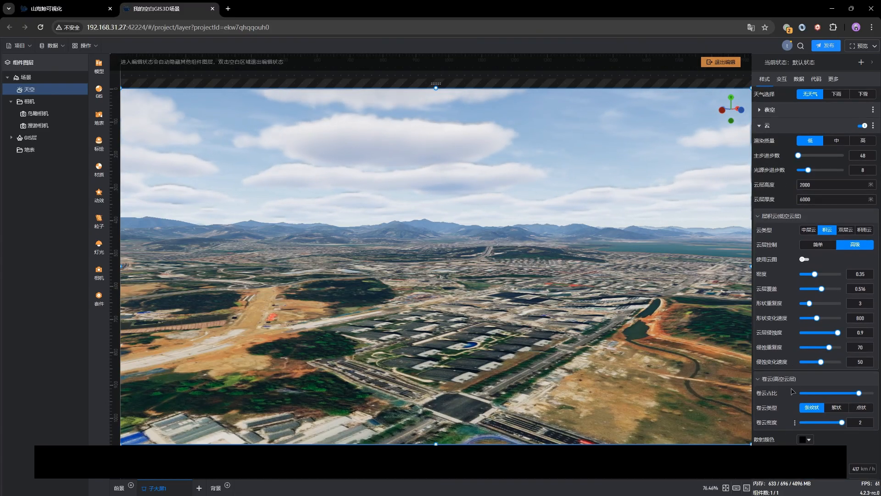
scroll(785, 442, "down", 1)
scroll(795, 416, "down", 1)
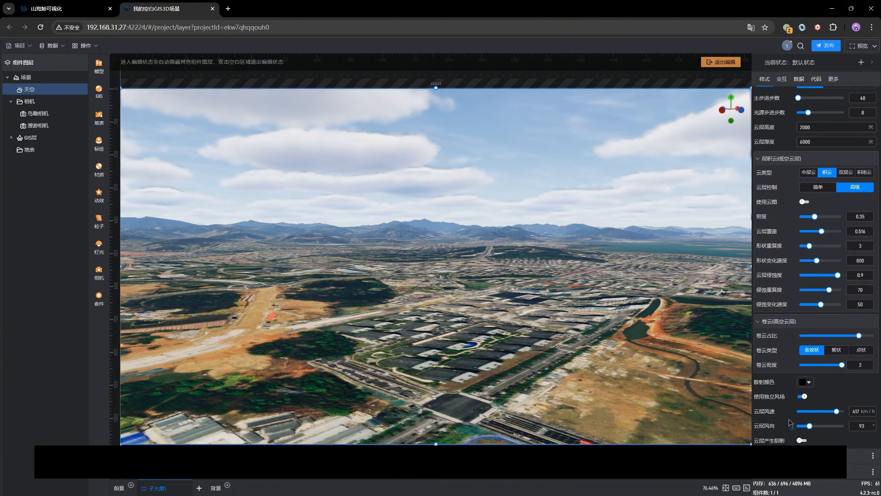
left_click(793, 412)
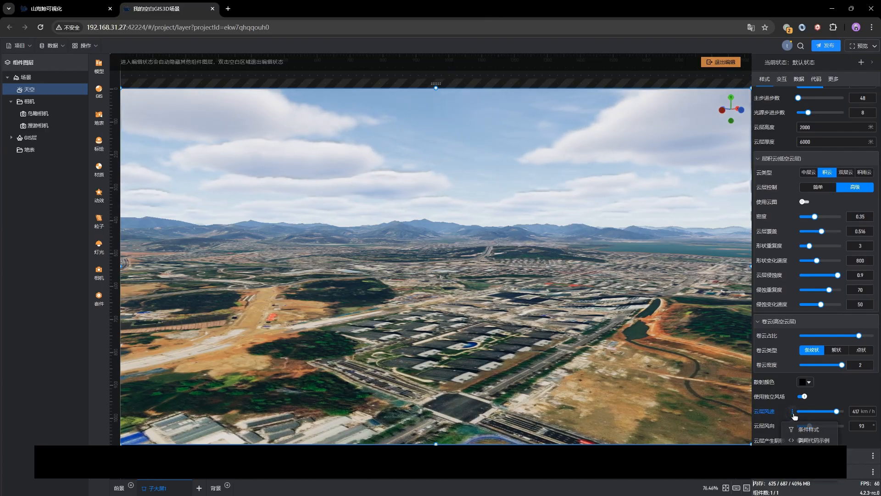
left_click(811, 479)
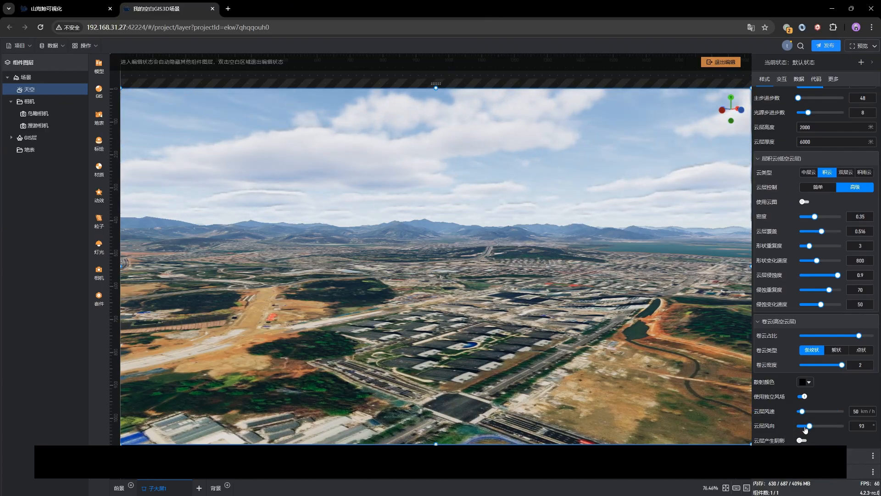
left_click_drag(810, 426, 797, 426)
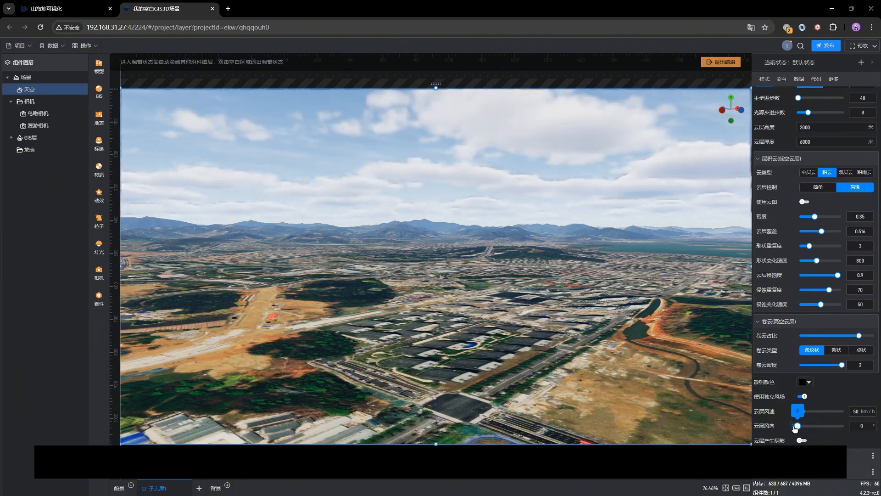
left_click_drag(684, 404, 539, 349)
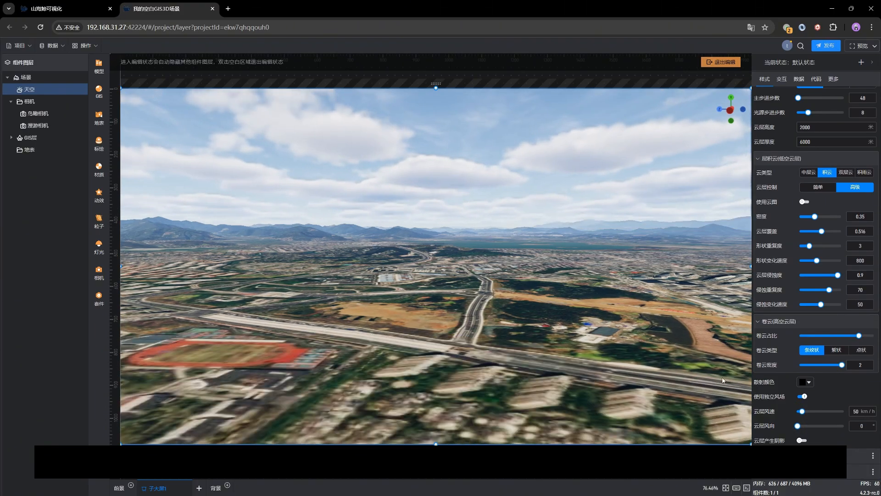
Step: Collapse the cloud and weather sections, review the fog settings (雾), and open the atmospheric scattering settings (大气散射)
scroll(795, 211, "up", 2)
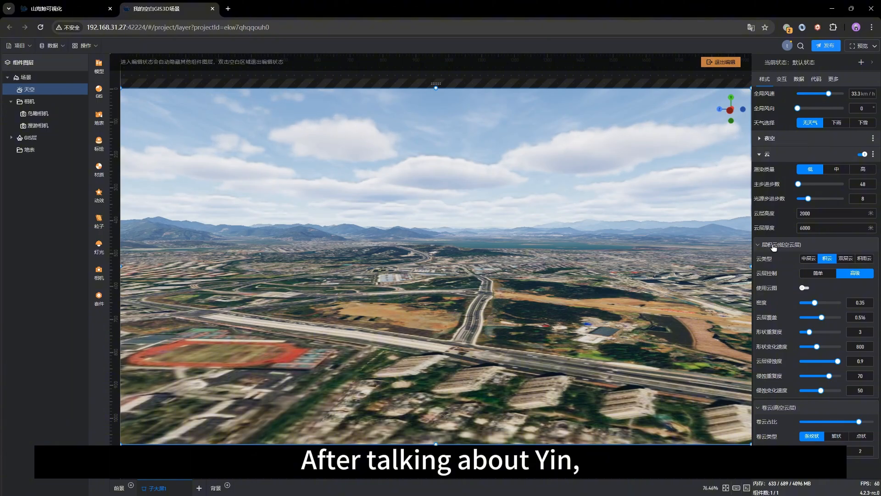
left_click(773, 157)
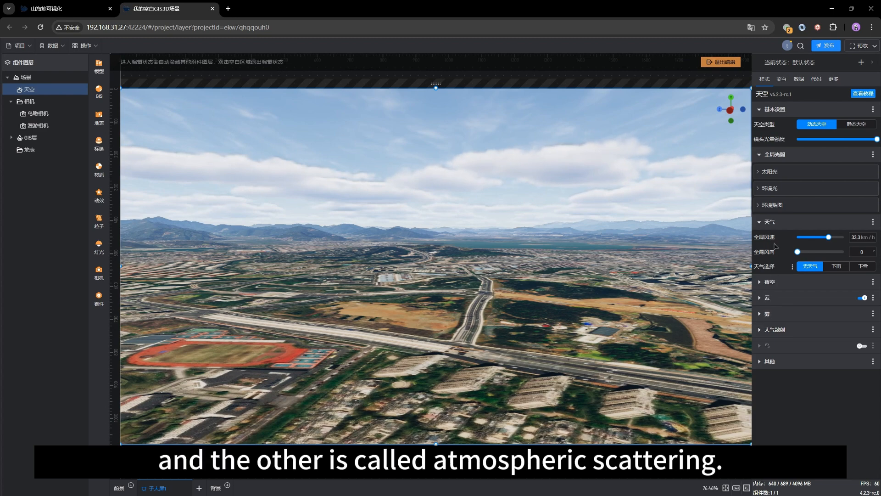
left_click(770, 223)
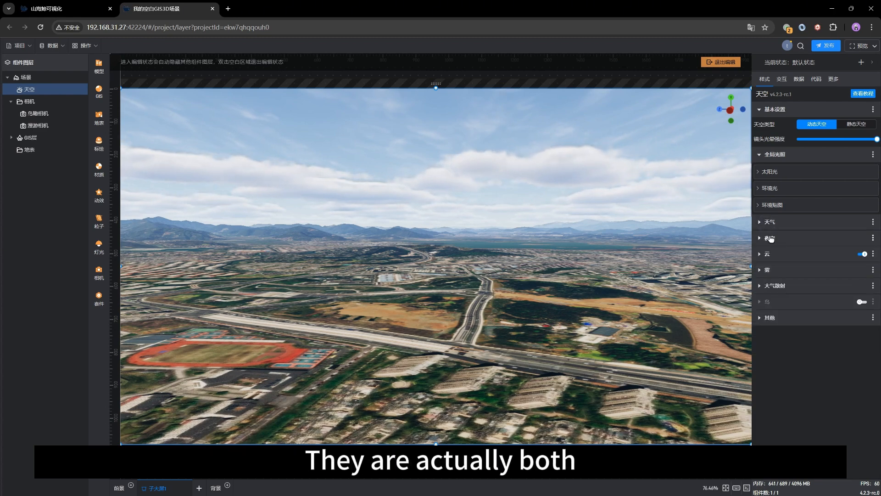
left_click(778, 270)
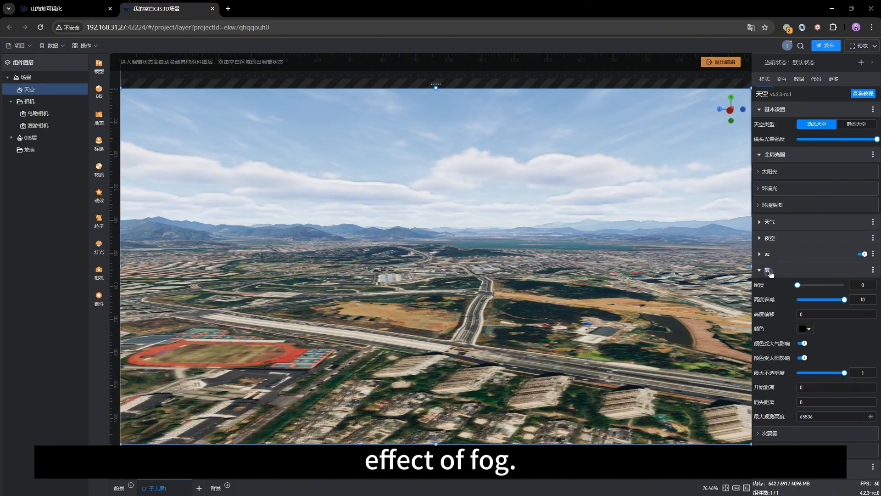
left_click(771, 272)
left_click(777, 286)
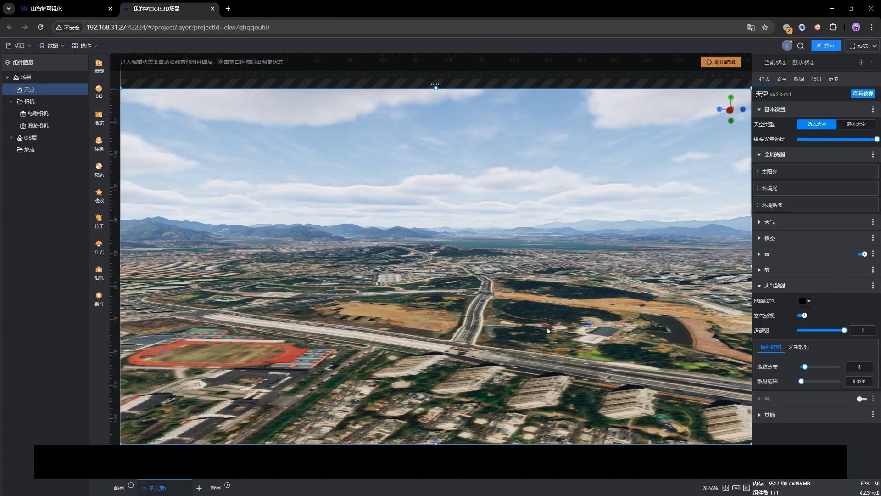
Step: Examine the atmosphere over the terrain from several directions and review the Rayleigh (瑞利散射) and Mie scattering (米氏散射) parameters
left_click_drag(547, 331, 469, 333)
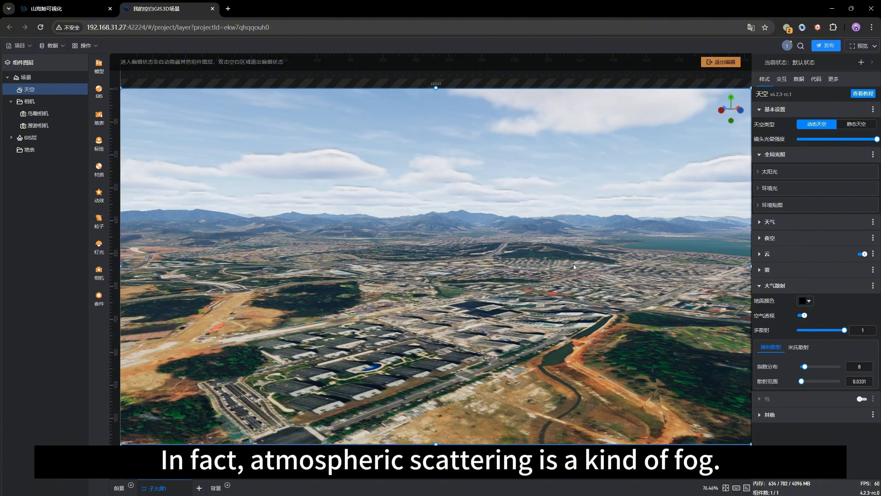
scroll(565, 271, "up", 3)
left_click_drag(564, 272, 564, 277)
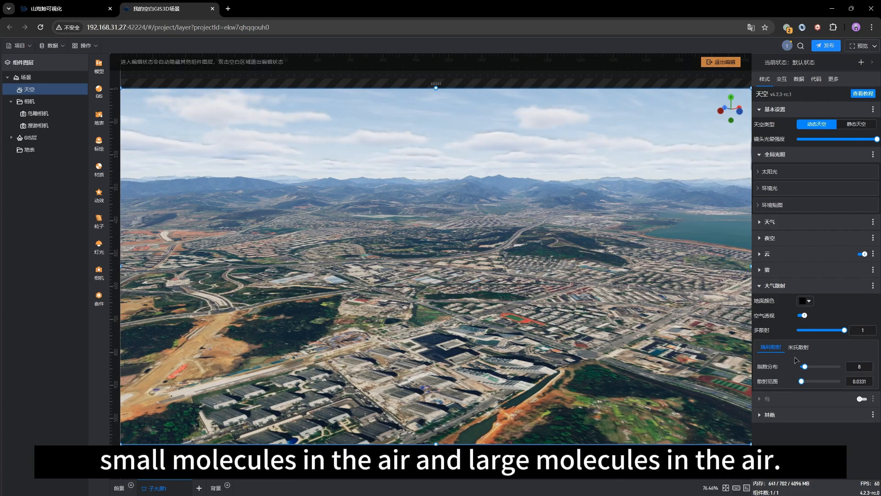
mouse_move(806, 383)
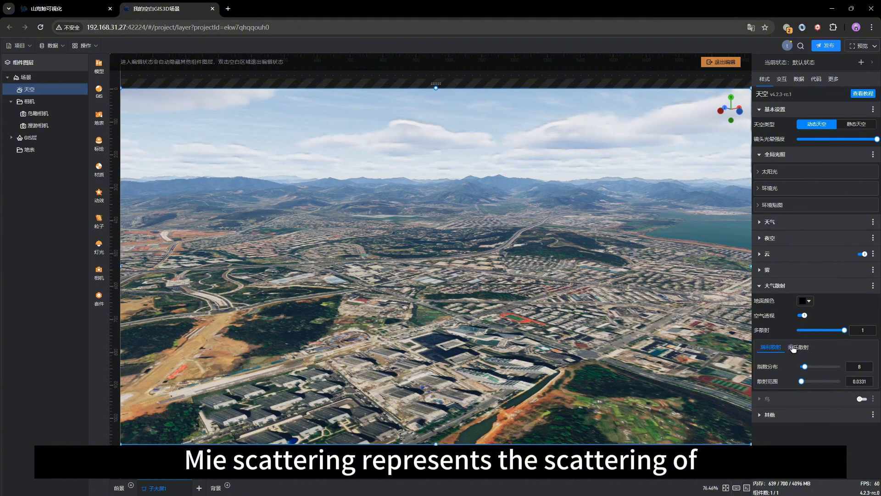
left_click(794, 347)
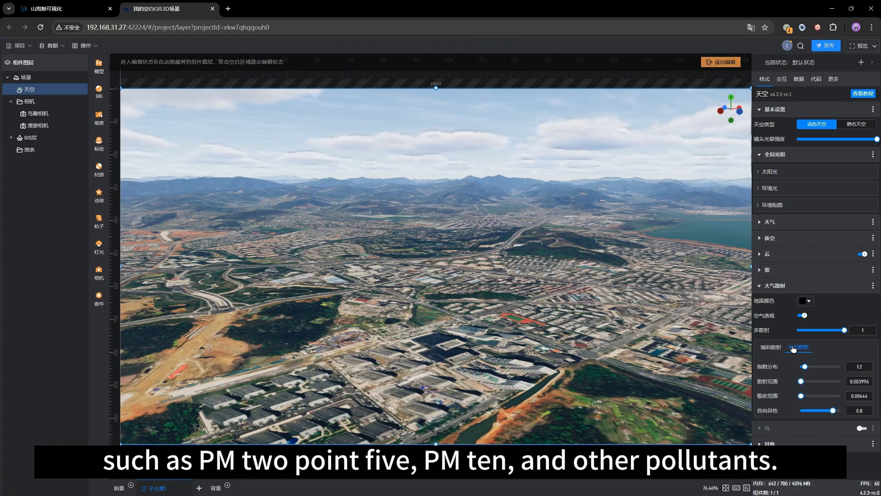
left_click_drag(514, 337, 592, 310)
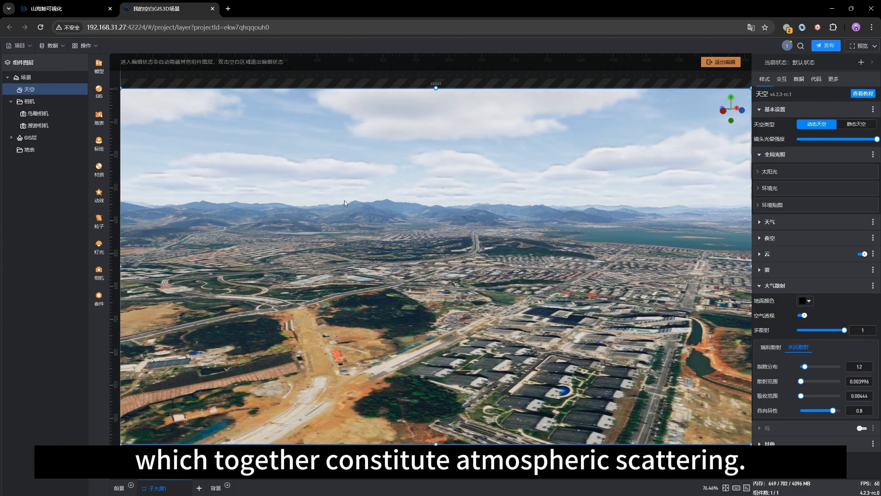
Step: Turn the atmosphere's aerial perspective (空气透视) off and back on to compare its effect on the mountains and clouds
left_click(803, 315)
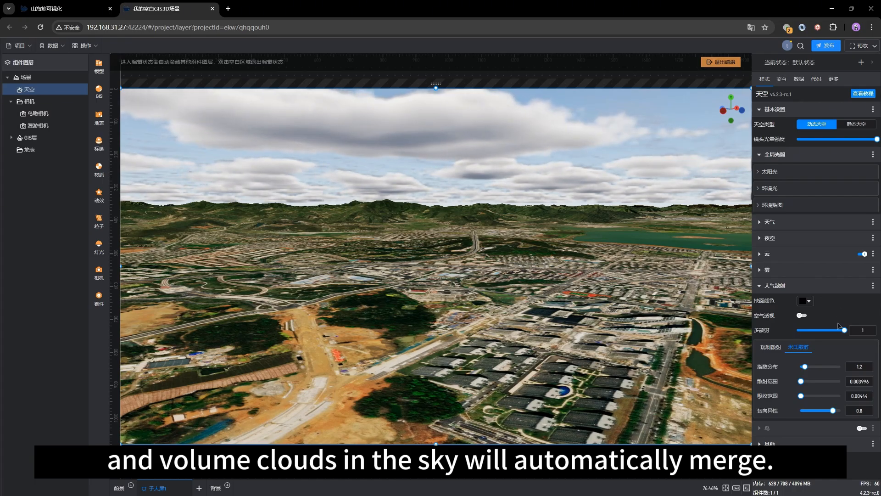
left_click(802, 316)
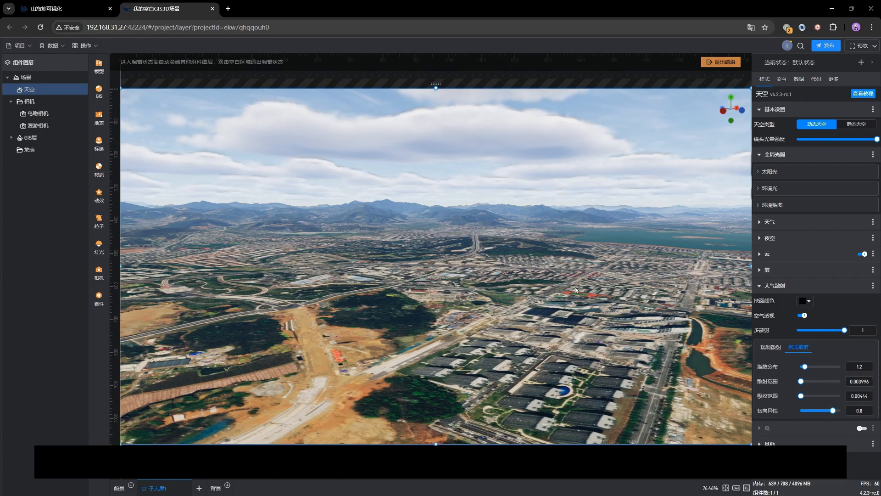
left_click_drag(531, 297, 494, 297)
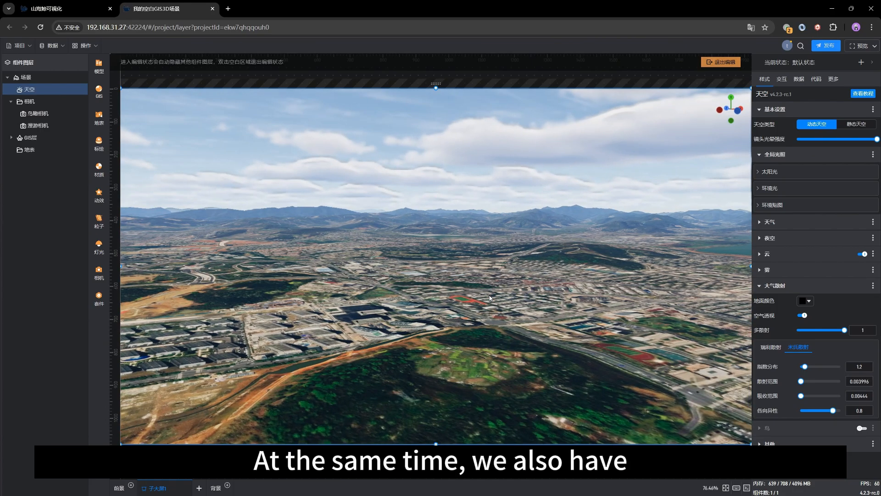
Step: Try the red ground color (地面颜色) #AA3B3BFF in the atmospheric scattering settings and discard the change
left_click(810, 303)
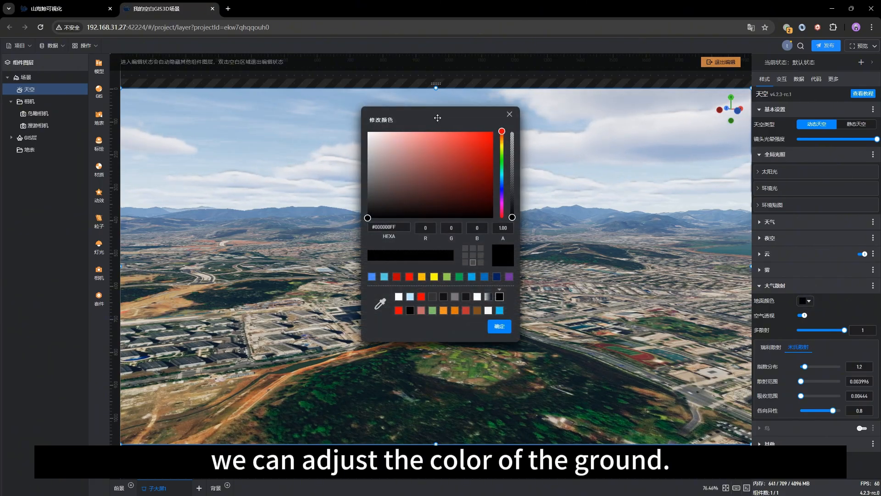
left_click_drag(436, 118, 502, 141)
mouse_move(482, 176)
left_mouse_down()
mouse_move(514, 162)
mouse_move(466, 158)
mouse_move(495, 171)
left_mouse_up()
left_click(499, 178)
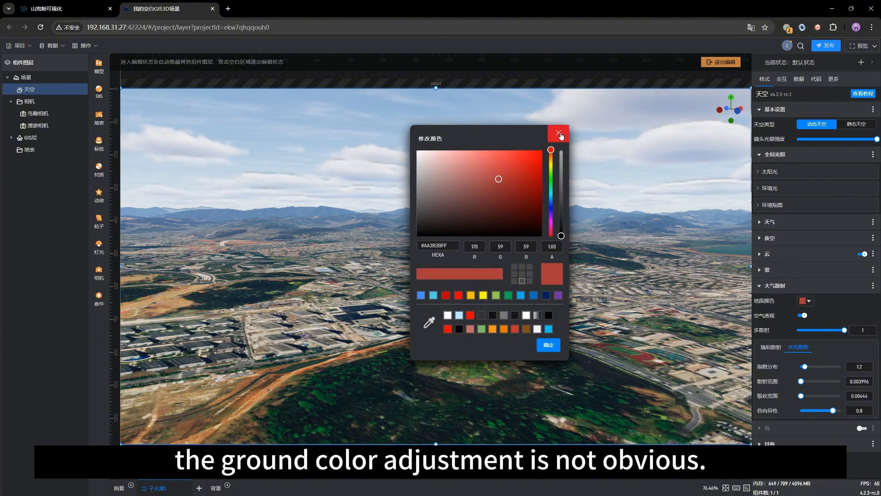
left_click(560, 133)
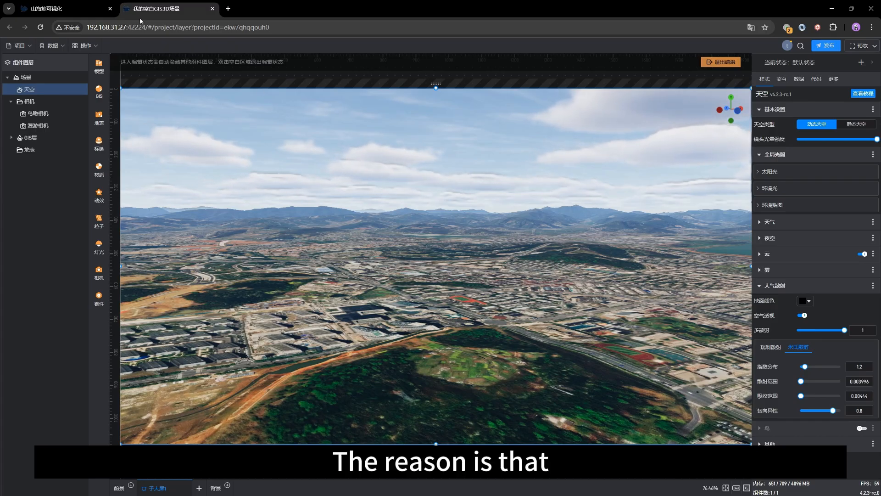
Step: Open the project 我的空白地面3D场景 from the project list and enter editing mode for its empty 3D scene
left_click(60, 10)
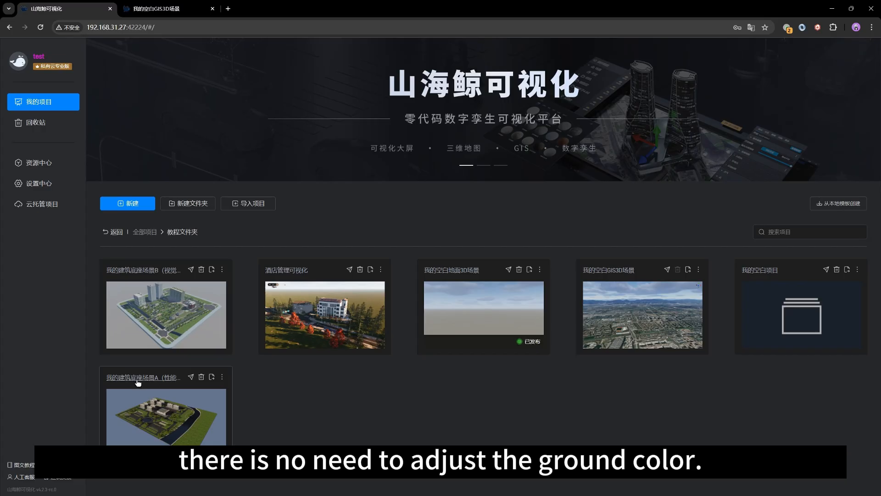
mouse_move(473, 295)
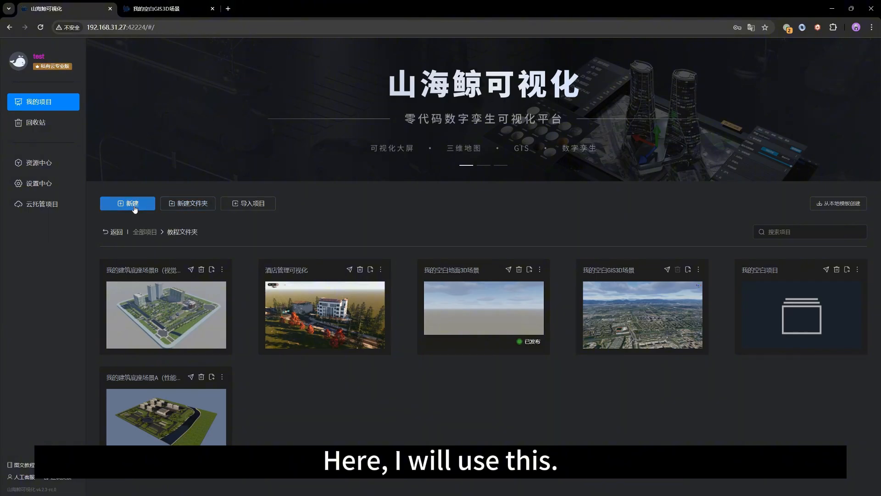
left_click(454, 267)
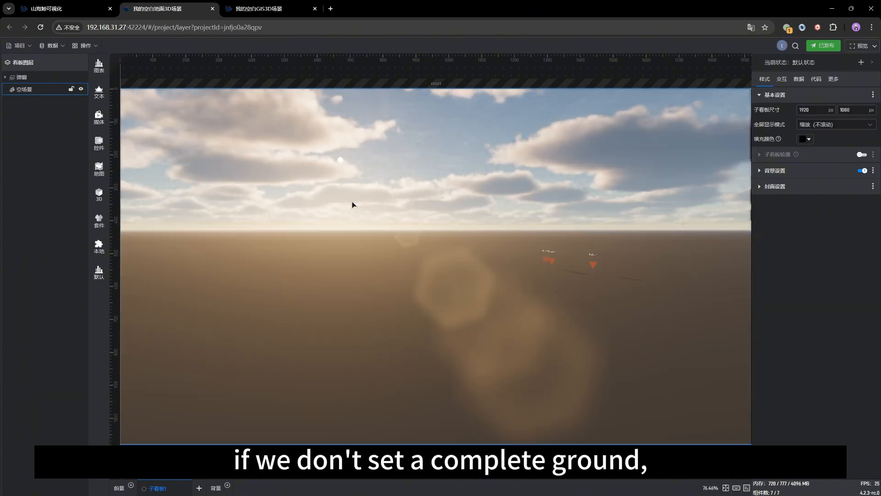
left_click_drag(575, 261, 451, 250)
double_click(450, 250)
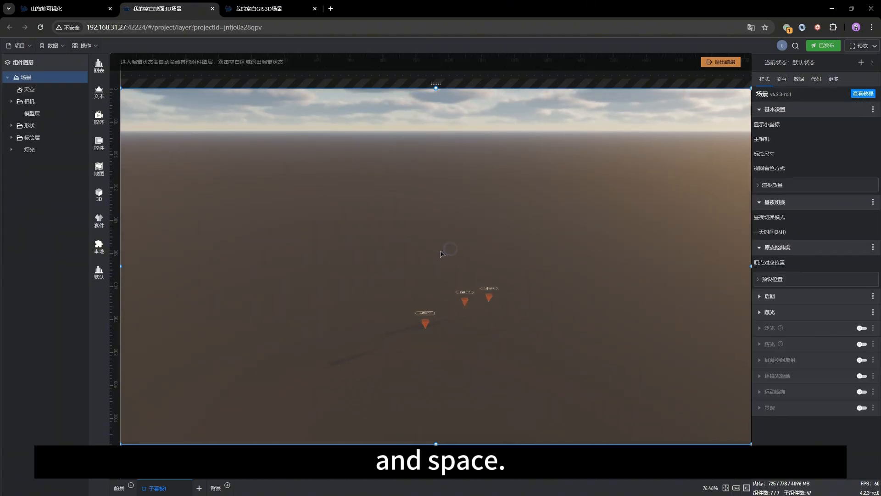
Step: Hide the ground plane (平面) in the empty 3D scene and open the scene (场景) settings
left_click(400, 246)
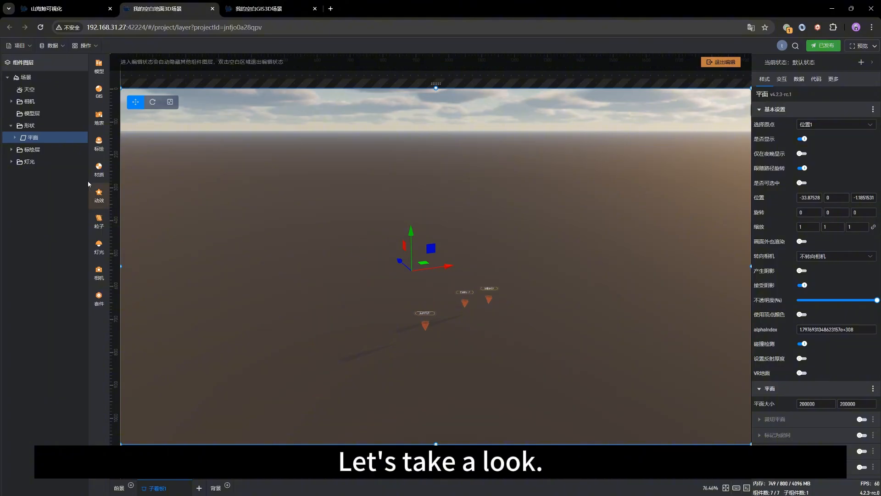
left_click(82, 138)
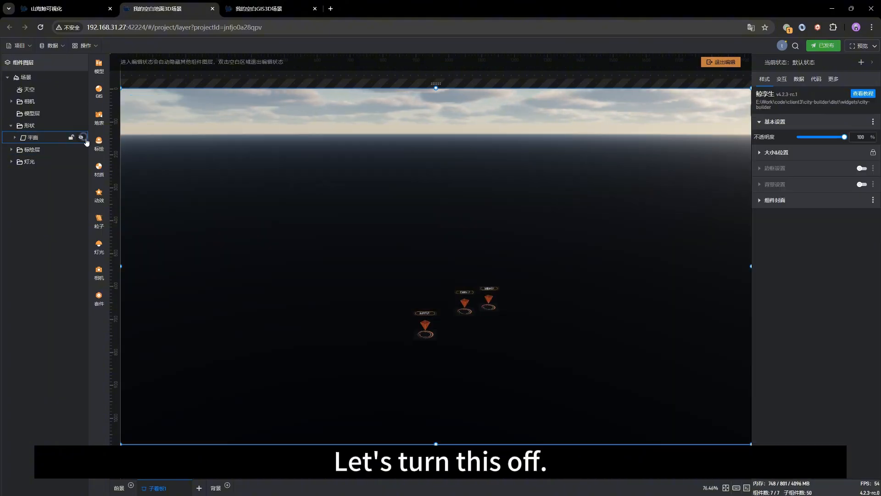
left_click_drag(478, 266, 468, 267)
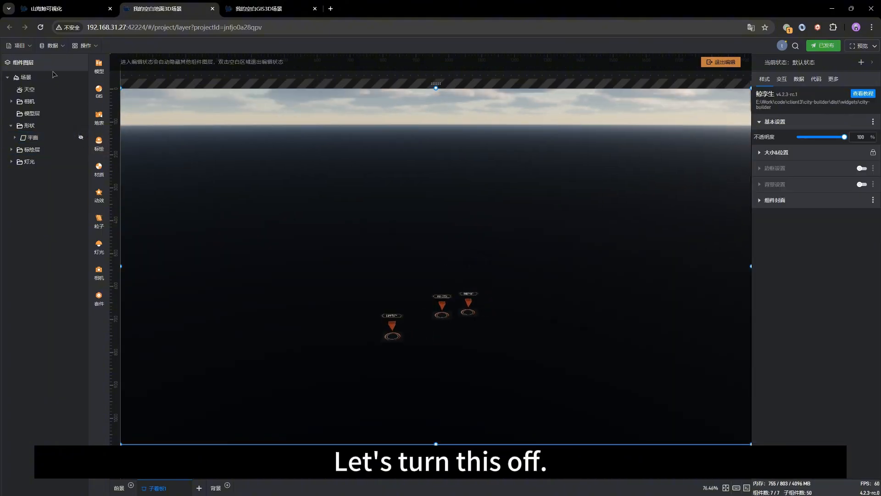
left_click(24, 77)
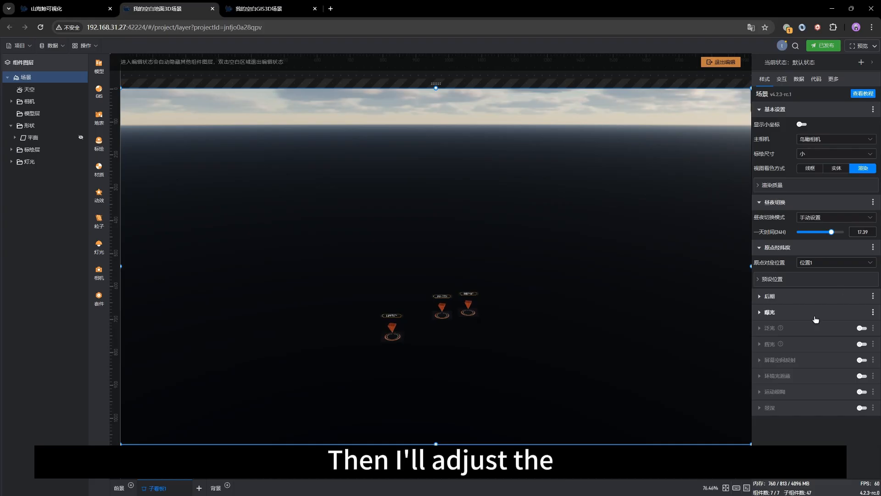
Step: Try the red ground color (地面颜色) #E72121FF in the blank-ground scene's sky atmospheric scattering settings and discard the change
left_click(56, 89)
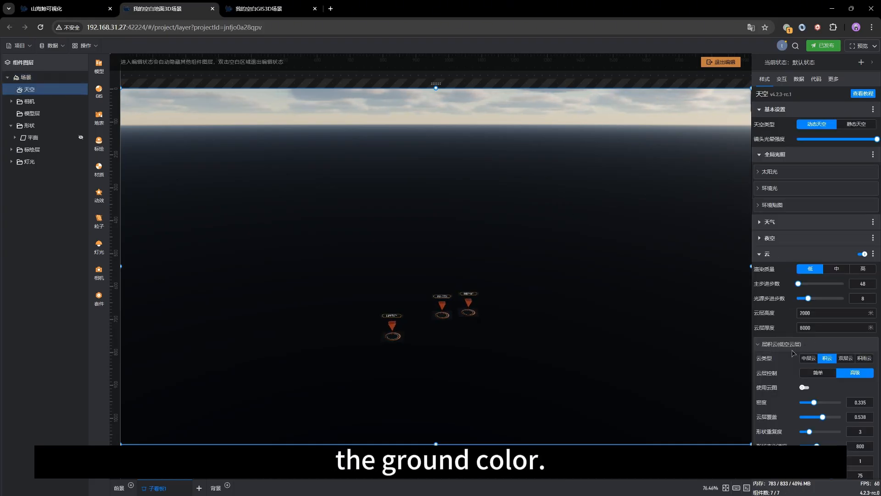
scroll(791, 352, "down", 5)
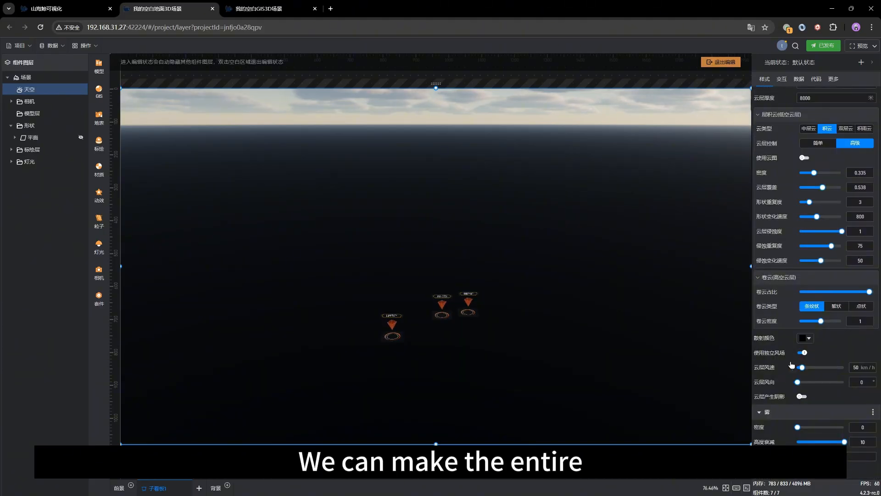
scroll(811, 390, "down", 2)
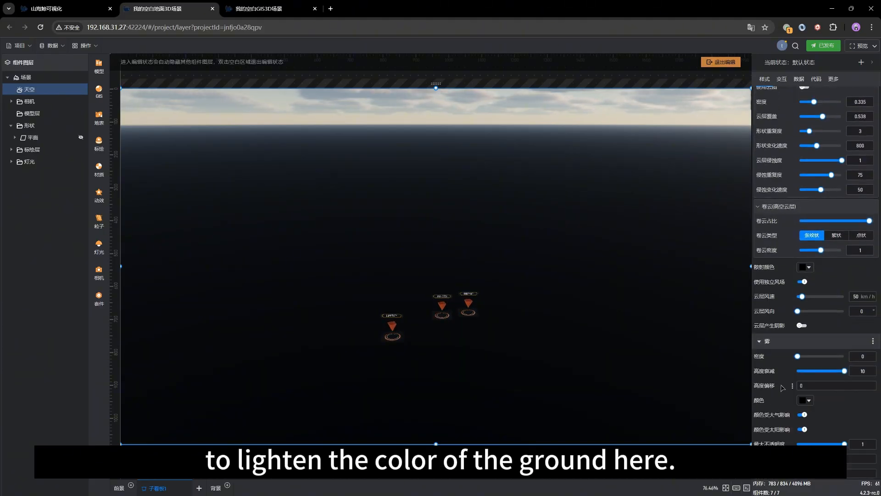
scroll(788, 389, "down", 2)
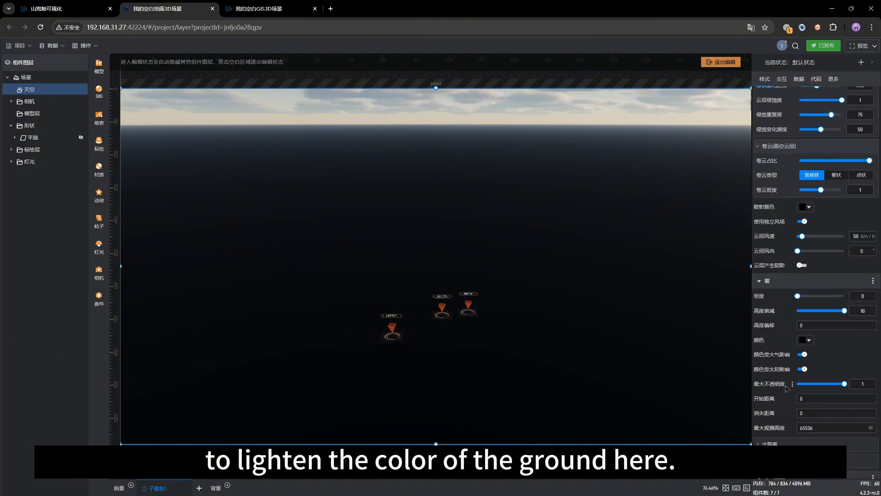
scroll(795, 404, "down", 2)
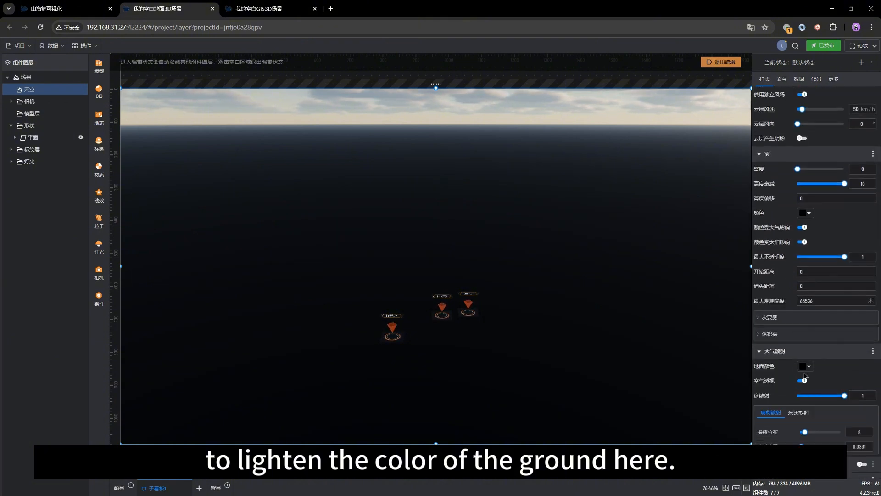
left_click(804, 366)
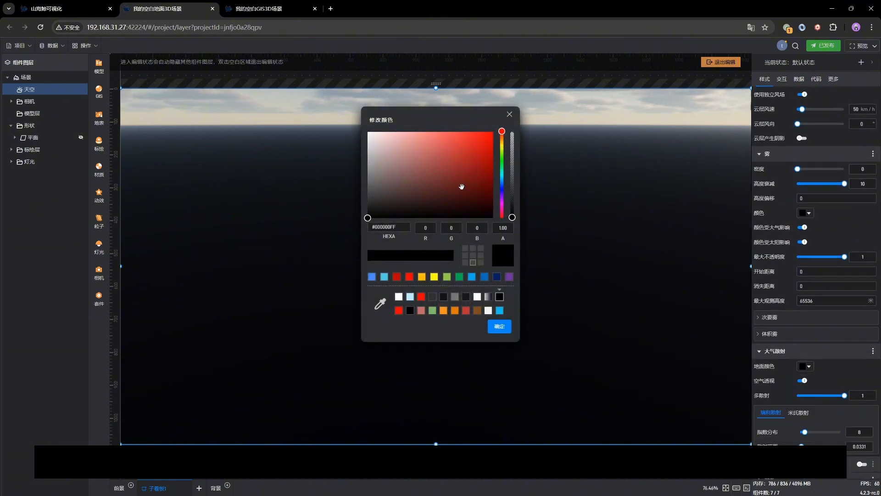
left_click_drag(460, 185, 477, 146)
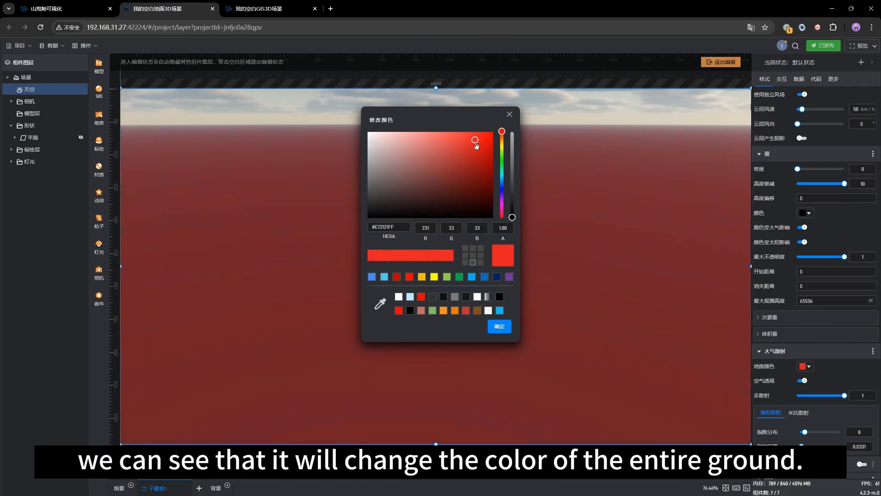
left_click_drag(439, 121, 628, 113)
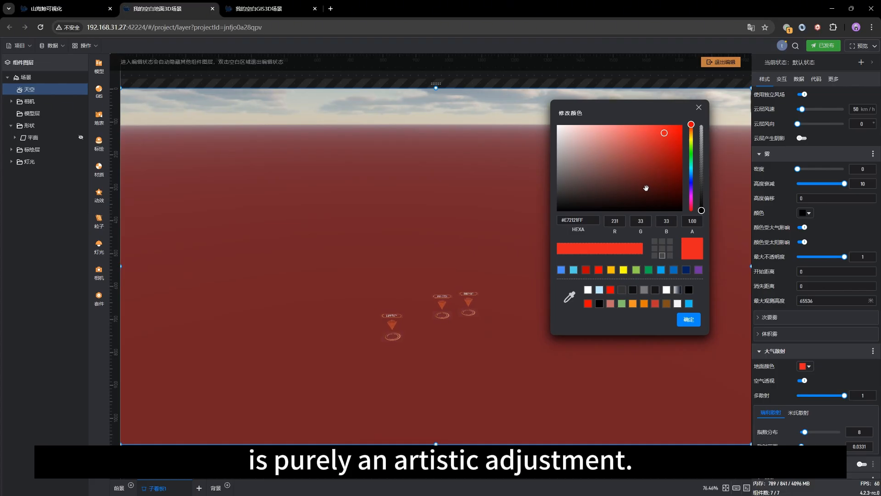
left_click(696, 108)
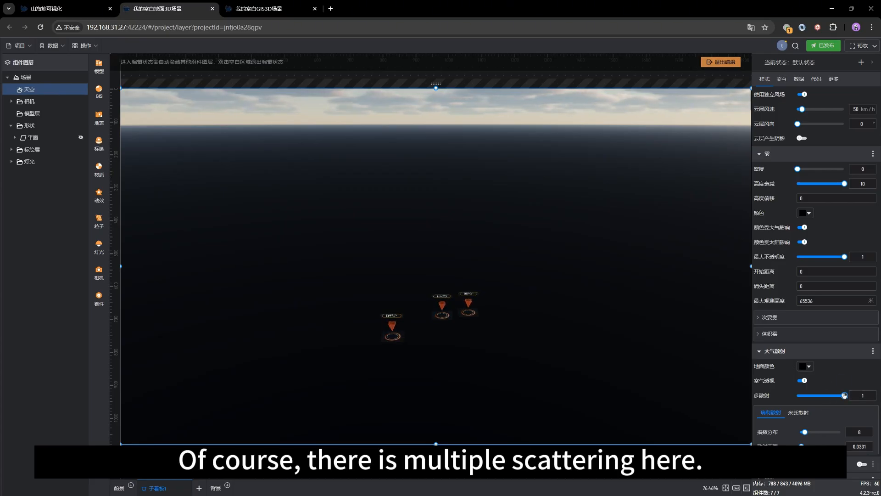
Step: Lower the atmosphere's multiple scattering (多散射) to 0.2 and return it to 1 to compare its effect on the sky
mouse_move(845, 395)
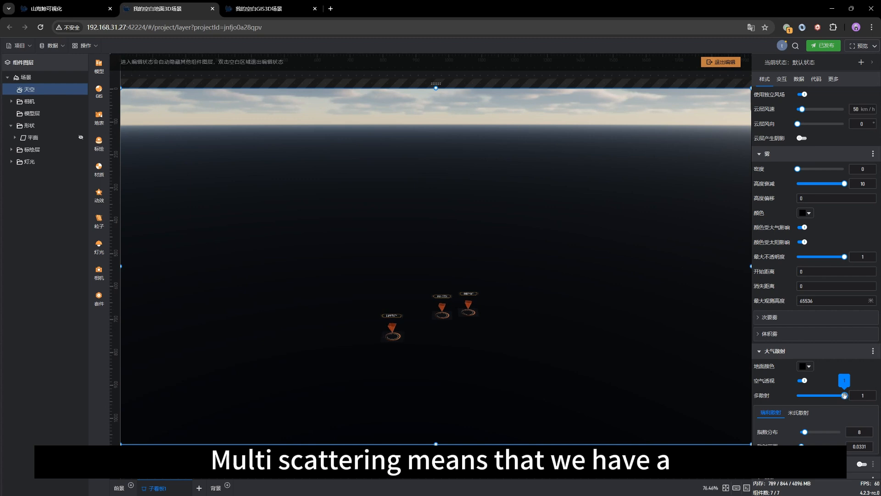
left_click_drag(844, 395, 808, 395)
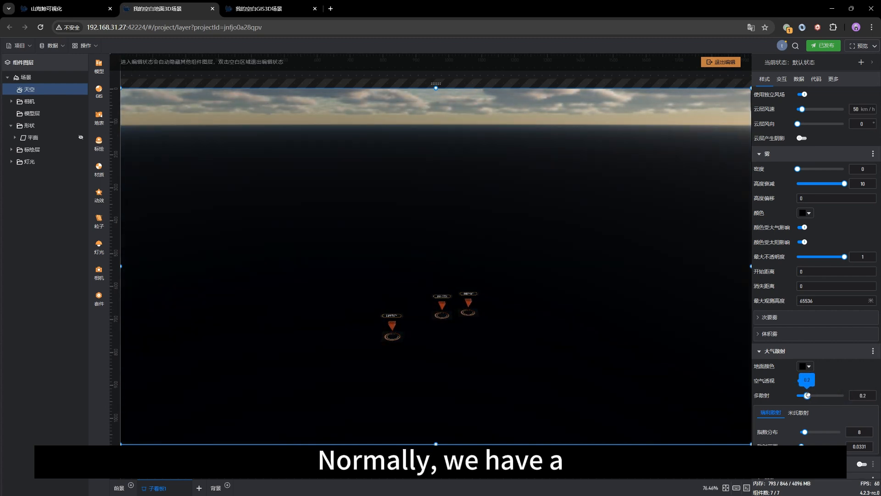
left_click_drag(807, 395, 850, 394)
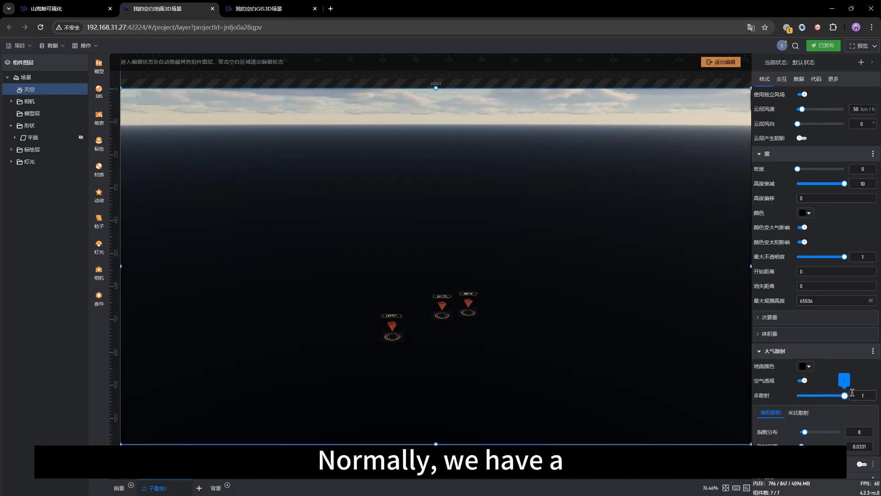
left_click_drag(445, 384, 481, 357)
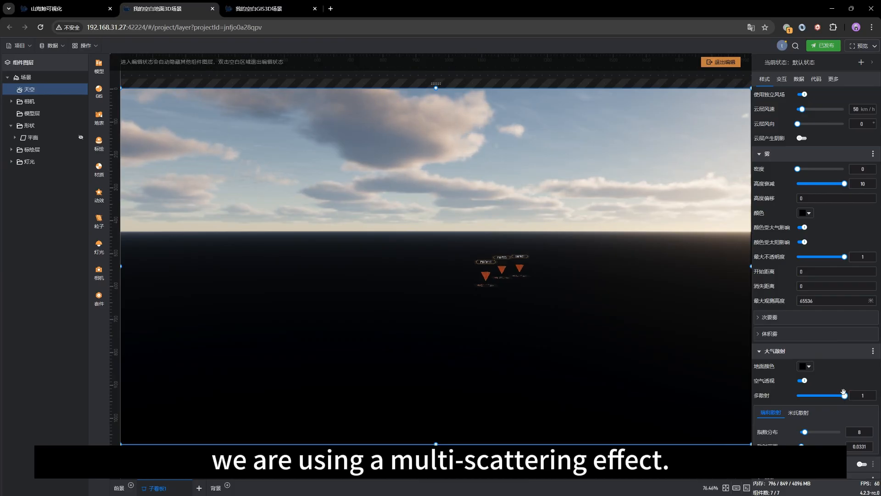
mouse_move(844, 395)
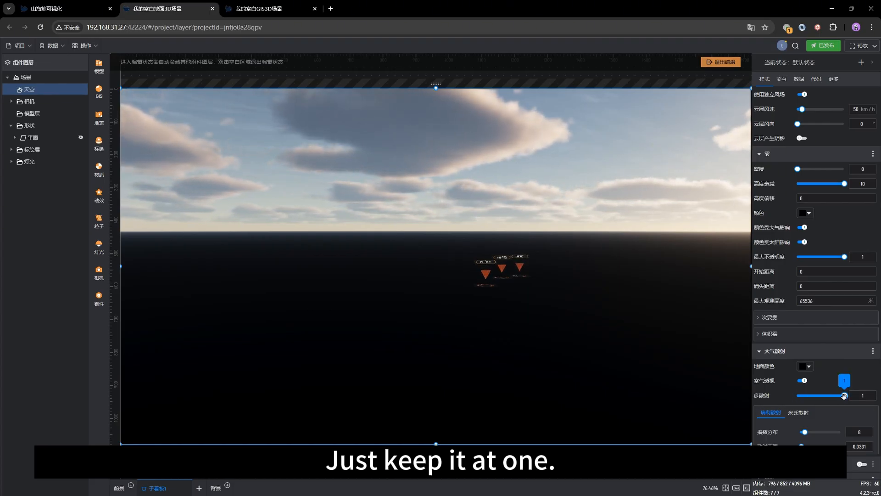
left_click_drag(621, 348, 538, 357)
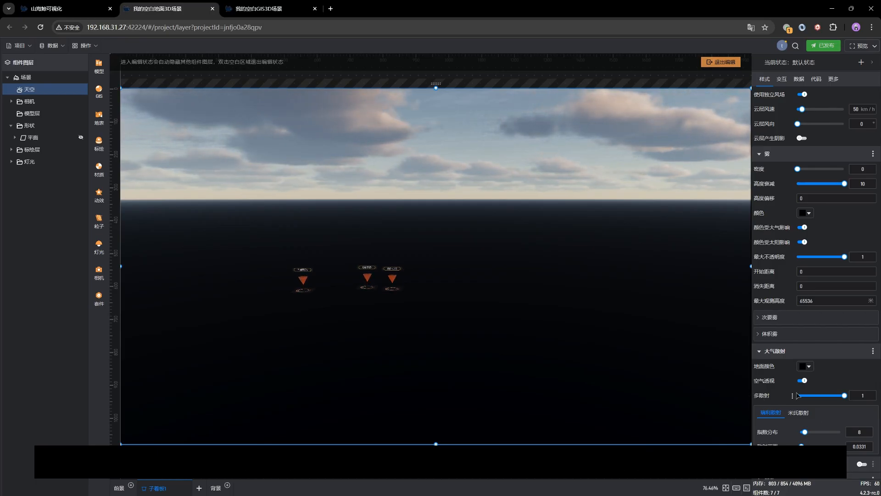
Step: Close the project 我的空白地面3D场景 without saving and open the sky's fog (雾) settings in 我的空白GIS3D场景
left_click(782, 351)
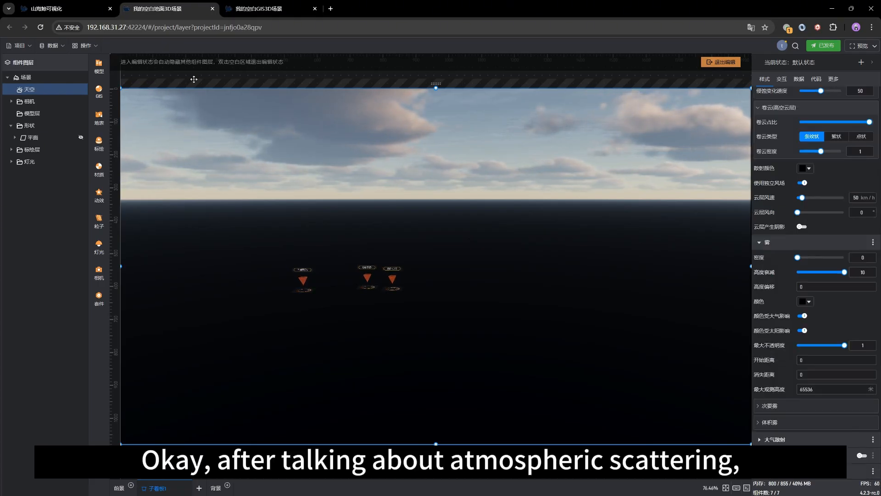
left_click(213, 9)
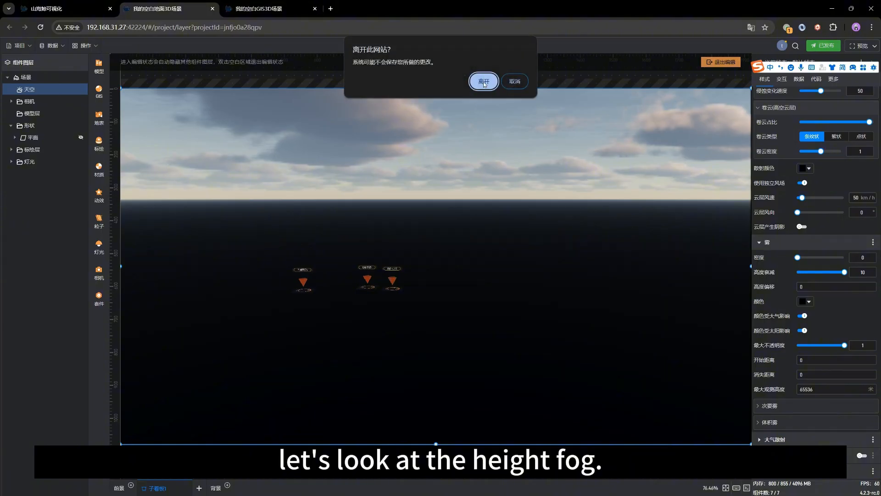
left_click(484, 82)
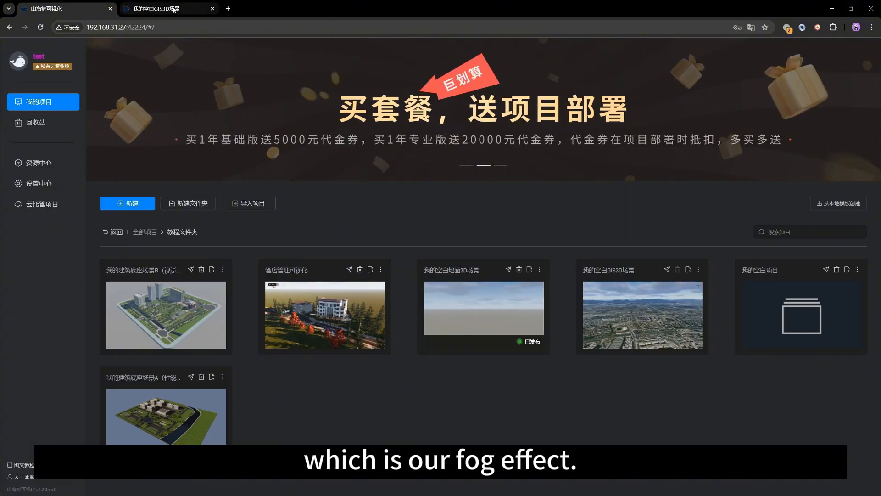
left_click(175, 8)
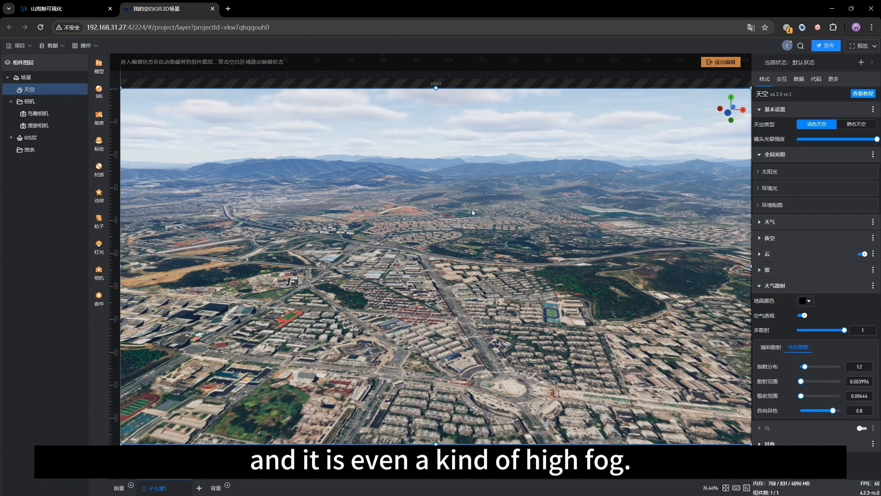
left_click(775, 287)
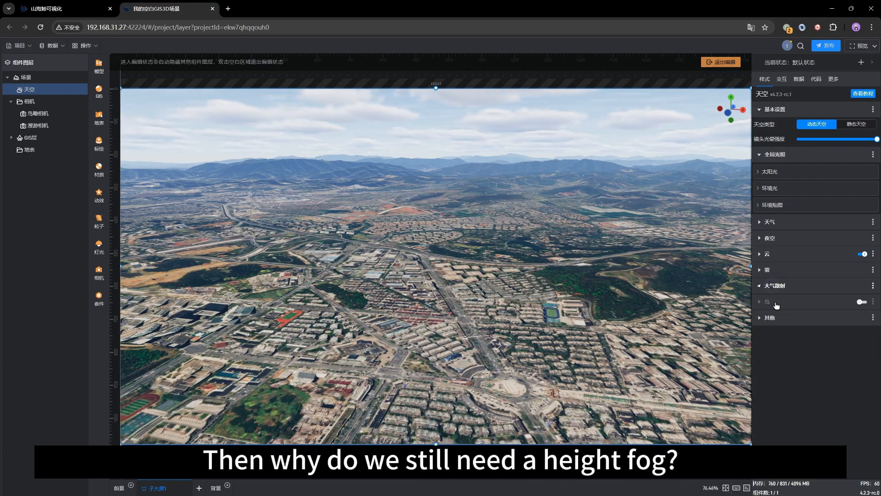
left_click(769, 267)
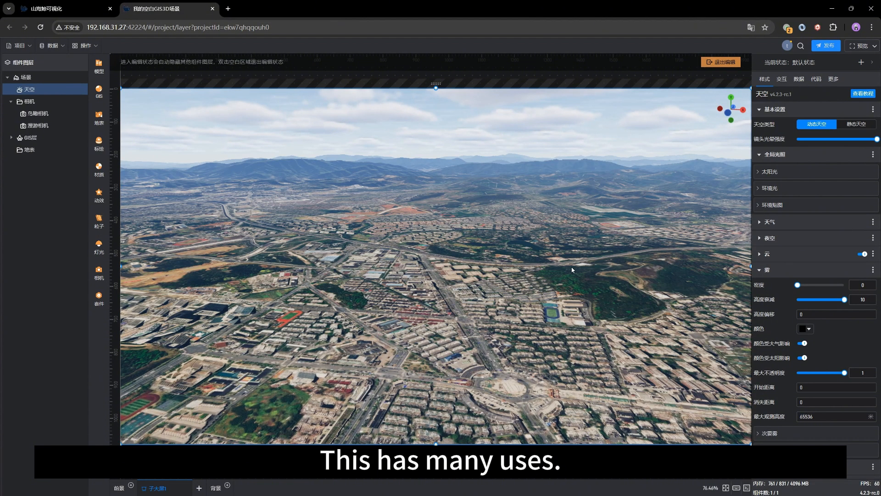
Step: Examine how the atmospheric scattering is distributed over the city, mountains and lake of the GIS scene
left_click_drag(572, 270, 548, 282)
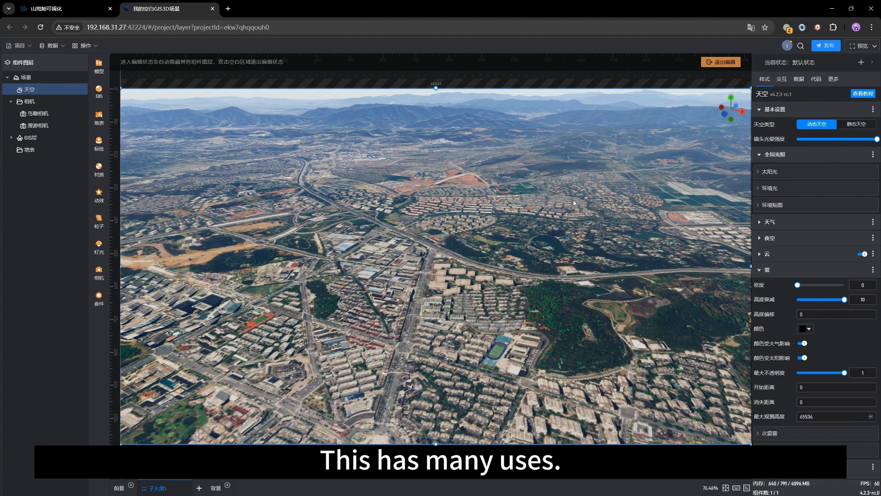
left_click_drag(573, 200, 567, 294)
left_click_drag(533, 213, 505, 321)
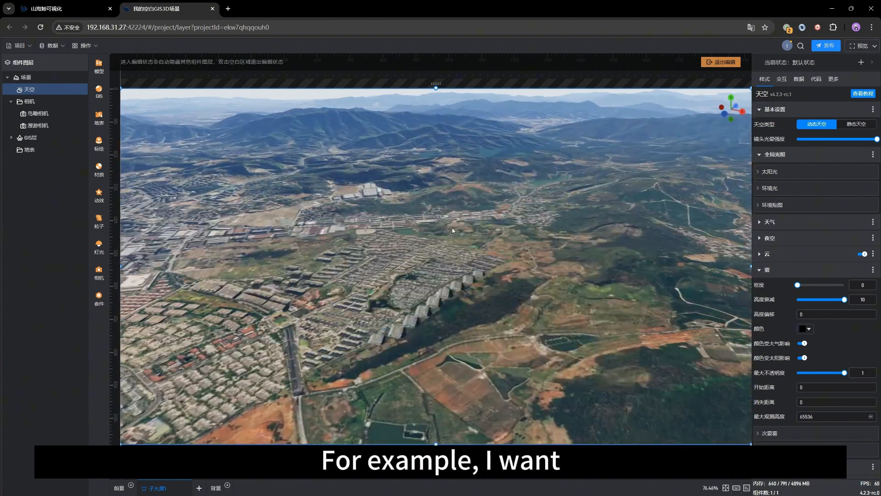
left_click_drag(452, 228, 439, 340)
left_click_drag(541, 110, 488, 252)
left_click_drag(514, 206, 453, 300)
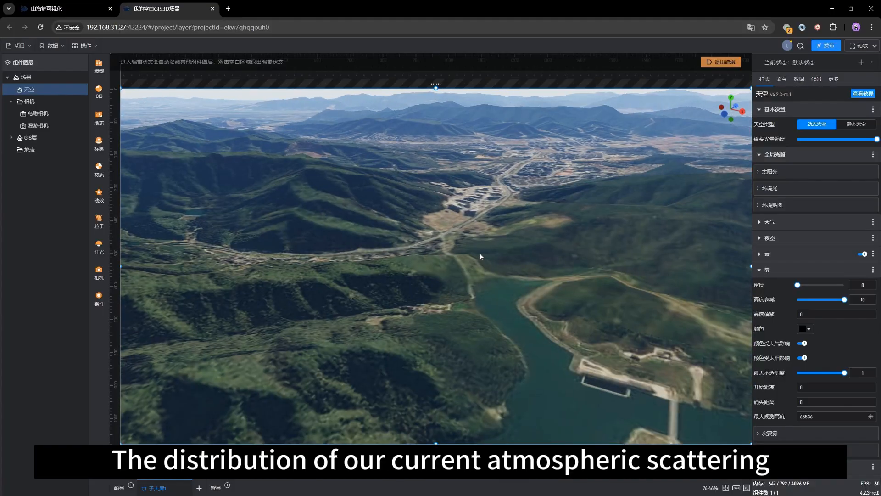
scroll(480, 256, "down", 5)
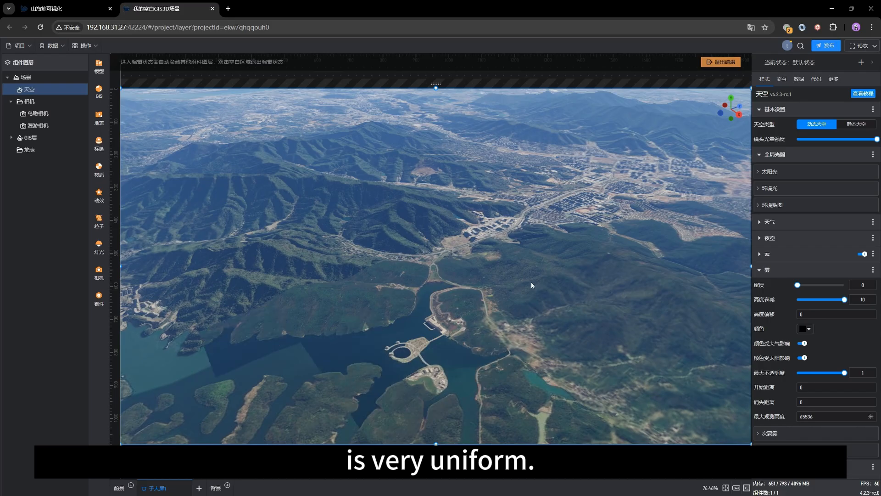
middle_click_drag(530, 282, 371, 227)
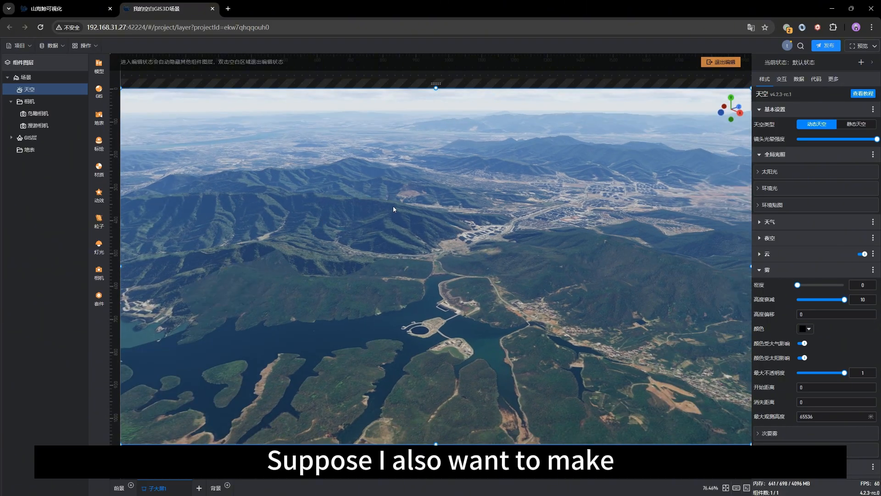
left_click_drag(370, 348, 494, 225)
left_click_drag(429, 313, 507, 255)
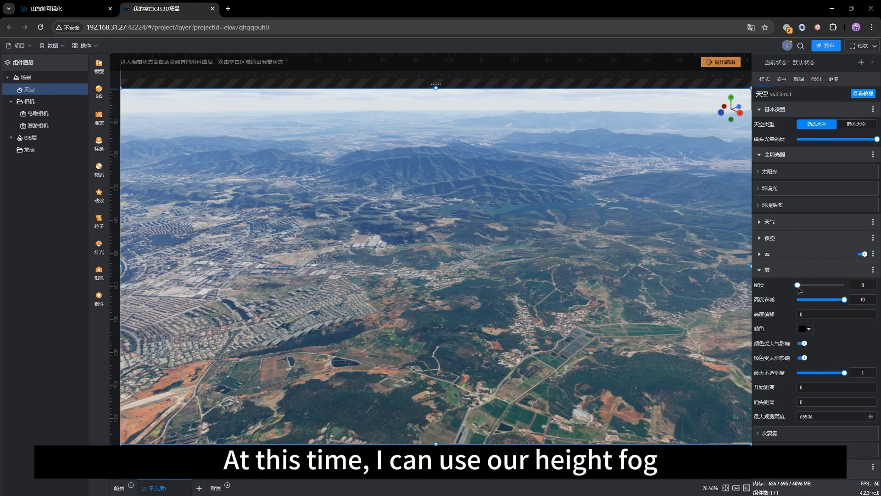
Step: Set the fog density (密度) to 4.2 and inspect the haze over the terrain
left_click_drag(798, 285, 818, 285)
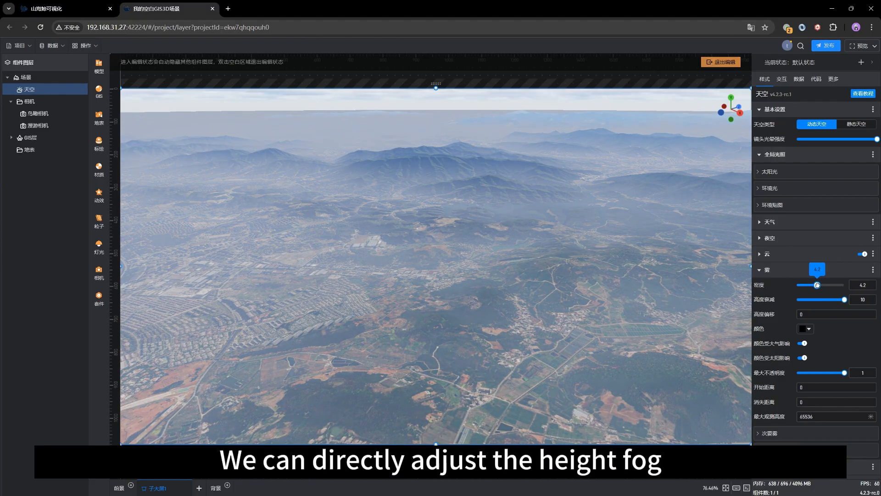
scroll(536, 356, "up", 4)
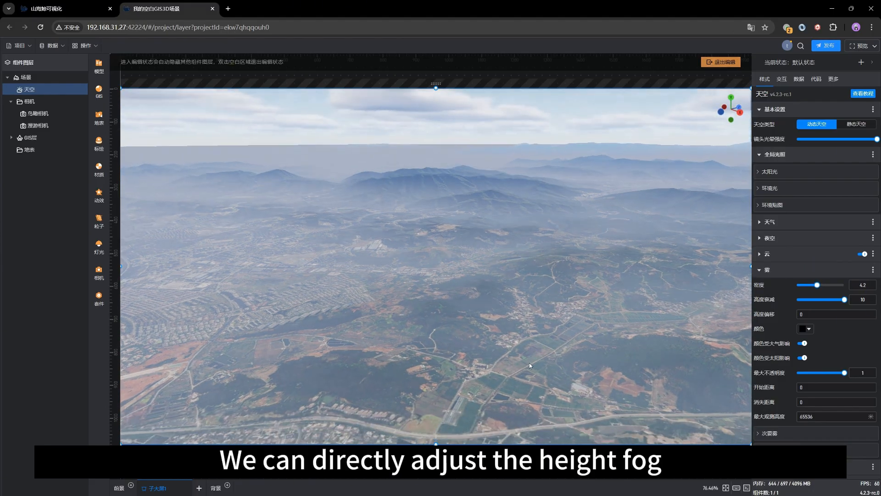
left_click_drag(454, 361, 458, 351)
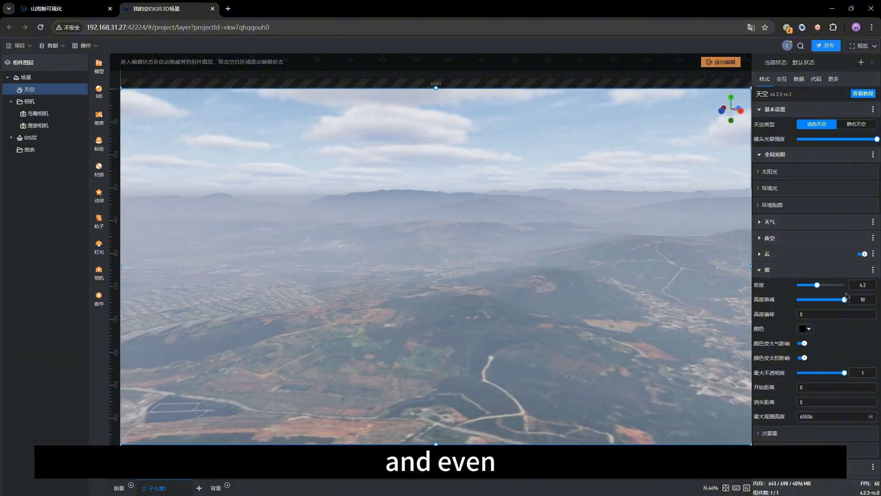
Step: Set the fog's height attenuation (高度衰减) to 15
mouse_move(845, 299)
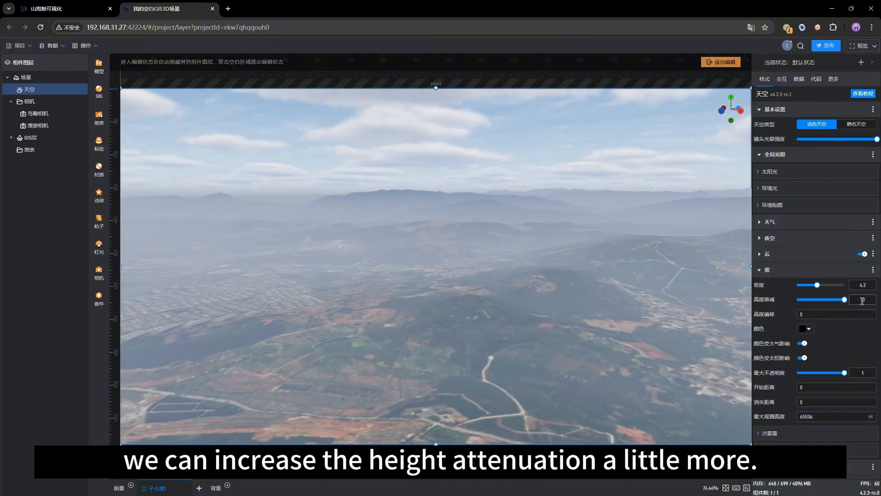
double_click(865, 299)
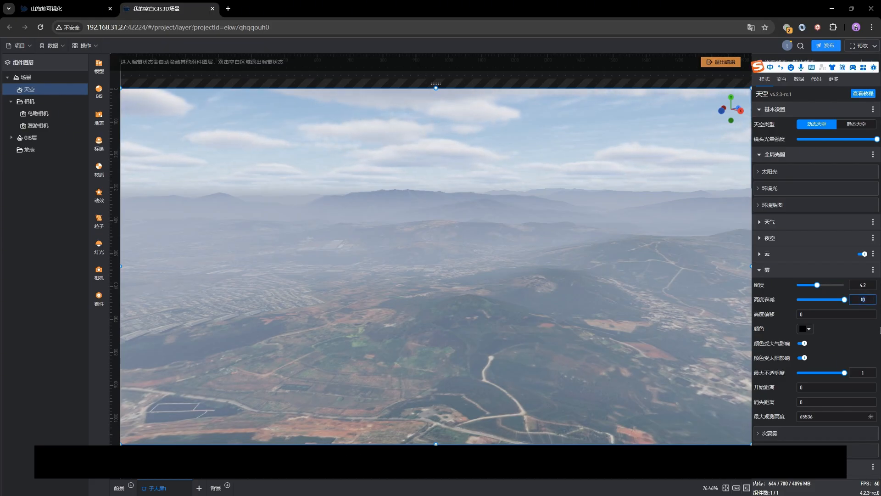
type("15")
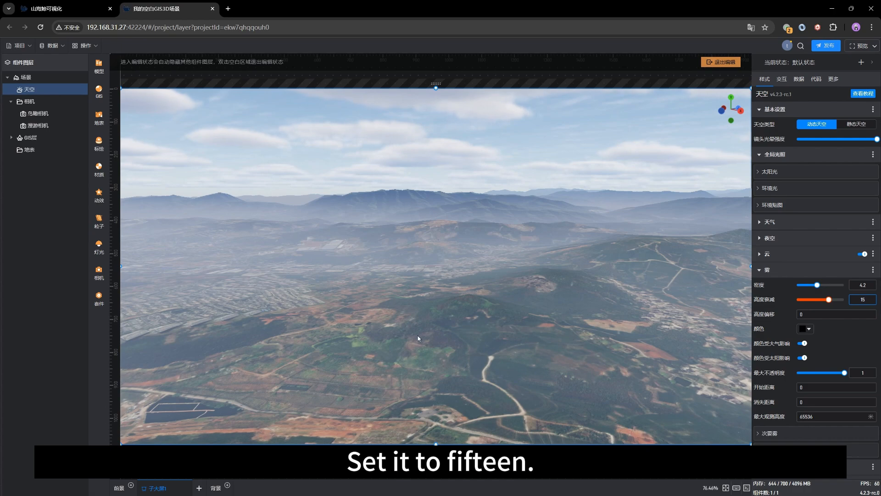
Step: Try a fog height offset (高度偏移) of 100 over the terrain and restore it to 0
left_click_drag(396, 335, 469, 341)
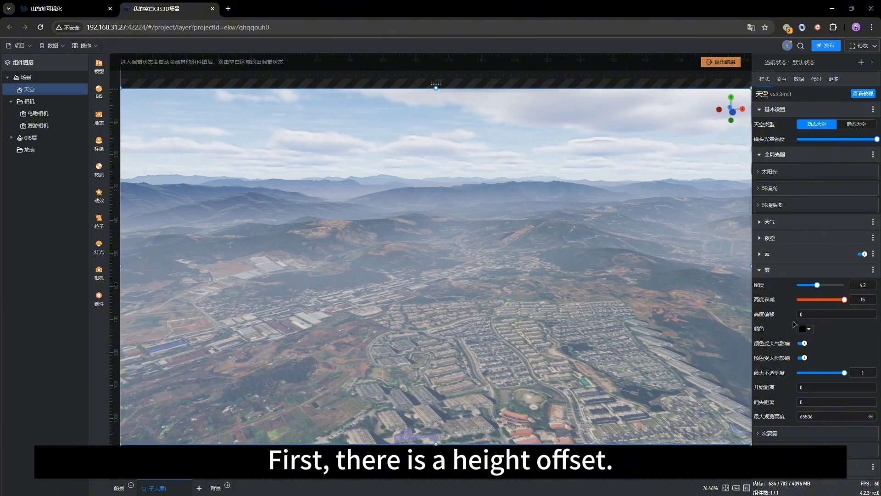
left_click(820, 311)
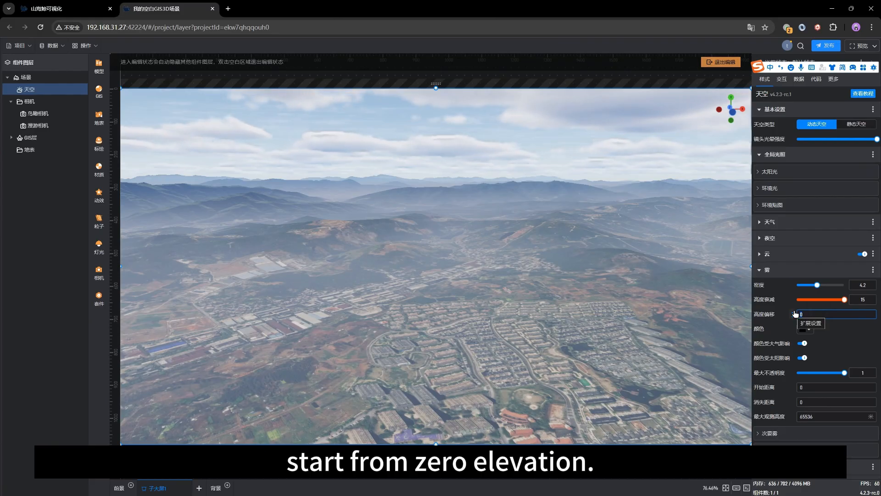
type("100")
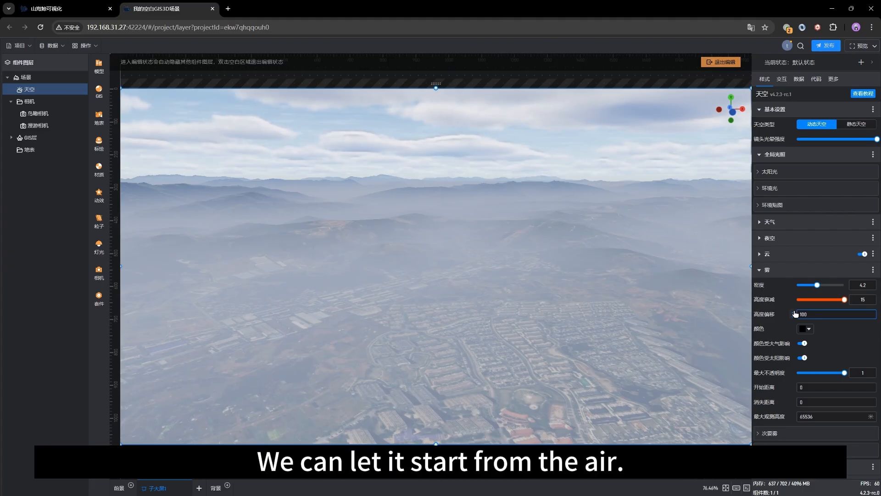
left_click_drag(808, 315, 796, 315)
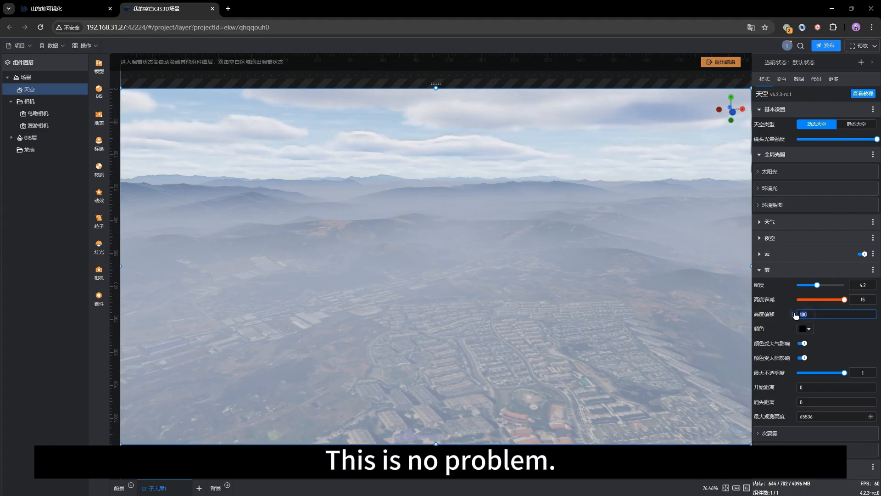
type("0")
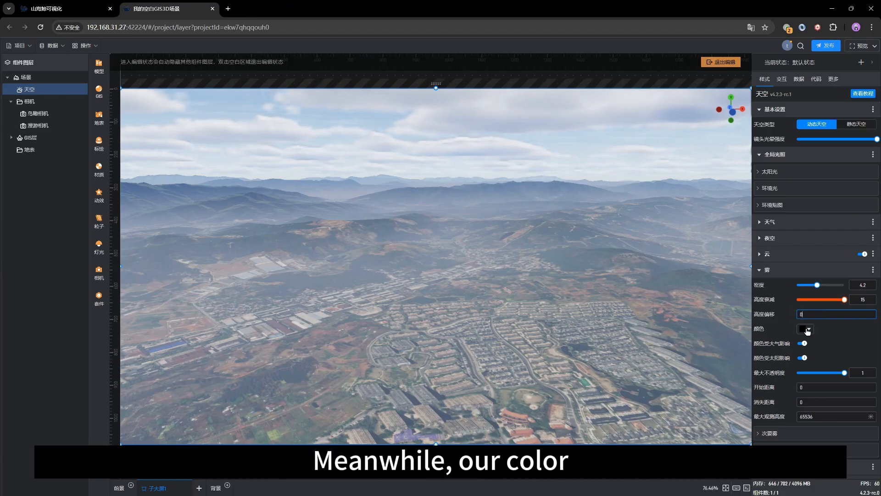
Step: Try the red fog colour #AA2323FF and close the colour picker without applying it
left_click(802, 330)
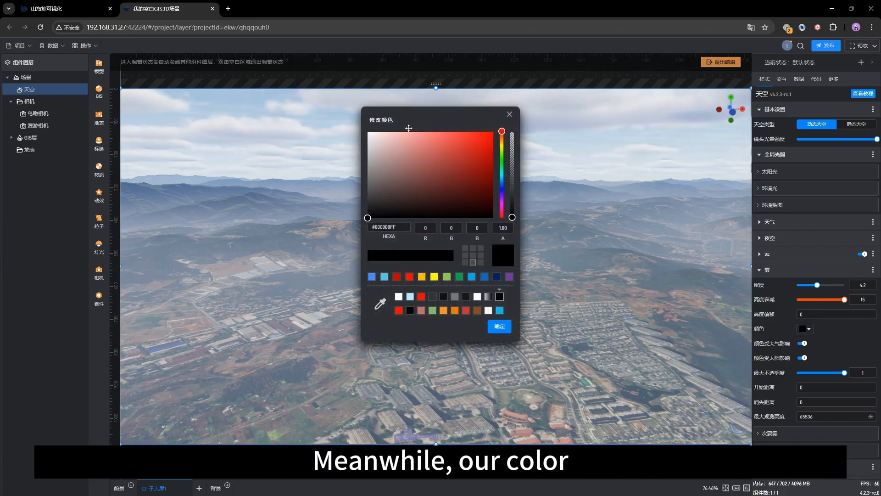
left_click_drag(408, 121, 553, 121)
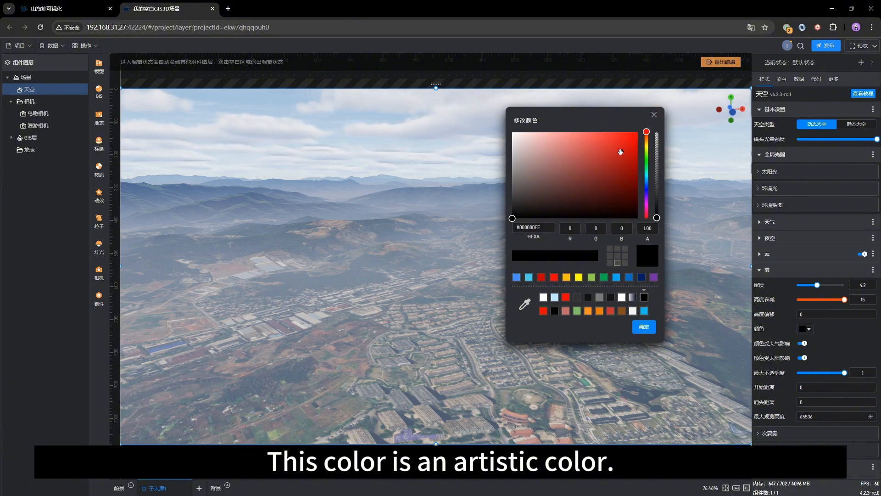
left_click_drag(574, 149, 616, 160)
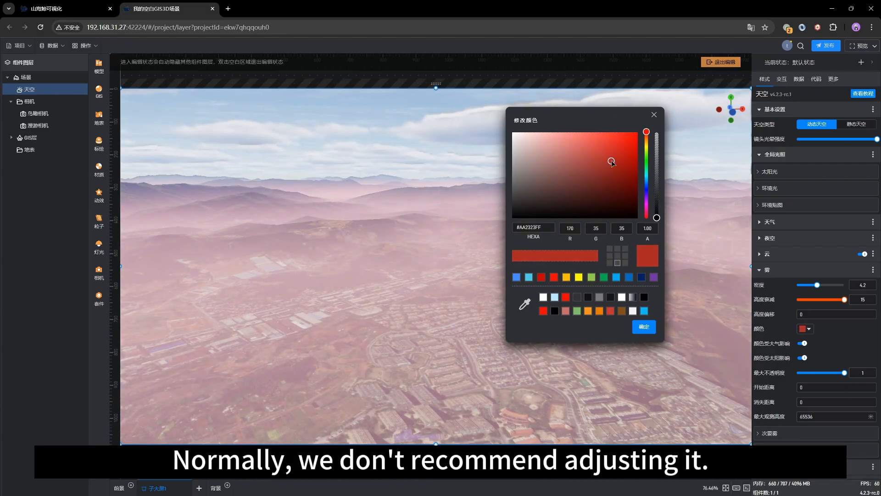
left_click(653, 116)
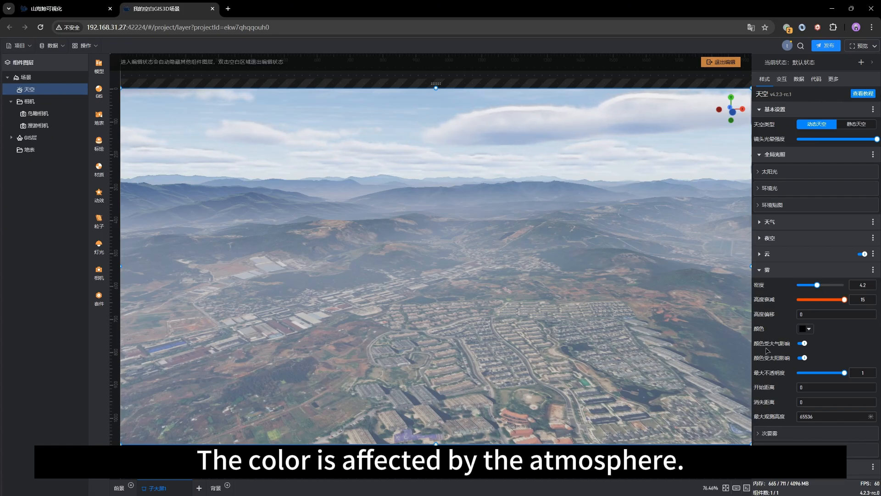
Step: Switch the atmosphere's influence on fog colour (颜色受大气影响) off and on again, and turn off the sun's influence (颜色受太阳影响)
left_click(802, 344)
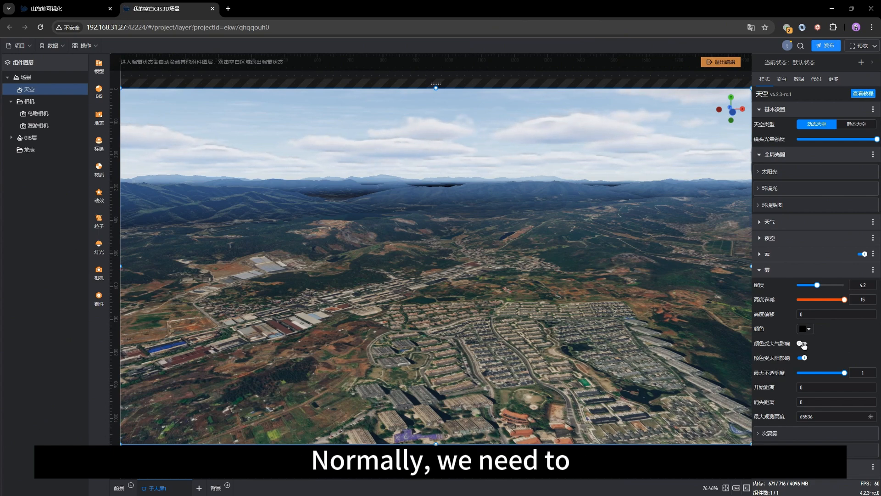
left_click(802, 344)
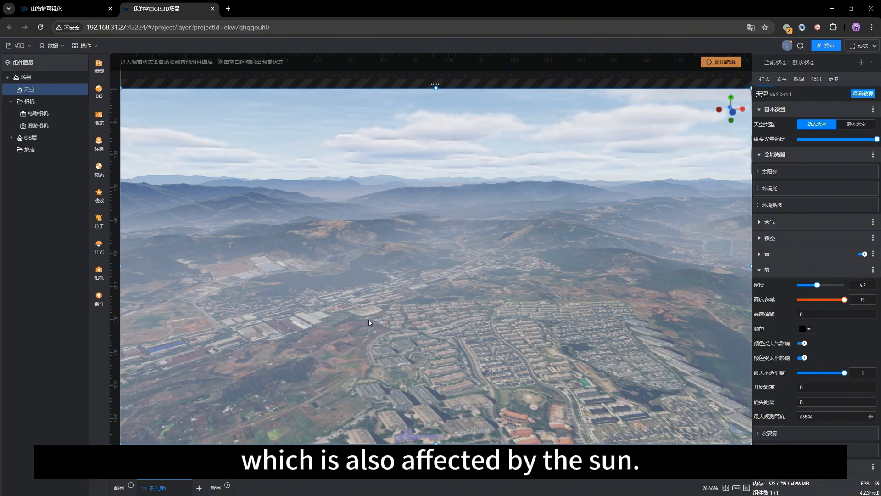
left_click_drag(369, 322, 484, 317)
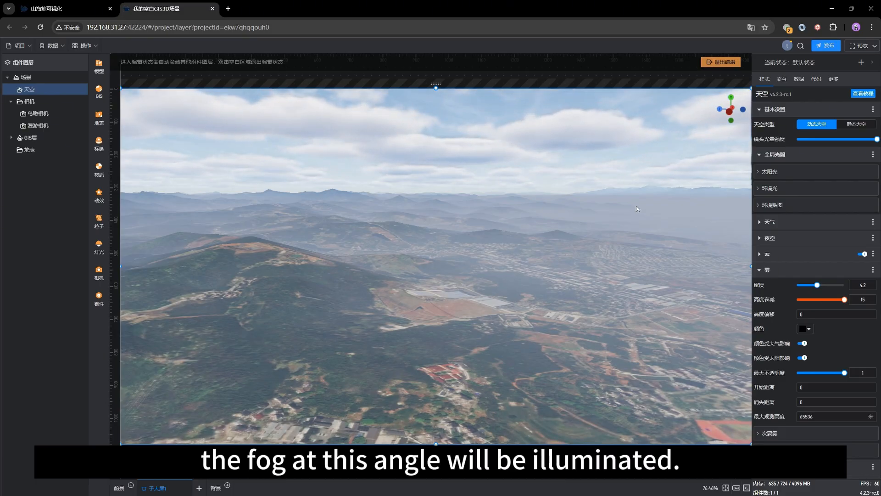
left_click(804, 358)
left_click_drag(491, 311, 622, 305)
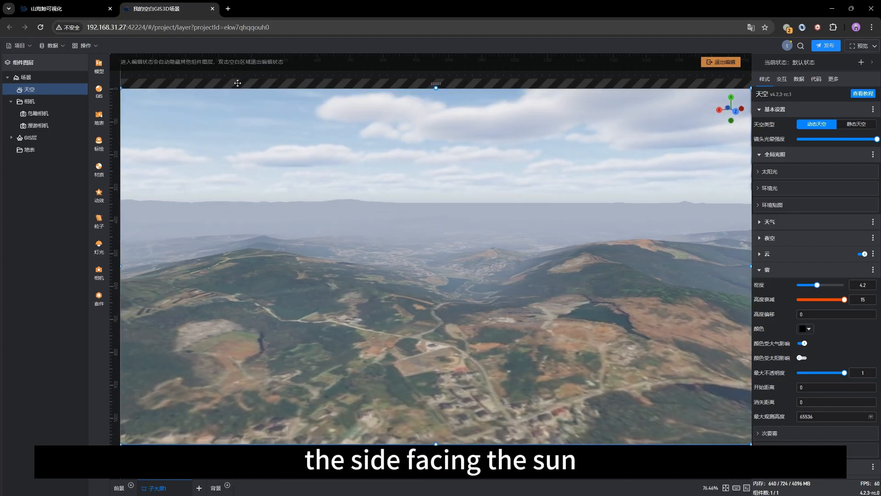
Step: Set the scene's time of day (一天时间) to 16.35 and look around the terrain for the sun
left_click(65, 77)
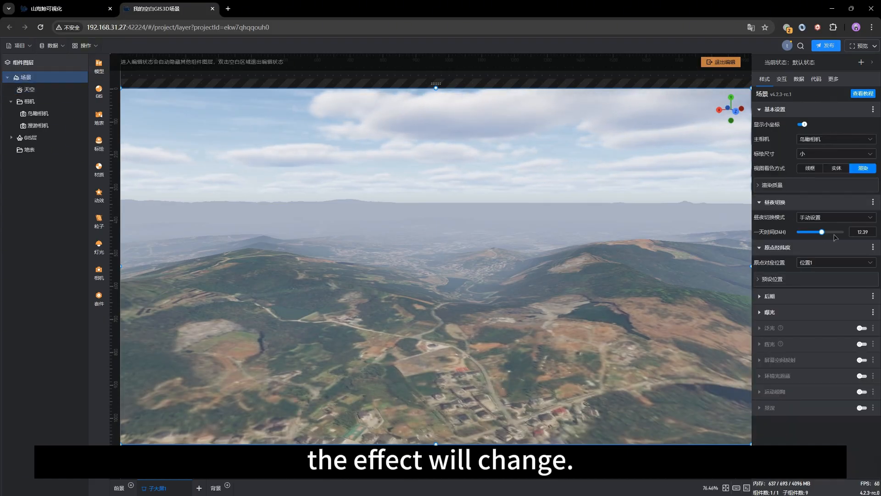
mouse_move(823, 231)
left_click_drag(822, 231, 830, 231)
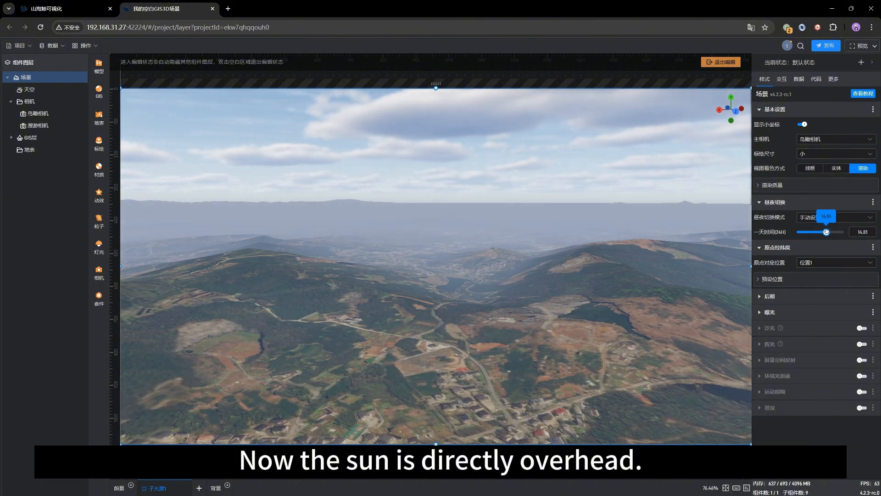
left_click_drag(569, 258, 459, 263)
left_click_drag(597, 266, 484, 274)
left_click_drag(646, 278, 452, 271)
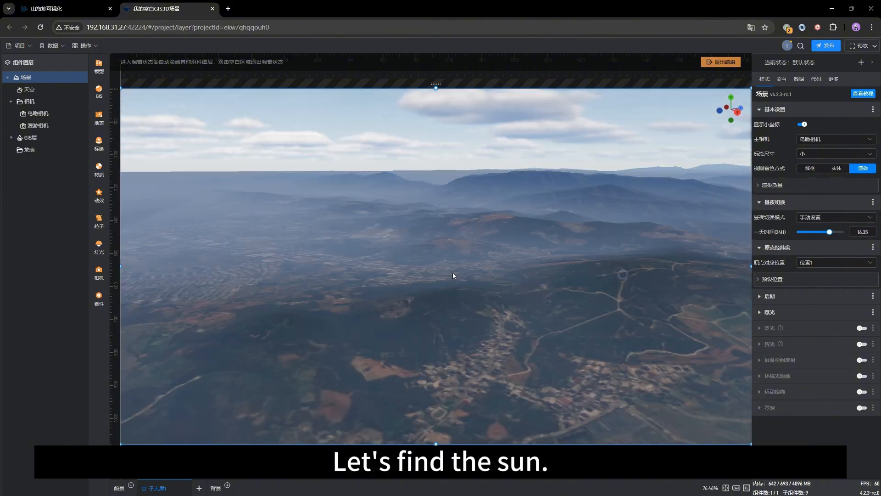
left_click_drag(568, 269, 448, 263)
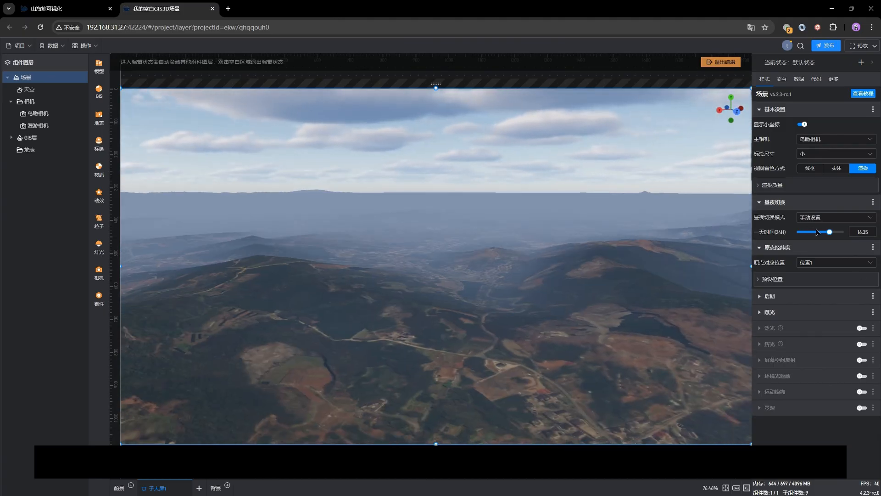
Step: Move the scene's time of day to 17.67 with the view facing the sun, and pull it back slightly earlier
left_click_drag(829, 231, 832, 232)
left_click_drag(548, 287, 588, 307)
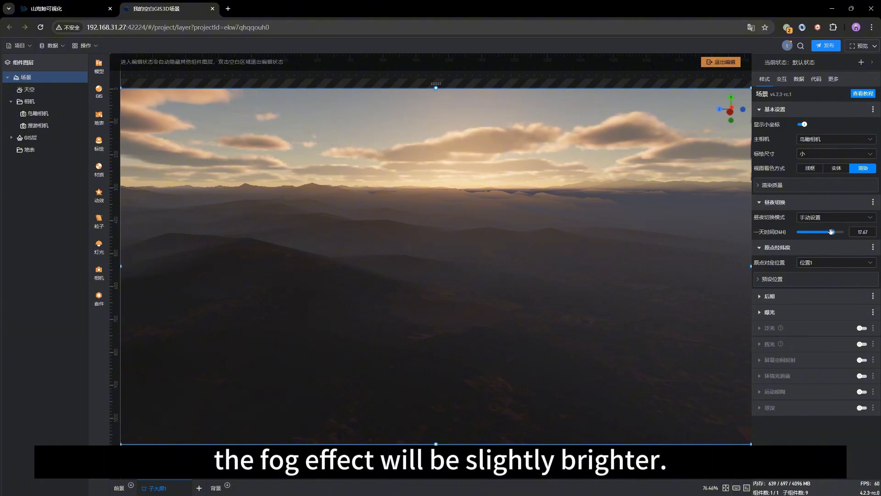
left_click_drag(832, 232, 831, 232)
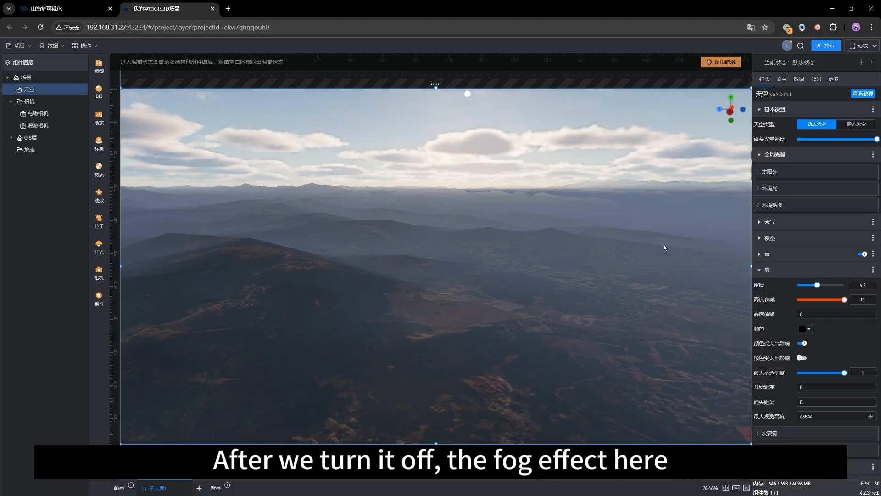
Step: In the sky's fog settings, switch 颜色受太阳影响 on, off and on again to compare the fog near the sun
left_click(803, 358)
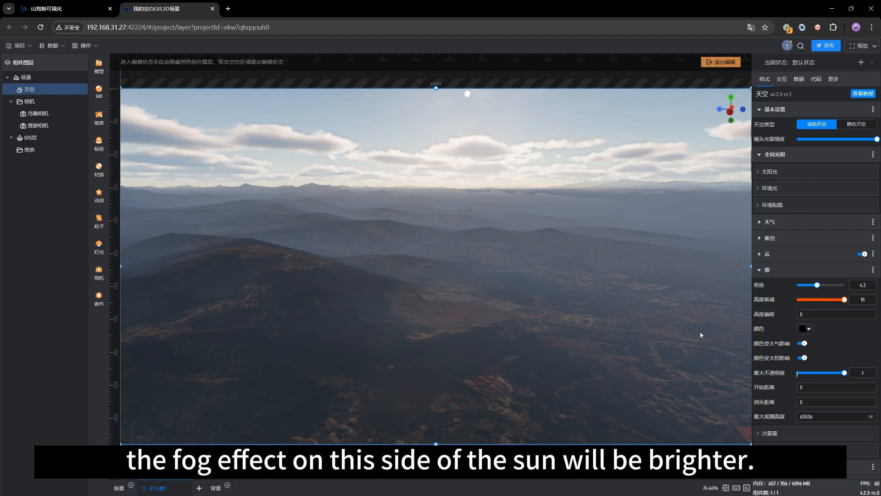
left_click(804, 358)
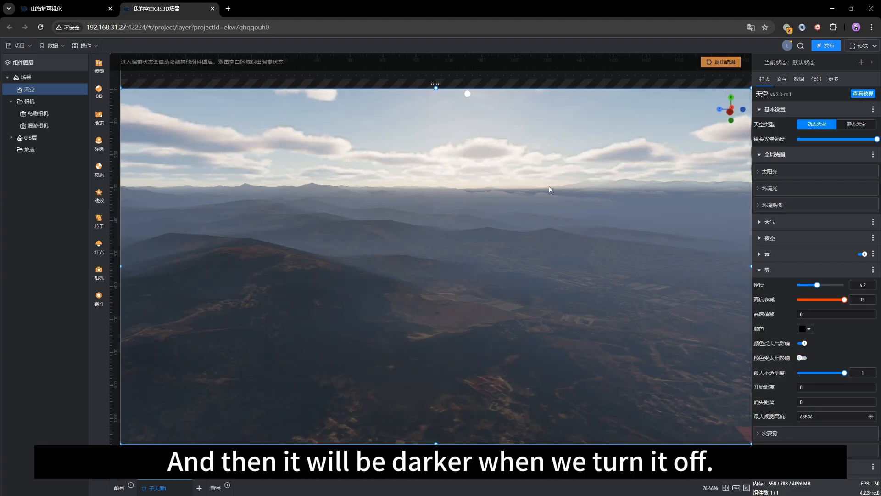
left_click(804, 359)
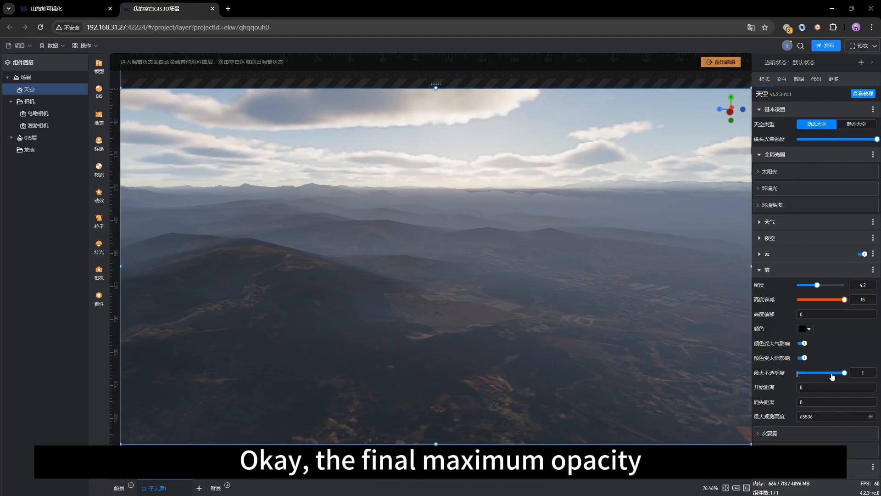
Step: Try a maximum fog opacity (最大不透明度) of 0.58 in a view close to the ground and restore it to 1
scroll(573, 353, "down", 10)
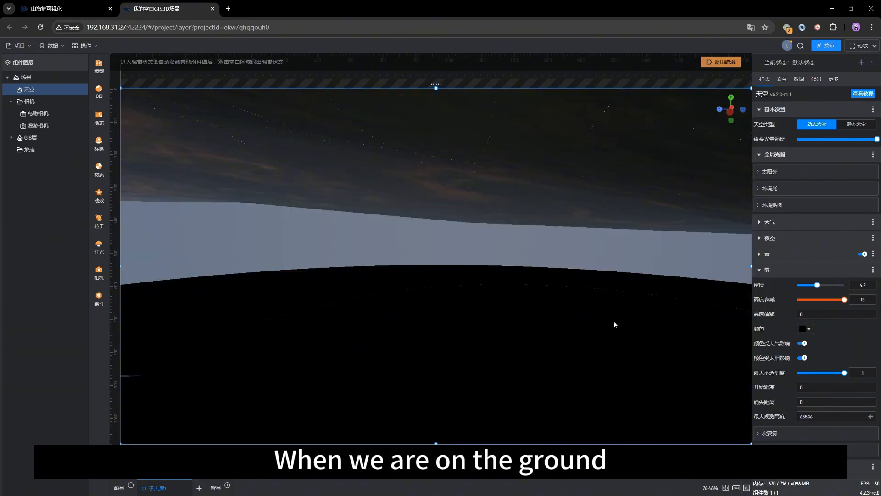
scroll(613, 323, "down", 2)
left_click_drag(607, 323, 468, 331)
left_click_drag(561, 323, 370, 354)
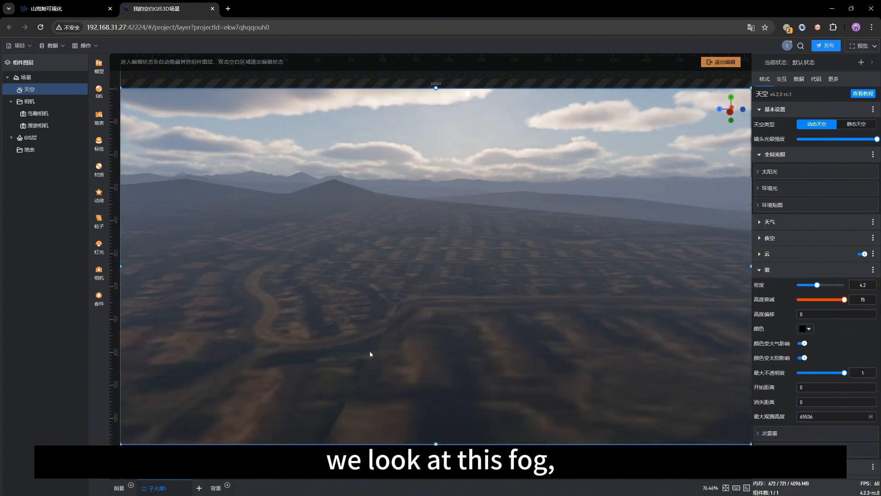
scroll(484, 356, "up", 3)
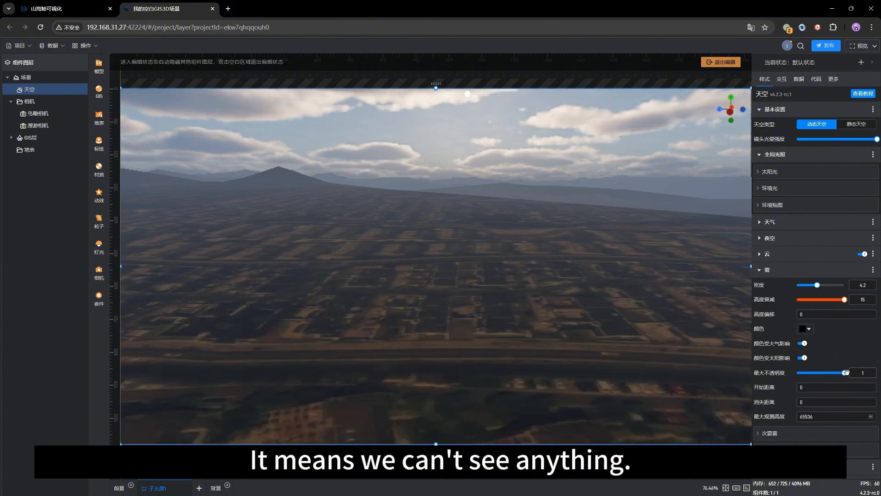
mouse_move(846, 373)
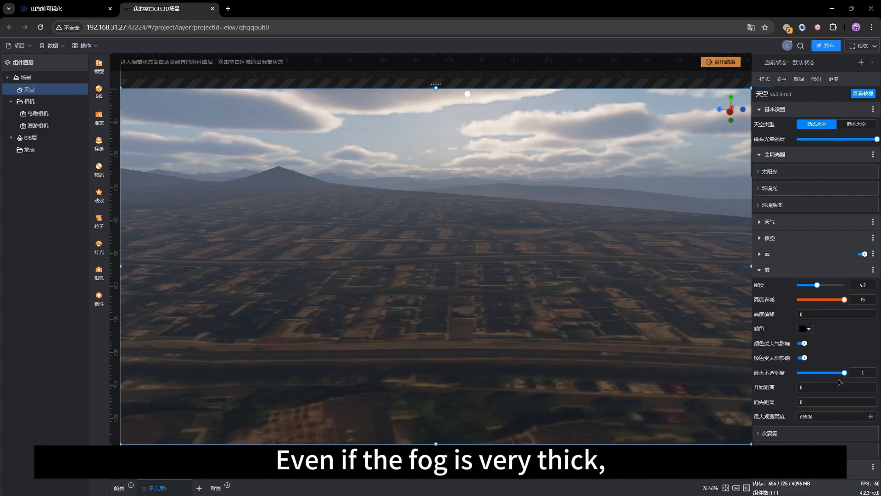
left_click_drag(845, 372, 825, 373)
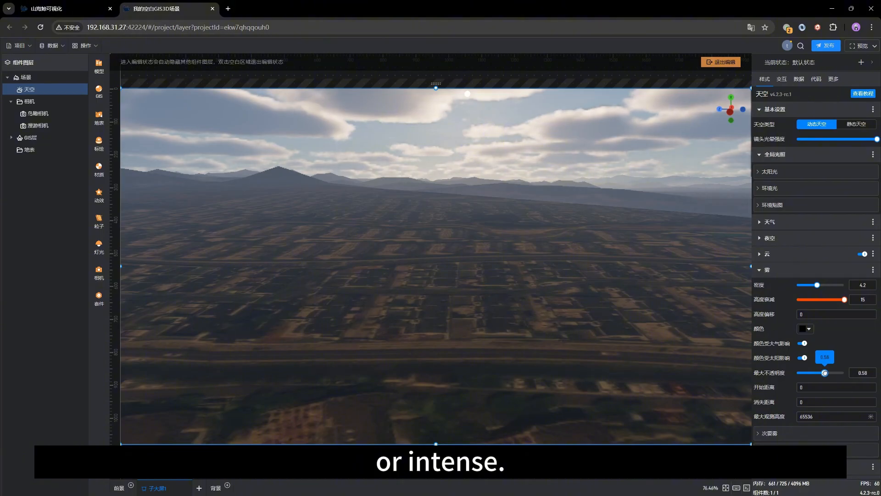
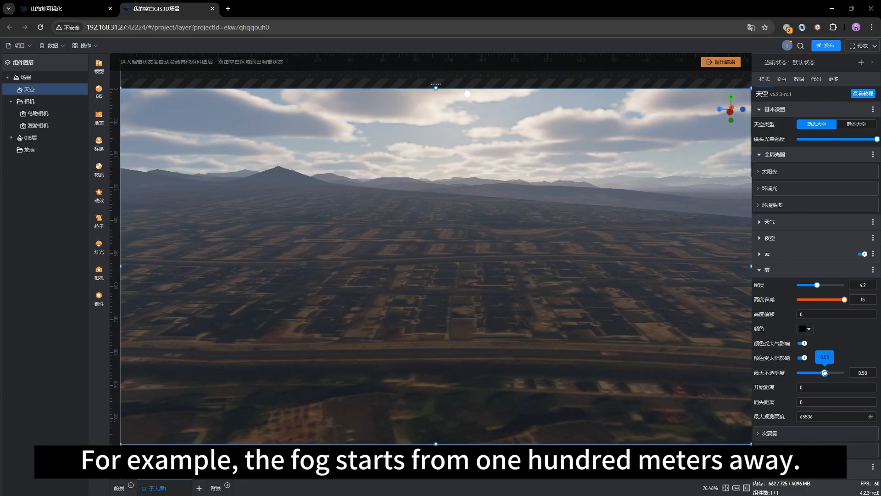
left_click_drag(825, 372, 845, 373)
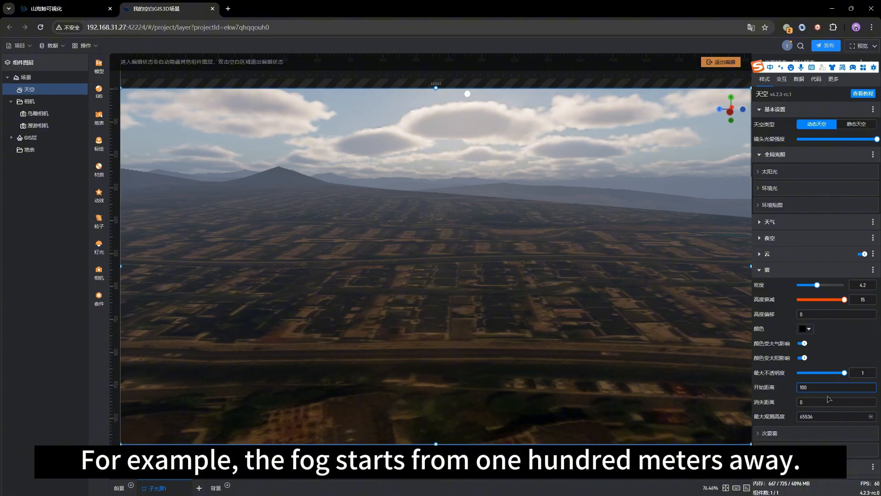
Step: Try a fog start distance (开始距离) of 100 and restore it to 0
left_click(815, 388)
type("100")
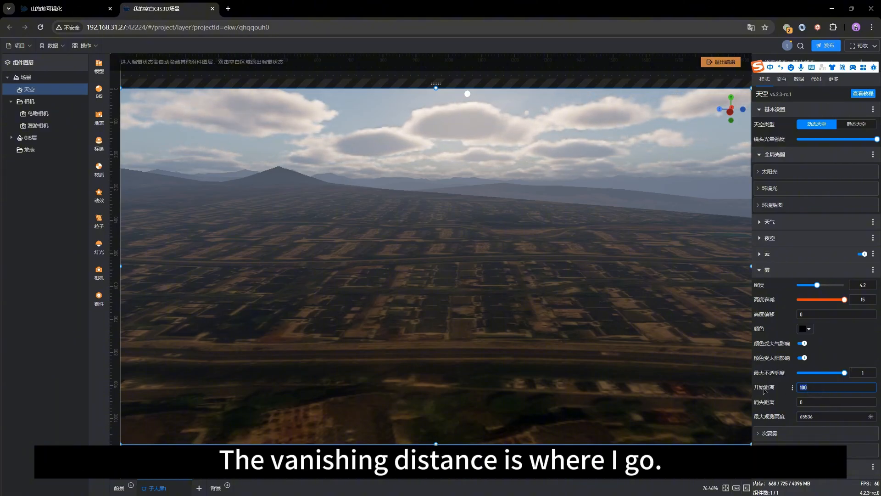
key("BackSpace")
key("BackSpace")
key("BackSpace")
type("0")
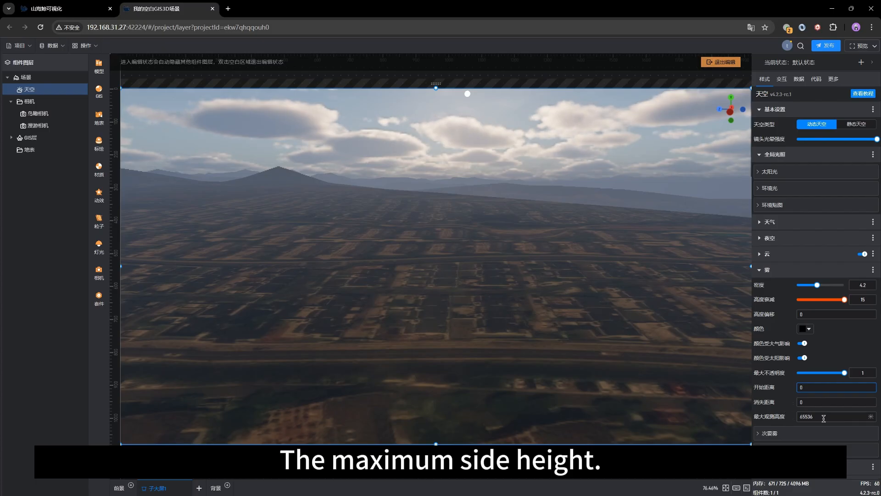
Step: Examine how the fog looks from ground level up to whole-earth altitude in relation to the maximum observation height (最大观测高度)
left_click_drag(821, 417, 790, 417)
right_click_drag(614, 303, 550, 322)
scroll(549, 322, "down", 8)
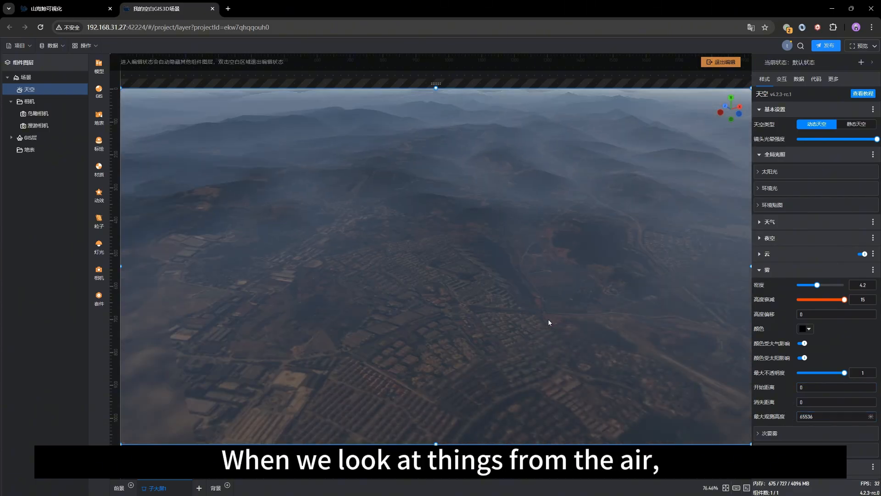
scroll(549, 322, "down", 5)
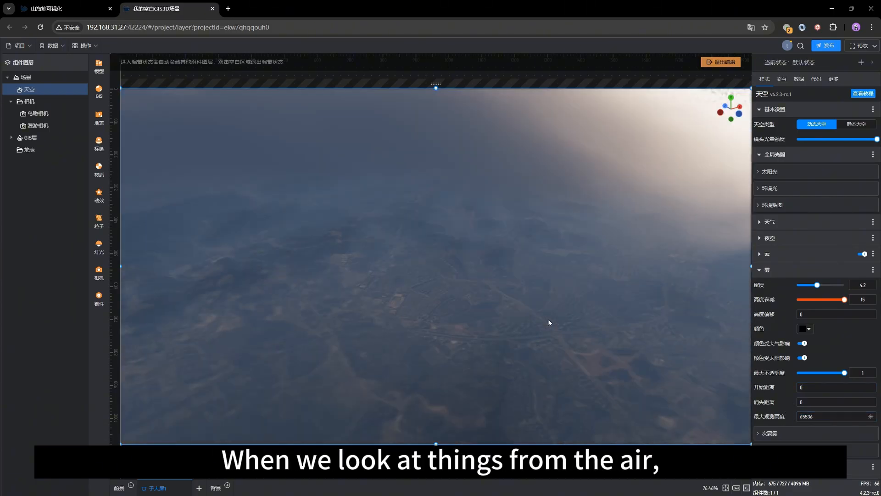
scroll(523, 334, "up", 8)
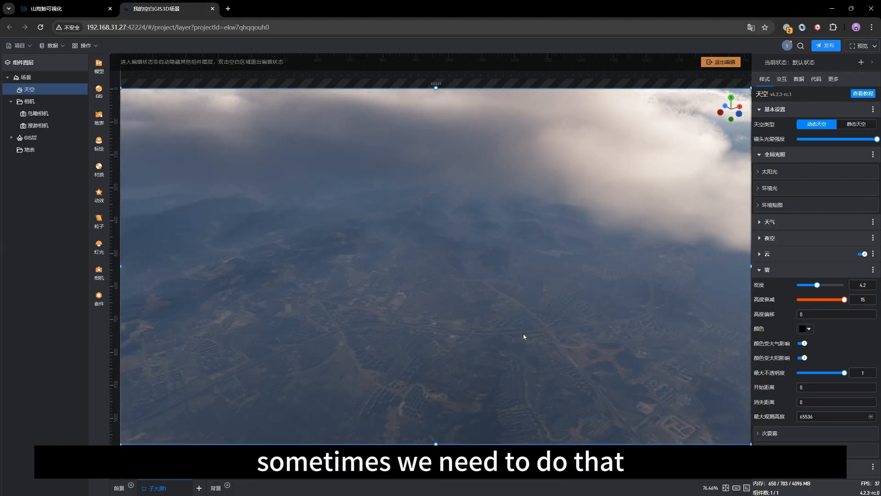
scroll(524, 335, "down", 6)
left_click_drag(363, 245, 407, 239)
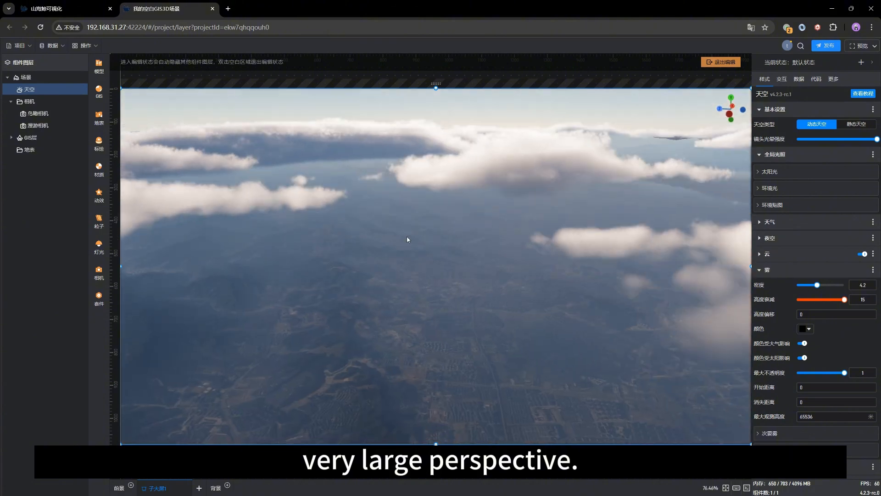
scroll(491, 358, "down", 8)
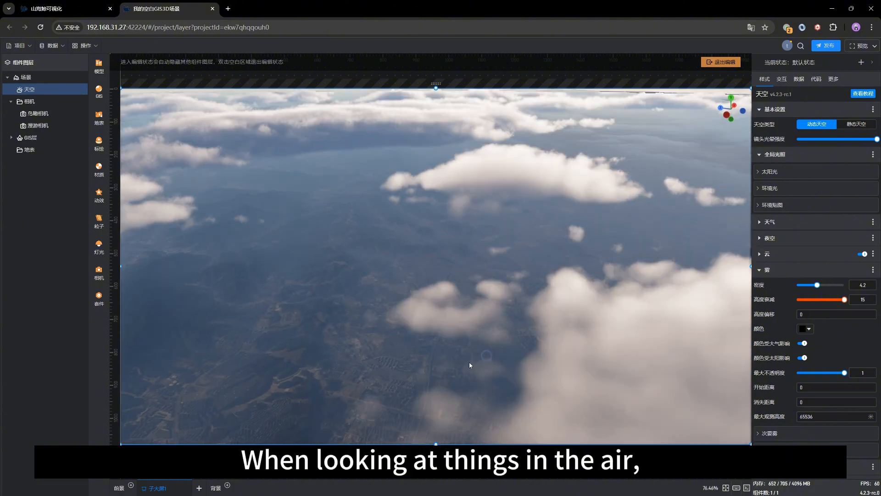
scroll(474, 360, "down", 5)
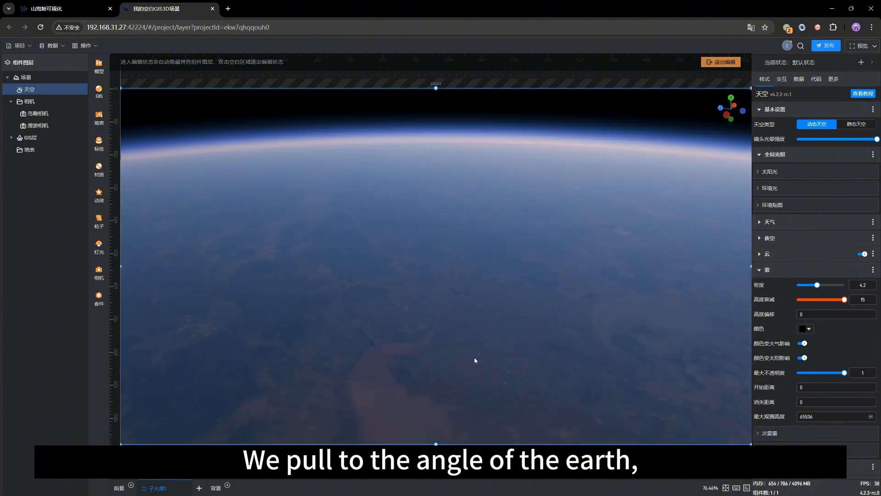
left_click_drag(463, 338, 446, 333)
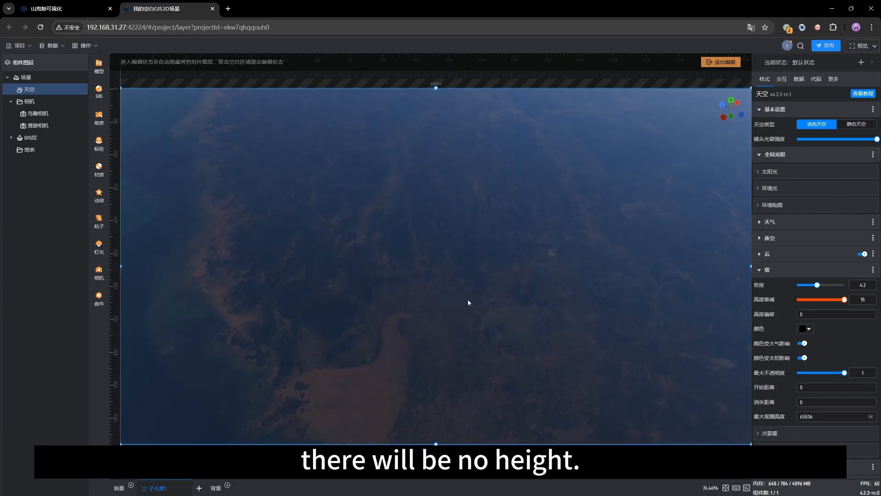
scroll(508, 294, "down", 6)
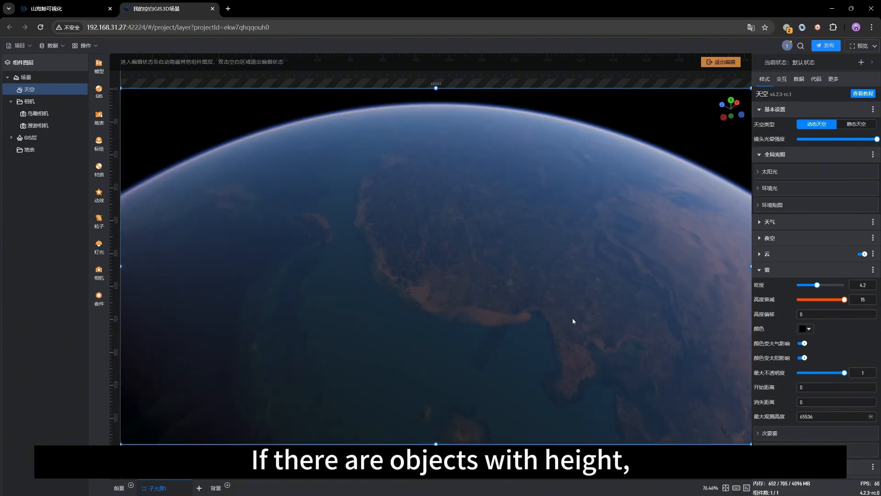
scroll(572, 317, "up", 3)
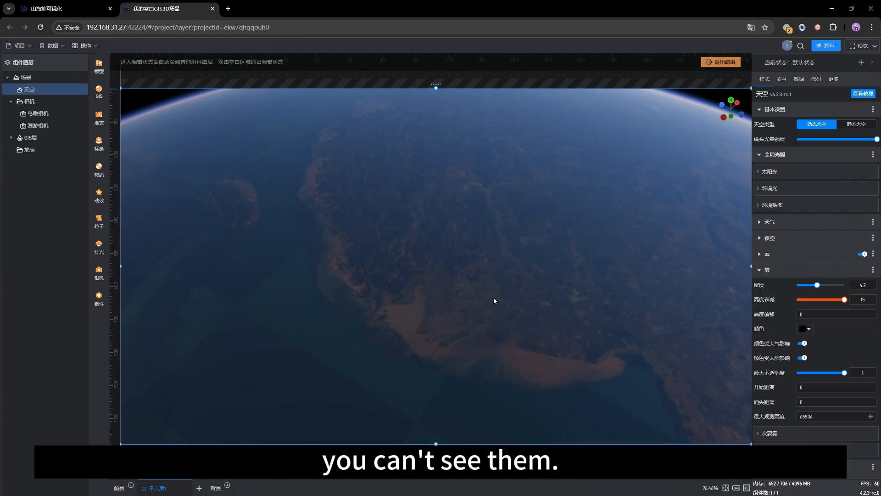
left_click_drag(481, 328, 477, 306)
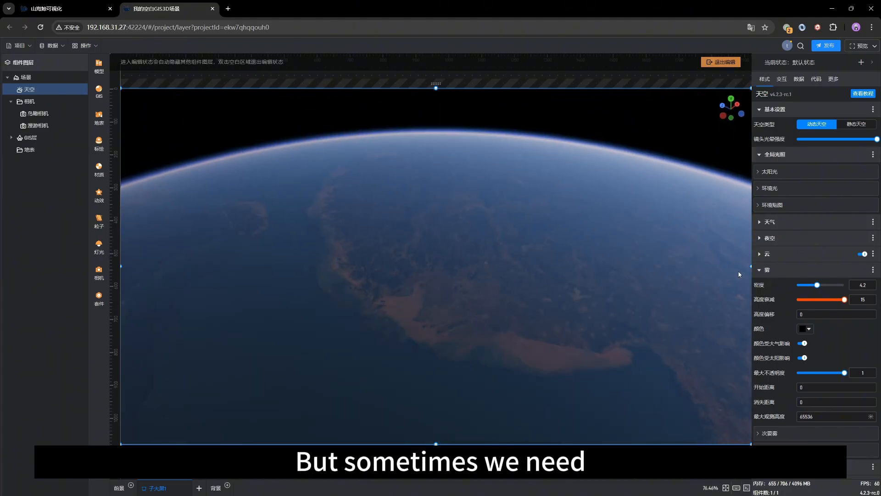
double_click(821, 417)
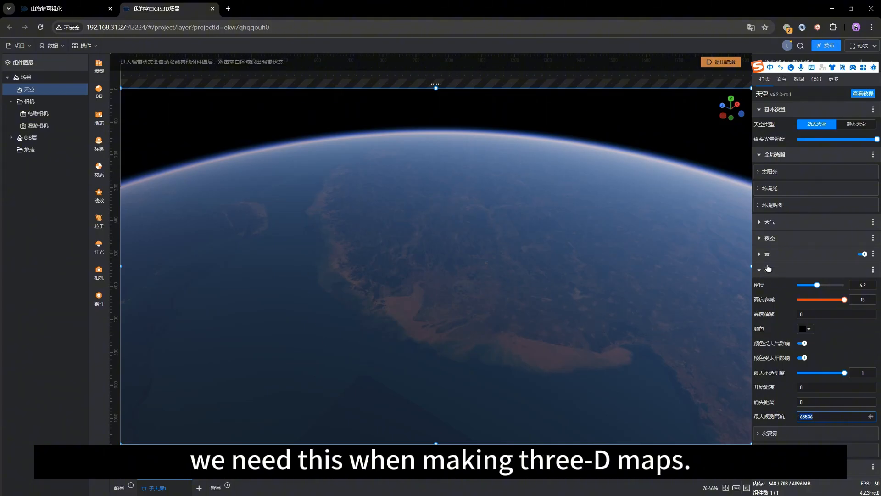
Step: Expand the secondary fog (次要雾) settings and review its density, height attenuation and height offset against a low aerial view of the mountains
scroll(787, 352, "down", 1)
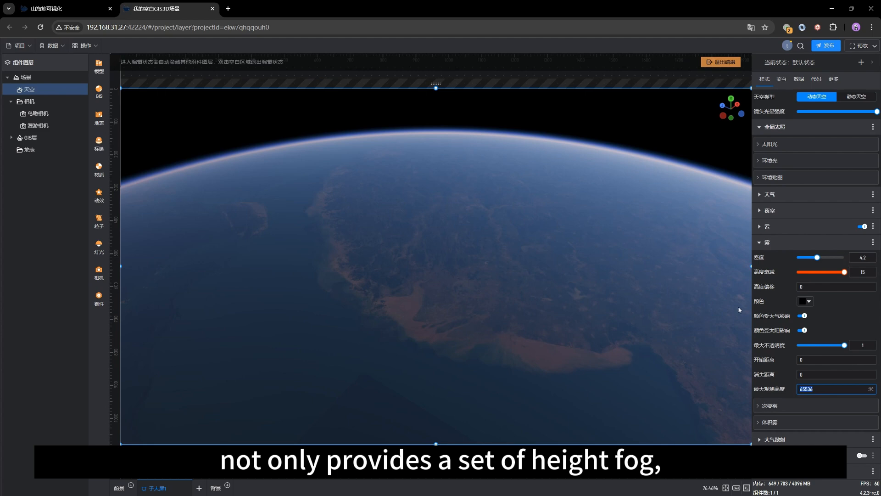
left_click(774, 406)
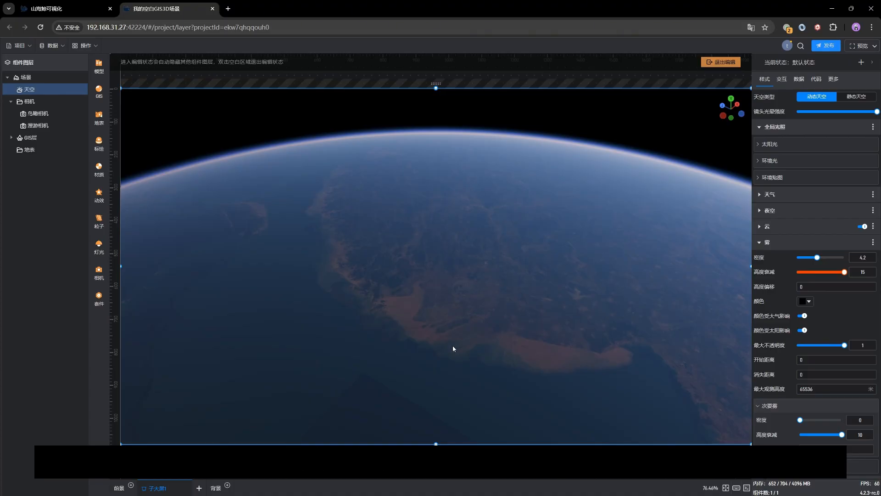
scroll(453, 345, "up", 5)
scroll(453, 346, "up", 5)
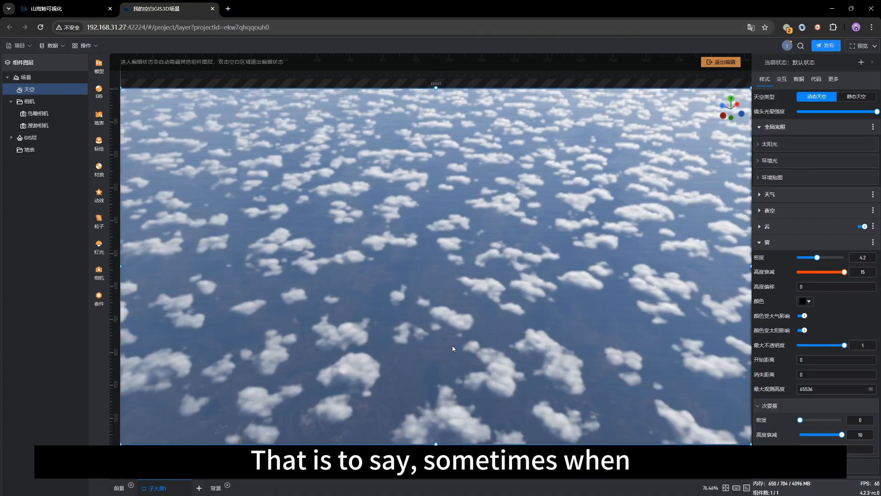
scroll(452, 345, "up", 5)
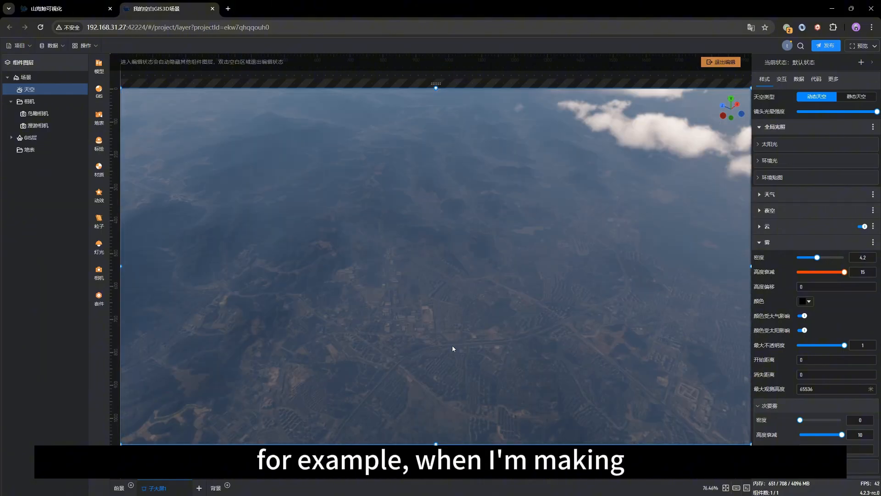
right_click_drag(444, 326, 439, 318)
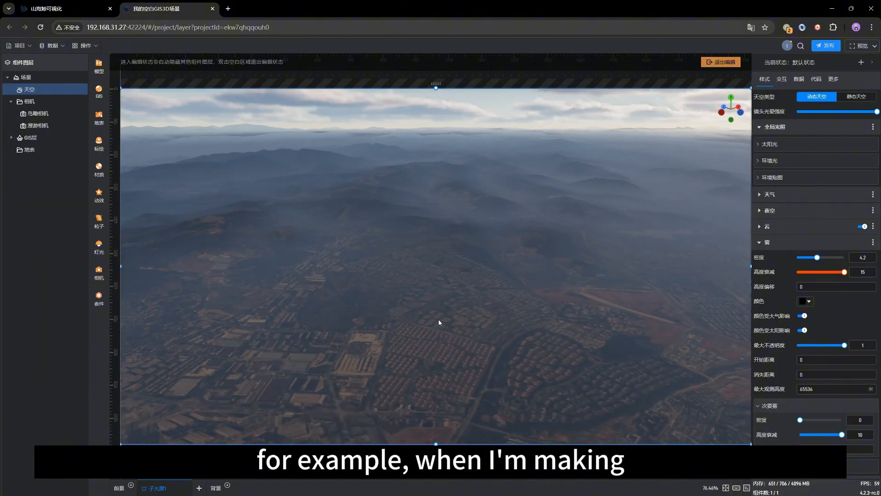
scroll(487, 247, "up", 2)
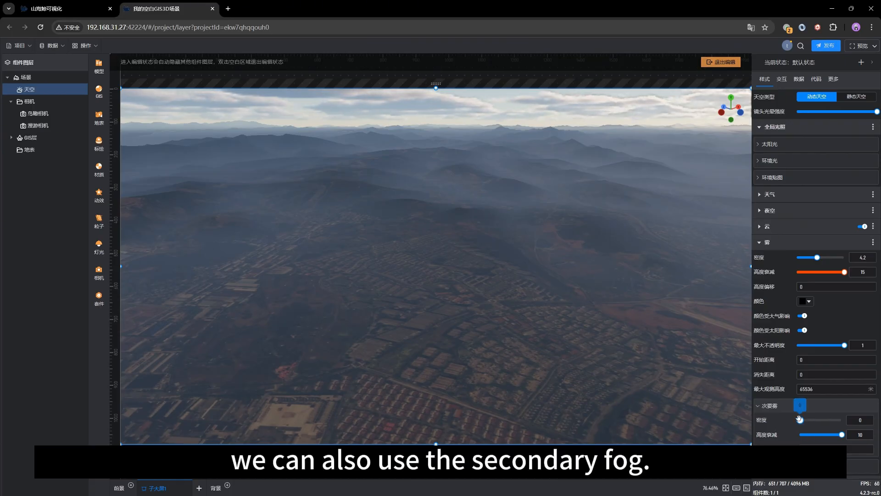
scroll(794, 435, "down", 2)
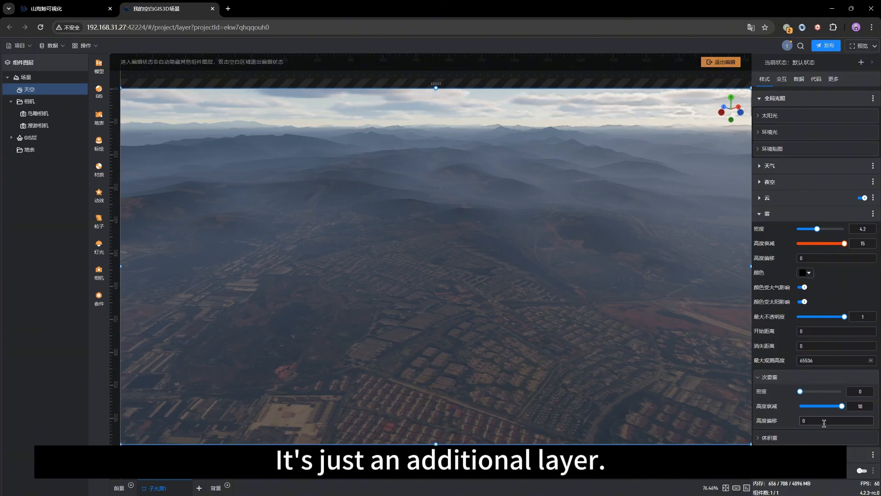
Step: Expand the volumetric fog (体积雾) settings, enable volumetric fog and inspect its effect over the terrain
left_click(774, 439)
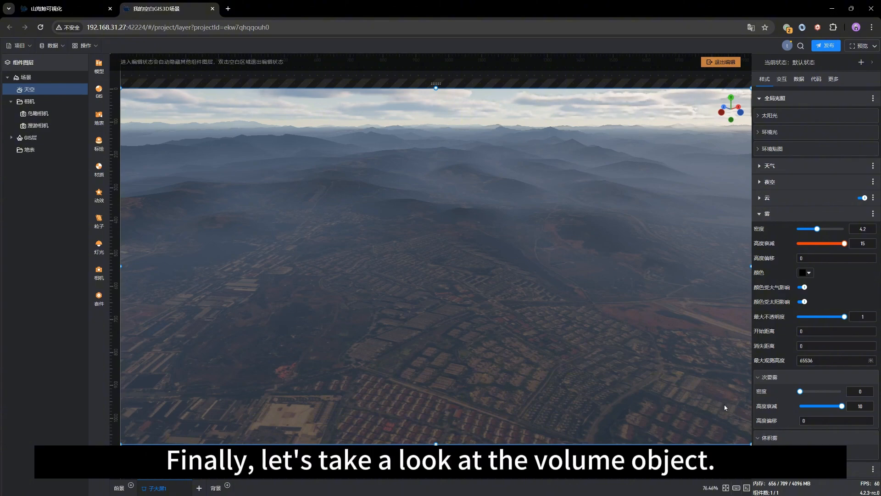
left_click_drag(568, 339, 465, 350)
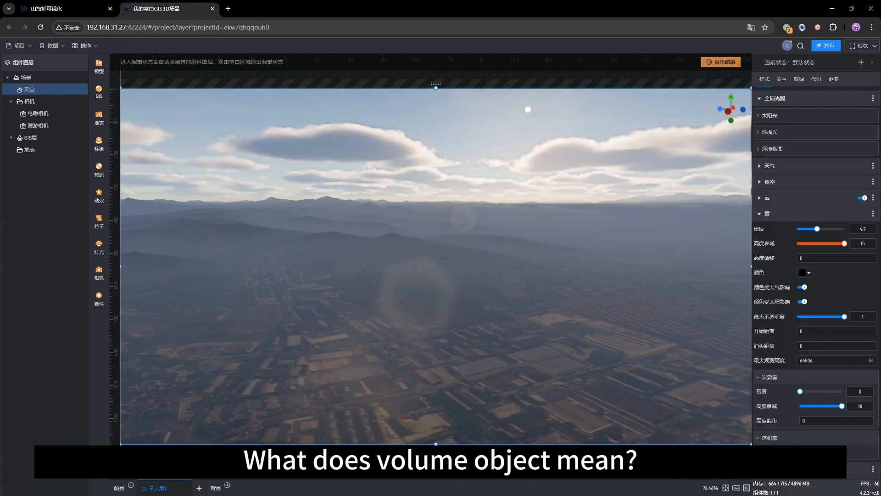
left_click(804, 452)
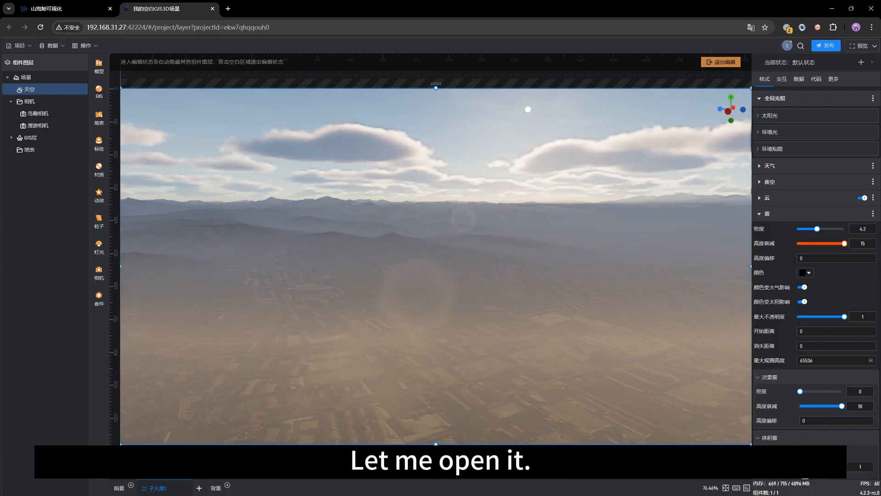
left_click_drag(553, 308, 535, 336)
scroll(602, 328, "down", 8)
scroll(537, 336, "up", 8)
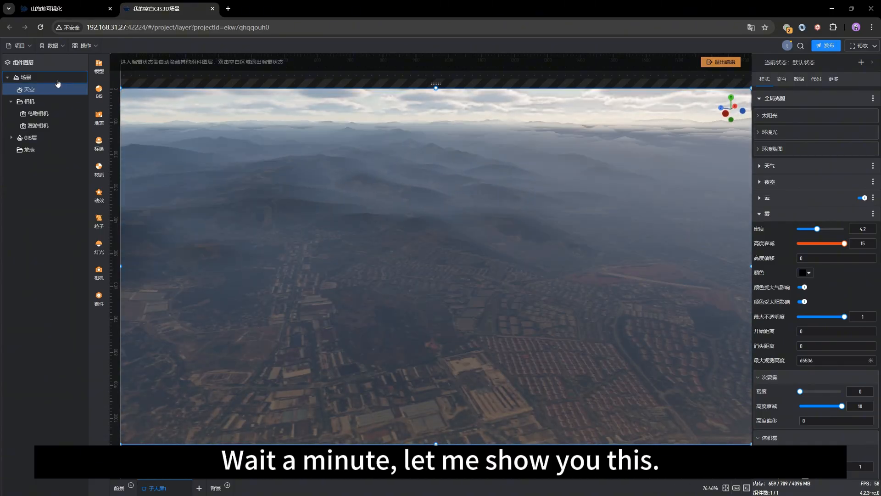
Step: Set the scene's time of day (一天时间) to 11.07 in the day-night settings
left_click(44, 76)
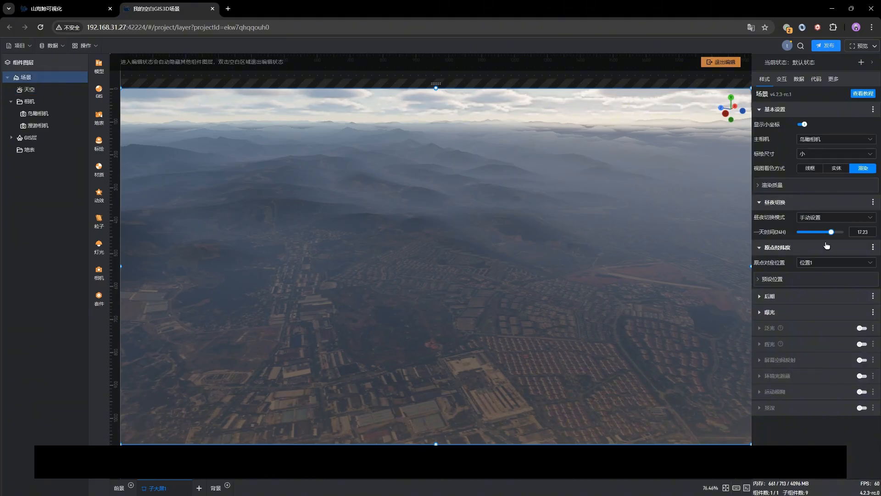
left_click_drag(832, 233, 824, 232)
left_click_drag(646, 265, 546, 294)
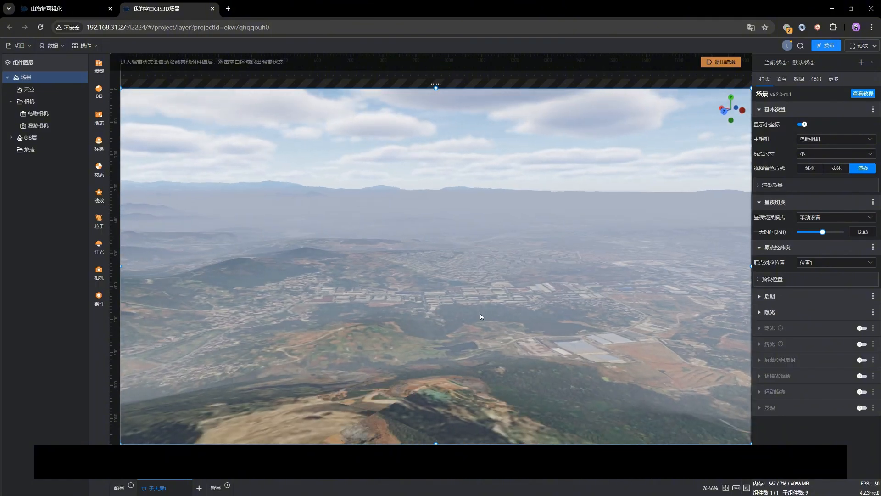
left_click_drag(480, 313, 519, 312)
left_click_drag(829, 233, 816, 233)
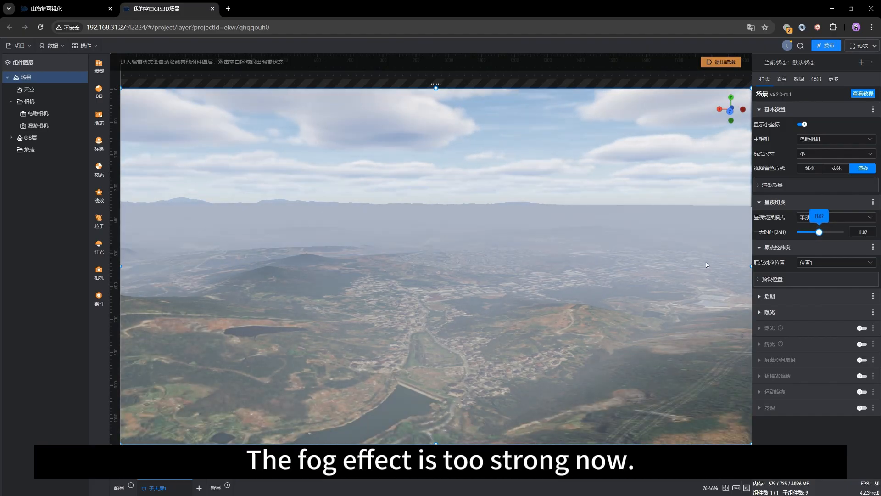
left_click_drag(440, 318, 478, 315)
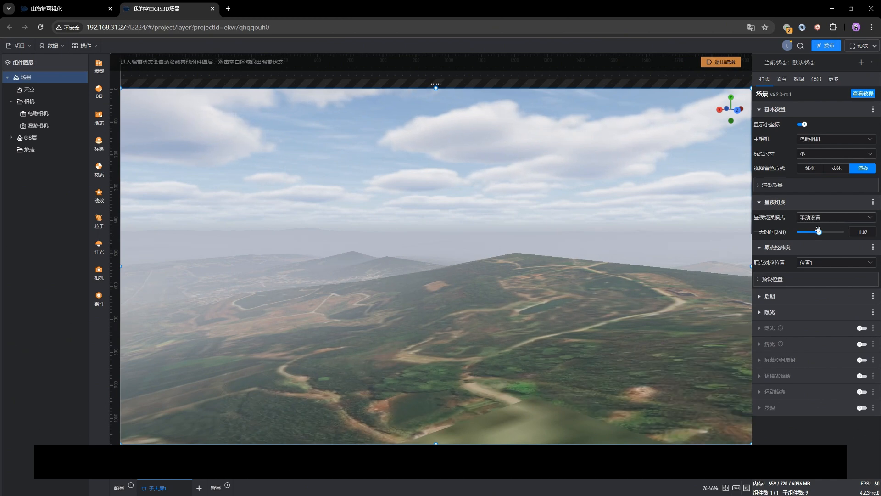
scroll(291, 284, "down", 3)
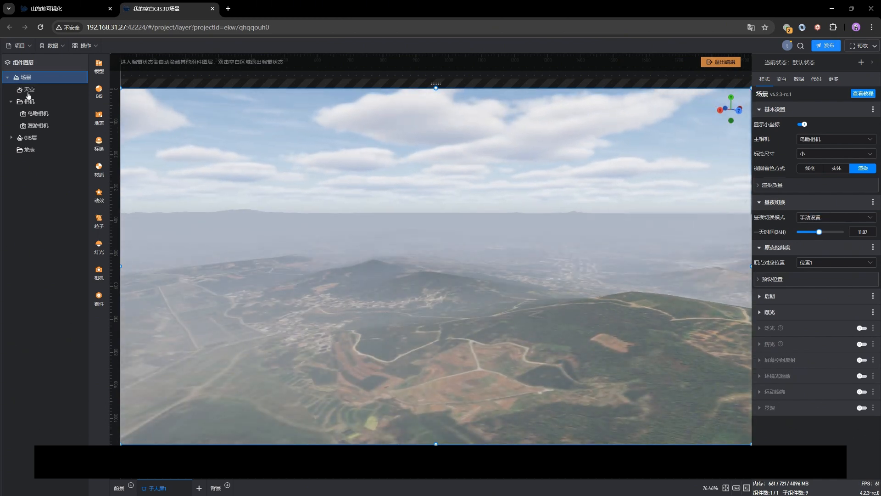
Step: In the sky's fog settings, switch 是否启用体积雾 off, on and off again to compare the effect, and collapse the 体积雾 group
left_click(27, 92)
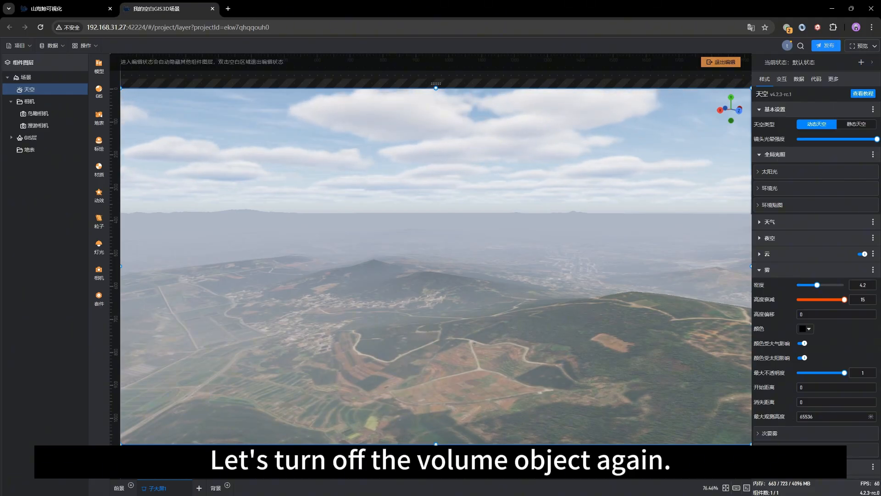
scroll(803, 431, "down", 2)
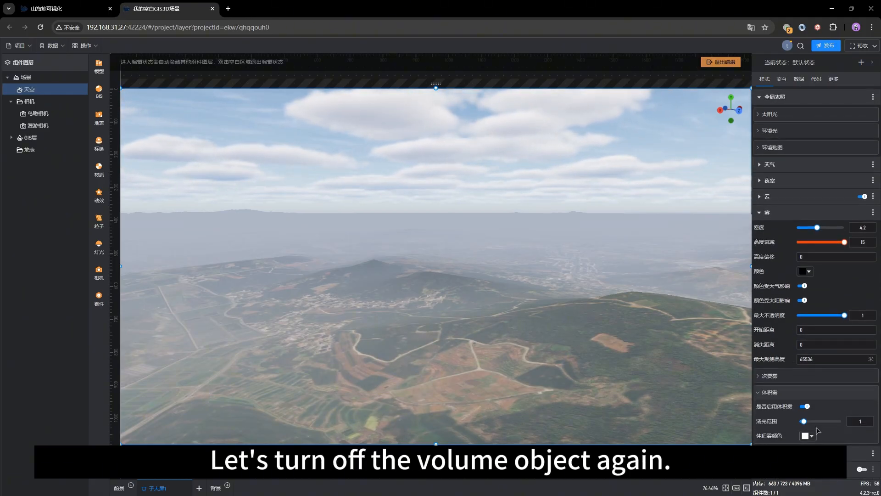
left_click(806, 406)
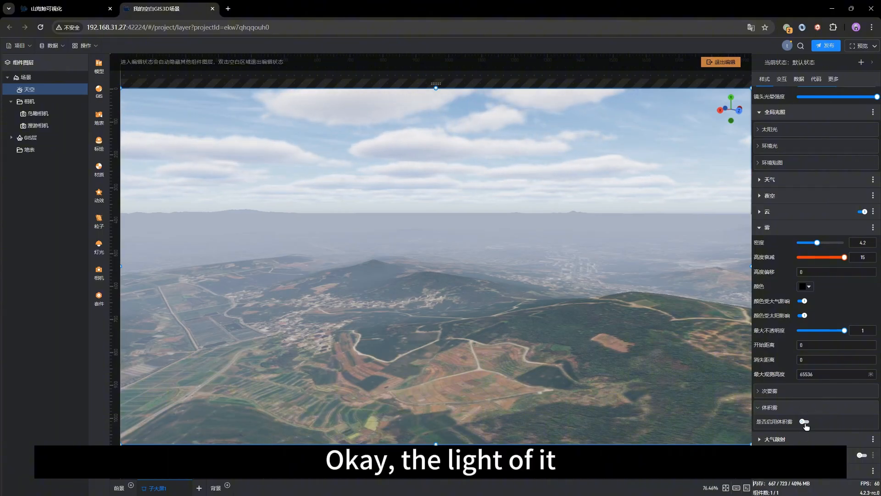
left_click(803, 422)
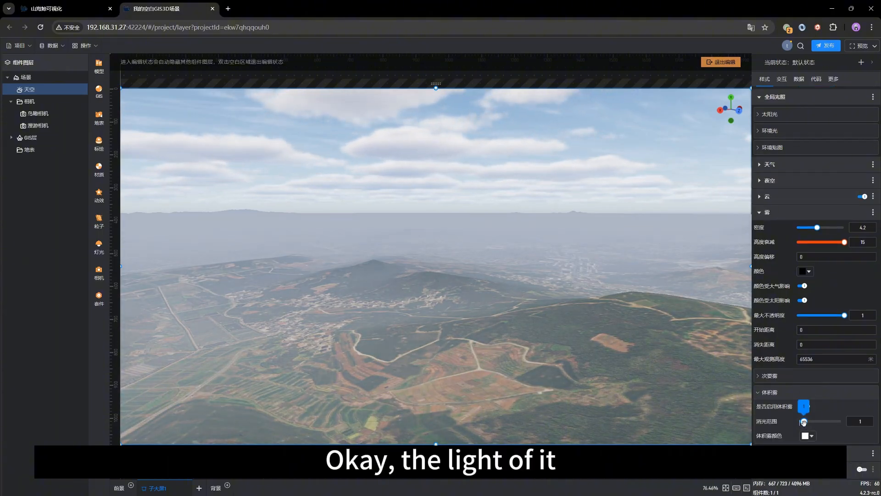
left_click_drag(613, 336, 544, 345)
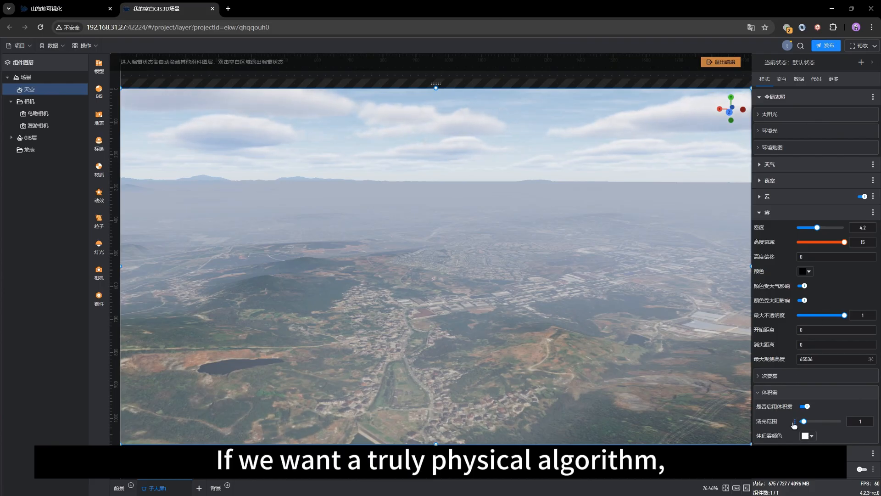
mouse_move(802, 422)
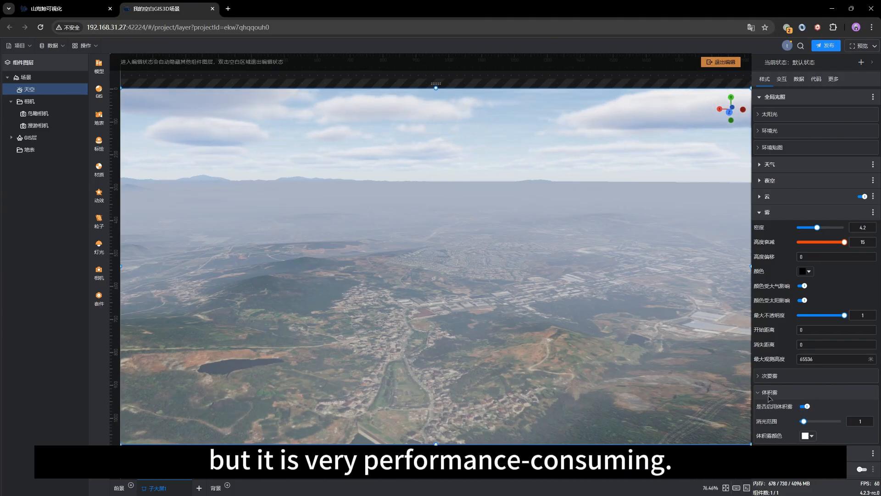
left_click(805, 406)
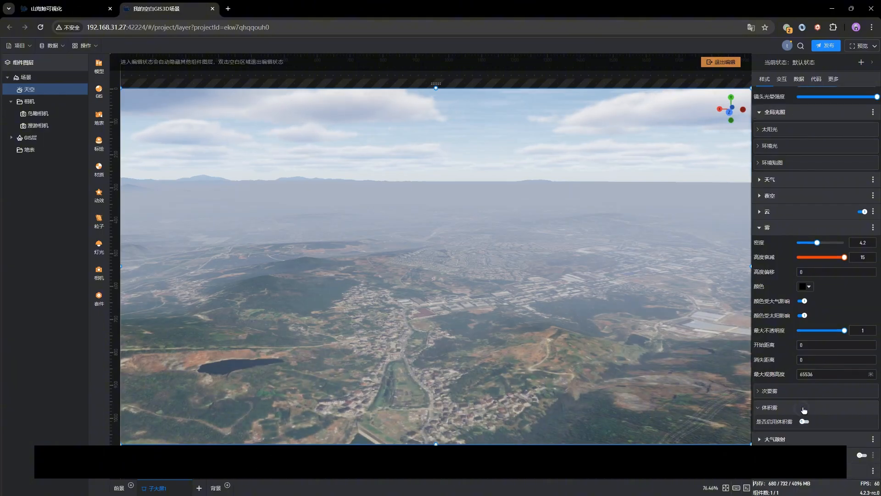
left_click(772, 407)
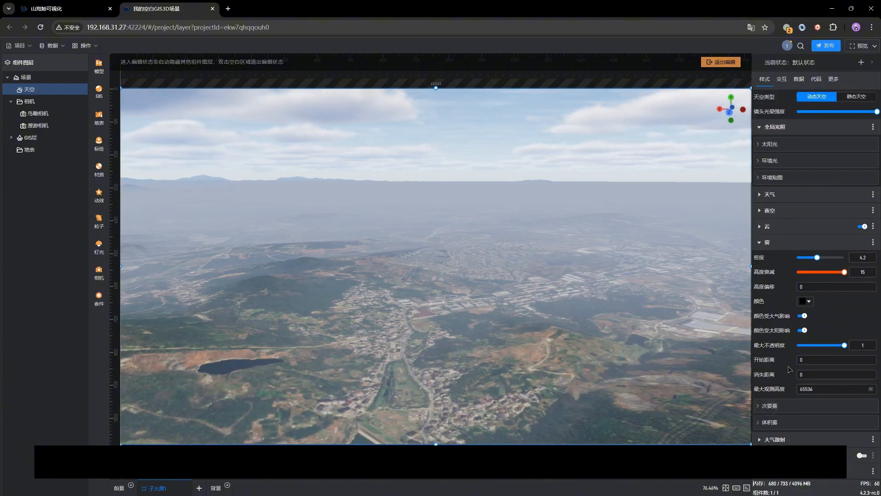
Step: Set the fog (雾) density (密度) to 0, review the clear terrain and collapse the fog settings
left_click(768, 242)
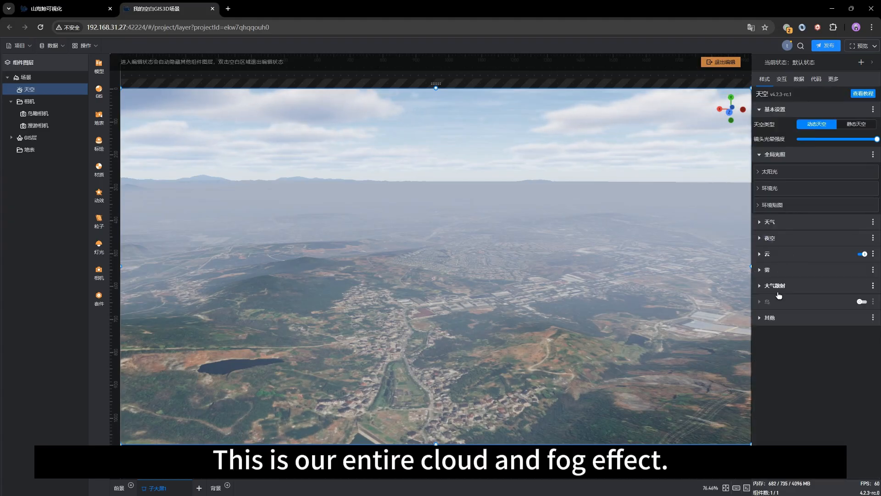
left_click(767, 269)
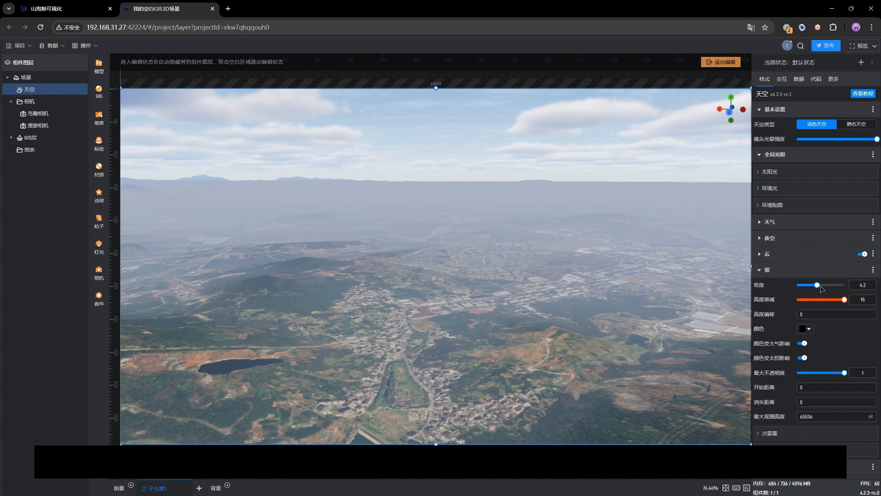
left_click_drag(821, 286, 778, 287)
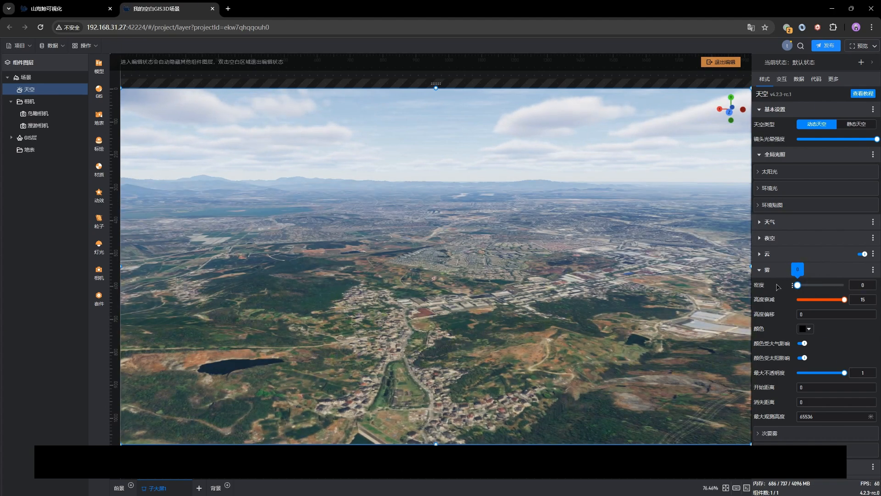
left_click_drag(670, 337, 597, 339)
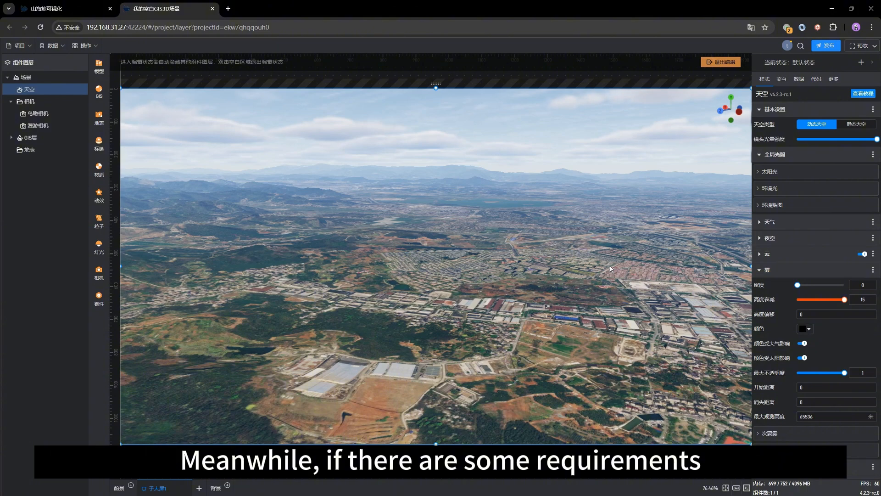
left_click_drag(610, 266, 489, 279)
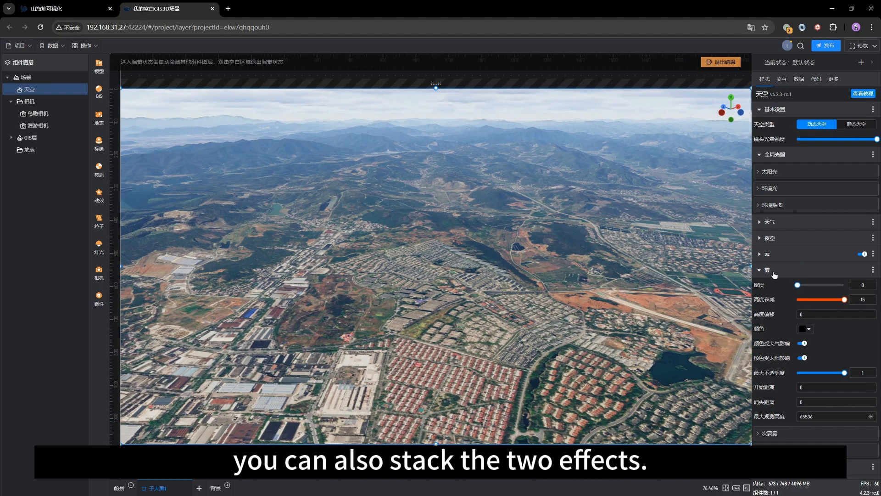
left_click_drag(597, 318, 582, 305)
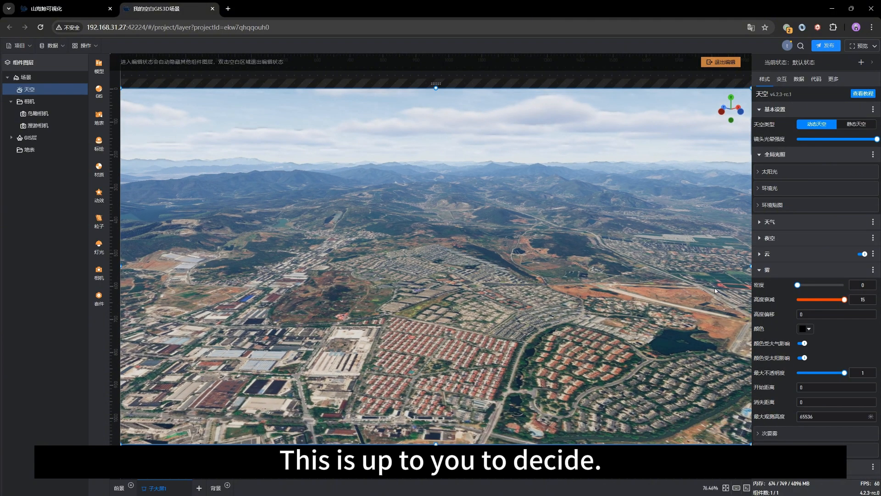
left_click(771, 271)
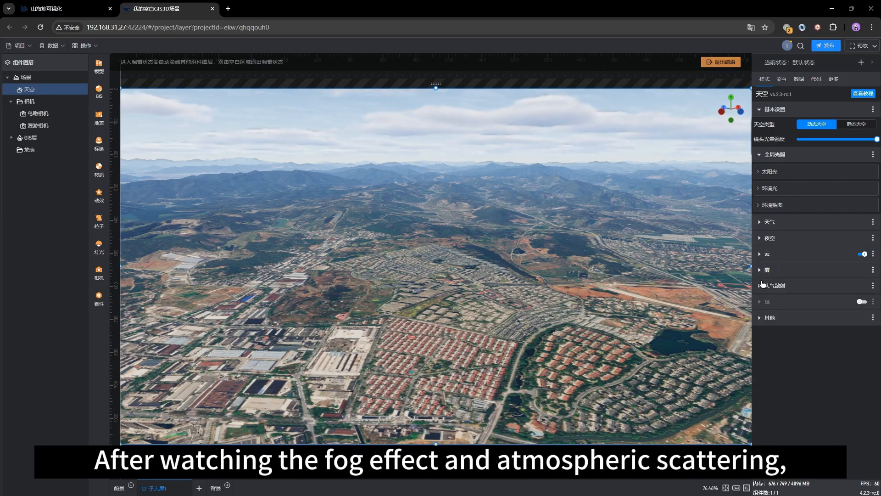
Step: Expand the bird (鸟) settings and switch the bird flock on and off again in the GIS scene
left_click(773, 301)
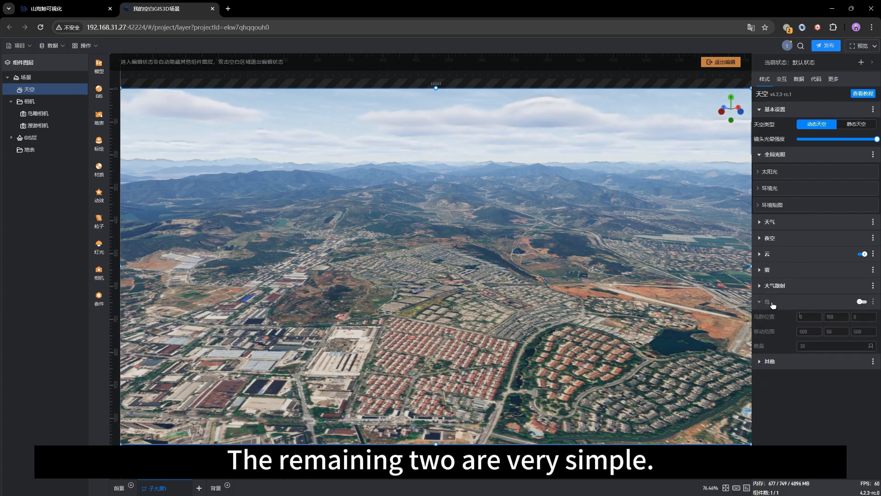
left_click_drag(516, 308, 264, 211)
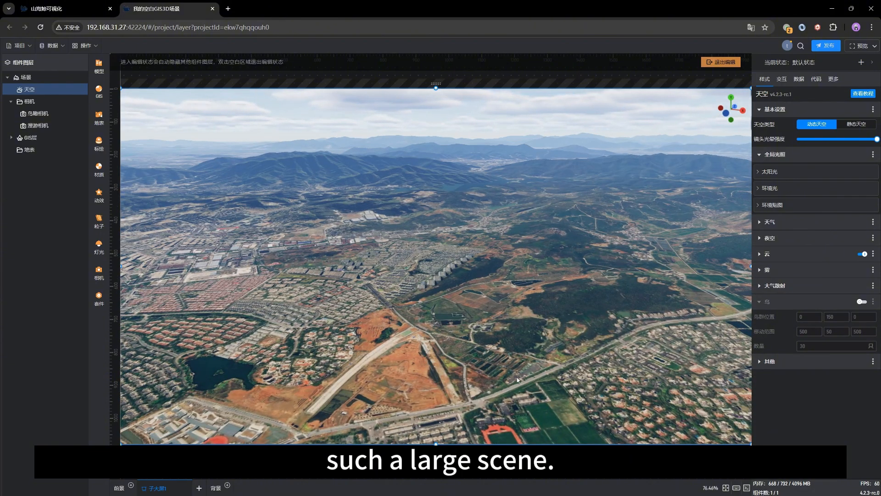
left_click(862, 302)
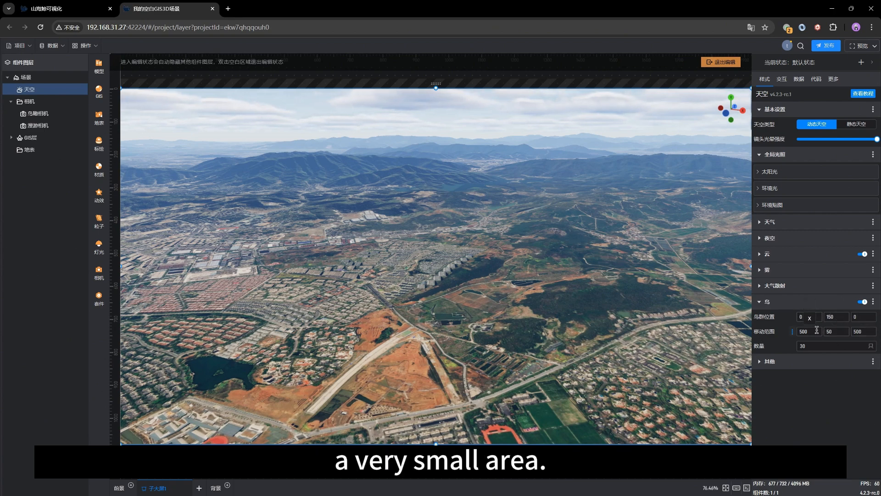
left_click(863, 303)
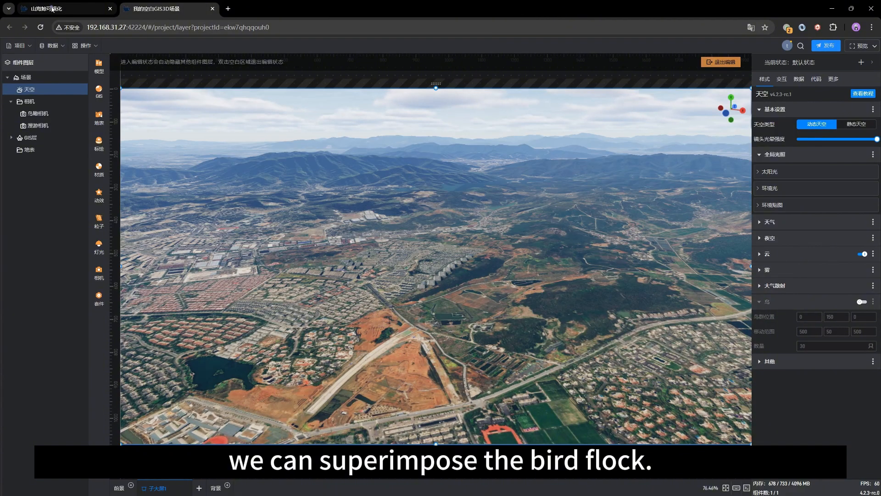
Step: Open the project 我的建筑底座场景B from the project list and return to 我的空白GIS3D场景 while it loads
left_click(52, 9)
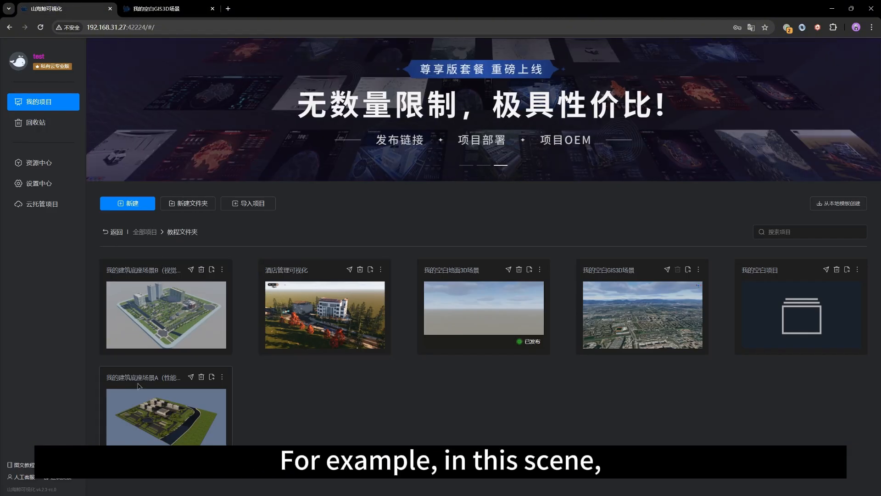
left_click(154, 268)
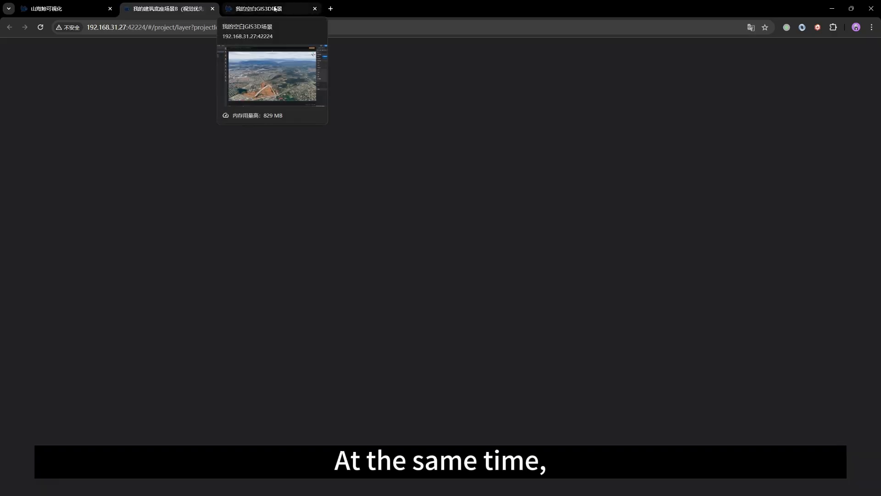
left_click(275, 9)
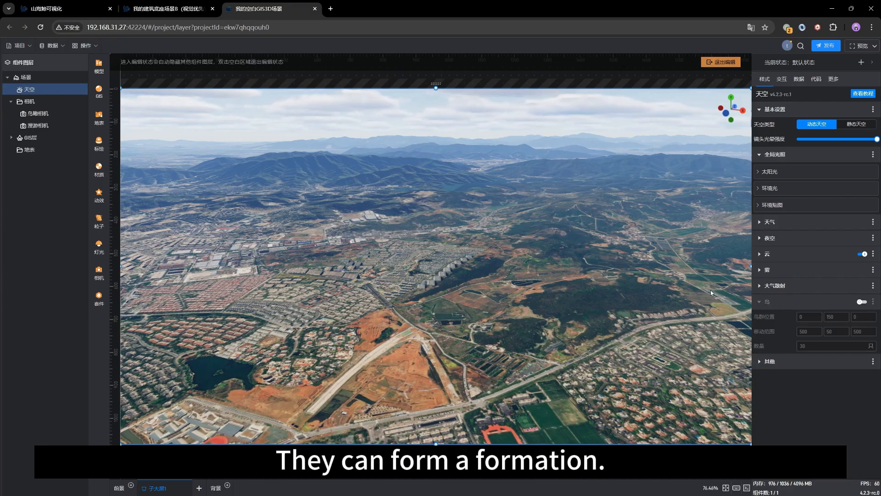
Step: Browse the people and animals (人和动物) models in the model library and close the library
left_click(99, 67)
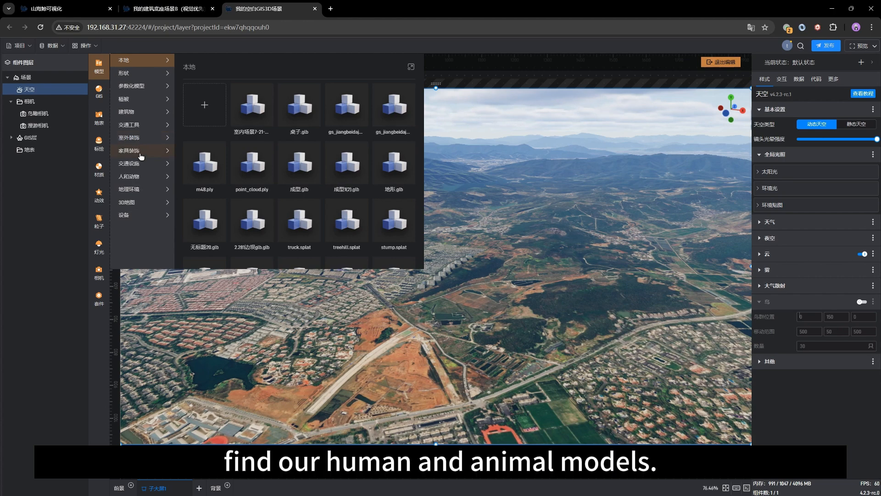
left_click(136, 176)
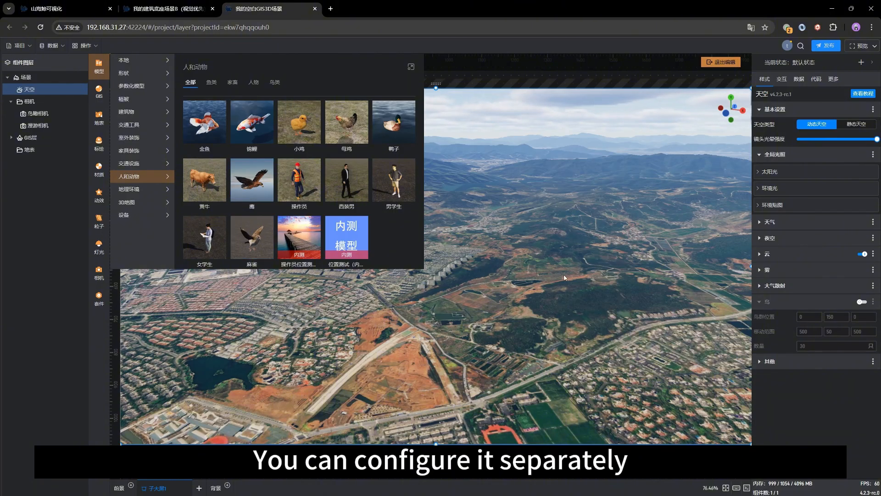
left_click(593, 230)
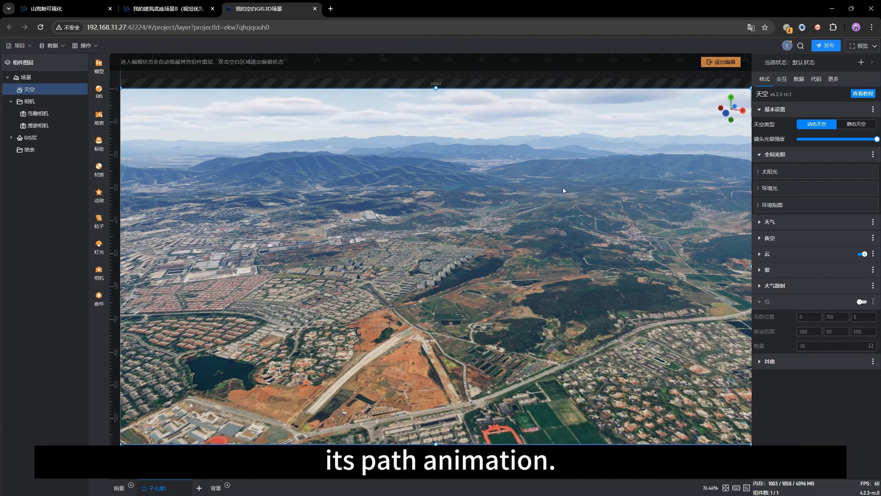
left_click_drag(392, 356, 493, 355)
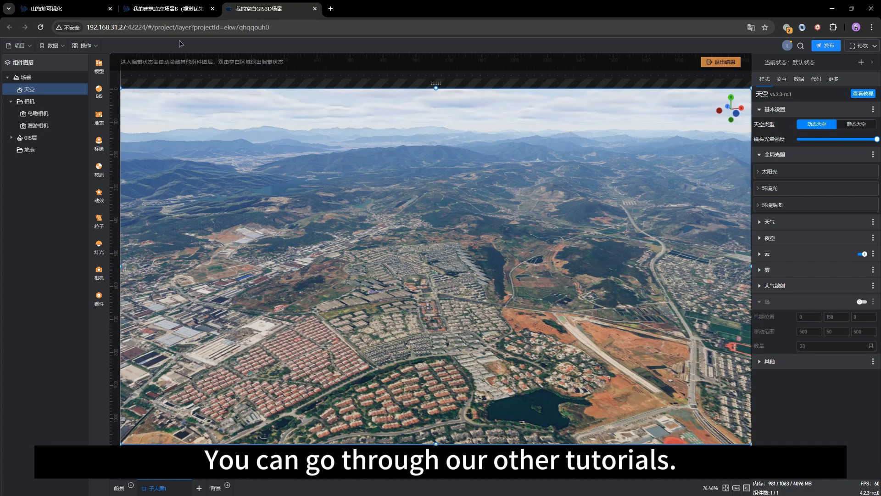
Step: Switch to the 我的建筑底座场景B project and open its 鲸孪生 component for editing
left_click(152, 8)
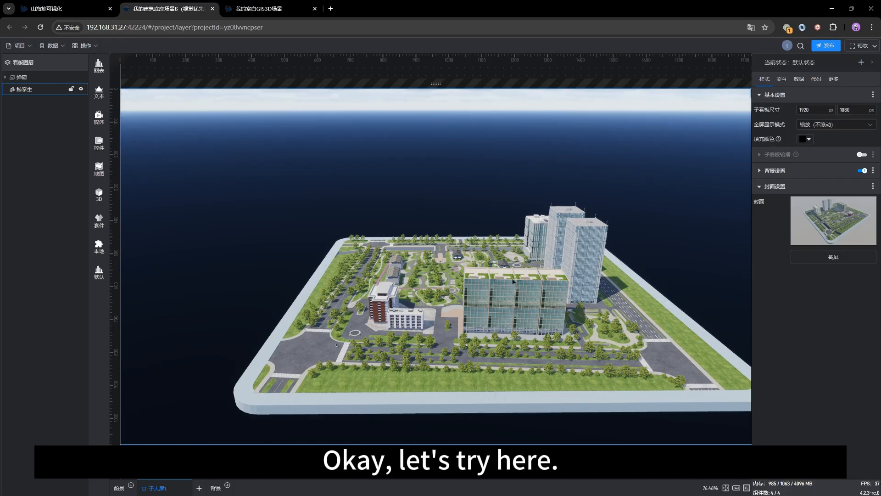
left_click_drag(508, 309, 418, 270)
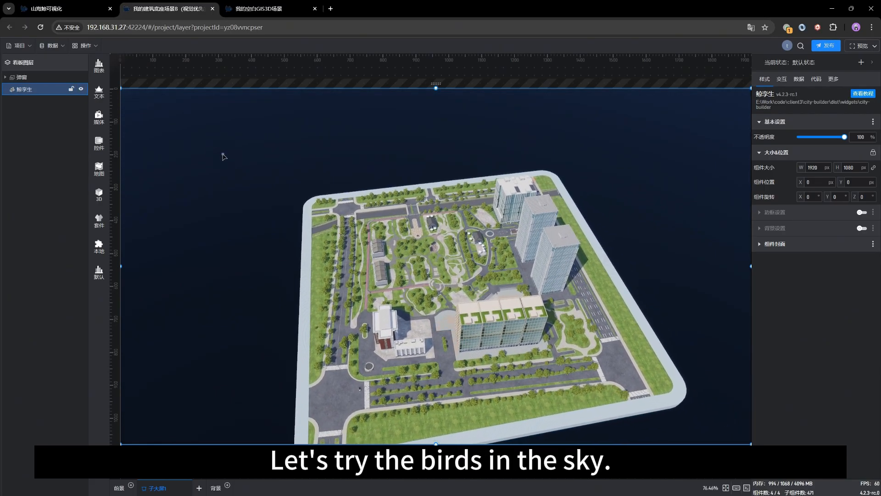
double_click(44, 88)
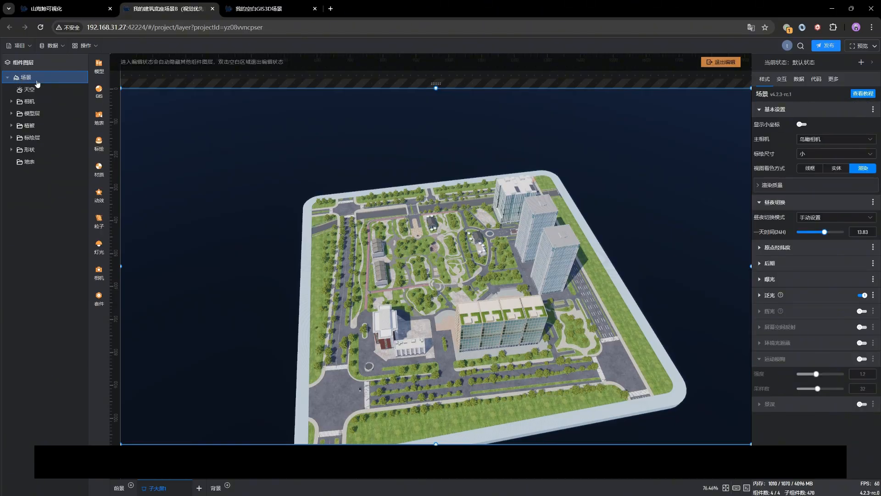
Step: Enable birds (鸟) for the sky (天空) and examine the flock around the campus buildings from several angles
left_click(42, 91)
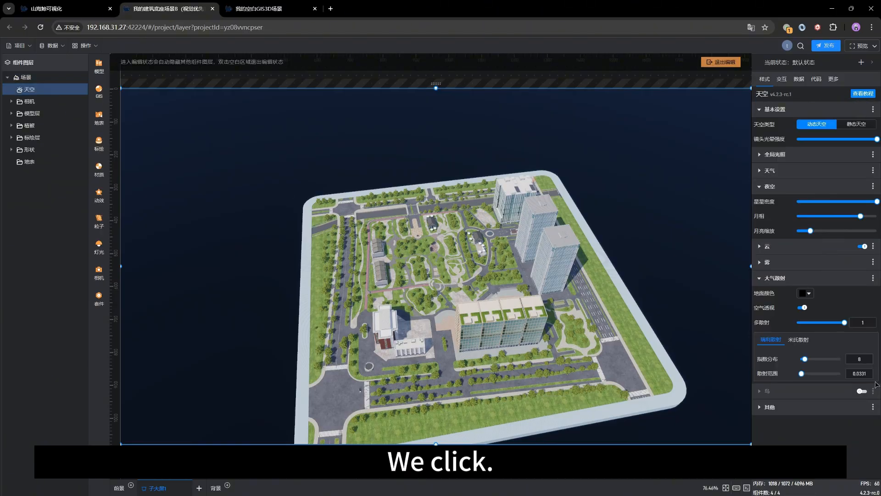
left_click(865, 391)
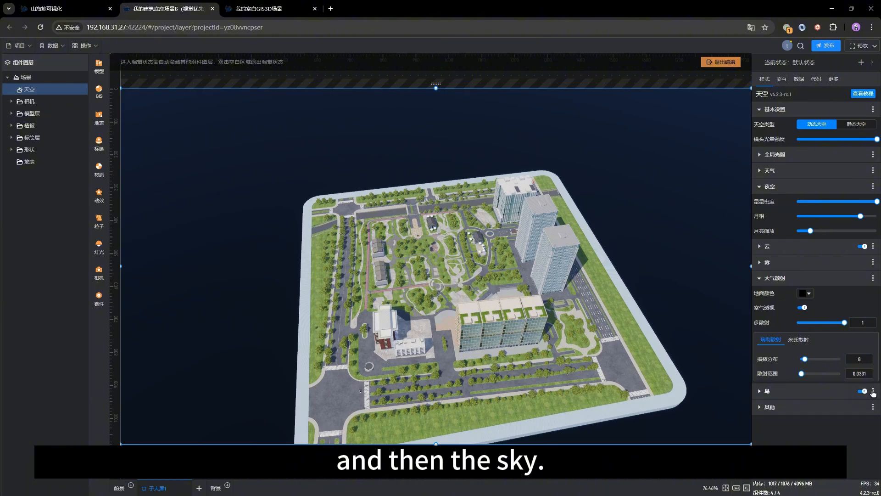
left_click_drag(433, 390, 431, 370)
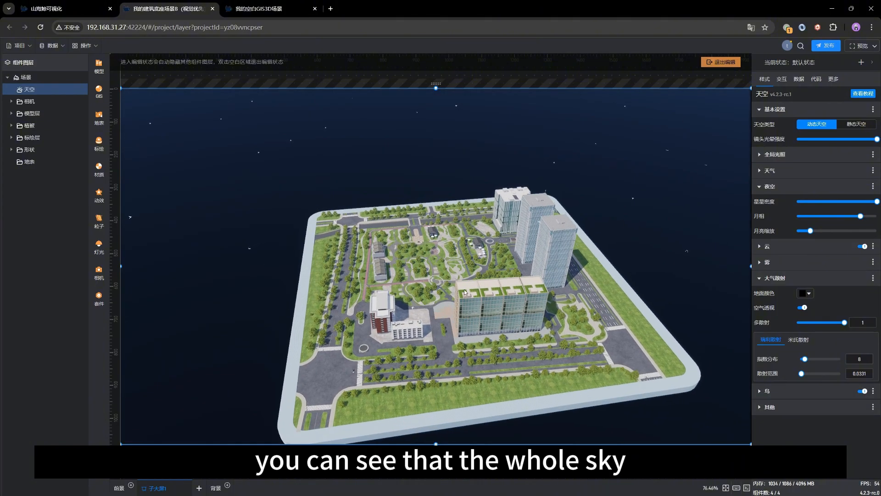
left_click_drag(465, 292, 382, 275)
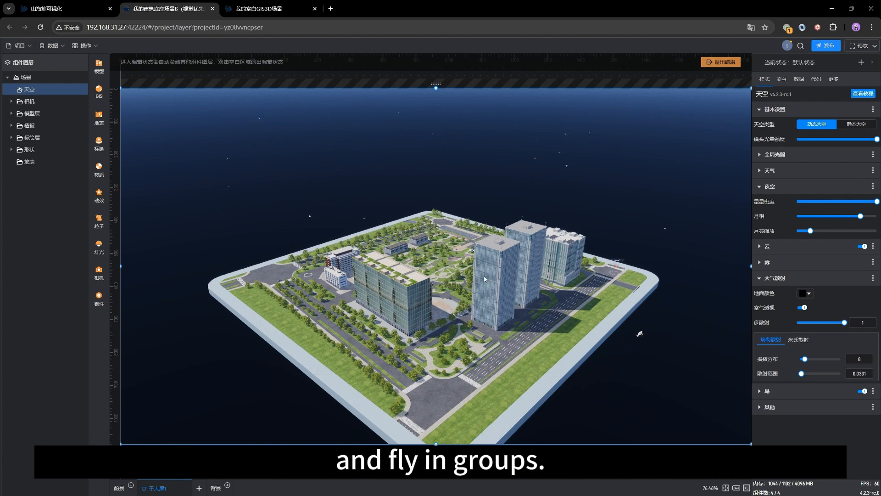
left_click_drag(386, 332, 474, 351)
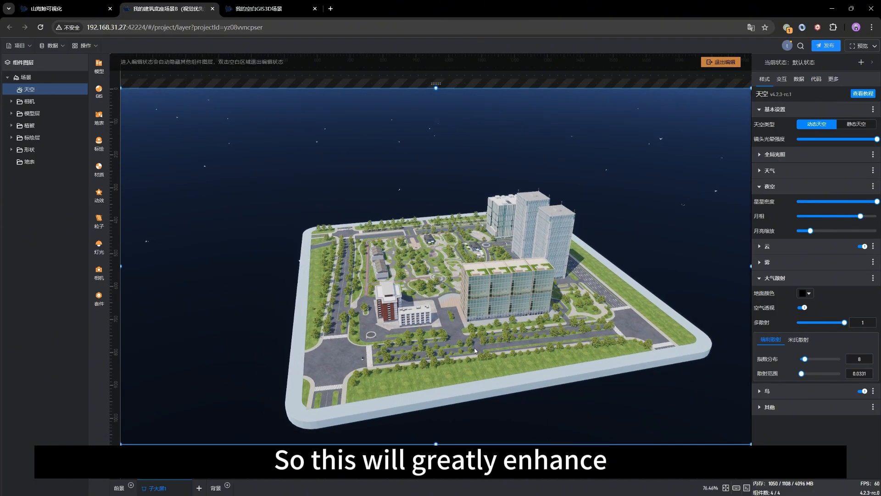
scroll(489, 296, "up", 3)
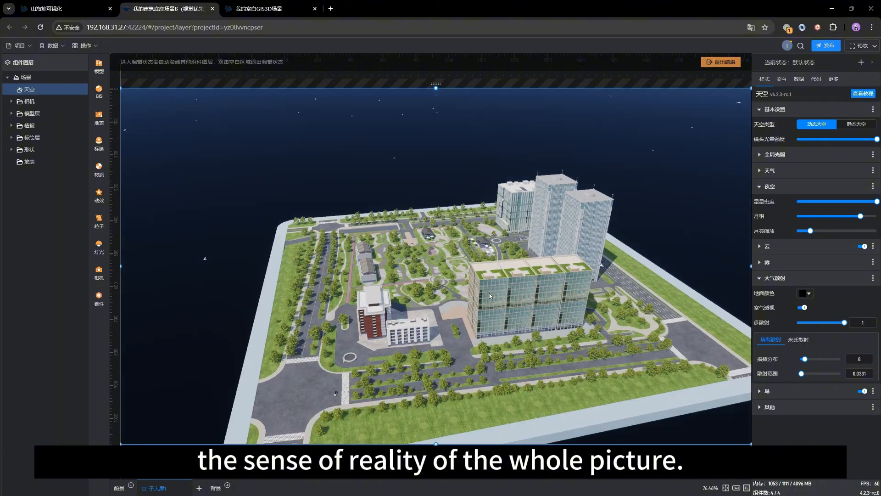
scroll(490, 294, "up", 1)
mouse_move(449, 315)
left_mouse_down()
mouse_move(444, 299)
mouse_move(421, 289)
mouse_move(452, 321)
left_mouse_up()
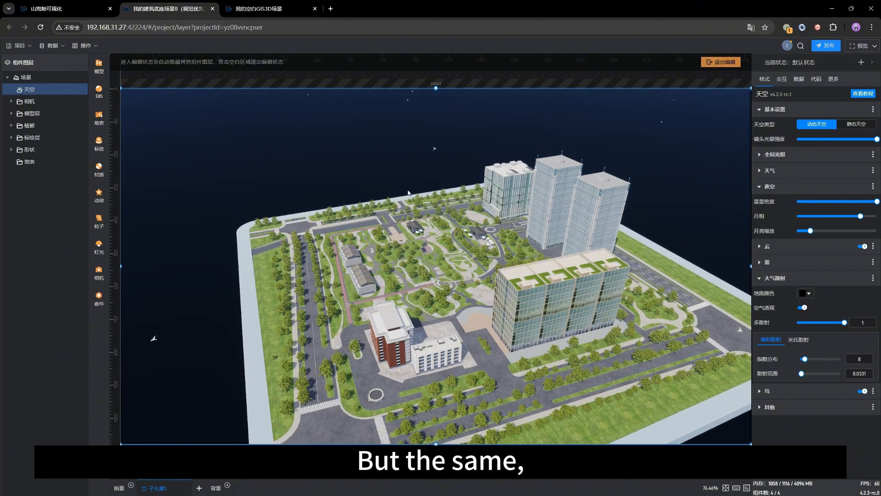
Step: Return to 我的空白GIS3D场景, collapse the bird settings and expand the sky's 其他 settings to review 允许点选
left_click(285, 5)
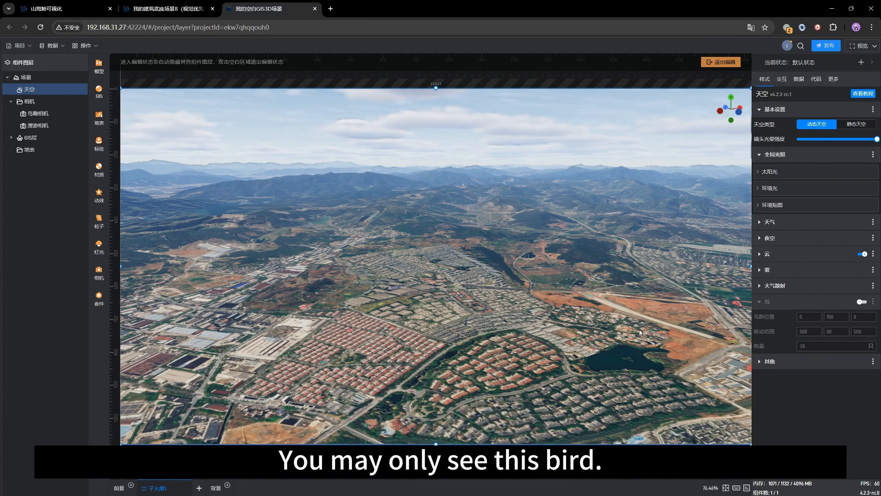
left_click(766, 303)
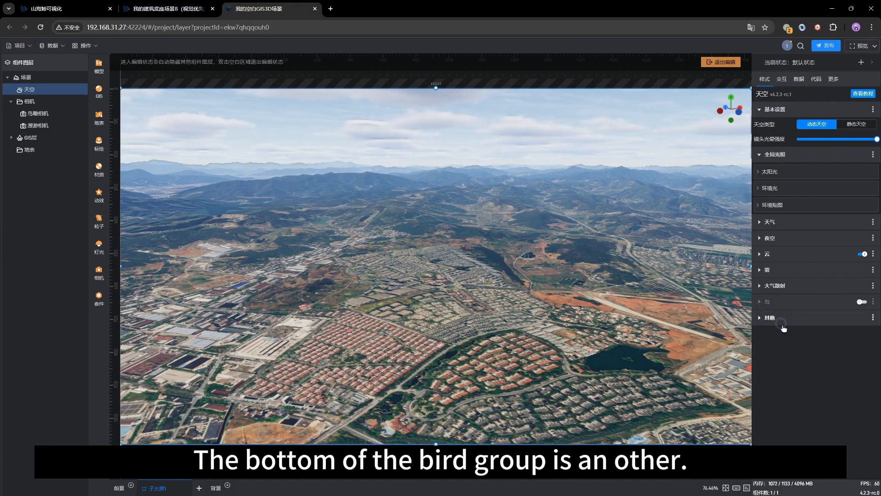
left_click(782, 320)
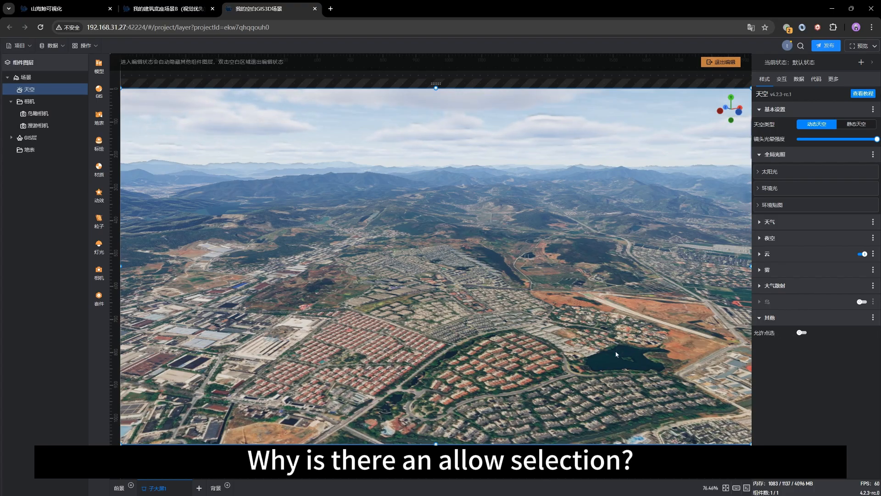
left_click_drag(402, 329, 445, 326)
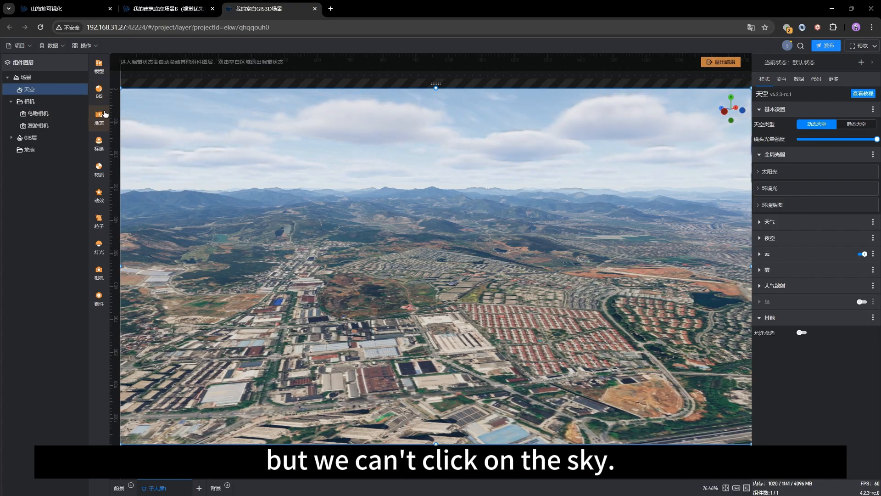
Step: Add the 标记1 marker from the 标绘 library to the scene and review its 自动选中 settings
left_click(99, 65)
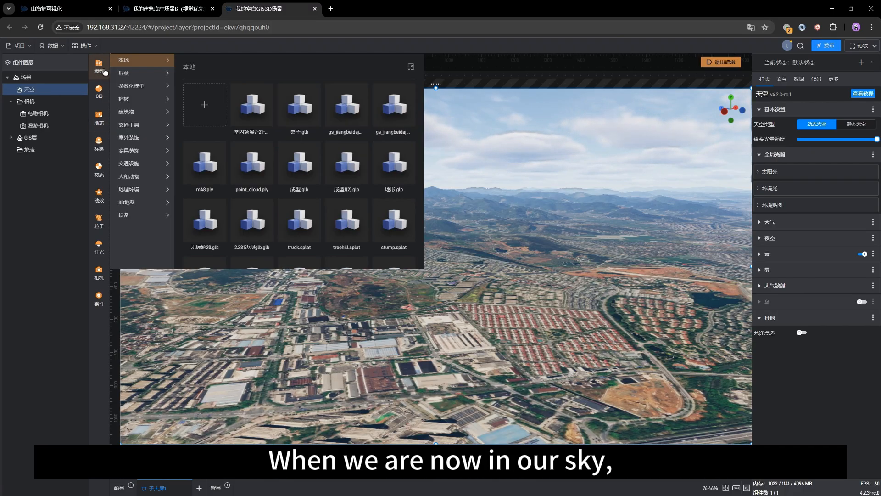
left_click(101, 125)
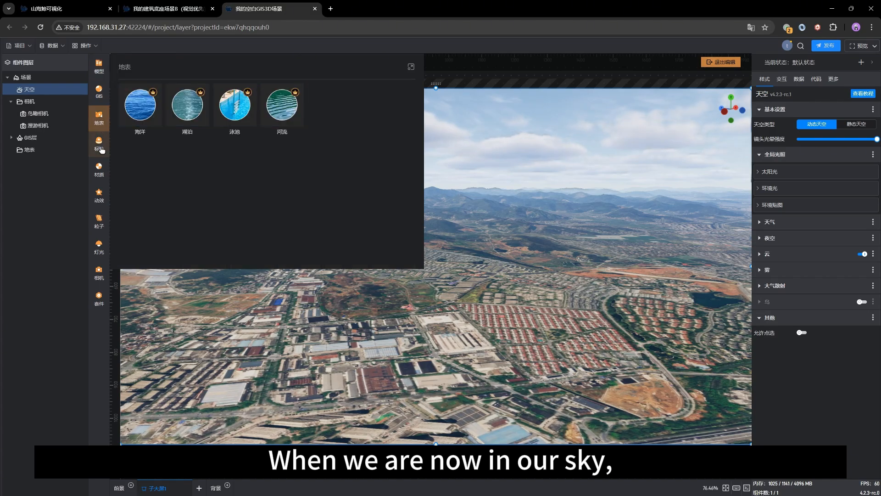
left_click(98, 142)
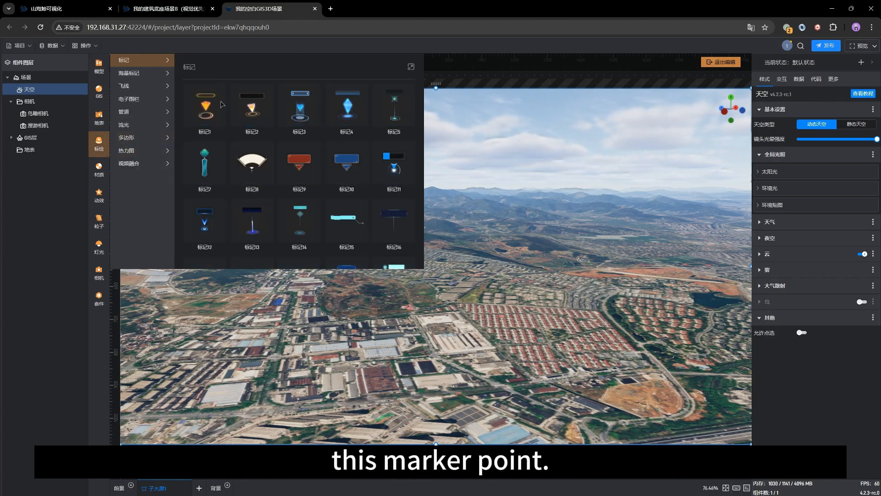
left_click(214, 104)
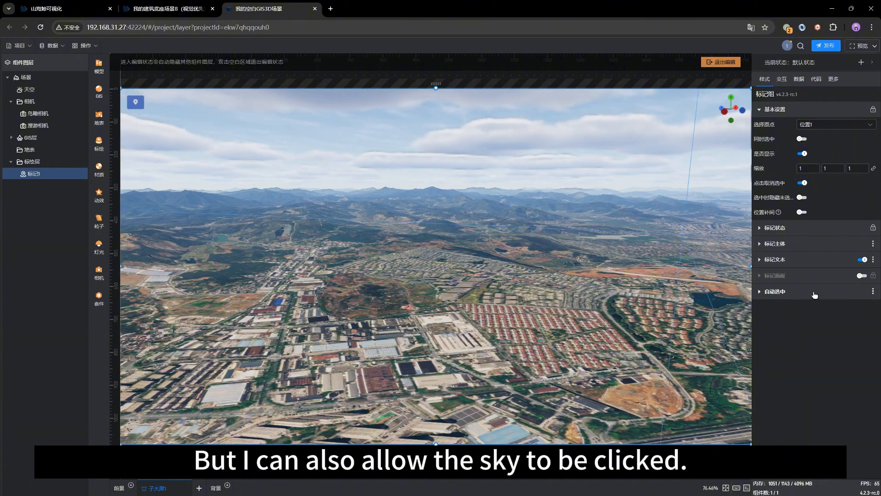
left_click(793, 295)
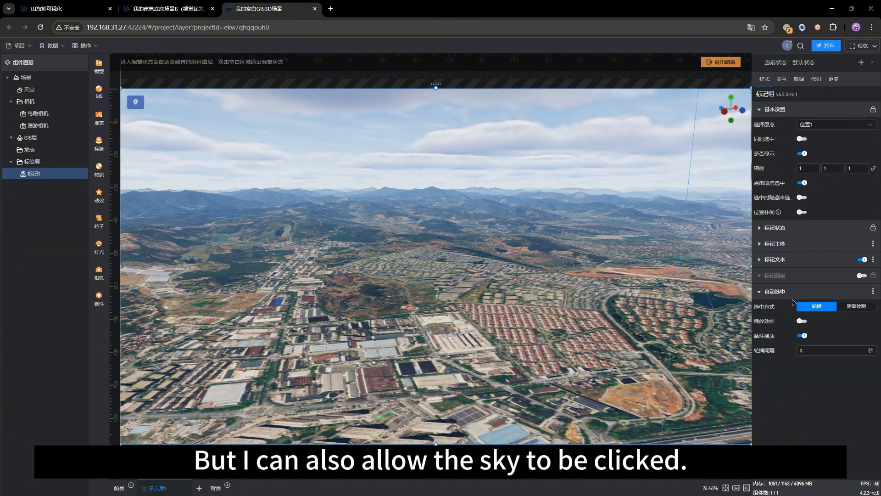
left_click(775, 290)
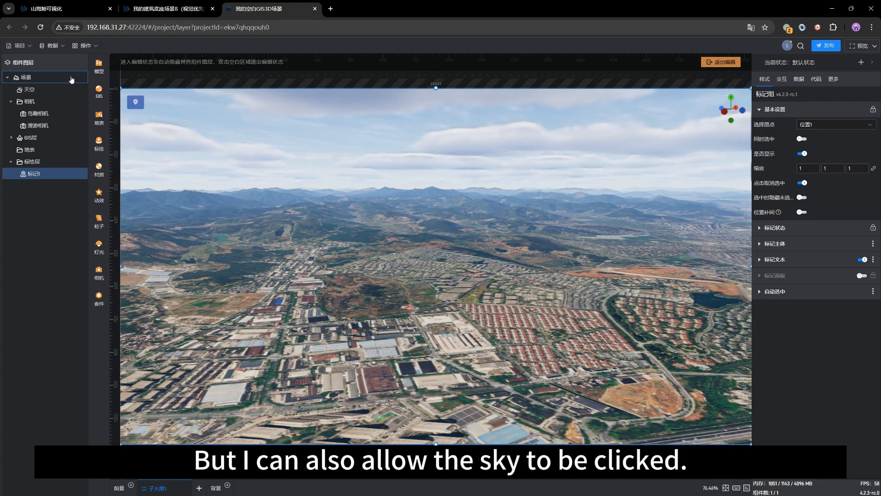
Step: Enable 允许点选 for the sky (天空) to inspect its 点选距离 setting, and disable 允许点选 again
left_click(35, 90)
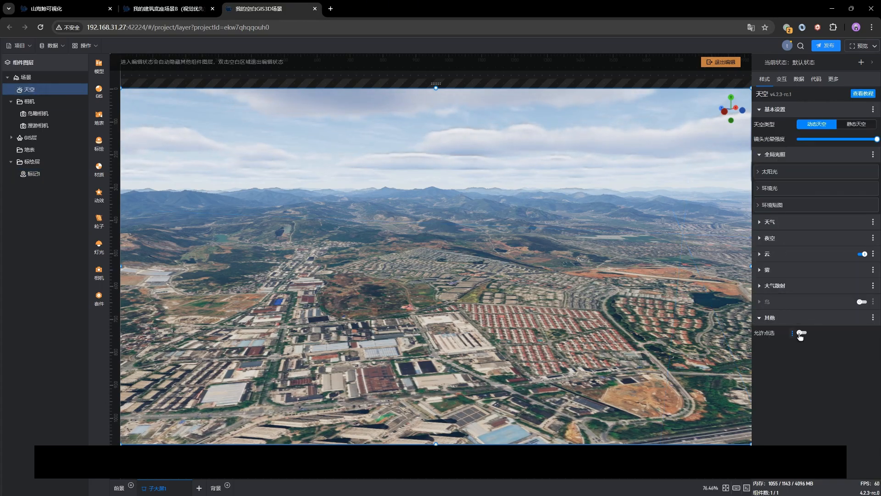
left_click(801, 333)
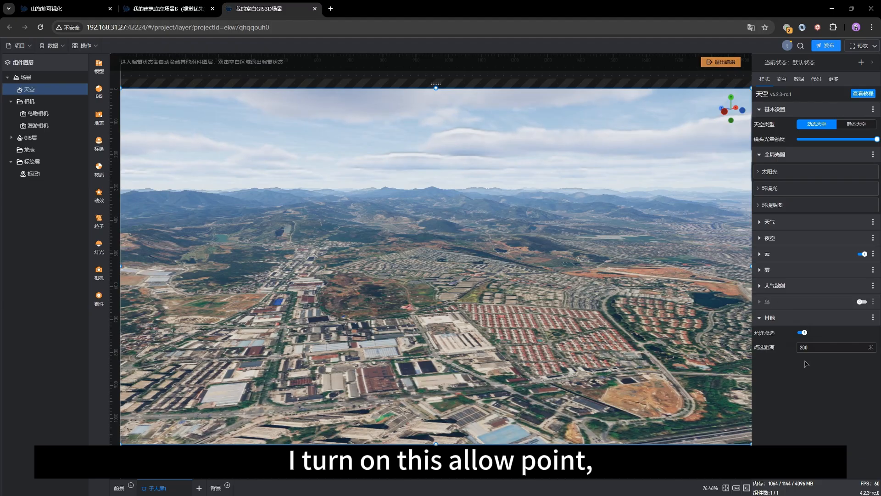
left_click(828, 347)
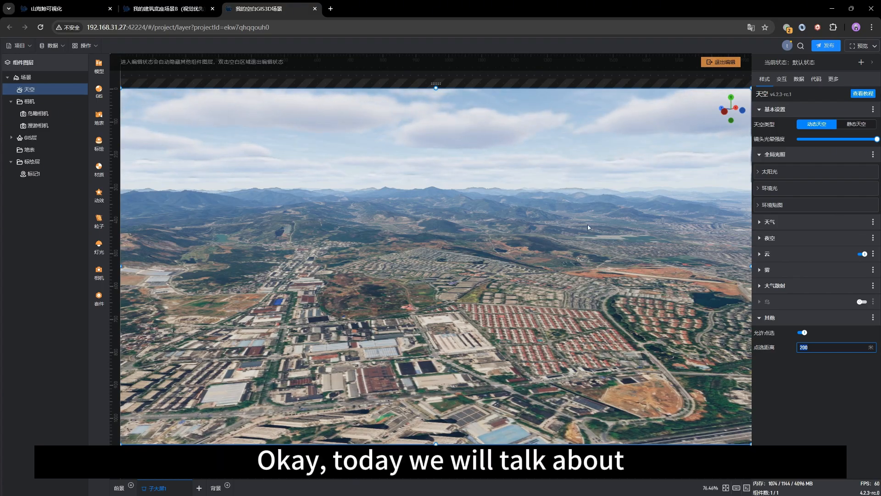
left_click(800, 333)
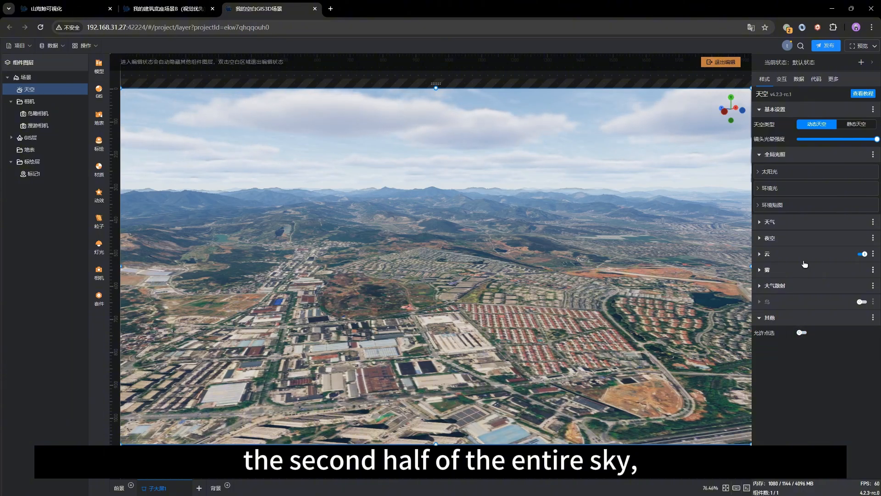